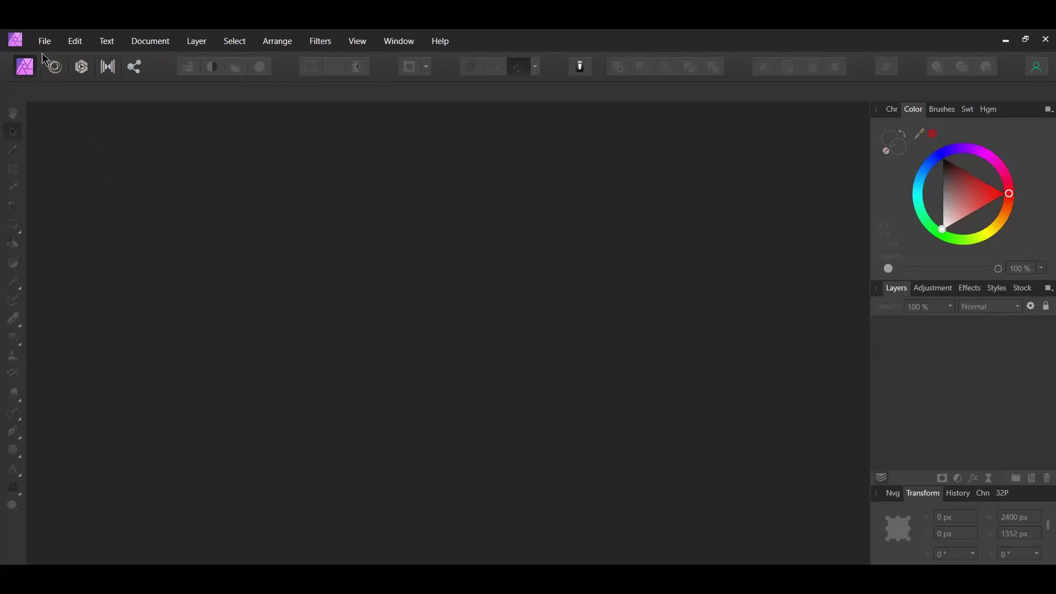
- Create a new 1300 × 1300 px document with a transparent background
{"action": "left_click", "coordinate": [52, 77]}
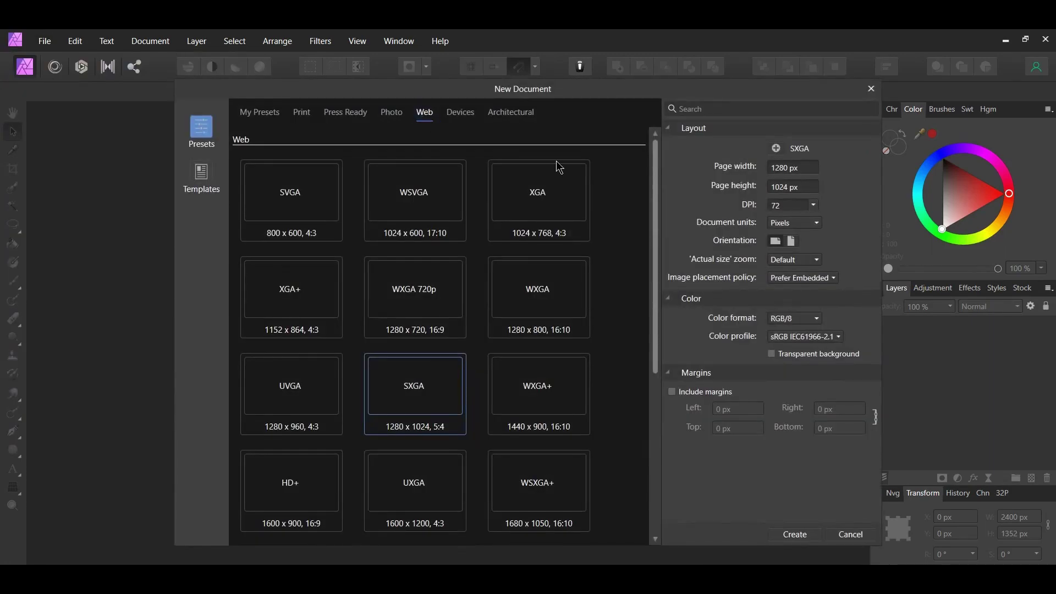
{"action": "type", "text": "1300"}
{"action": "left_click", "coordinate": [808, 189]}
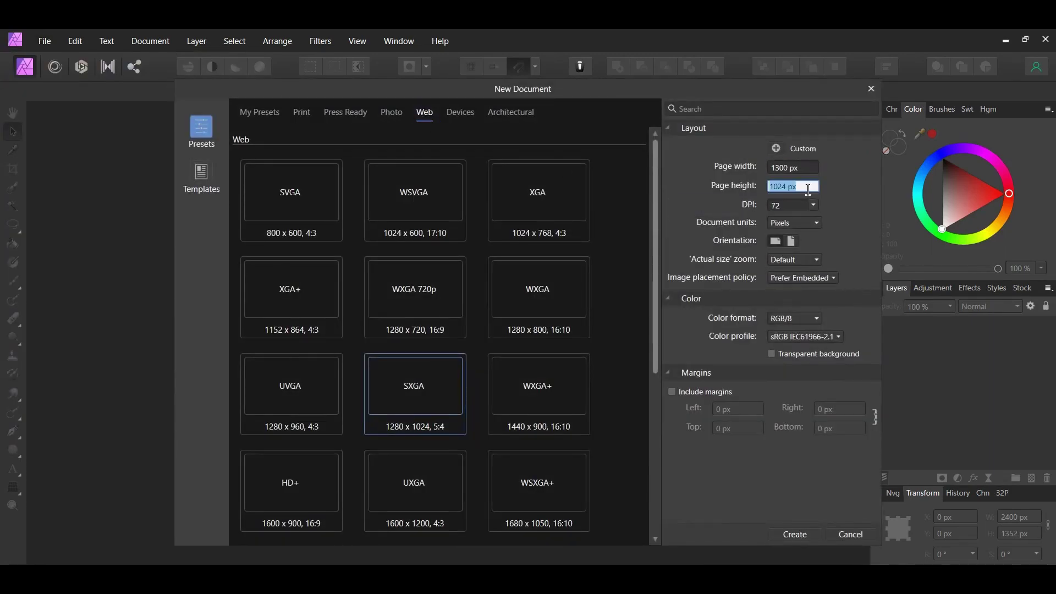
{"action": "type", "text": "1300"}
{"action": "key", "text": "Return"}
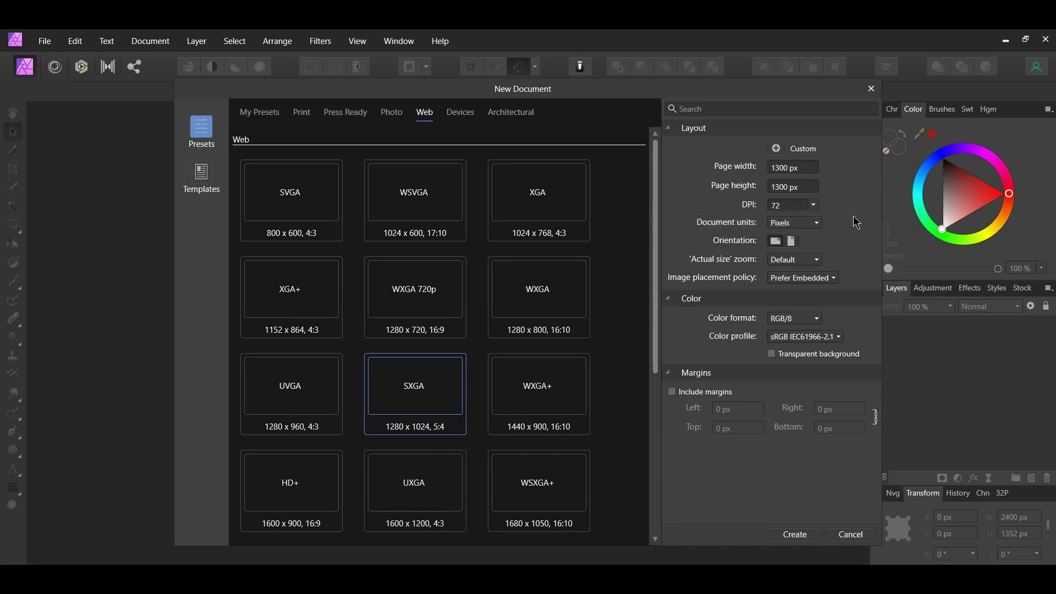
{"action": "left_click", "coordinate": [772, 355]}
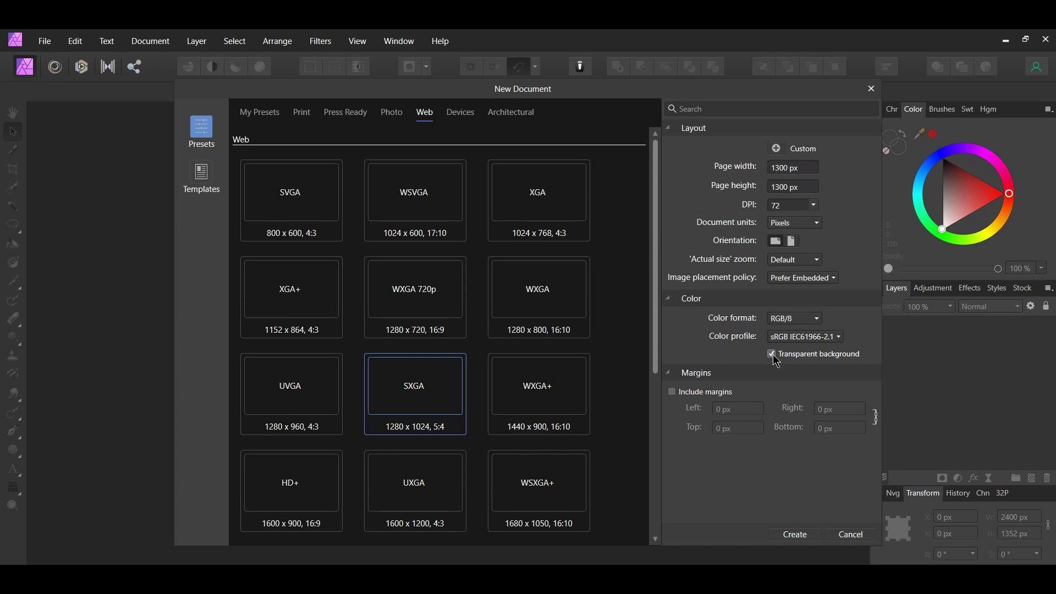
{"action": "left_click", "coordinate": [796, 536]}
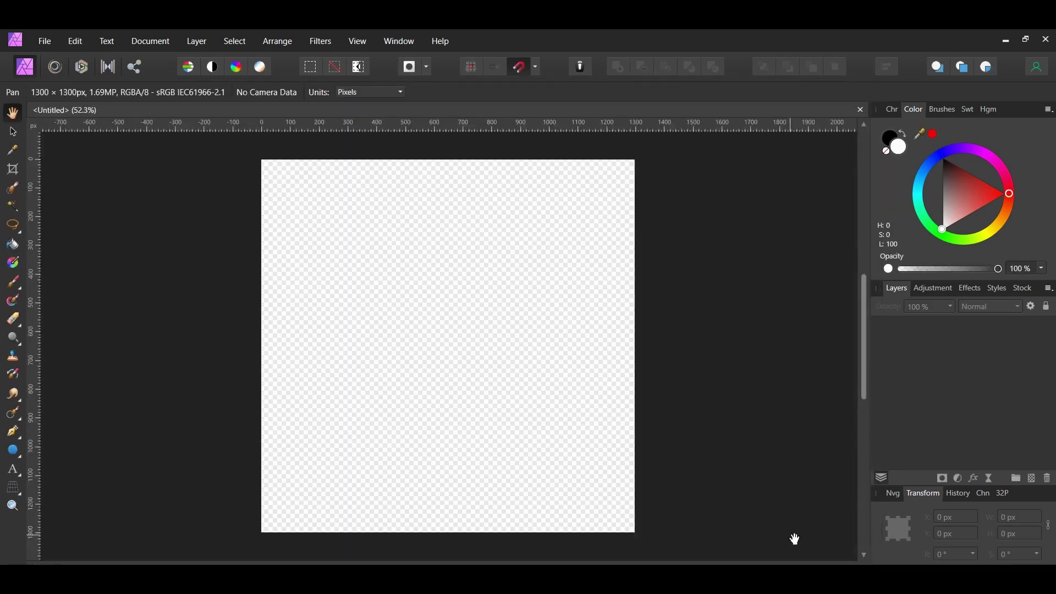
- Place a vertical and a horizontal guide through the centre of the canvas and lock the guides
{"action": "key", "text": "v"}
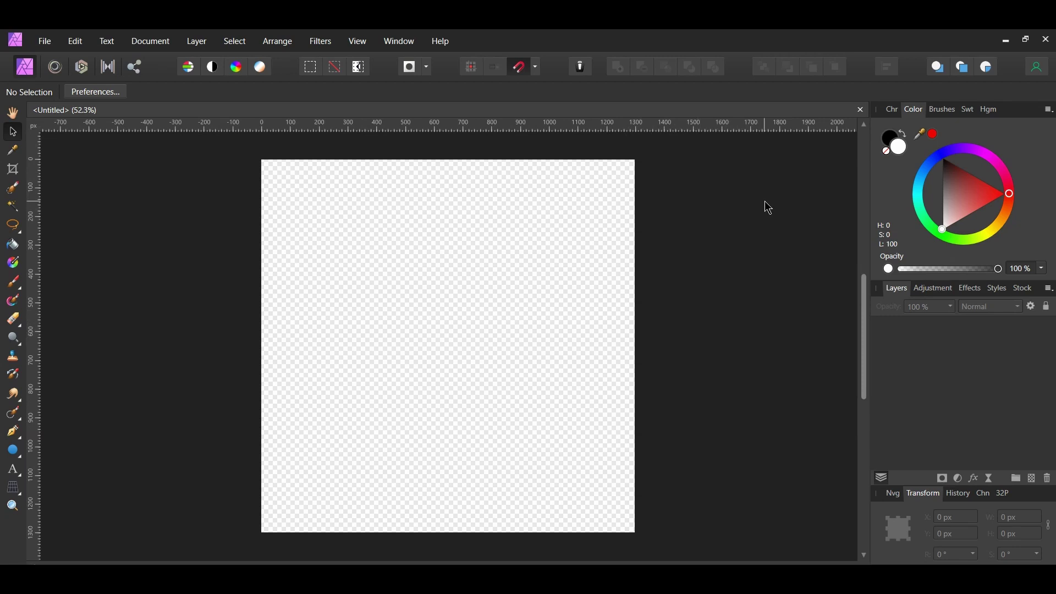
{"action": "left_click", "coordinate": [358, 43]}
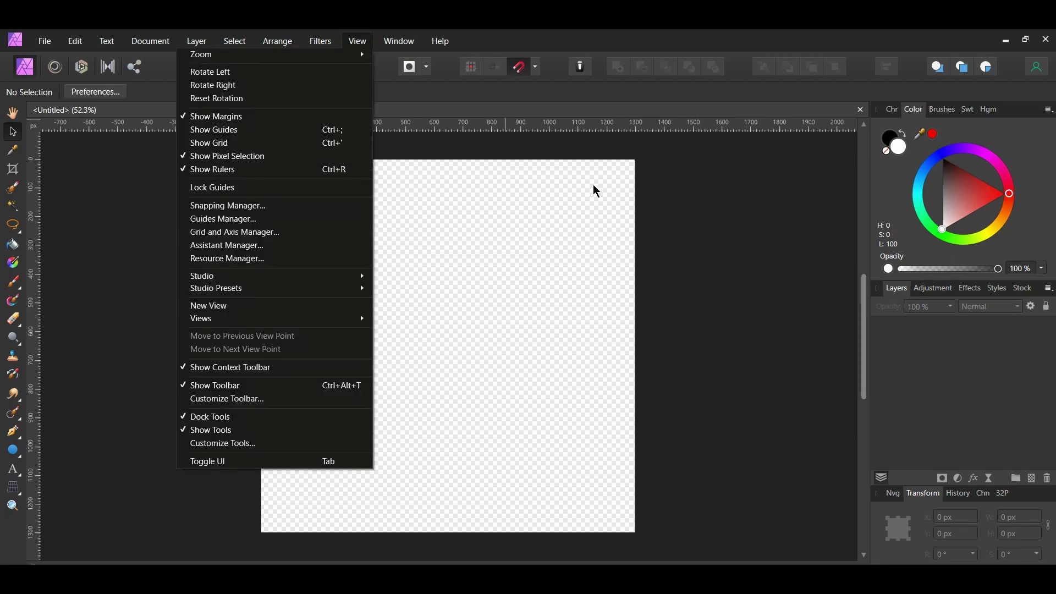
{"action": "left_click", "coordinate": [547, 181]}
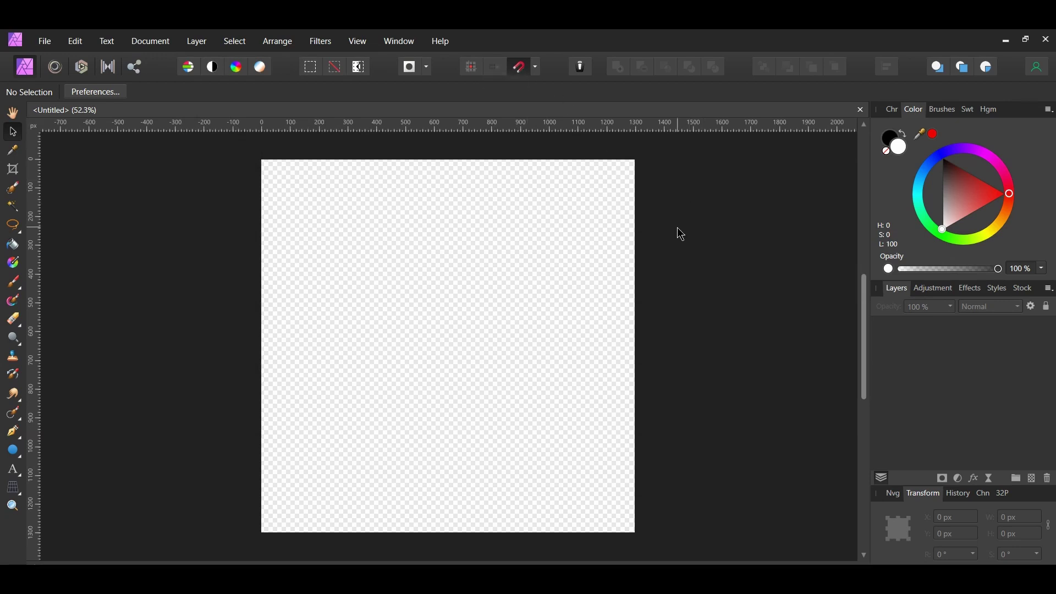
{"action": "left_click_drag", "start_coordinate": [34, 323], "coordinate": [450, 331]}
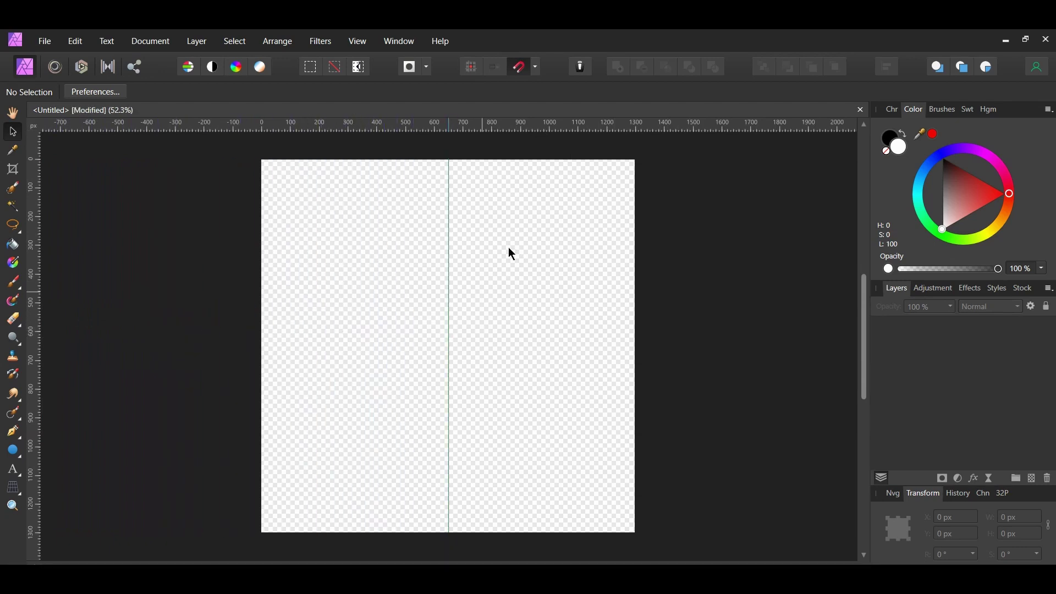
{"action": "left_click_drag", "start_coordinate": [560, 121], "coordinate": [550, 346]}
{"action": "left_click", "coordinate": [358, 42]}
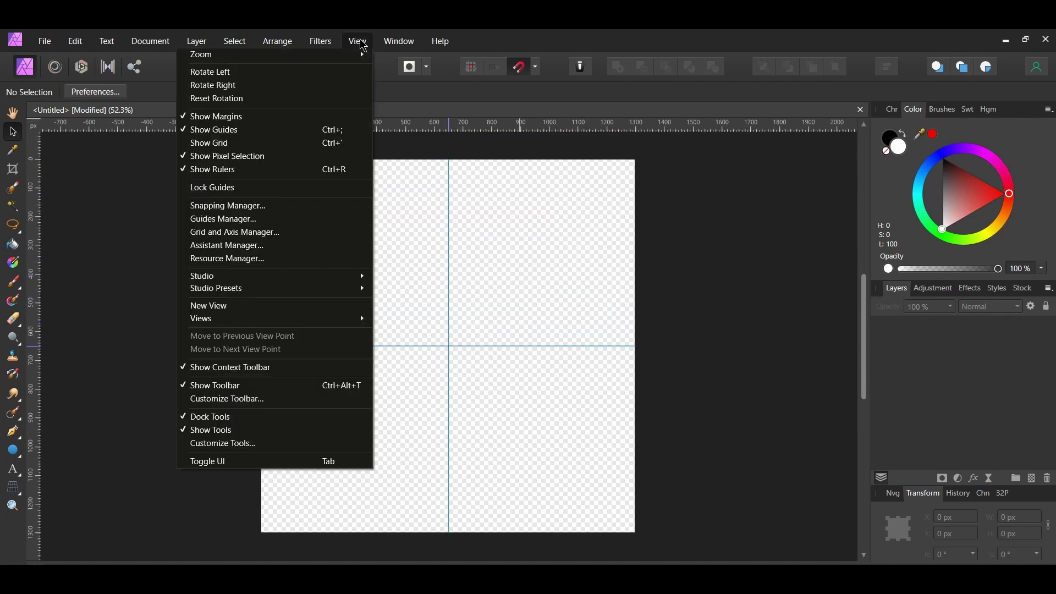
{"action": "left_click", "coordinate": [345, 188]}
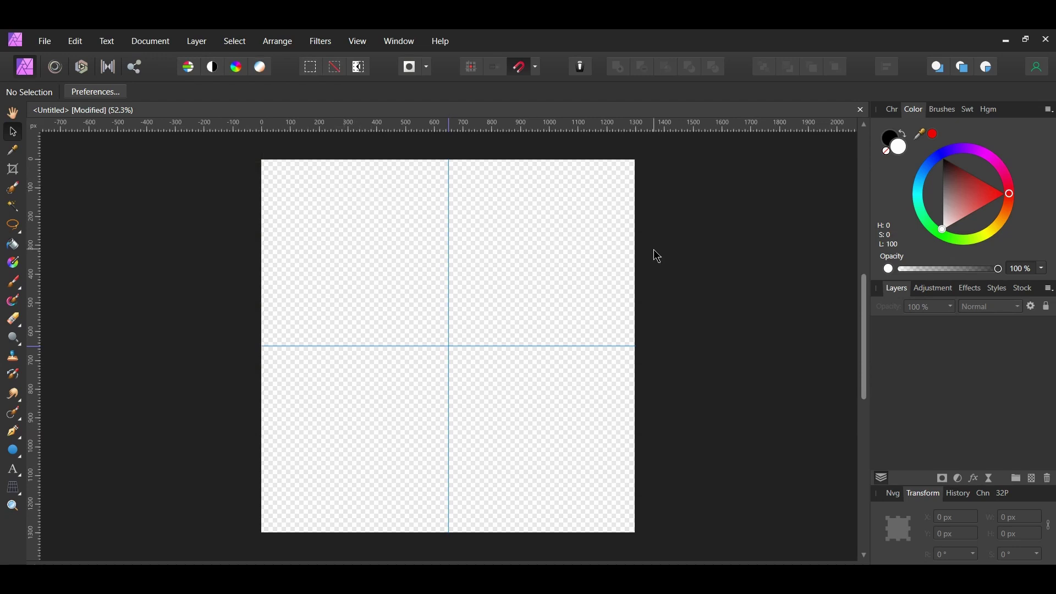
- Draw a circle about 1236 px in diameter centred on the guide intersection and fill it with #676767
{"action": "key", "text": "u"}
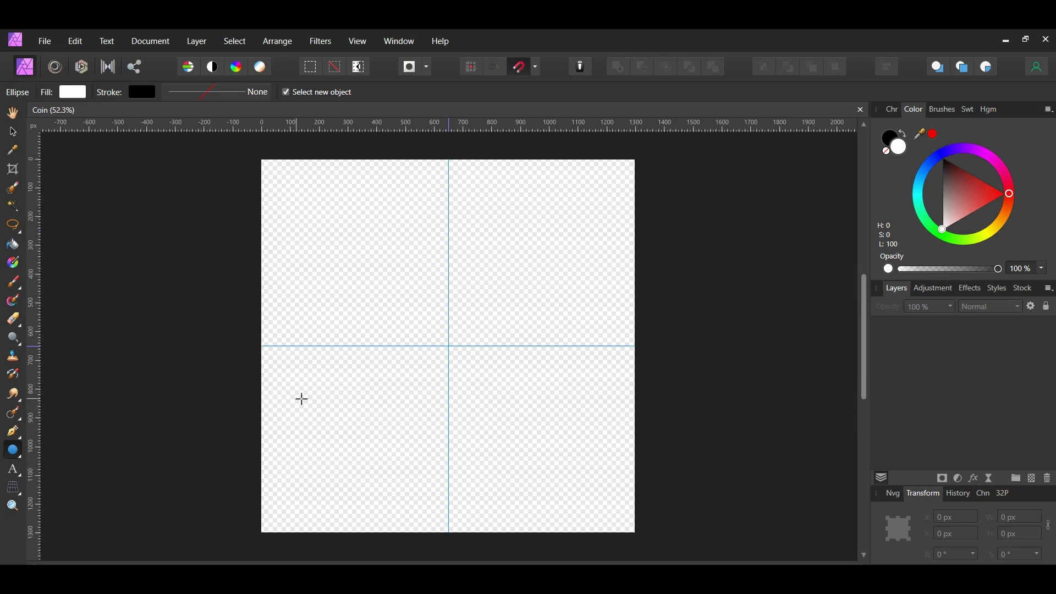
{"action": "left_click_drag", "start_coordinate": [449, 346], "coordinate": [628, 524]}
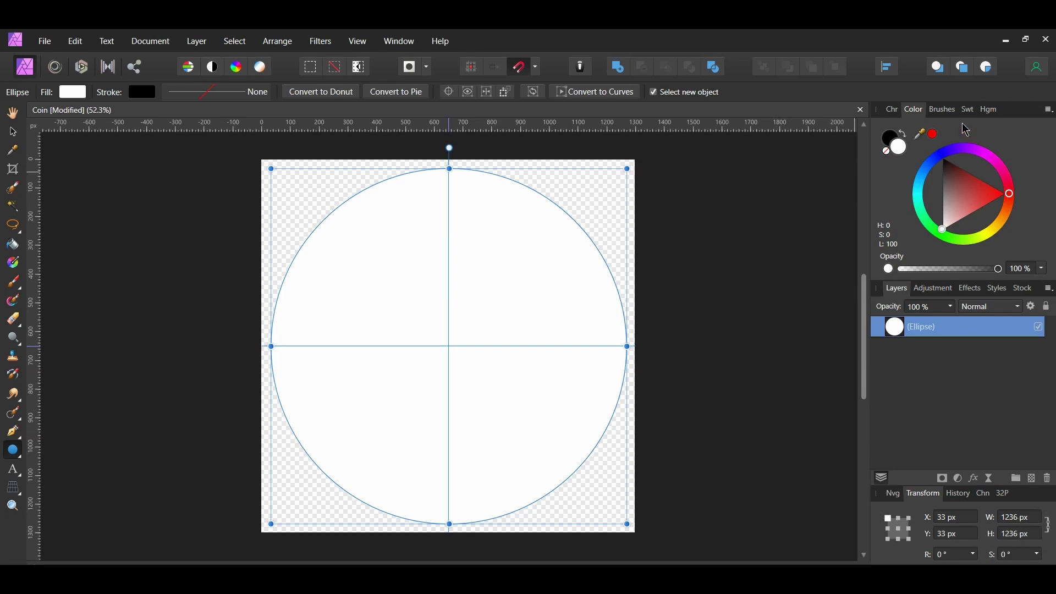
{"action": "left_click", "coordinate": [968, 110]}
{"action": "double_click", "coordinate": [899, 147]}
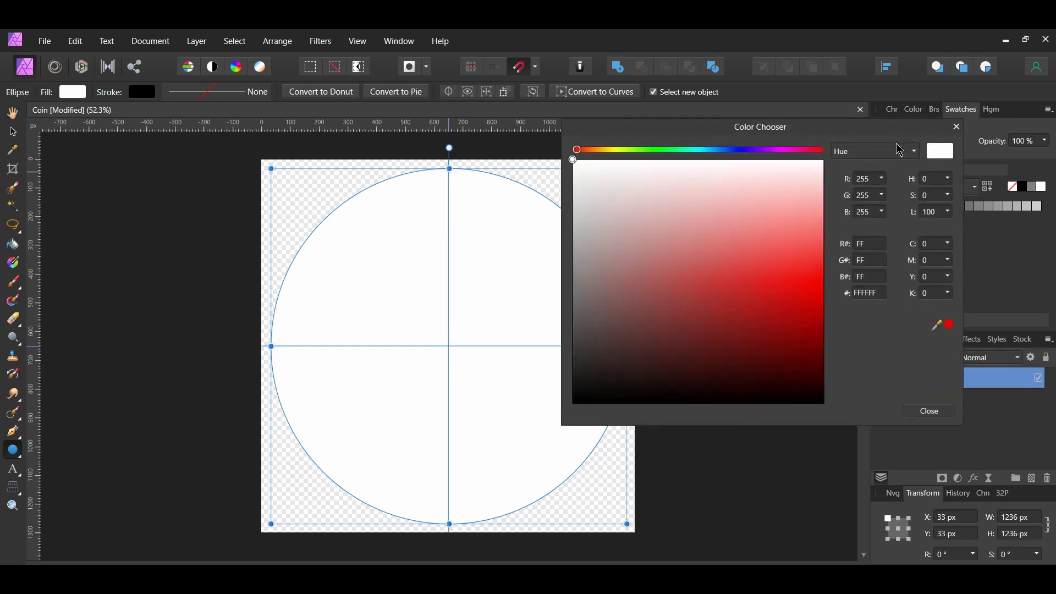
{"action": "left_click", "coordinate": [868, 293]}
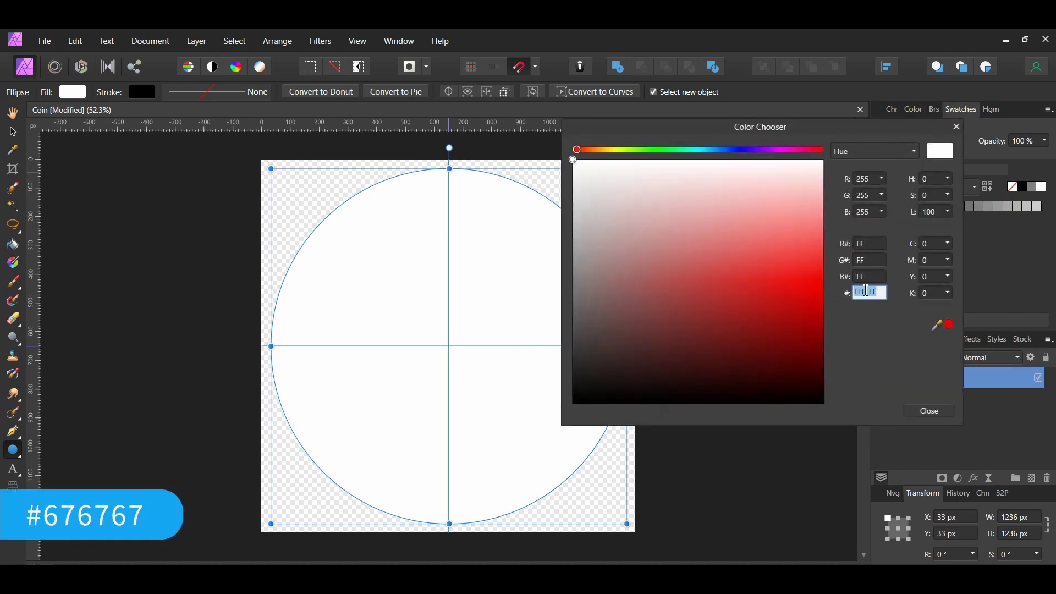
{"action": "type", "text": "676767"}
{"action": "key", "text": "Return"}
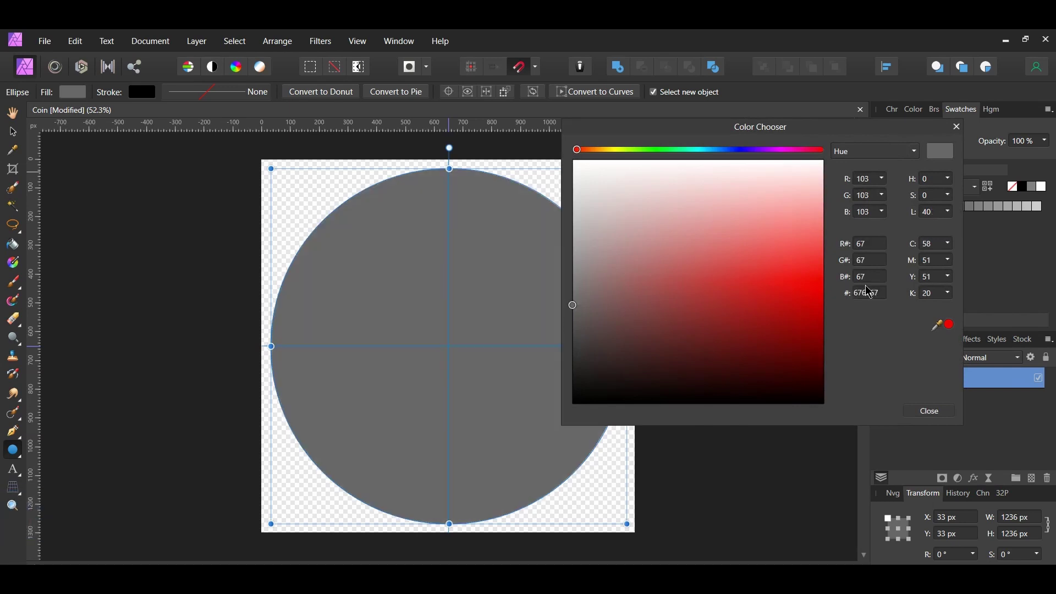
{"action": "left_click", "coordinate": [930, 413]}
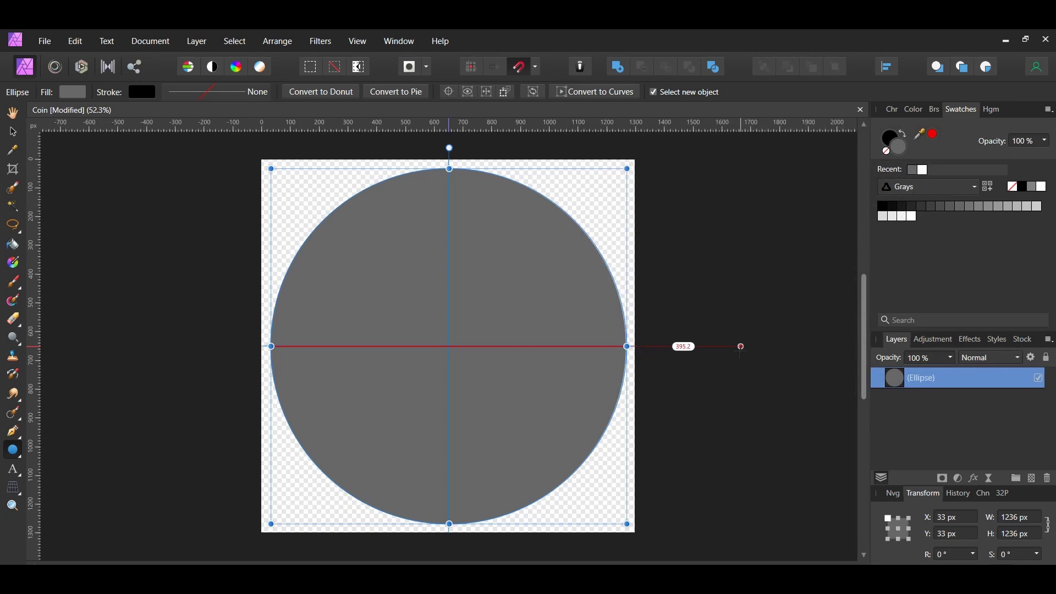
- Form a ring from two duplicates of the circle by subtracting one, scaled about its centre to about 1125 px, from the other
{"action": "key", "text": "ctrl+j"}
{"action": "key", "text": "ctrl+j"}
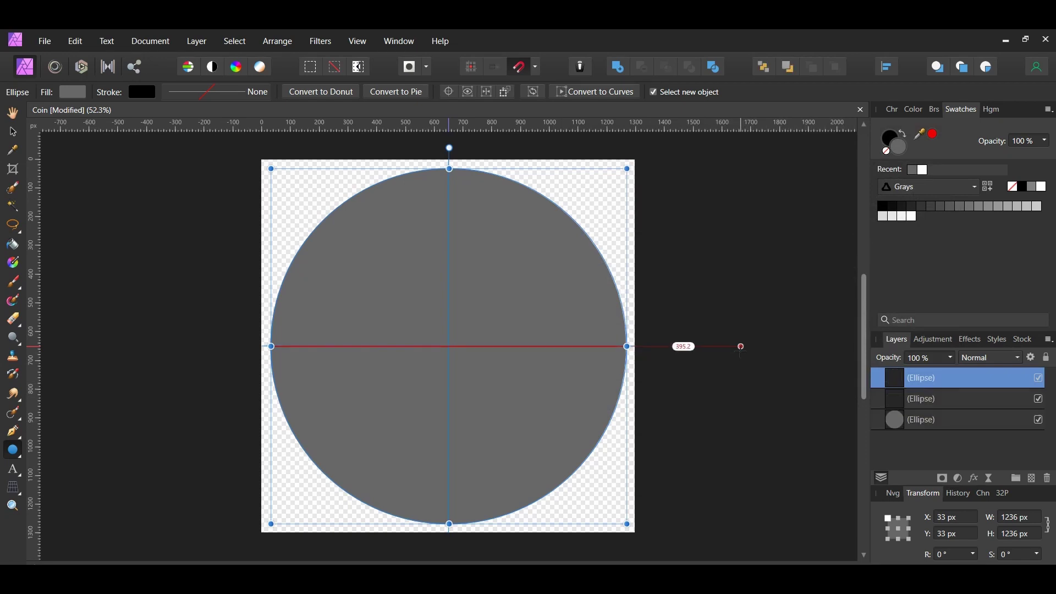
{"action": "key", "text": "v"}
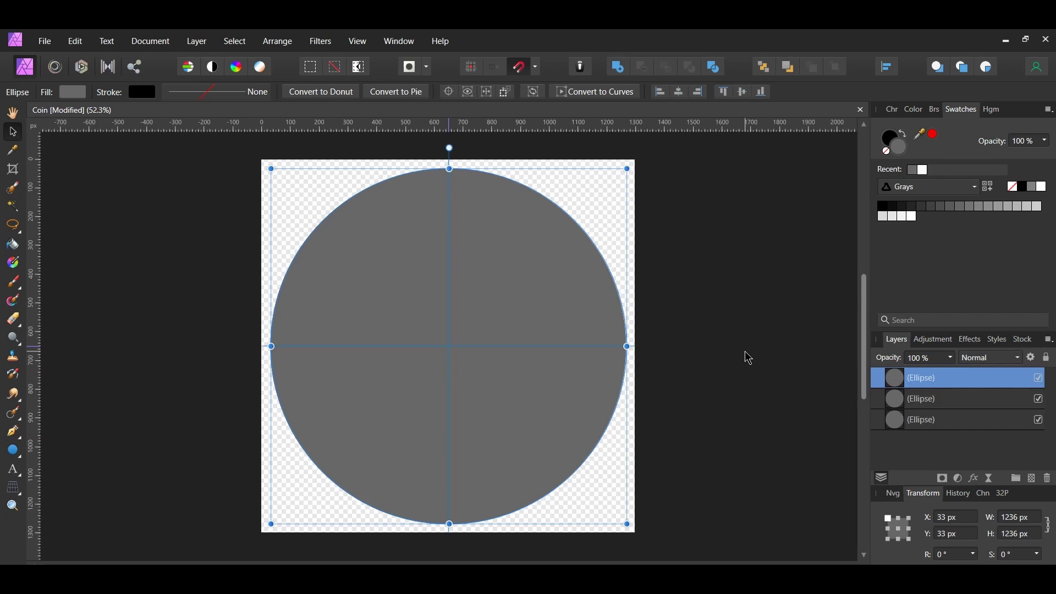
{"action": "left_click_drag", "start_coordinate": [627, 169], "coordinate": [611, 187]}
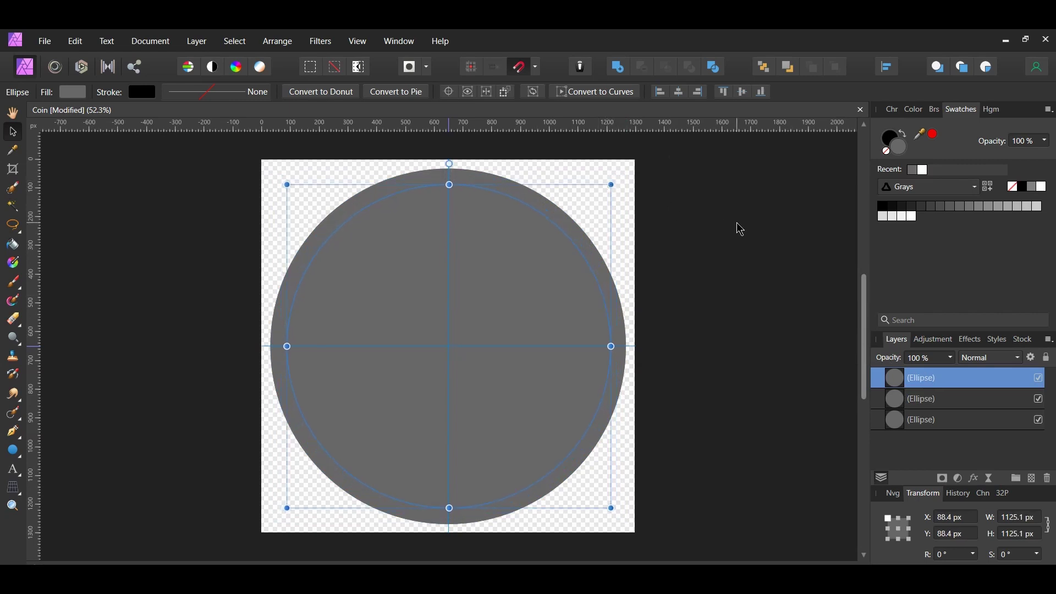
{"action": "left_click", "coordinate": [937, 400], "text": "ctrl"}
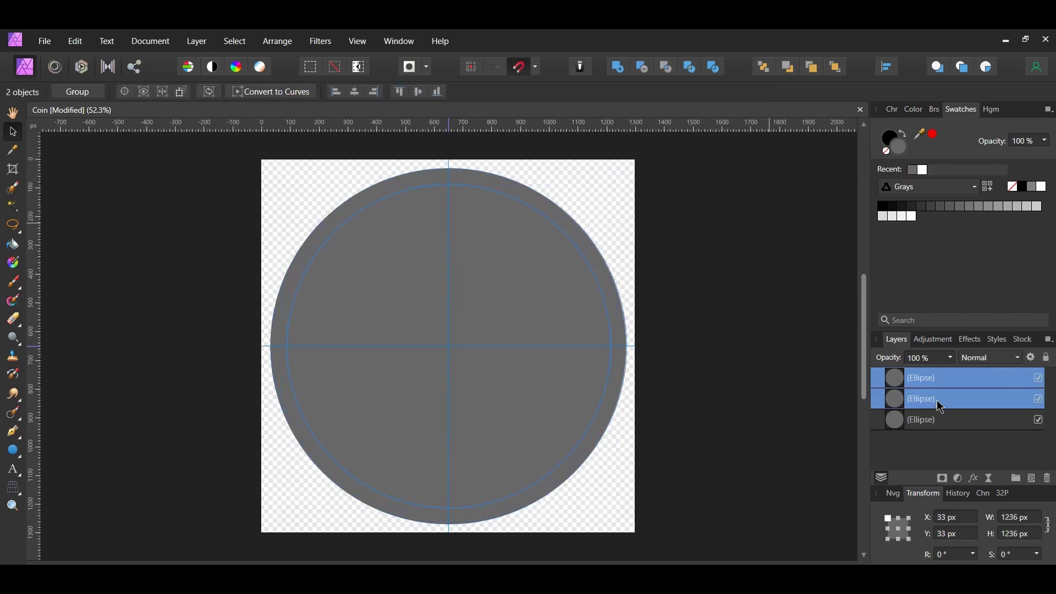
{"action": "left_click", "coordinate": [643, 68]}
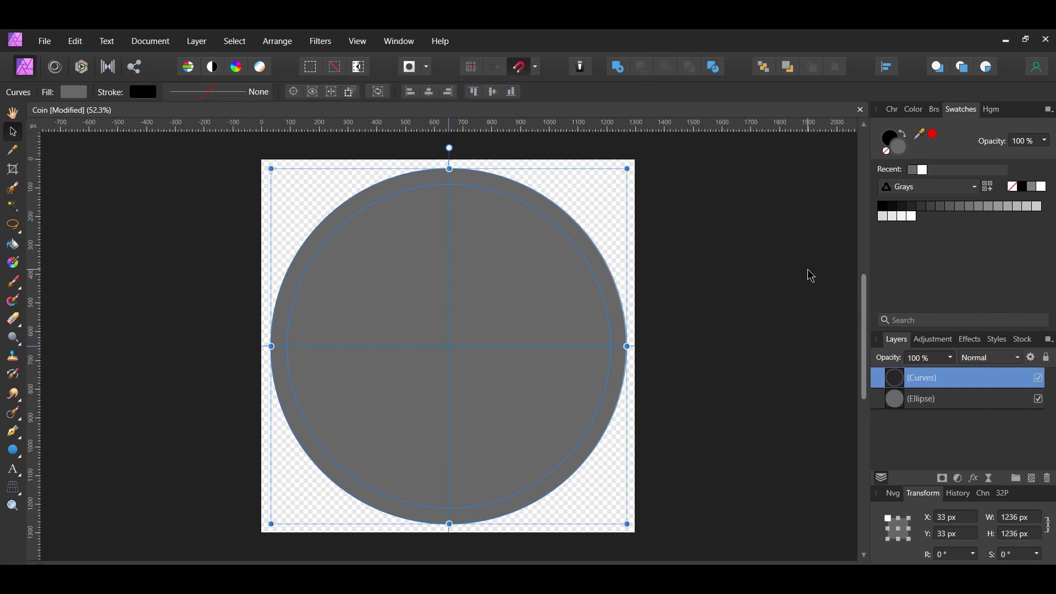
- Rename the full circle's layer as Main and the ring's layer as Outer Ring
{"action": "left_click", "coordinate": [940, 400]}
{"action": "double_click", "coordinate": [956, 398]}
{"action": "type", "text": "Main"}
{"action": "key", "text": "Return"}
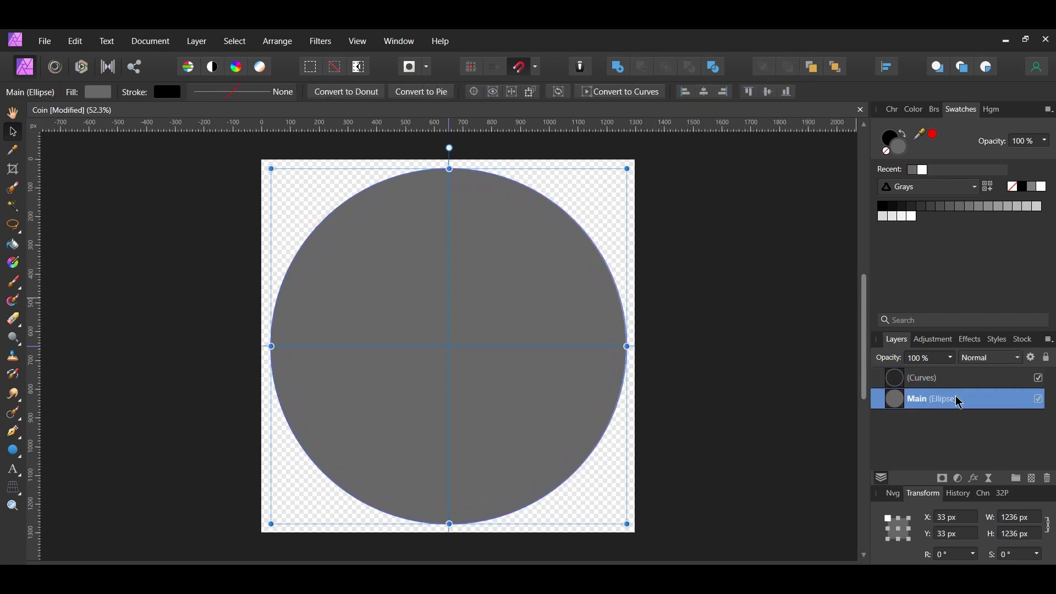
{"action": "double_click", "coordinate": [955, 378]}
{"action": "type", "text": "Outer Ring"}
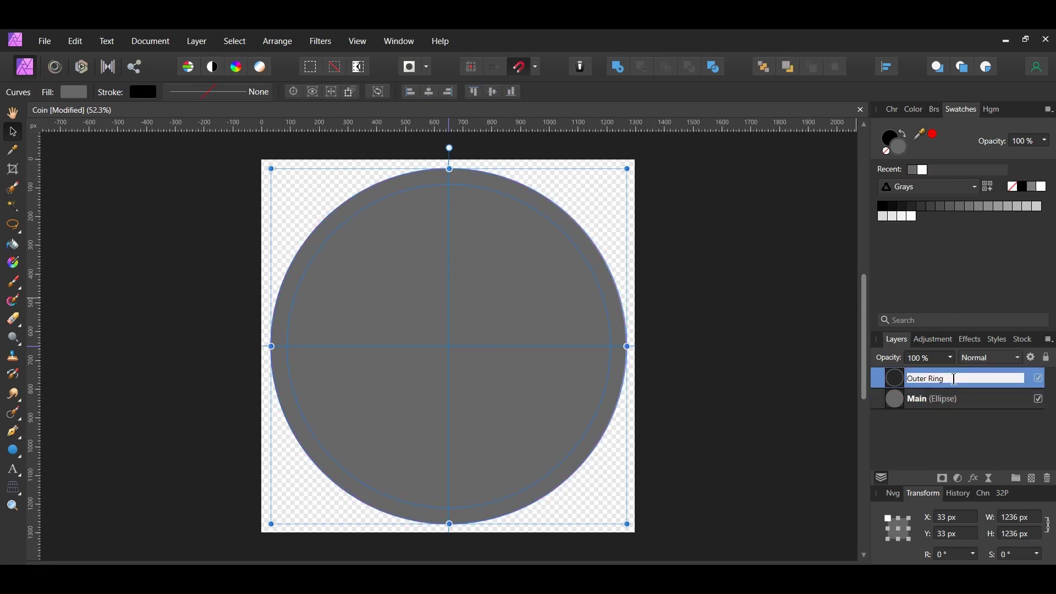
{"action": "key", "text": "Return"}
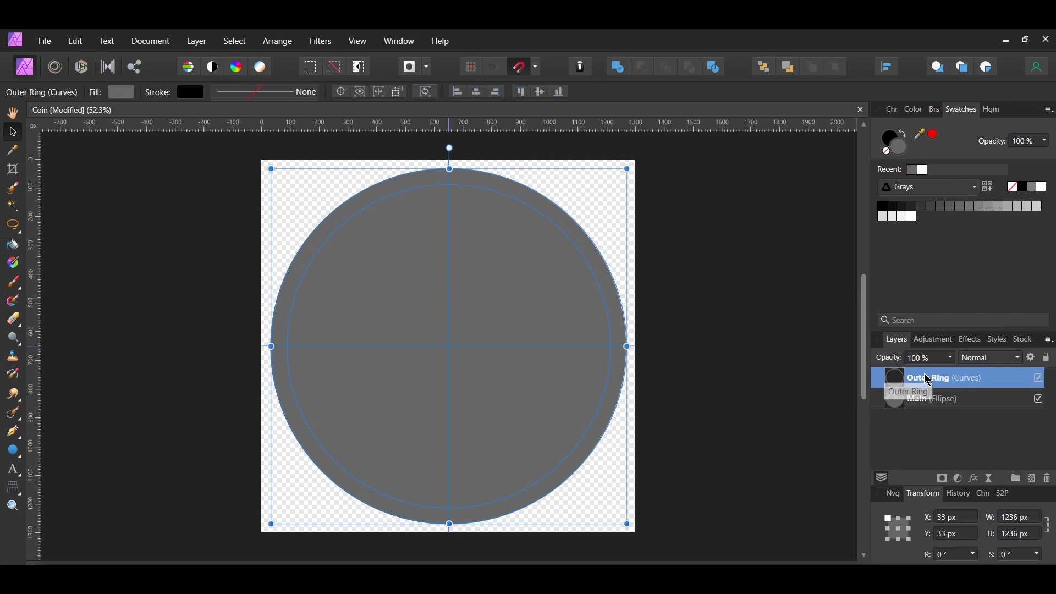
- Change the Outer Ring's fill colour to #757575 and deselect it
{"action": "left_click", "coordinate": [903, 156]}
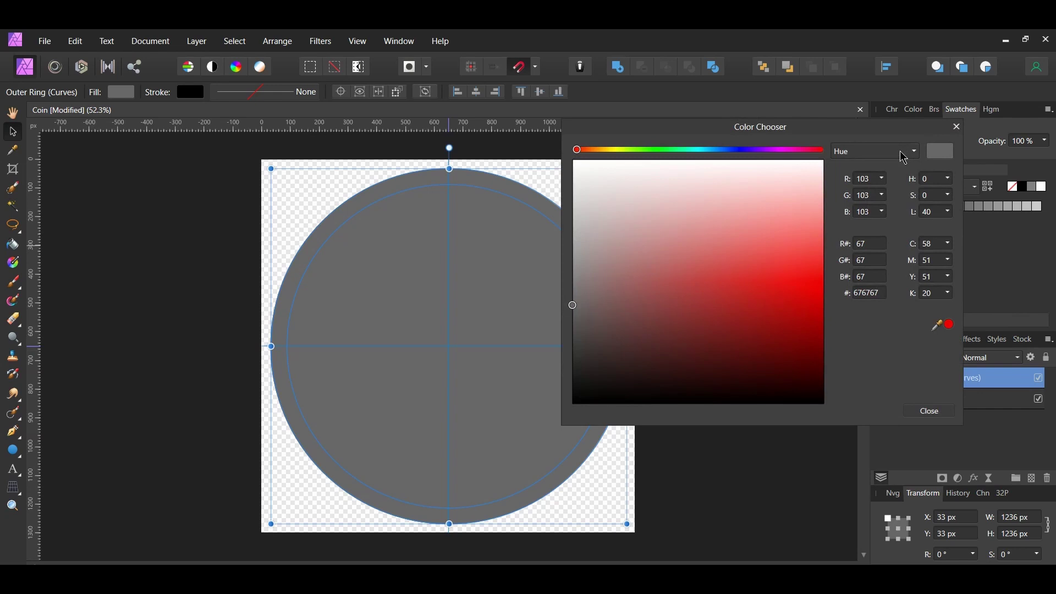
{"action": "double_click", "coordinate": [875, 292]}
{"action": "type", "text": "757575"}
{"action": "key", "text": "Return"}
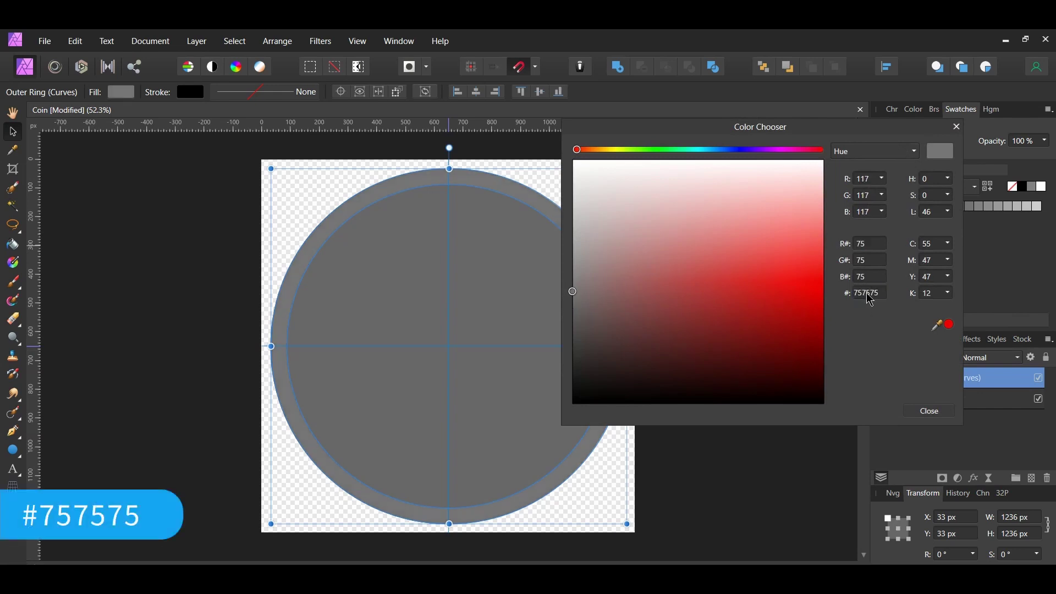
{"action": "left_click", "coordinate": [917, 416]}
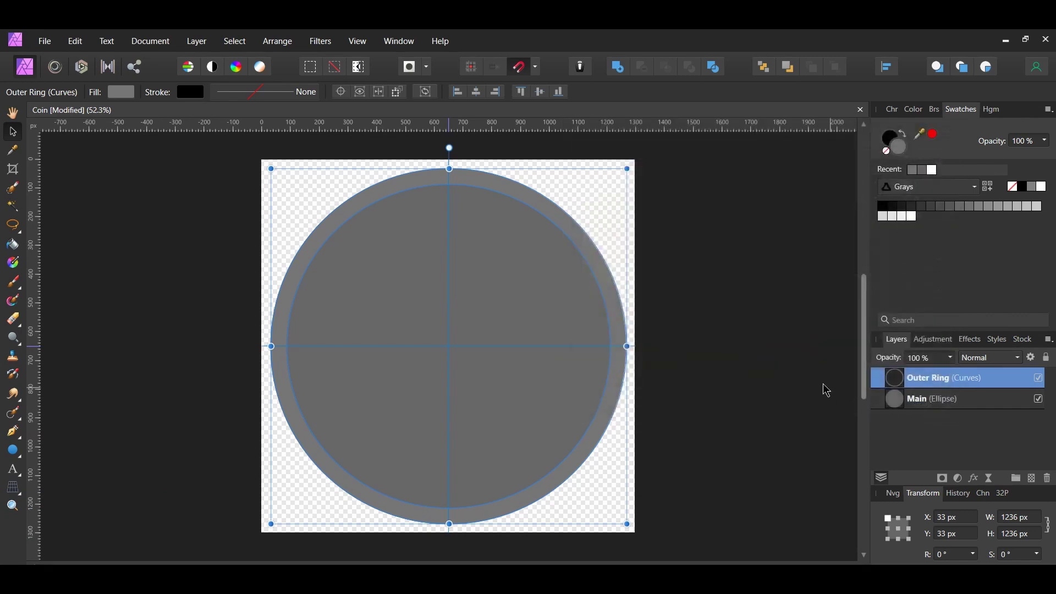
{"action": "left_click", "coordinate": [798, 369]}
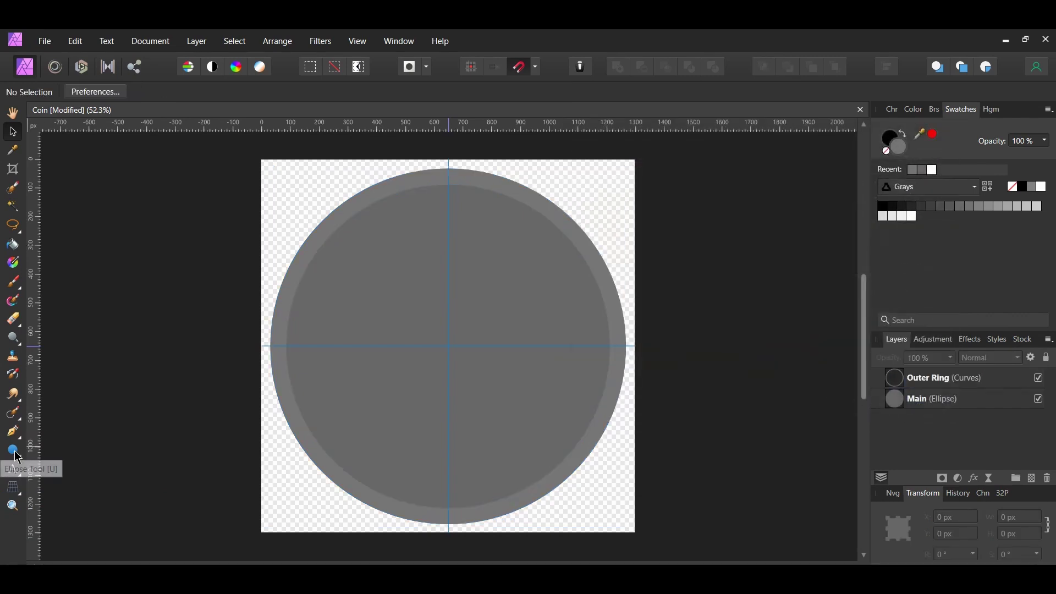
- Draw an 800 px circle centred on the guide intersection and fill it with #7C7C7C
{"action": "left_click", "coordinate": [13, 450]}
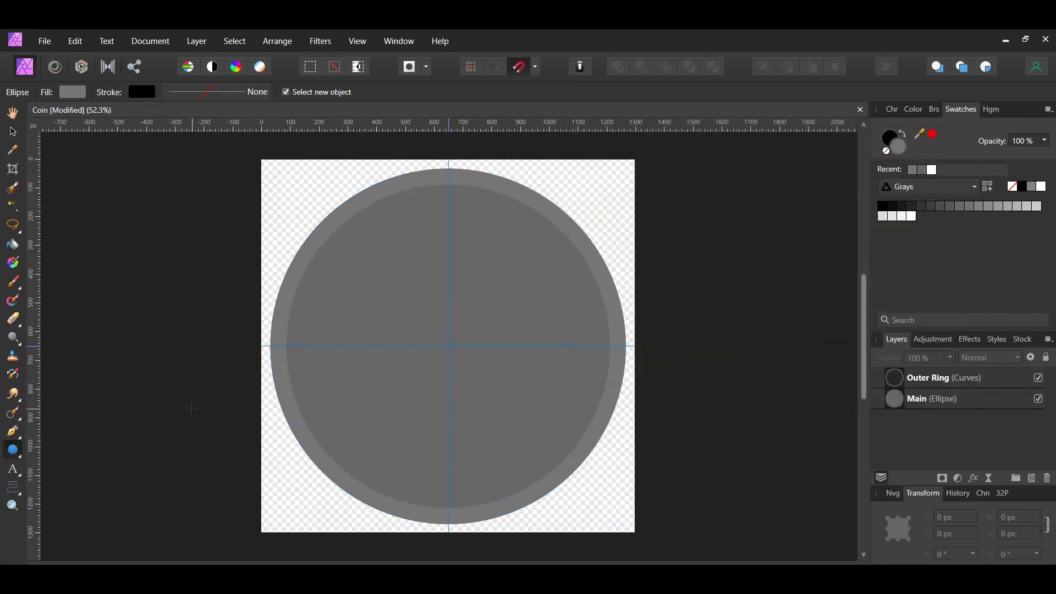
{"action": "left_click_drag", "start_coordinate": [450, 346], "coordinate": [563, 482]}
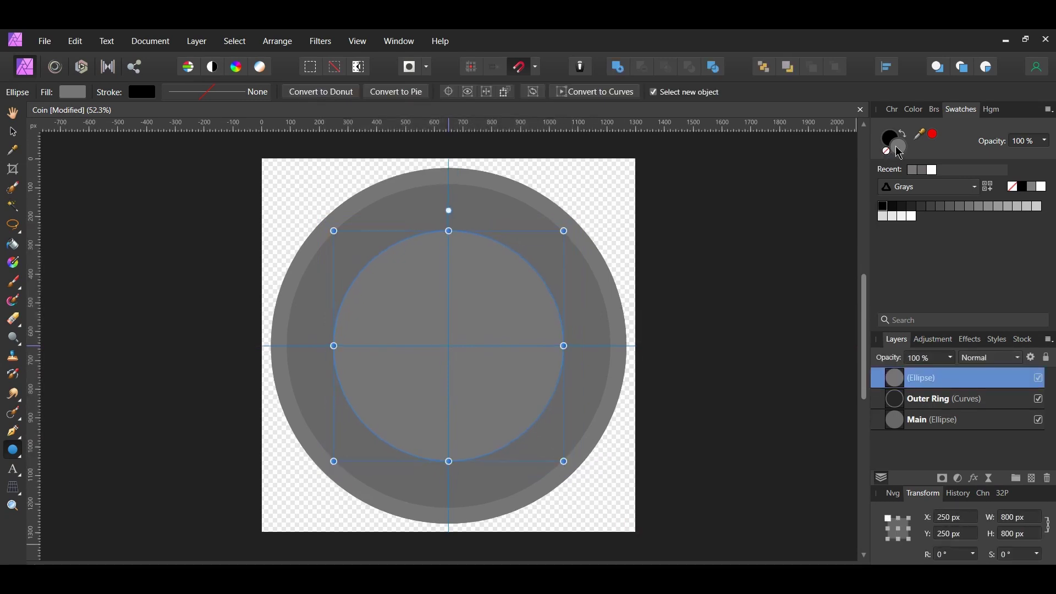
{"action": "left_click", "coordinate": [895, 147]}
{"action": "left_click", "coordinate": [861, 290]}
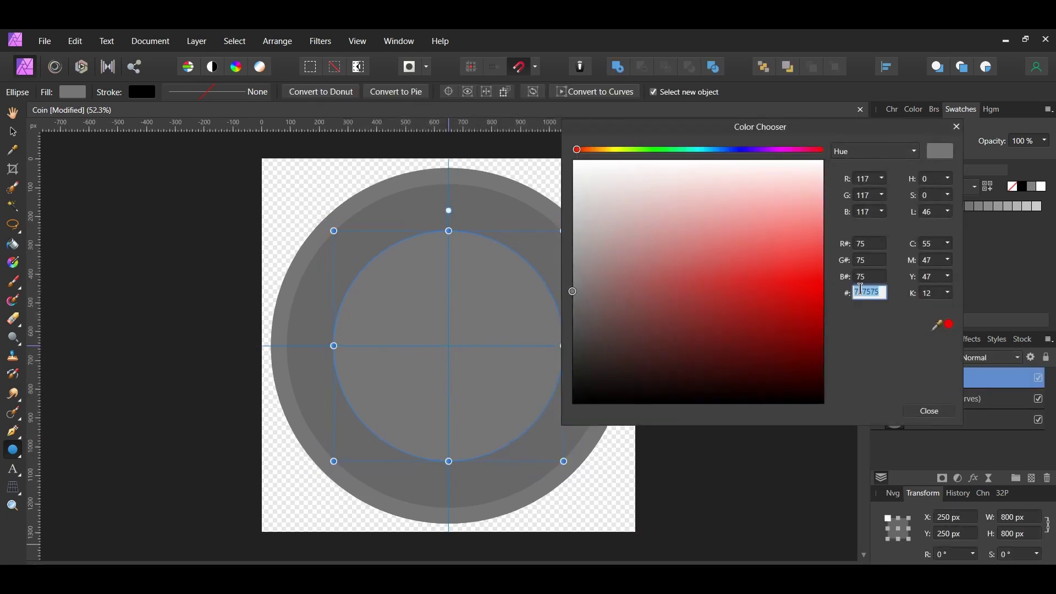
{"action": "type", "text": "7"}
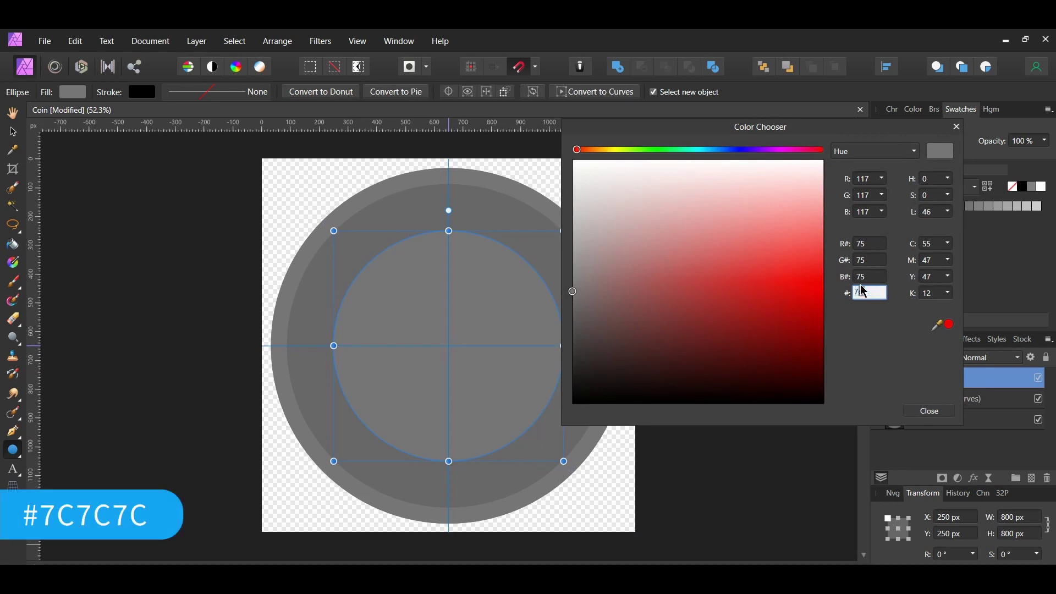
{"action": "type", "text": "C7C7C"}
{"action": "key", "text": "Return"}
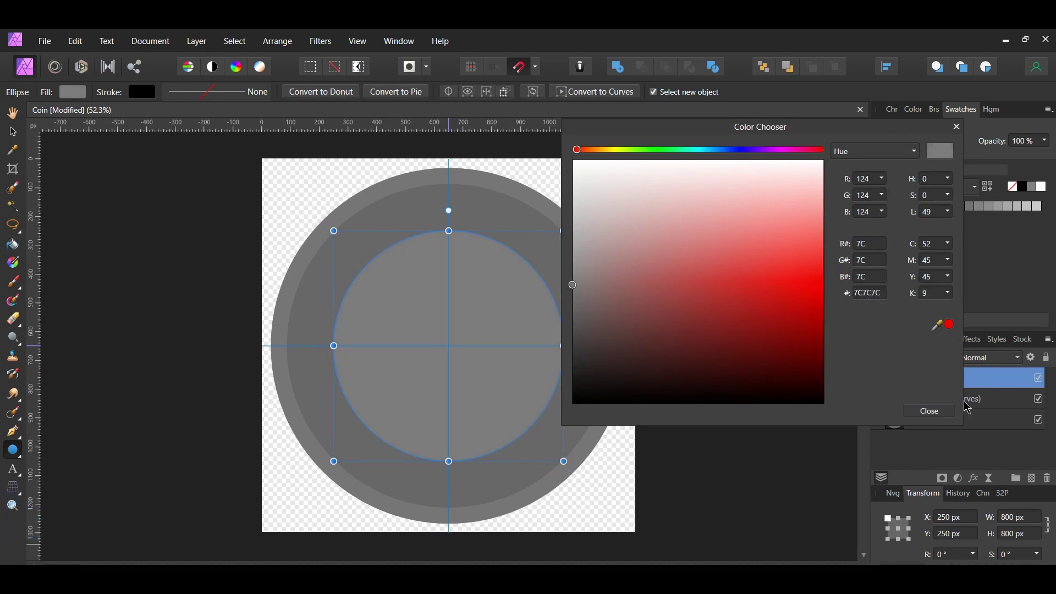
{"action": "left_click", "coordinate": [931, 412]}
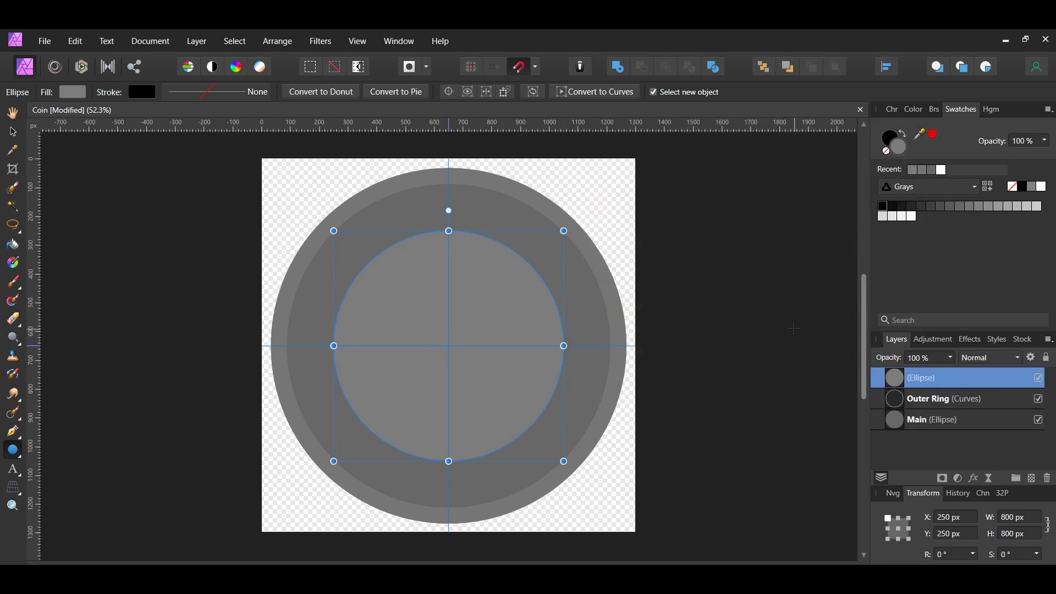
- Duplicate the 800 px circle and enlarge the lower copy about its centre to about 888 px
{"action": "key", "text": "ctrl+j"}
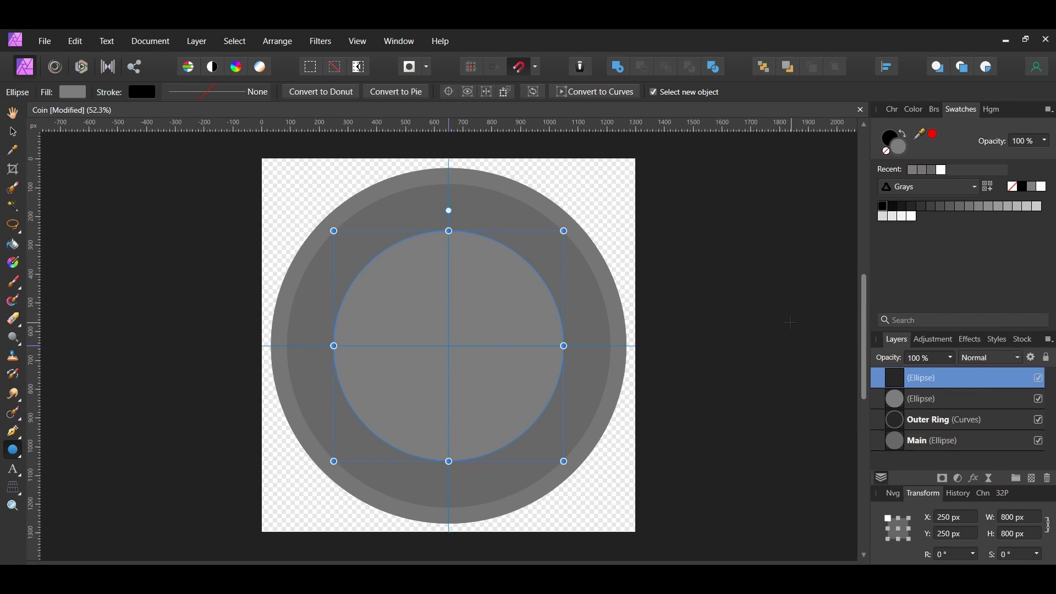
{"action": "left_click", "coordinate": [929, 401]}
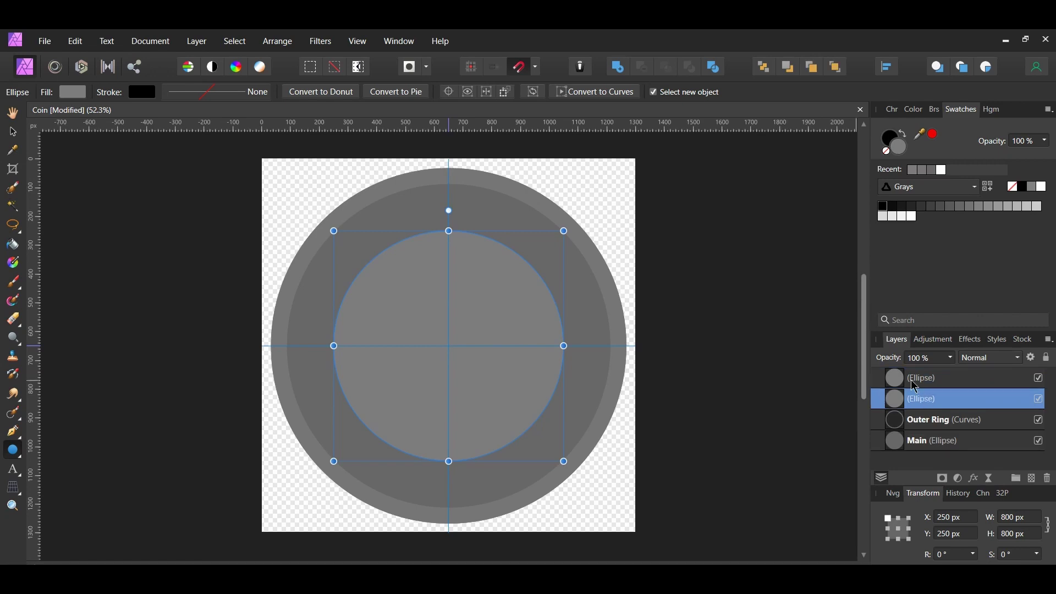
{"action": "key", "text": "v"}
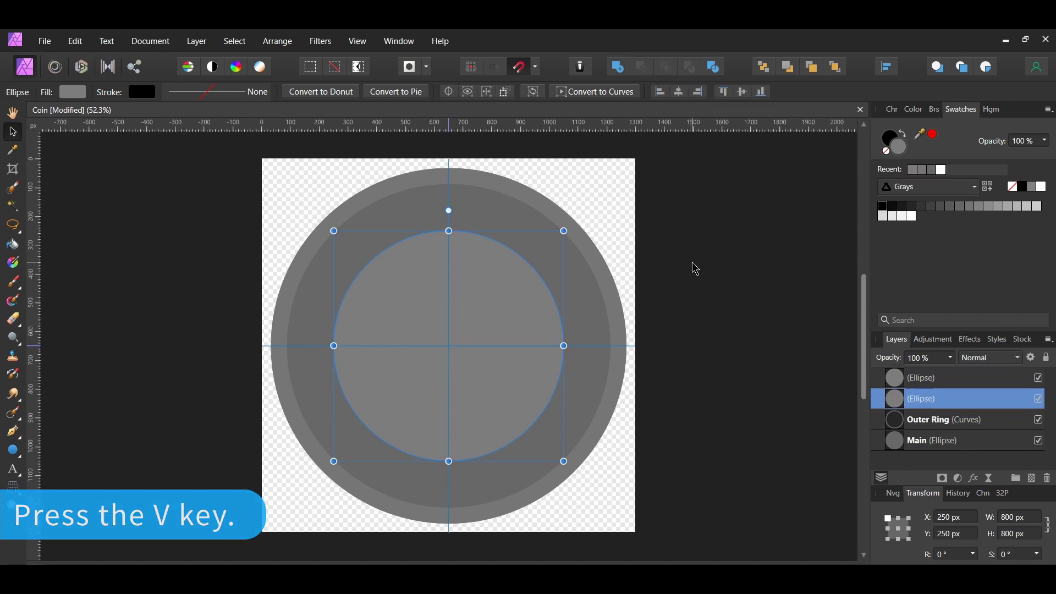
{"action": "left_click_drag", "start_coordinate": [567, 230], "coordinate": [575, 222]}
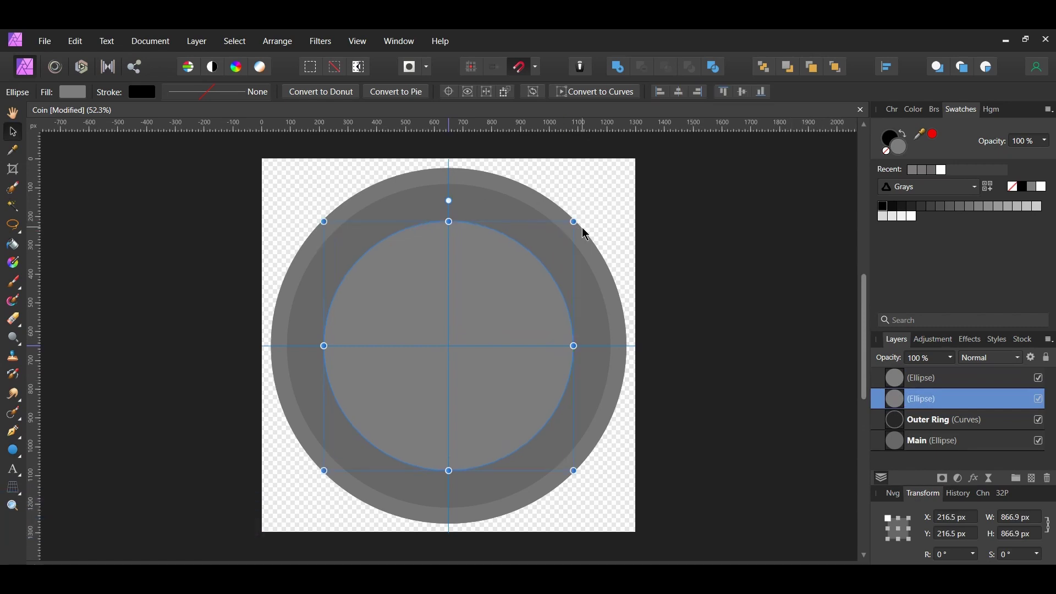
{"action": "key", "text": "ctrl+plus"}
- Change the enlarged circle's fill colour to #707070
{"action": "double_click", "coordinate": [895, 146]}
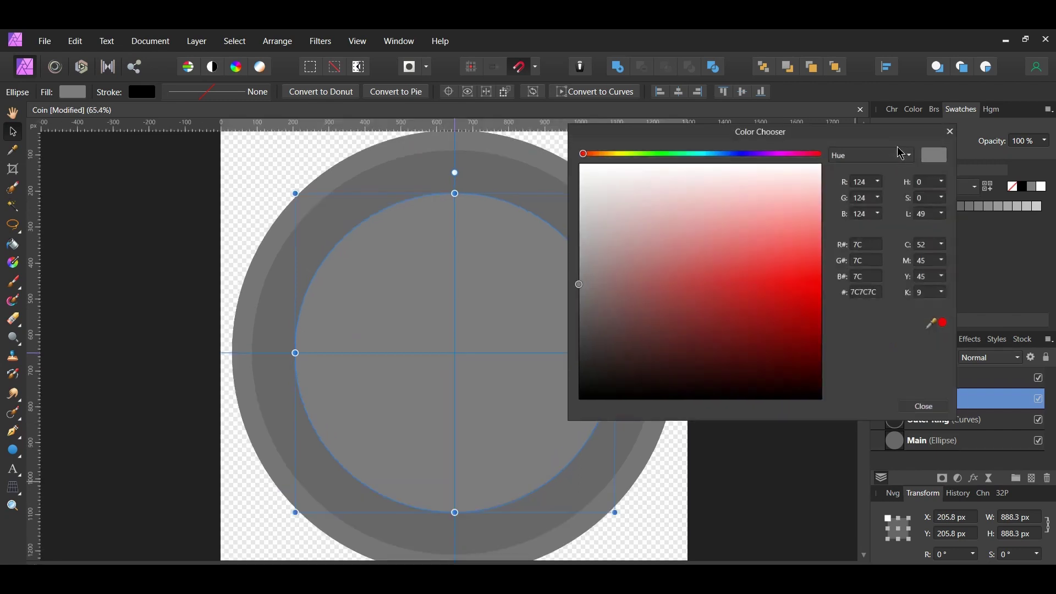
{"action": "double_click", "coordinate": [865, 292]}
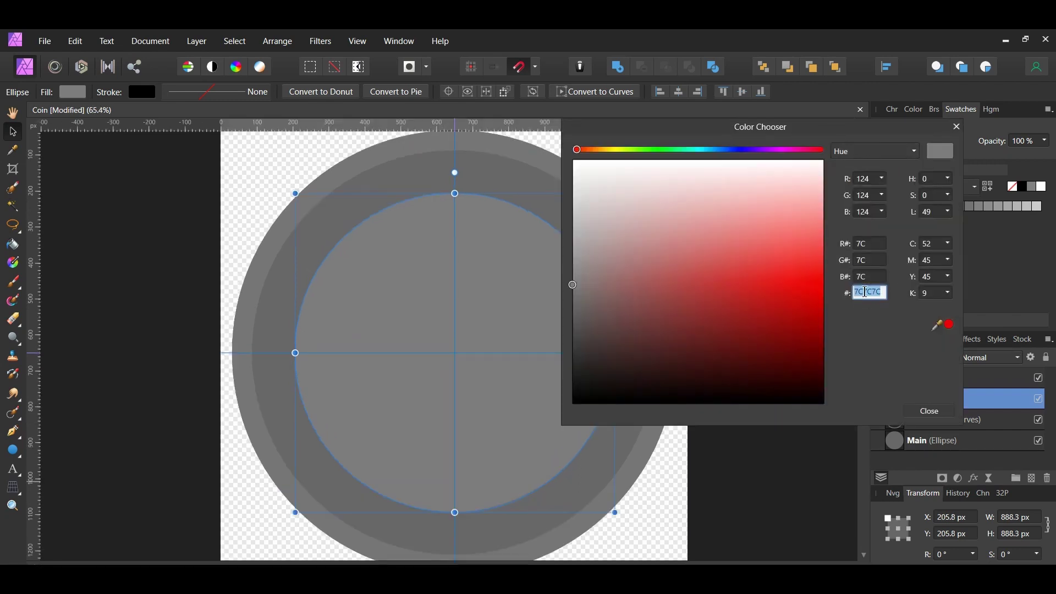
{"action": "type", "text": "70"}
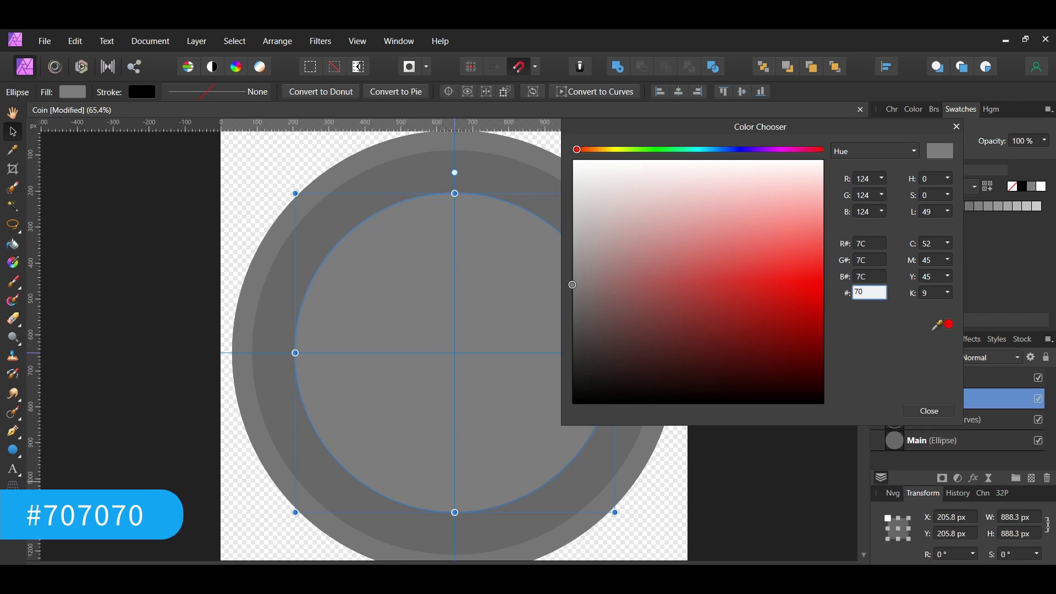
{"action": "type", "text": "7070"}
{"action": "key", "text": "Return"}
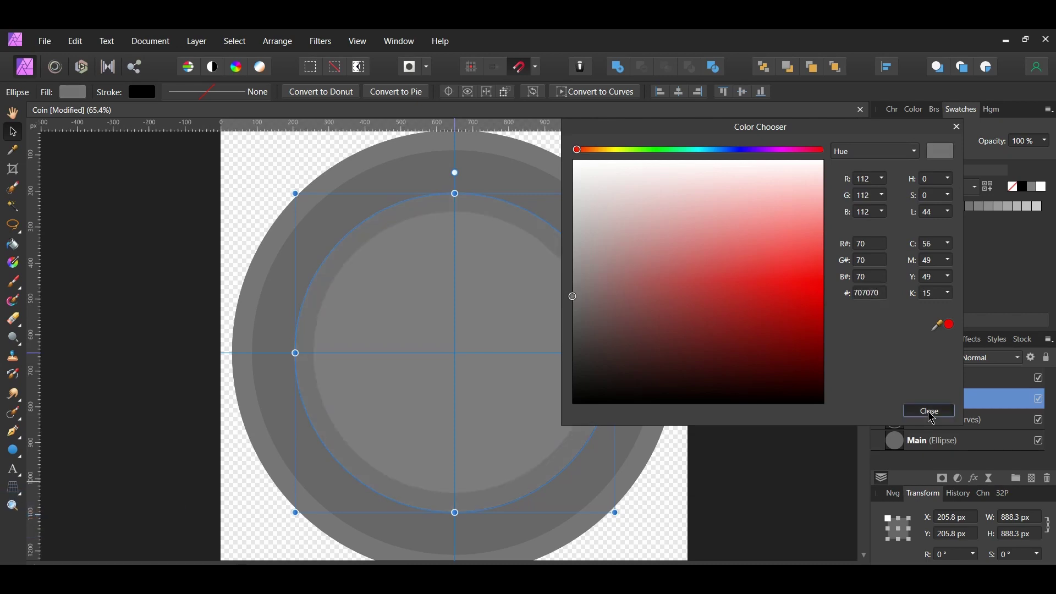
{"action": "left_click", "coordinate": [929, 411]}
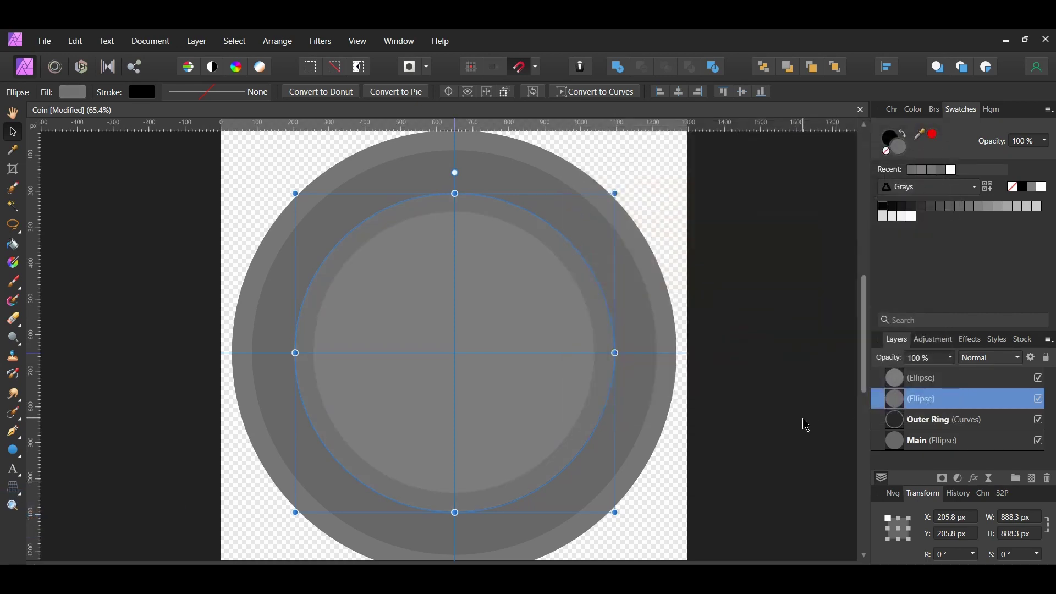
- Duplicate the smaller centre circle and subtract one copy from the larger #707070 circle behind it to form a ring
{"action": "left_click", "coordinate": [522, 311]}
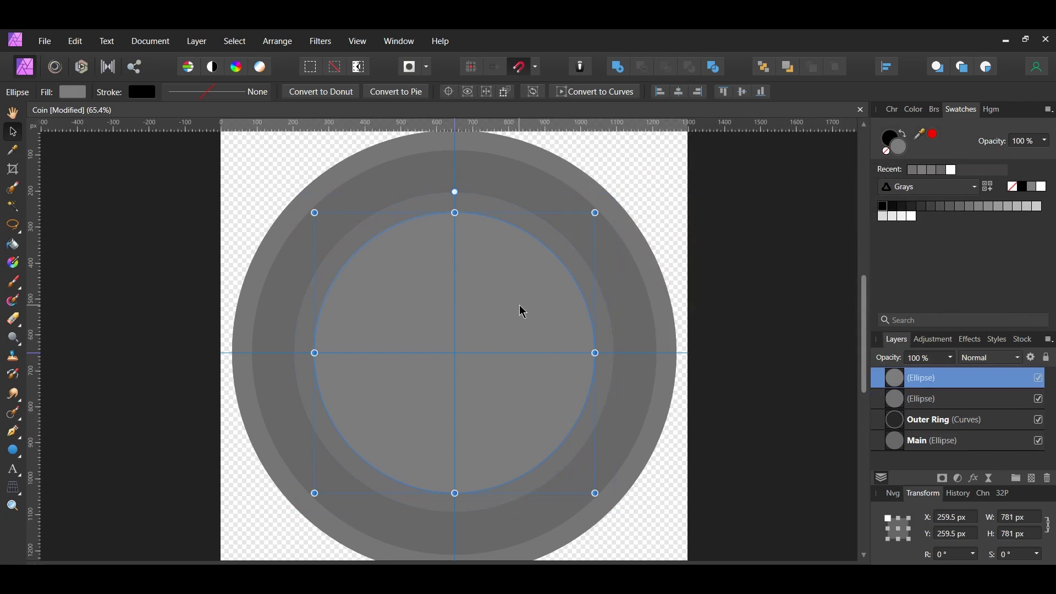
{"action": "key", "text": "ctrl+j"}
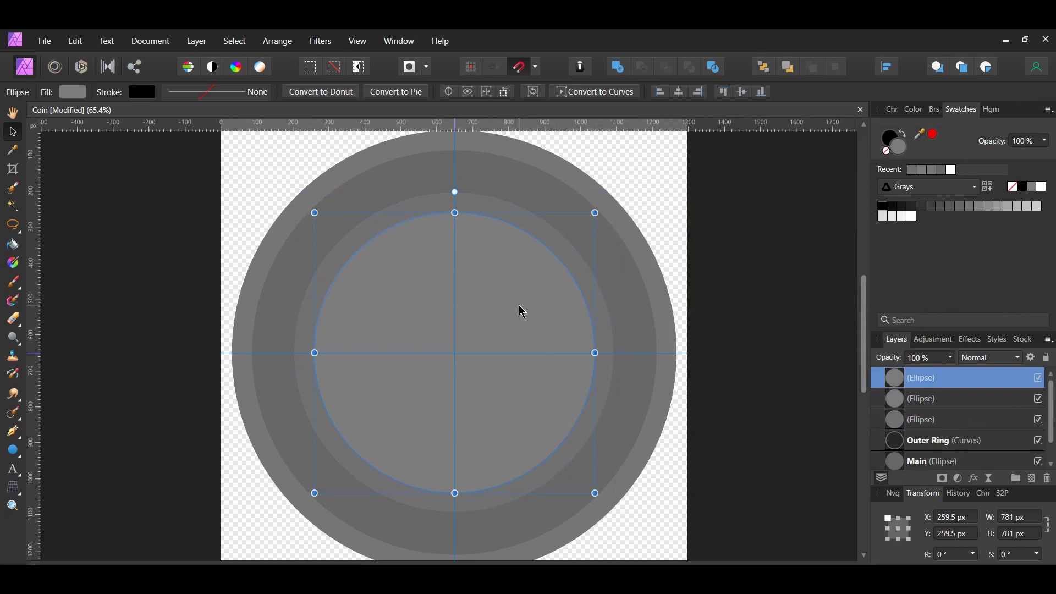
{"action": "left_click", "coordinate": [923, 423]}
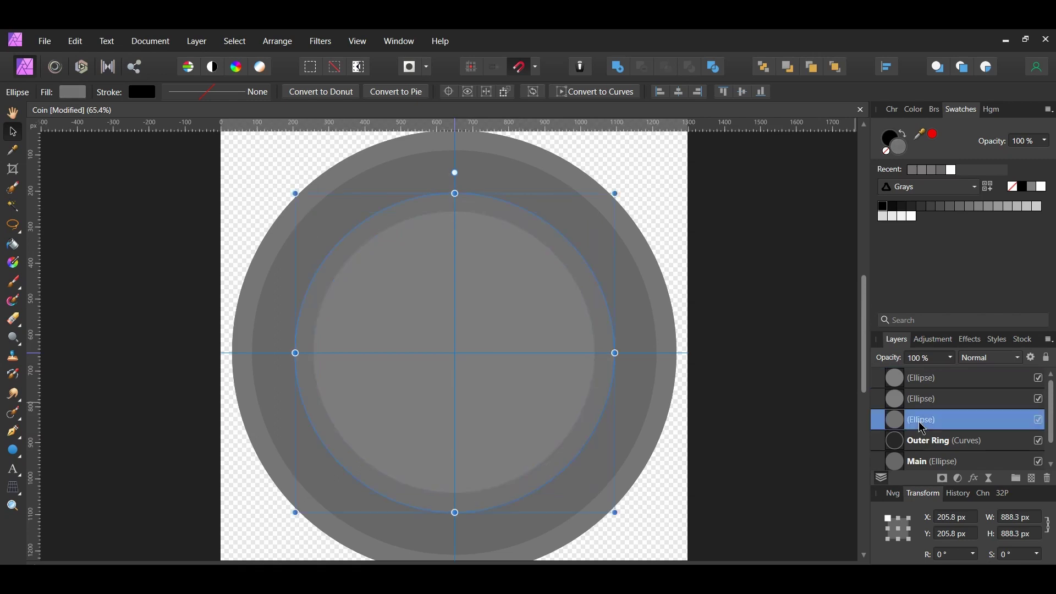
{"action": "left_click", "coordinate": [930, 403], "text": "shift"}
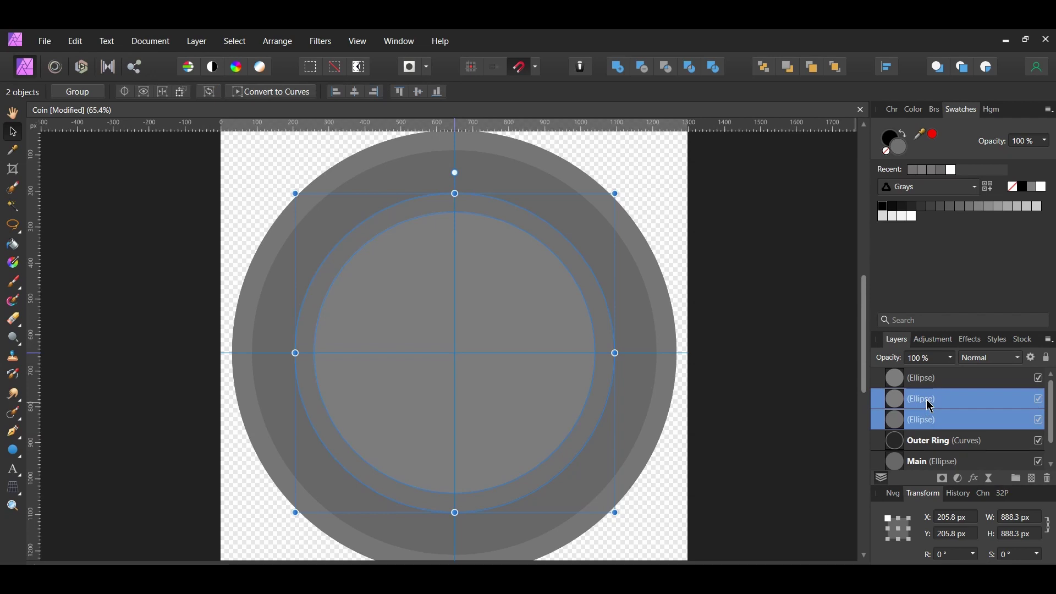
{"action": "left_click", "coordinate": [643, 67]}
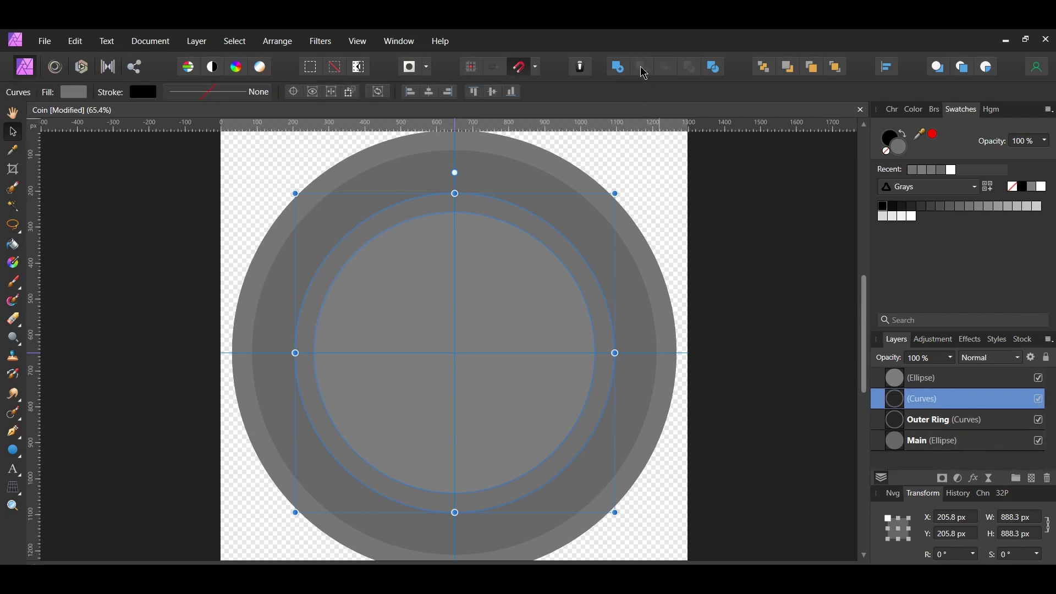
- Rename the new ring's layer as Inner Ring and the centre circle's layer as Inner
{"action": "double_click", "coordinate": [932, 400]}
{"action": "type", "text": "Inner Ring"}
{"action": "key", "text": "Return"}
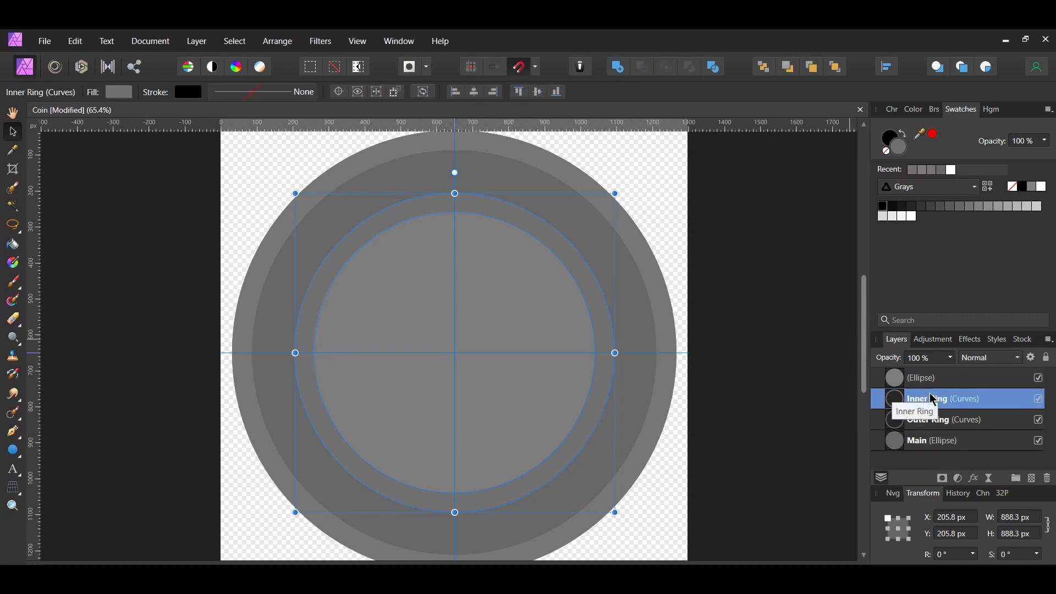
{"action": "double_click", "coordinate": [940, 378]}
{"action": "type", "text": "Inner"}
{"action": "key", "text": "Return"}
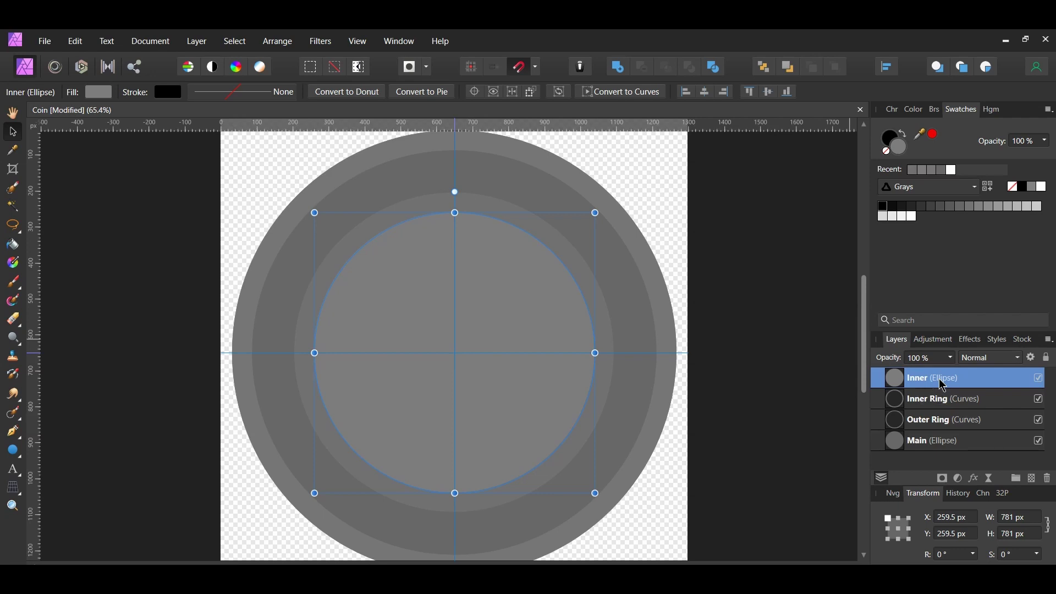
- Add a linear Gradient Overlay effect to the Main layer and set its angle to 125°
{"action": "left_click", "coordinate": [931, 441]}
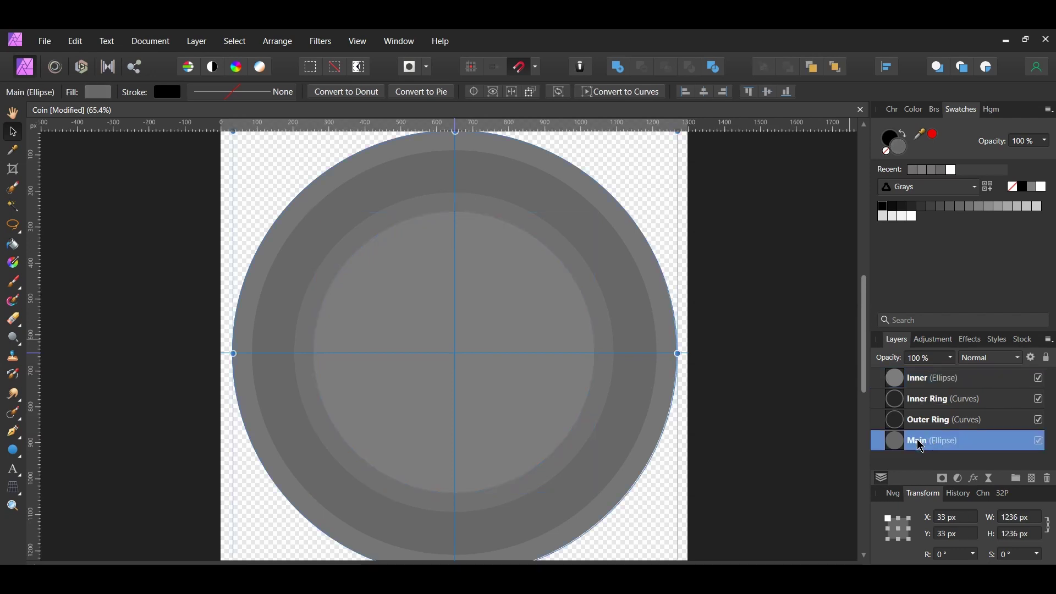
{"action": "key", "text": "ctrl+minus"}
{"action": "left_click", "coordinate": [974, 478]}
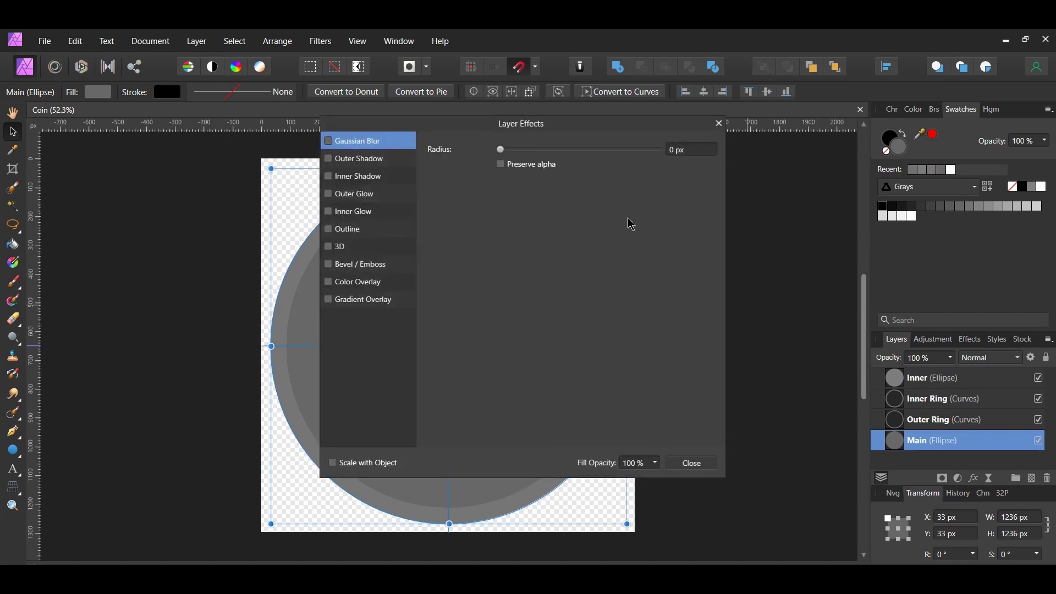
{"action": "left_click_drag", "start_coordinate": [477, 135], "coordinate": [803, 87]}
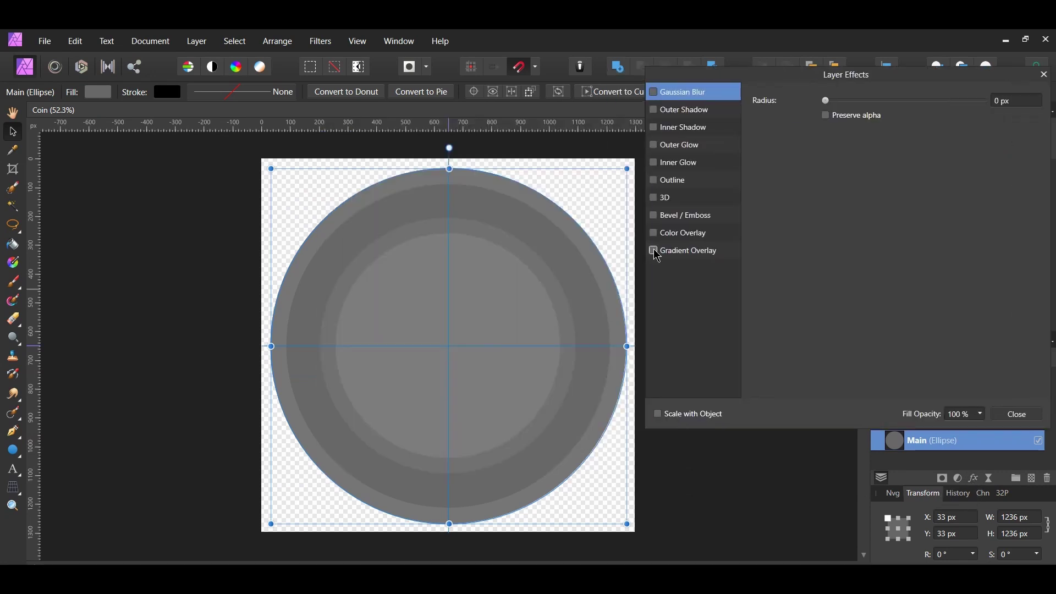
{"action": "left_click", "coordinate": [672, 253]}
{"action": "left_click", "coordinate": [680, 255]}
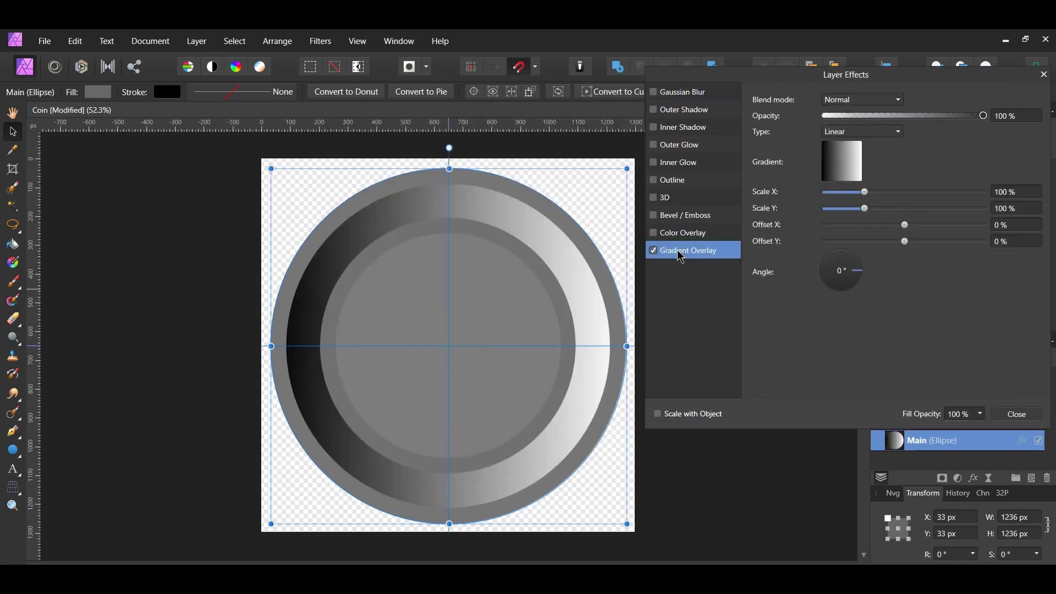
{"action": "left_click", "coordinate": [839, 270]}
{"action": "type", "text": "125"}
{"action": "key", "text": "Return"}
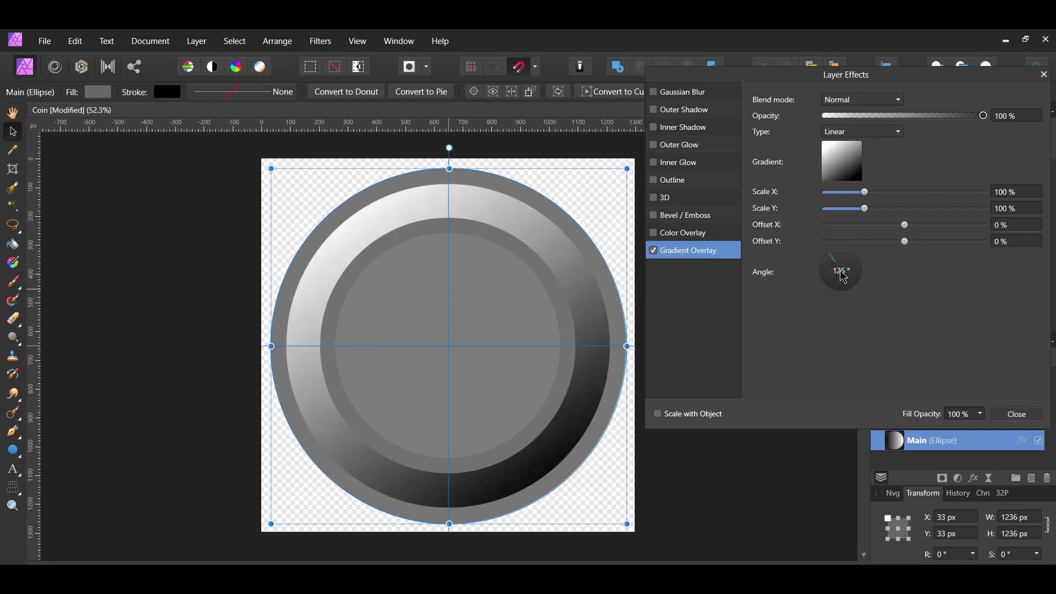
- Set the Main gradient overlay's X and Y scale to 150 % and make the effects scale with the object
{"action": "left_click", "coordinate": [1018, 192]}
{"action": "type", "text": "150"}
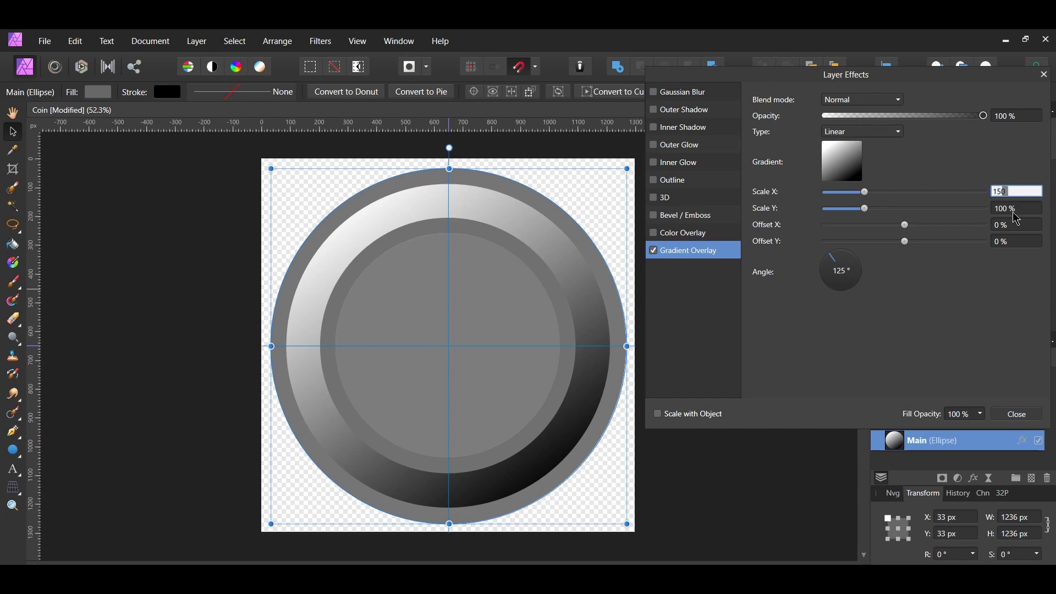
{"action": "key", "text": "Tab"}
{"action": "type", "text": "150"}
{"action": "key", "text": "Return"}
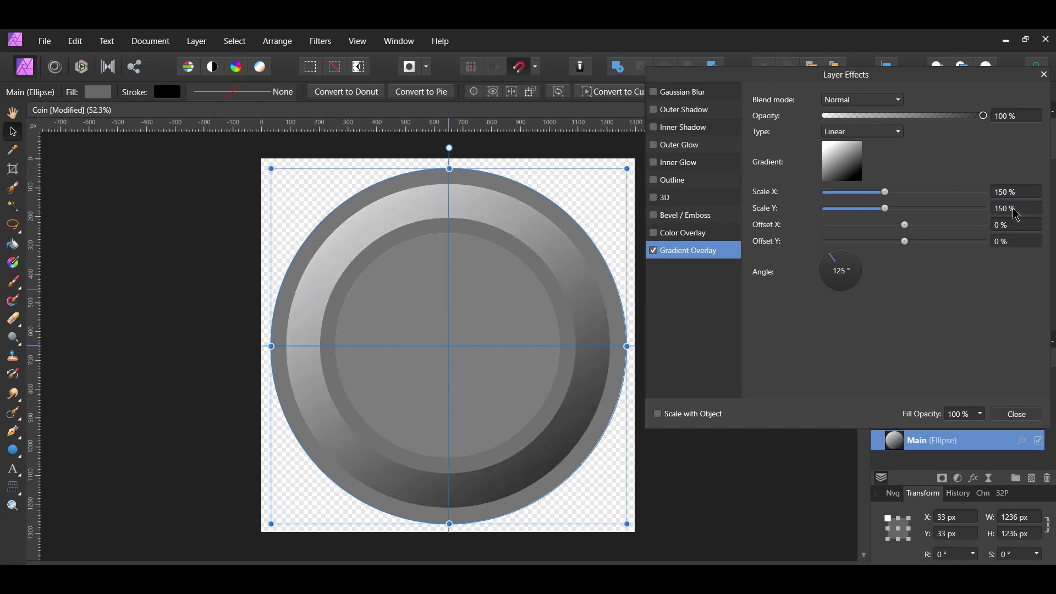
{"action": "left_click", "coordinate": [658, 415]}
{"action": "left_click", "coordinate": [1019, 414]}
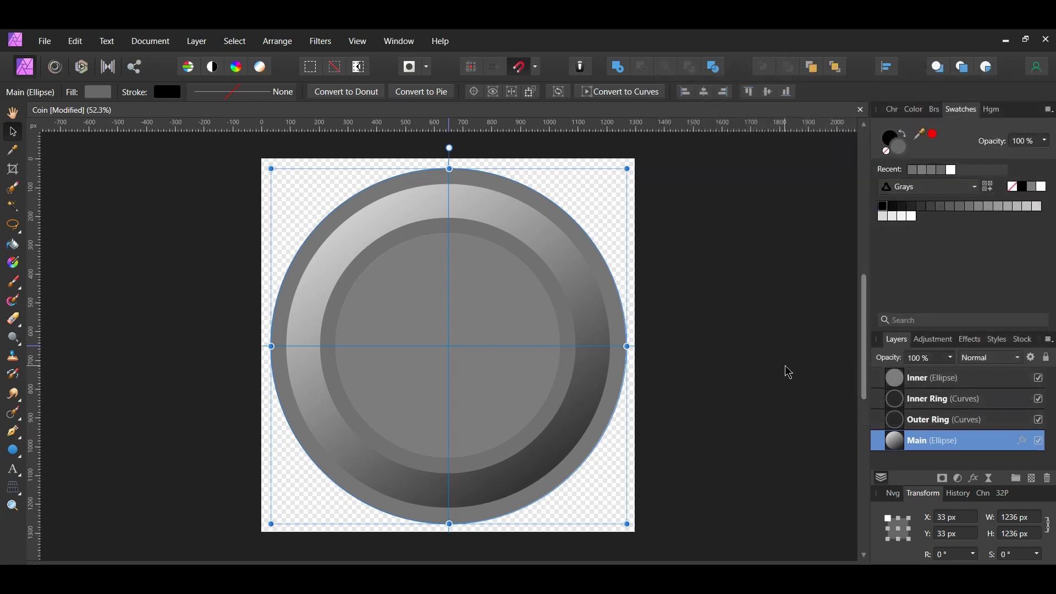
- Copy the Main layer's effects onto the Outer Ring layer
{"action": "left_click", "coordinate": [944, 421]}
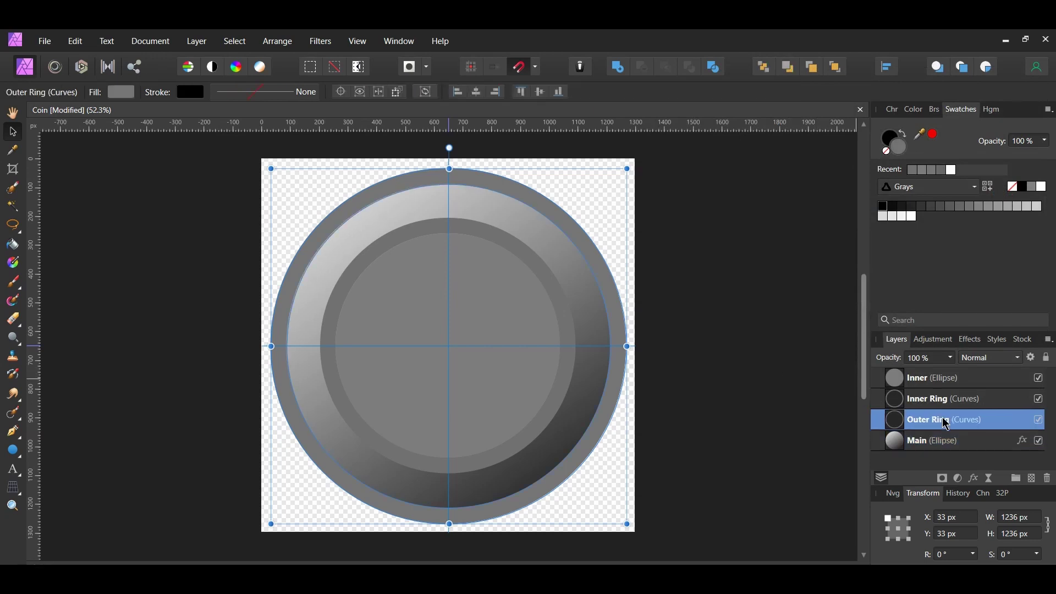
{"action": "left_click", "coordinate": [75, 41]}
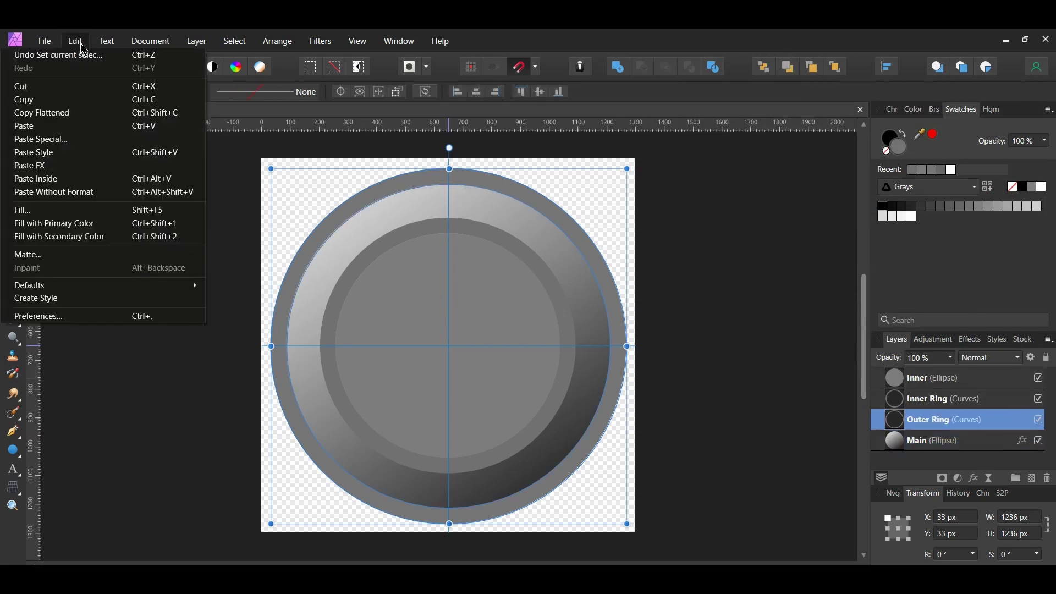
{"action": "left_click", "coordinate": [76, 168]}
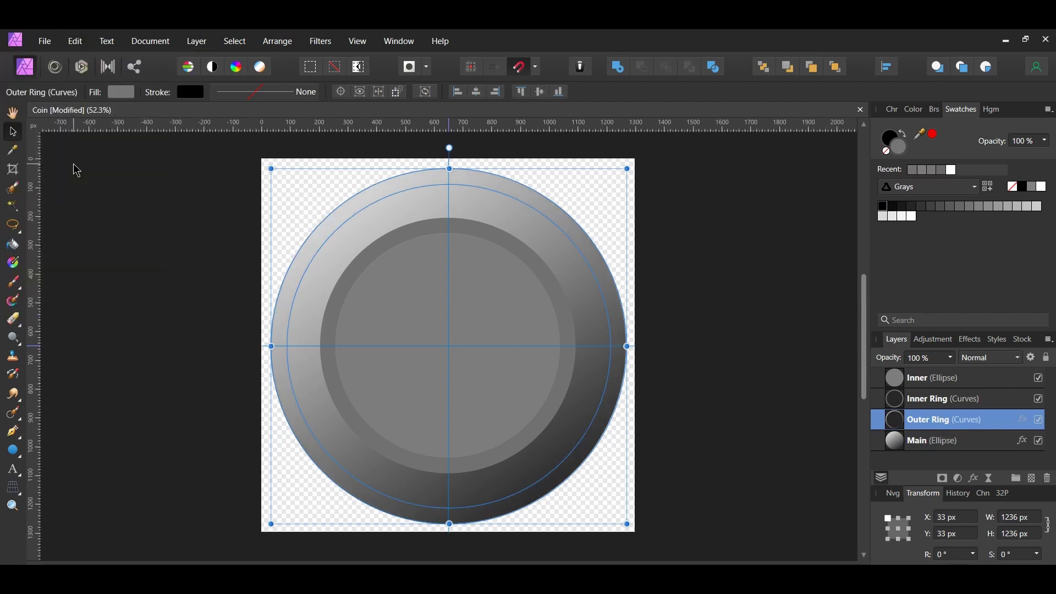
- Set the Outer Ring's gradient overlay to Multiply with reduced opacity, and lower the layer's fill opacity to 65 %
{"action": "left_click", "coordinate": [1024, 421]}
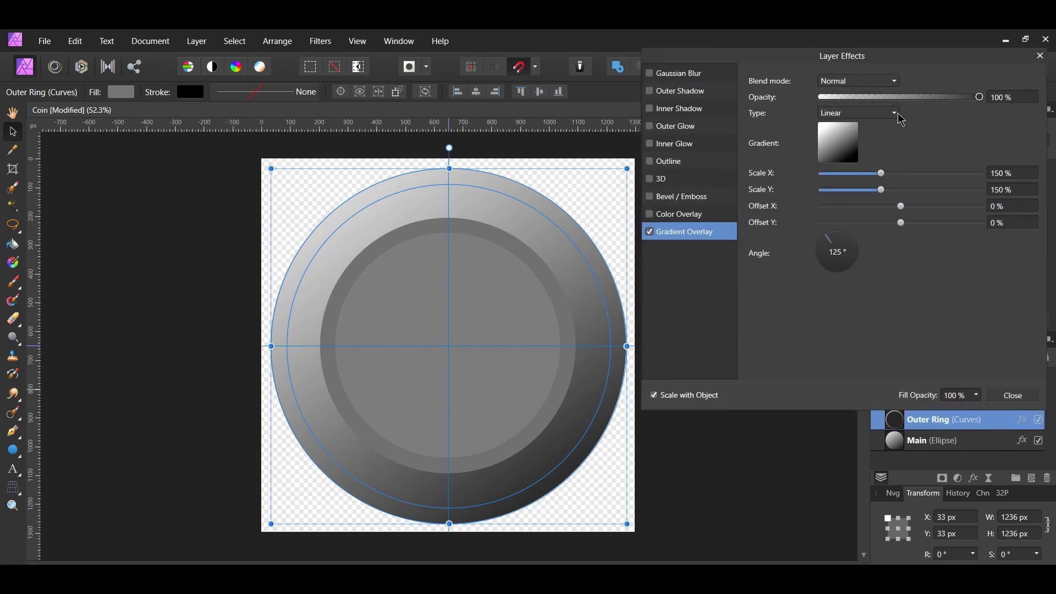
{"action": "left_click", "coordinate": [885, 83]}
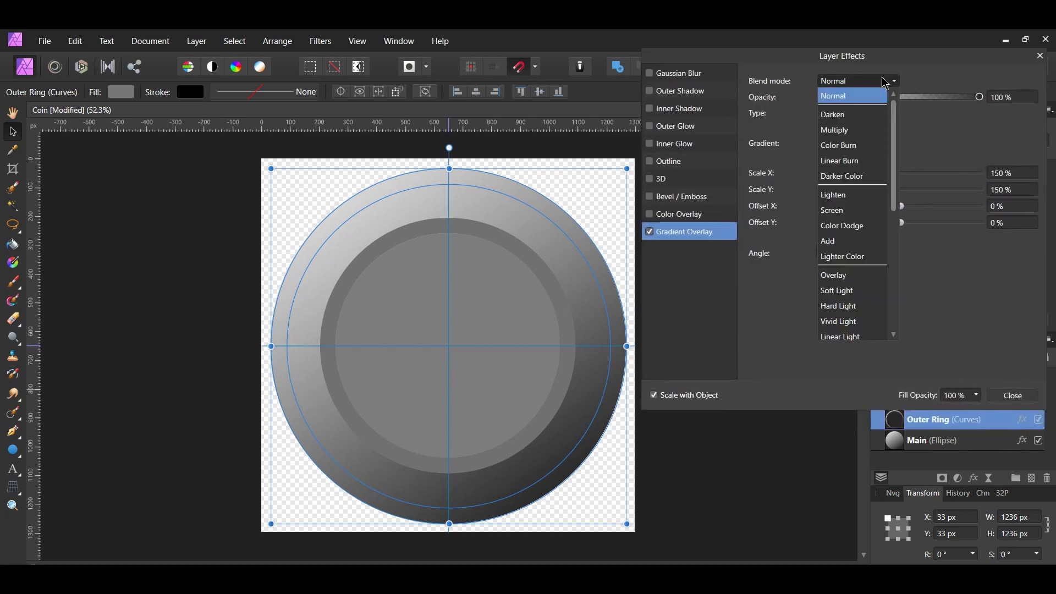
{"action": "left_click", "coordinate": [861, 132]}
{"action": "left_click_drag", "start_coordinate": [979, 97], "coordinate": [871, 101]}
{"action": "left_click", "coordinate": [977, 395]}
{"action": "left_click_drag", "start_coordinate": [983, 414], "coordinate": [946, 412]}
- Add a Bevel / Emboss effect of type Inner to the Outer Ring with a 5 px soften
{"action": "left_click", "coordinate": [649, 197]}
{"action": "left_click", "coordinate": [677, 204]}
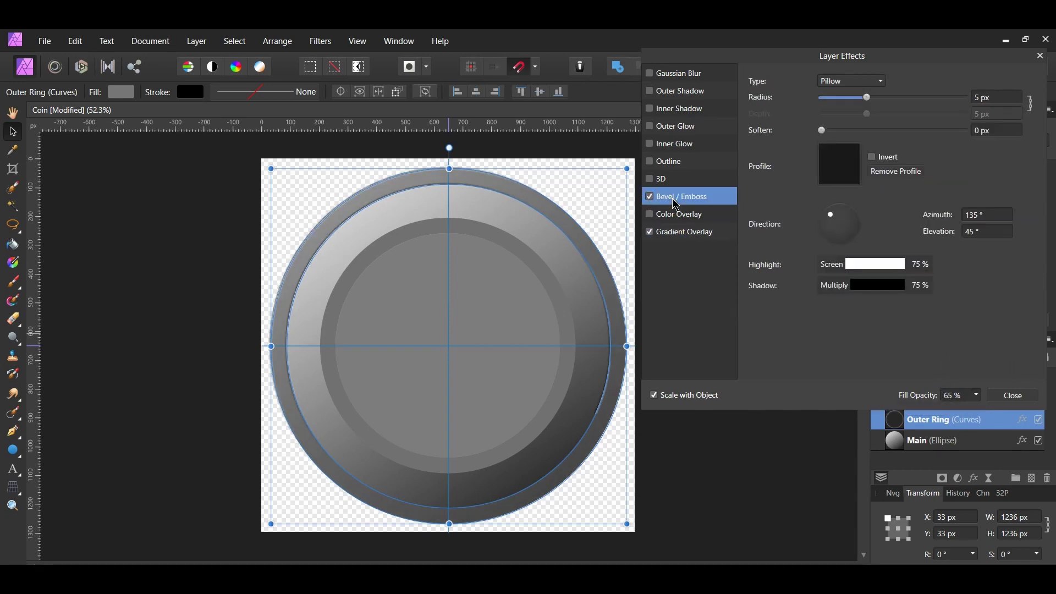
{"action": "left_click", "coordinate": [858, 80]}
{"action": "left_click", "coordinate": [833, 99]}
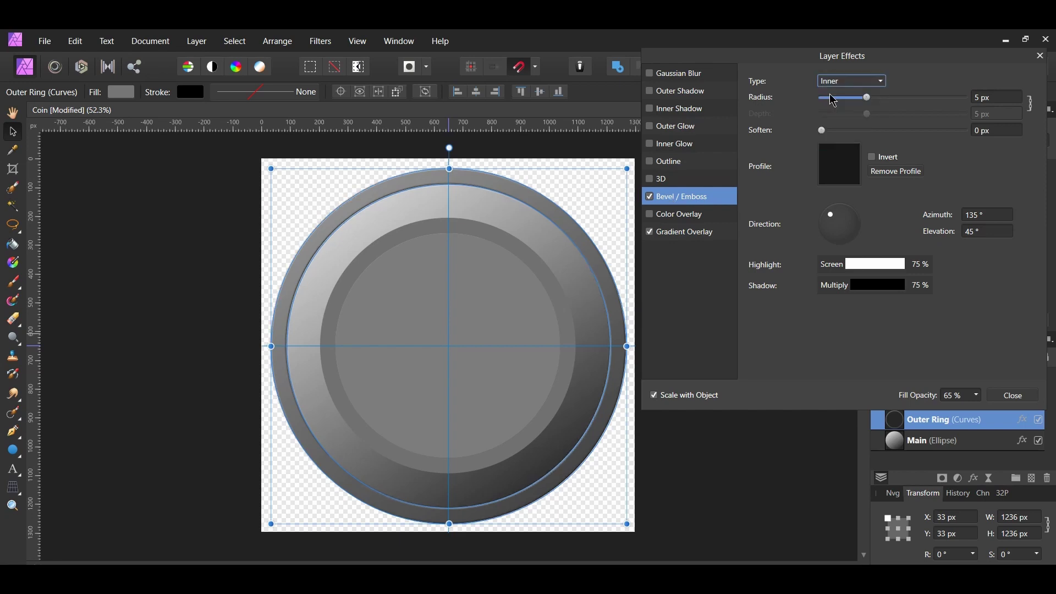
{"action": "left_click", "coordinate": [989, 131]}
{"action": "type", "text": "5"}
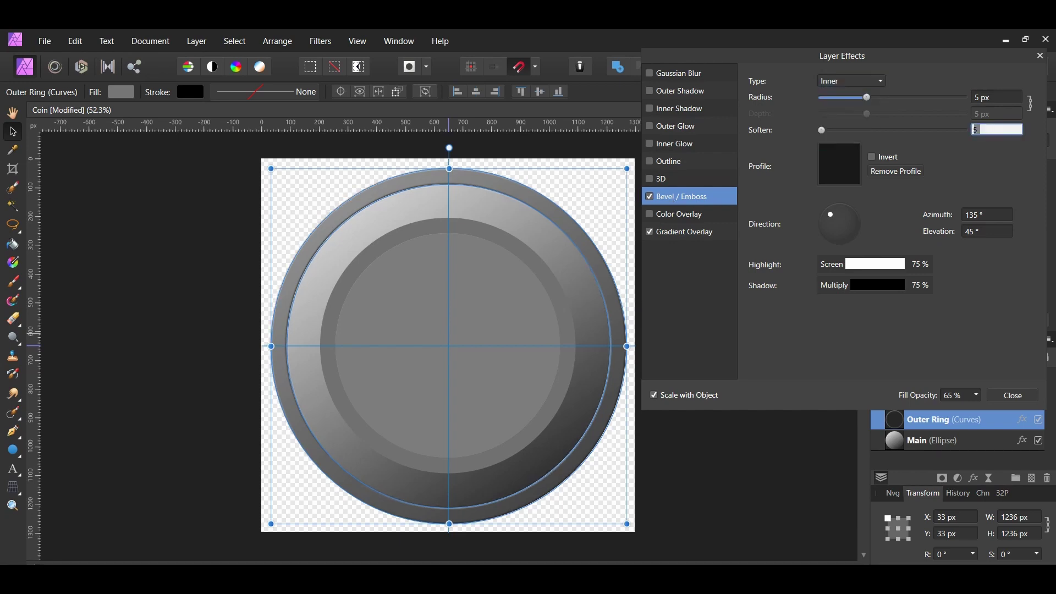
{"action": "key", "text": "Return"}
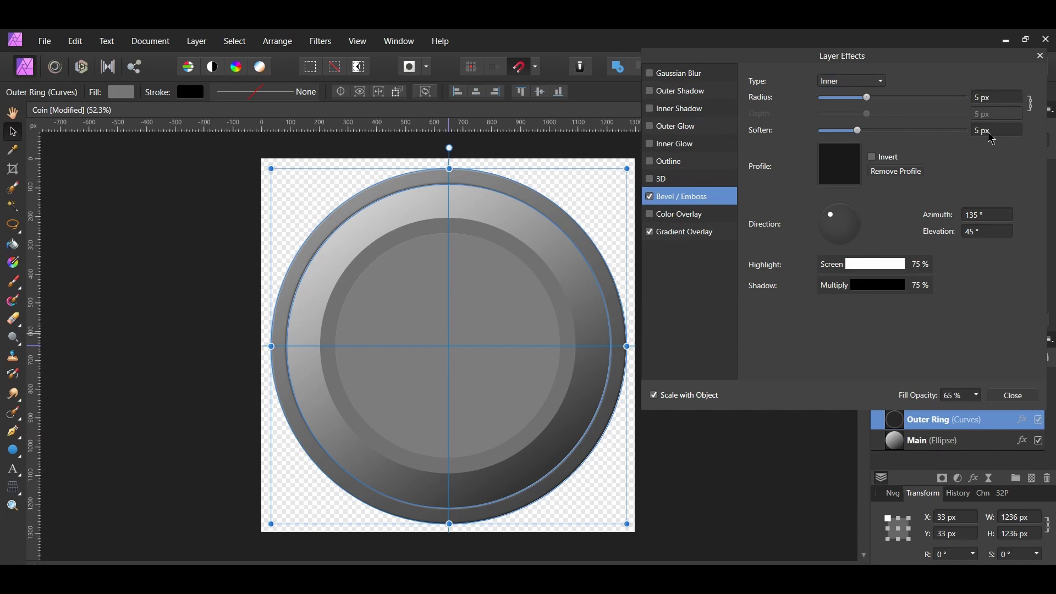
- Set the Outer Ring bevel's light direction to an azimuth of 120° and an elevation of 53°
{"action": "left_click", "coordinate": [988, 214]}
{"action": "type", "text": "120"}
{"action": "key", "text": "Return"}
{"action": "left_click", "coordinate": [994, 230]}
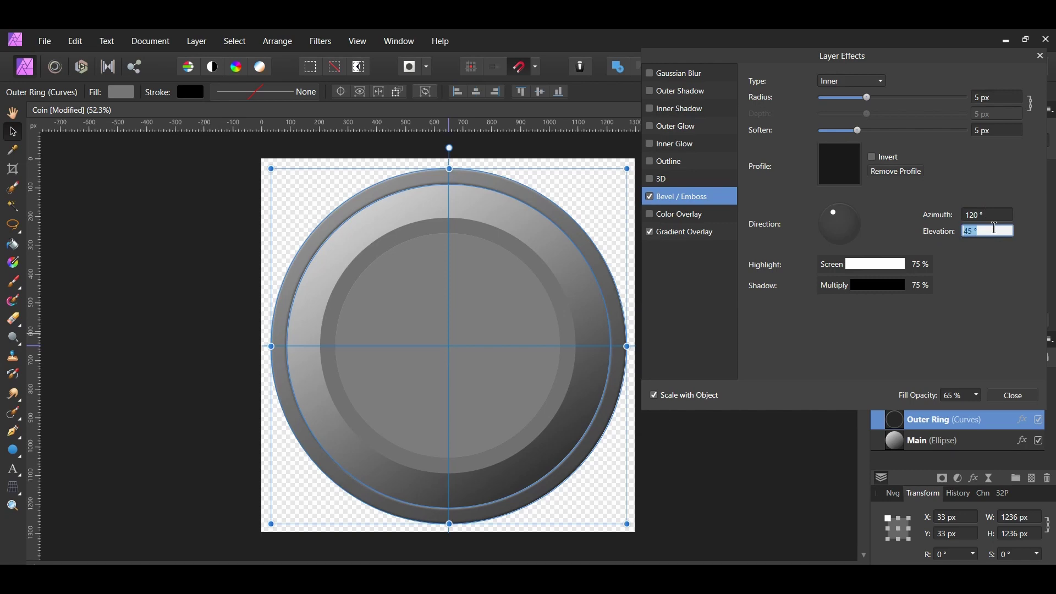
{"action": "type", "text": "53"}
{"action": "key", "text": "Return"}
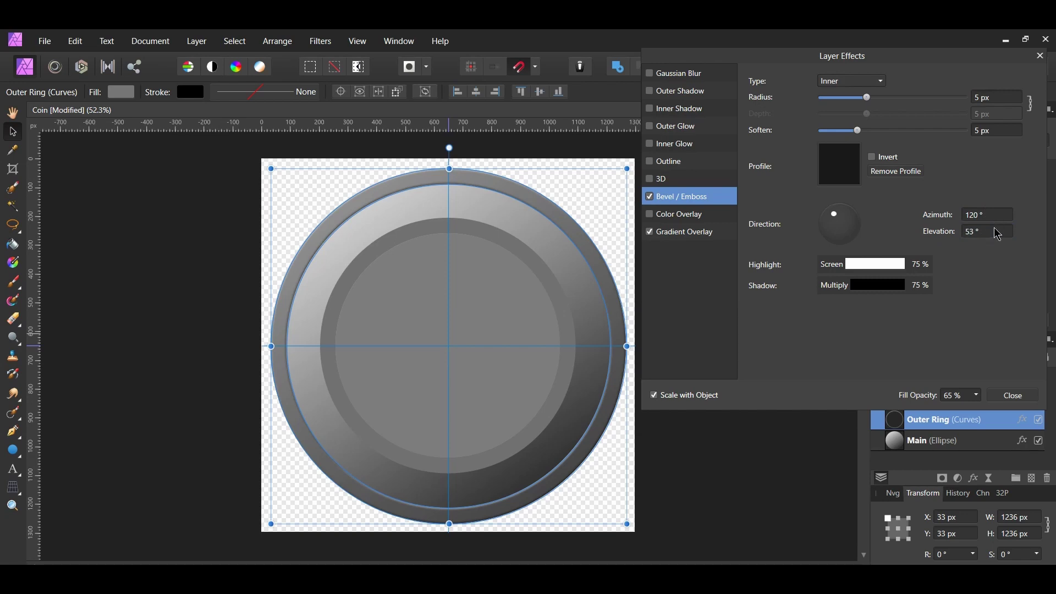
- Paste the Outer Ring's layer effects onto the Inner ellipse
{"action": "left_click", "coordinate": [1013, 396]}
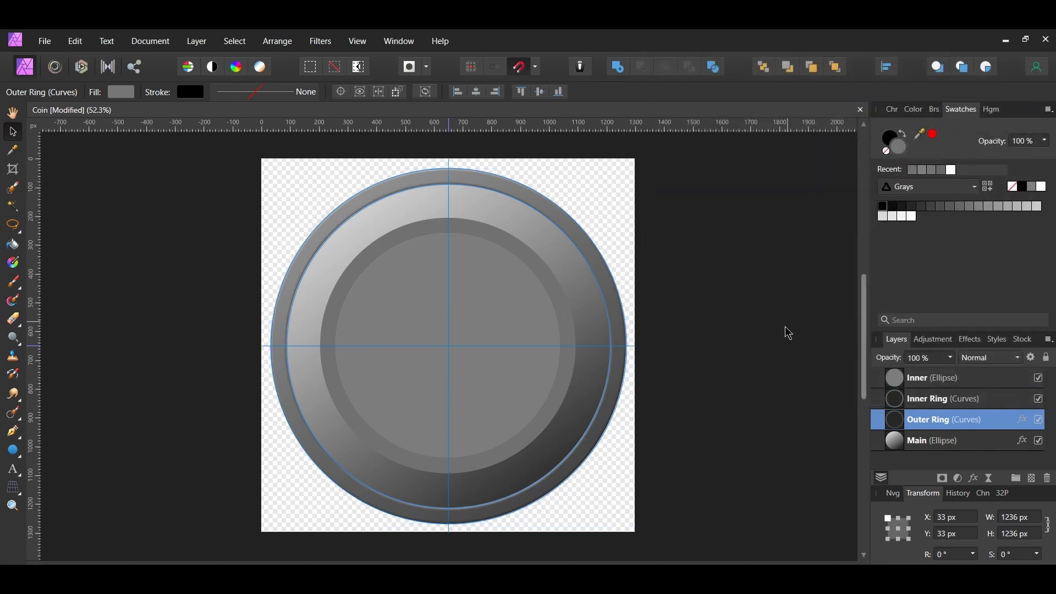
{"action": "left_click", "coordinate": [931, 382]}
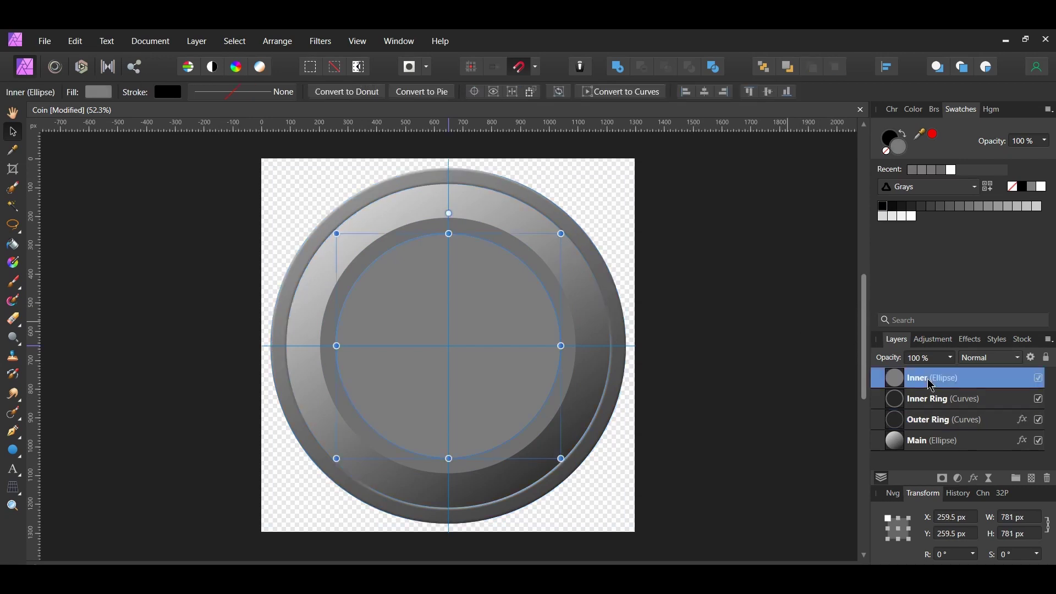
{"action": "left_click", "coordinate": [76, 41]}
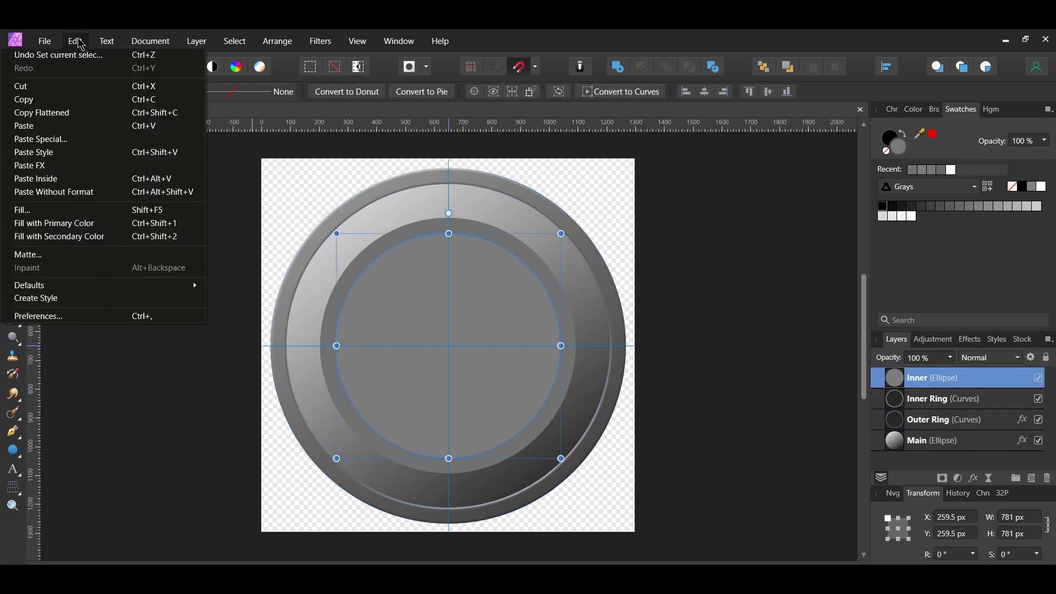
{"action": "left_click", "coordinate": [66, 166]}
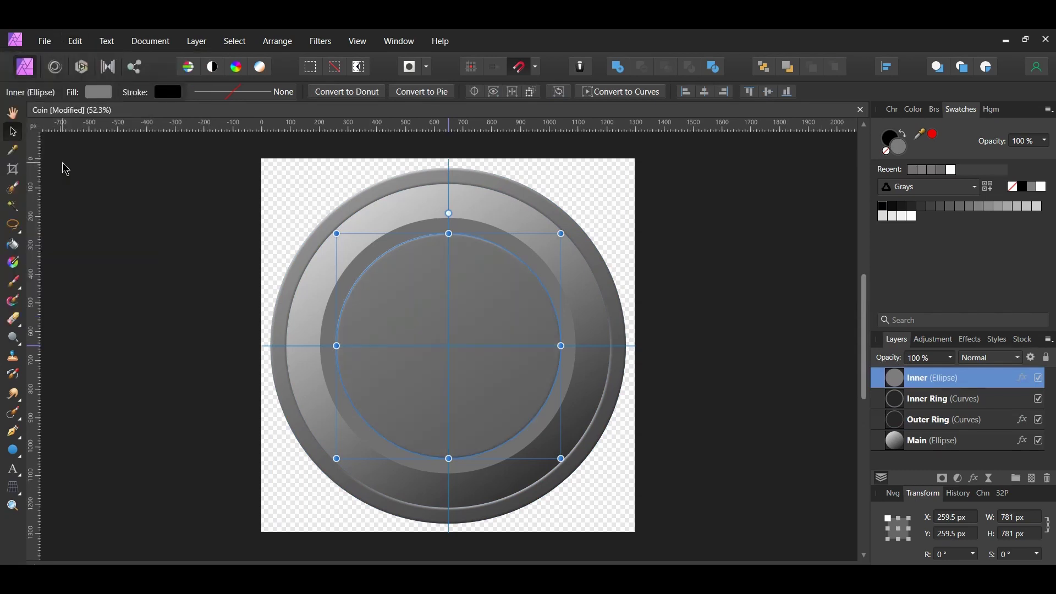
- Disable the Inner ellipse's Bevel / Emboss effect and lower its gradient overlay opacity to 20 %
{"action": "left_click", "coordinate": [1026, 381]}
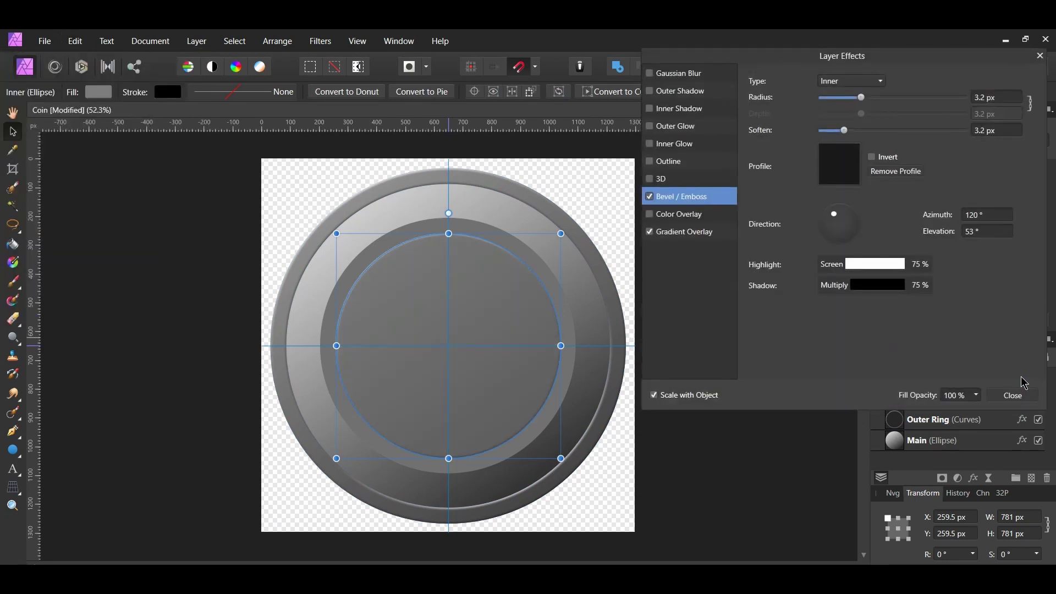
{"action": "left_click", "coordinate": [651, 197]}
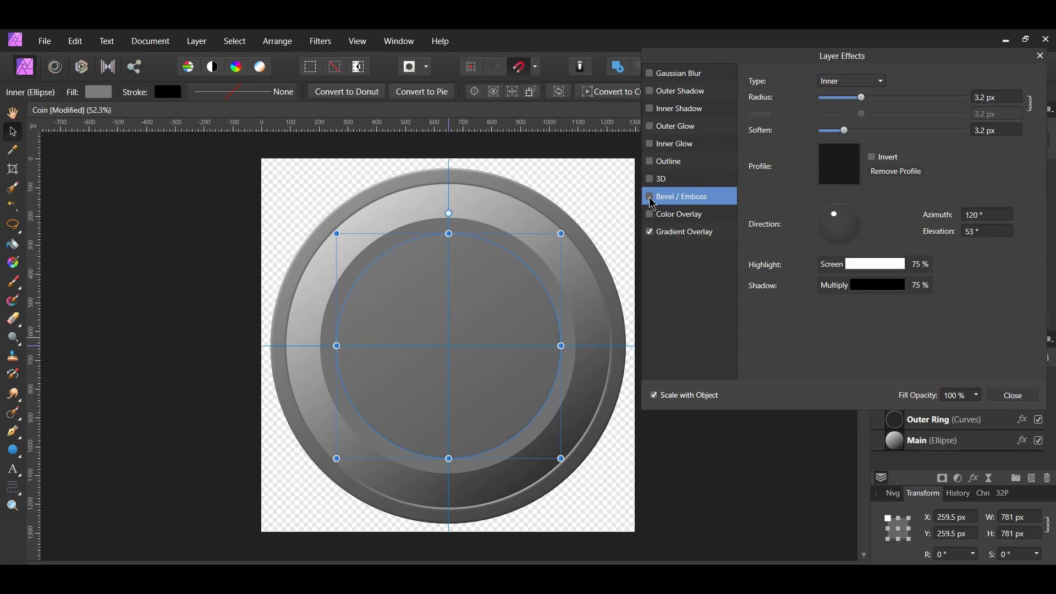
{"action": "left_click", "coordinate": [687, 243]}
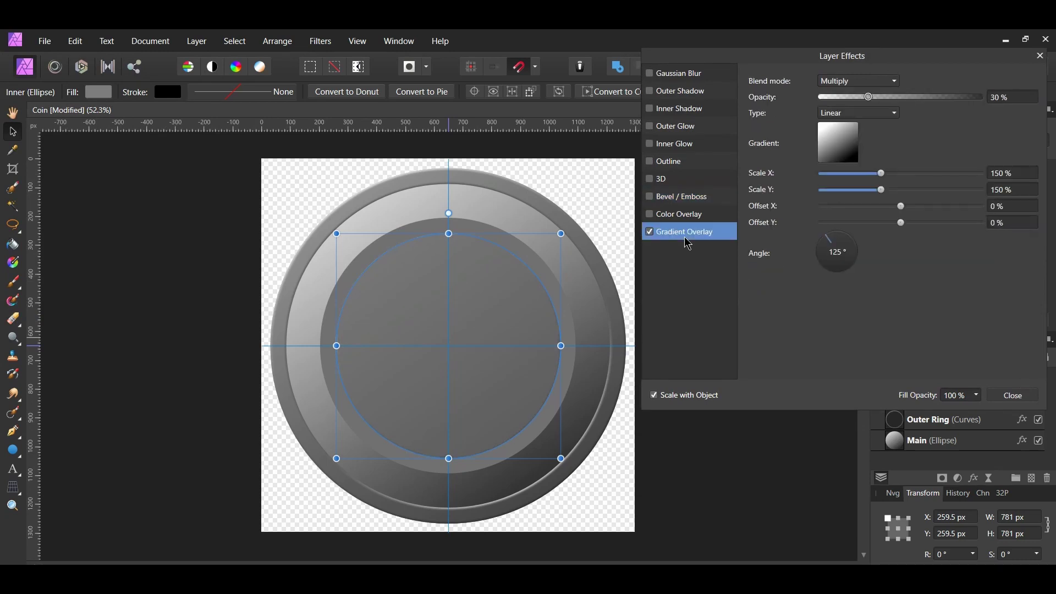
{"action": "left_click_drag", "start_coordinate": [869, 97], "coordinate": [854, 97]}
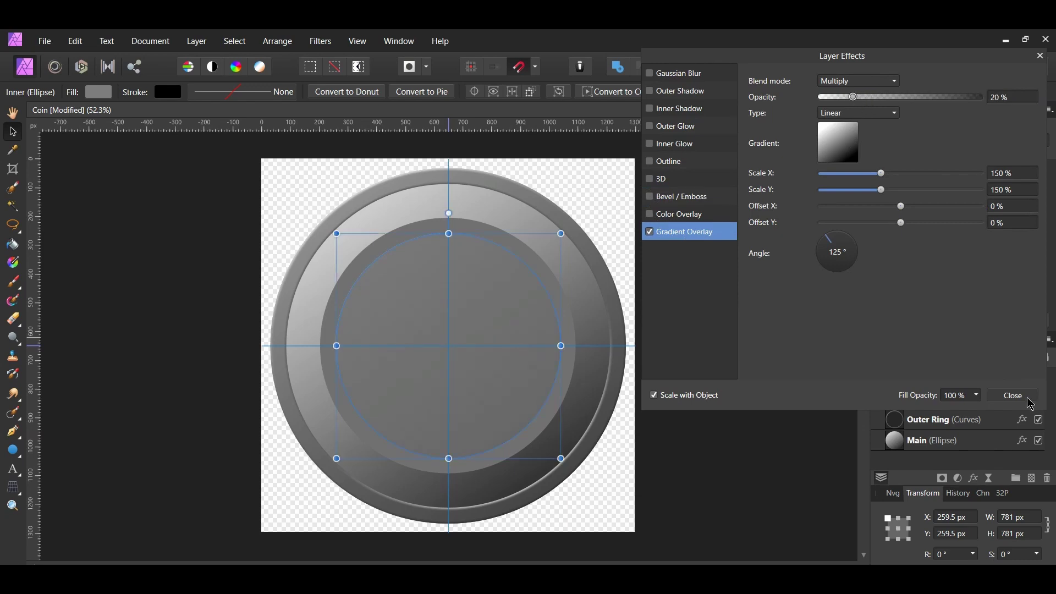
{"action": "left_click", "coordinate": [1030, 400]}
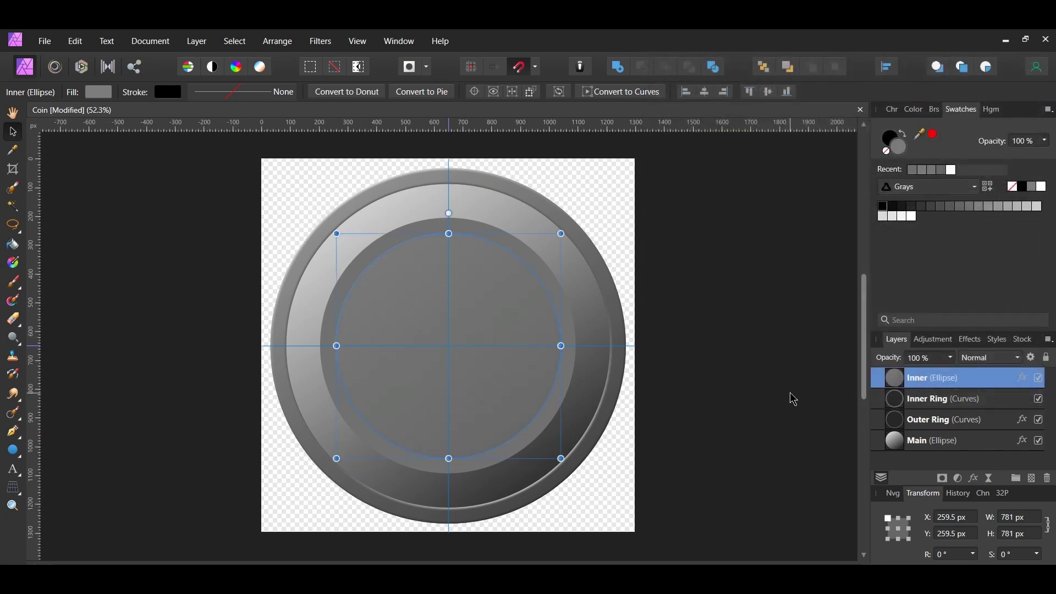
- Paste the Inner ellipse's layer effects onto the Inner Ring
{"action": "left_click", "coordinate": [937, 400]}
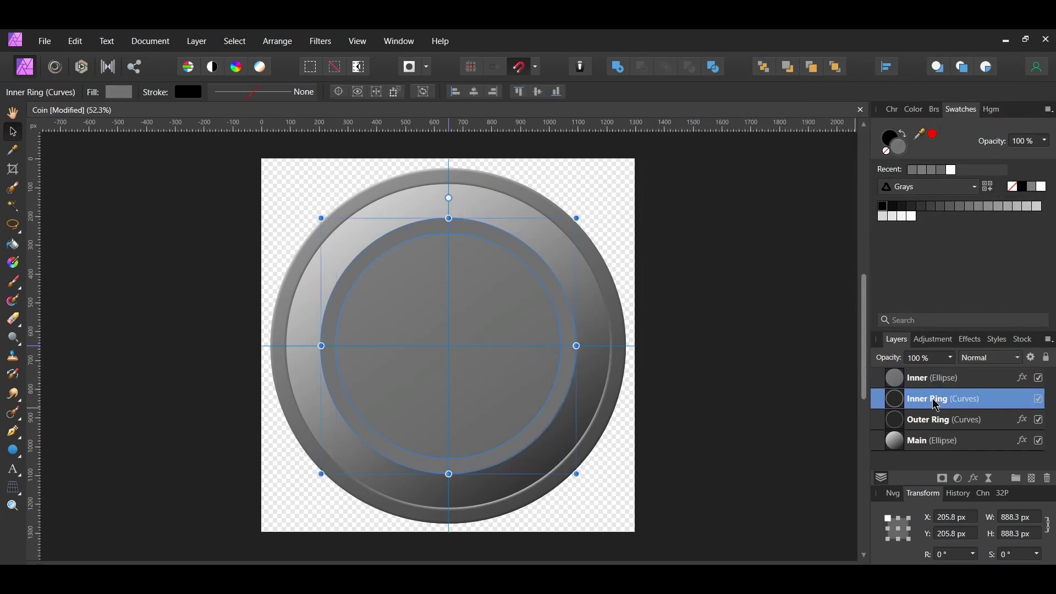
{"action": "left_click", "coordinate": [75, 42]}
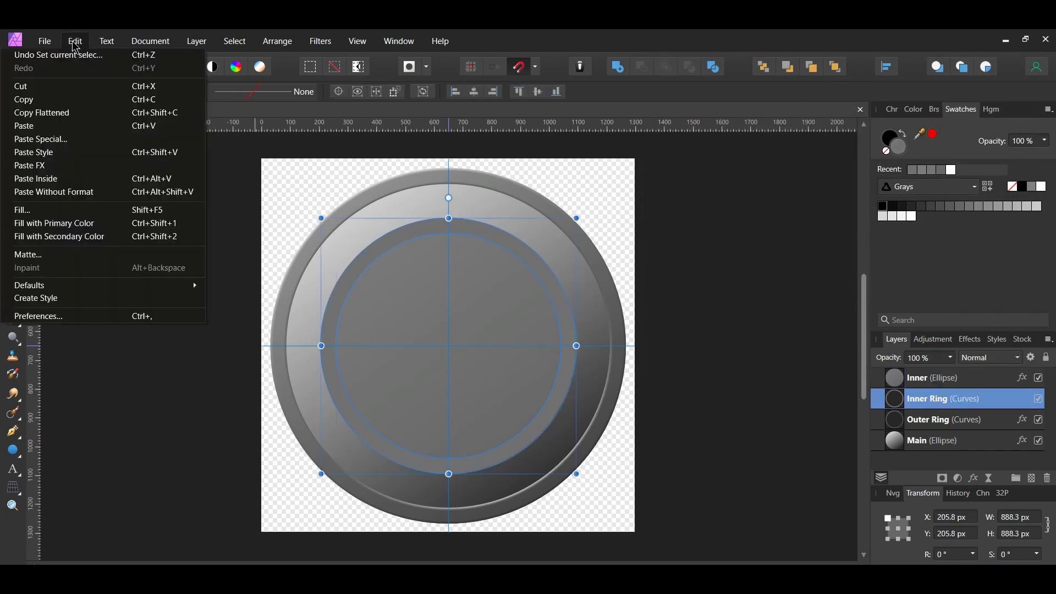
{"action": "left_click", "coordinate": [90, 166]}
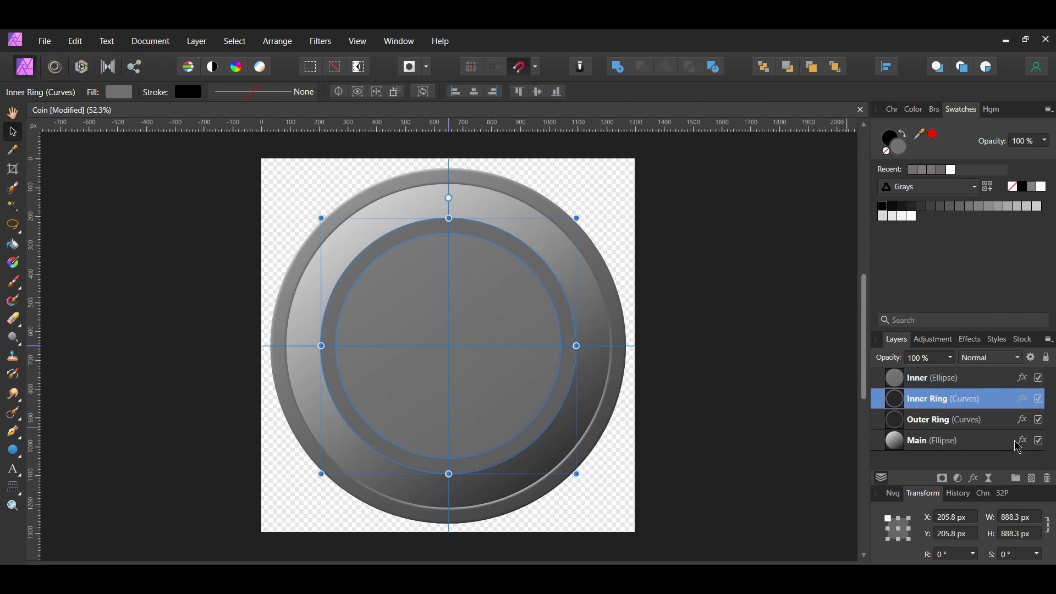
- Enable the Inner Ring's Bevel / Emboss effect and adjust the opacity of its highlight and shadow
{"action": "left_click", "coordinate": [1024, 404]}
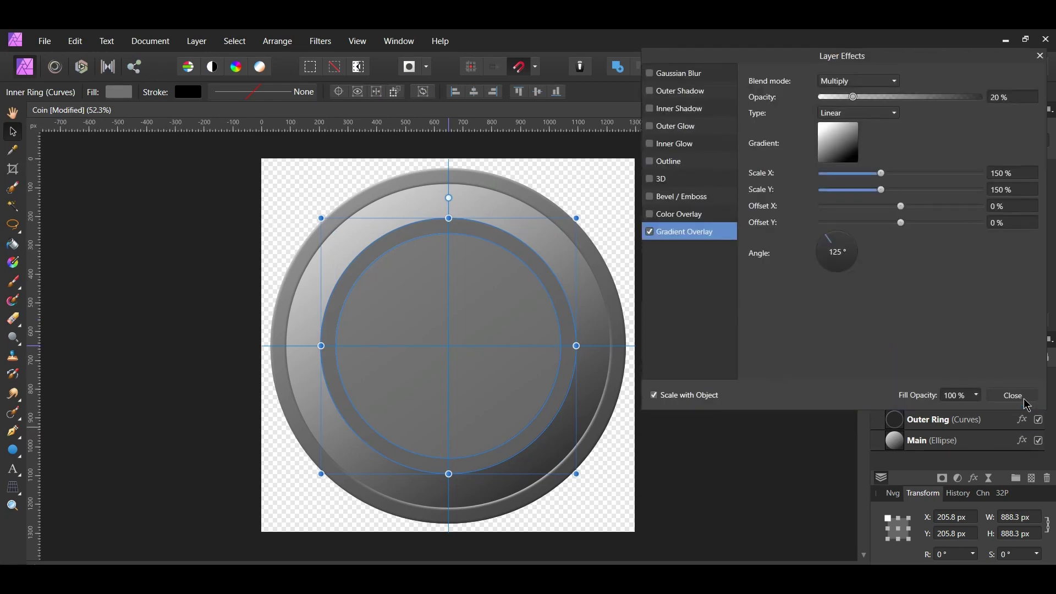
{"action": "left_click", "coordinate": [650, 196]}
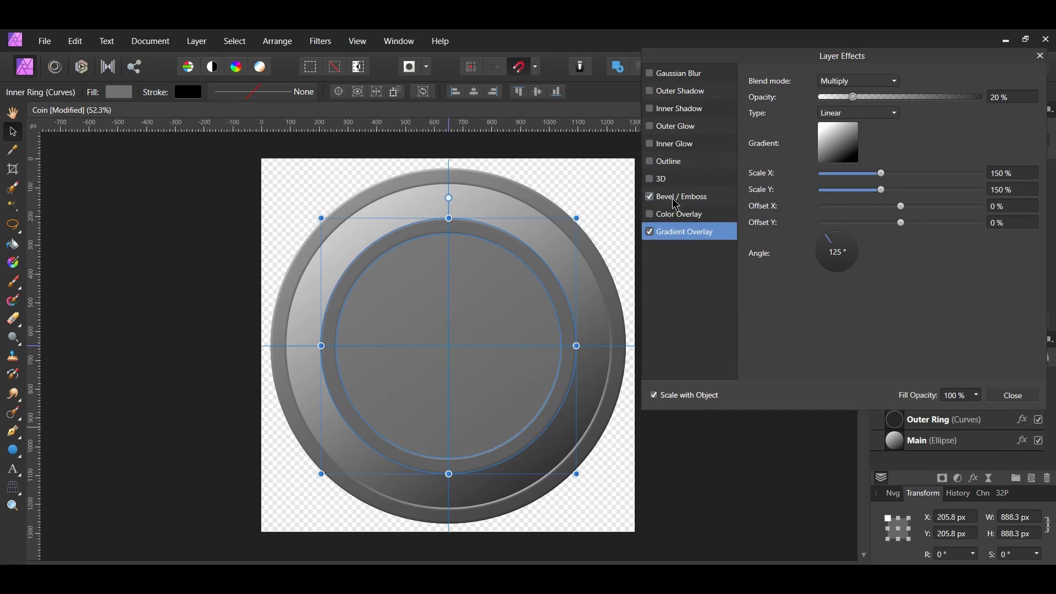
{"action": "left_click", "coordinate": [676, 202]}
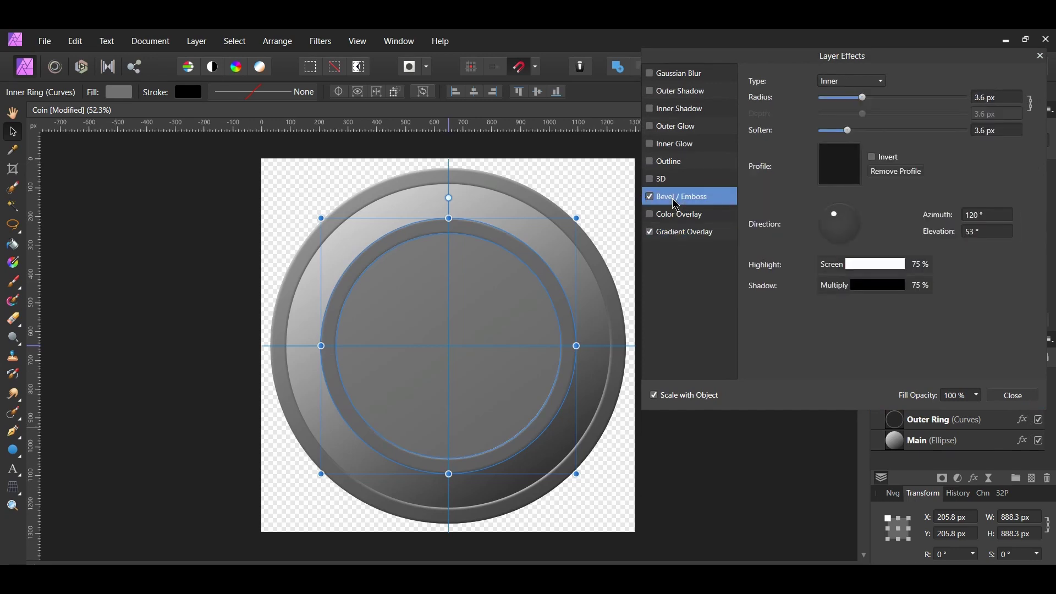
{"action": "left_click", "coordinate": [920, 265]}
{"action": "left_click_drag", "start_coordinate": [834, 325], "coordinate": [842, 352]}
{"action": "left_click", "coordinate": [920, 284]}
- Set the Inner Ring's gradient overlay to 60 % opacity with an X and Y offset of 50 %, and deselect the ring
{"action": "left_click", "coordinate": [696, 235]}
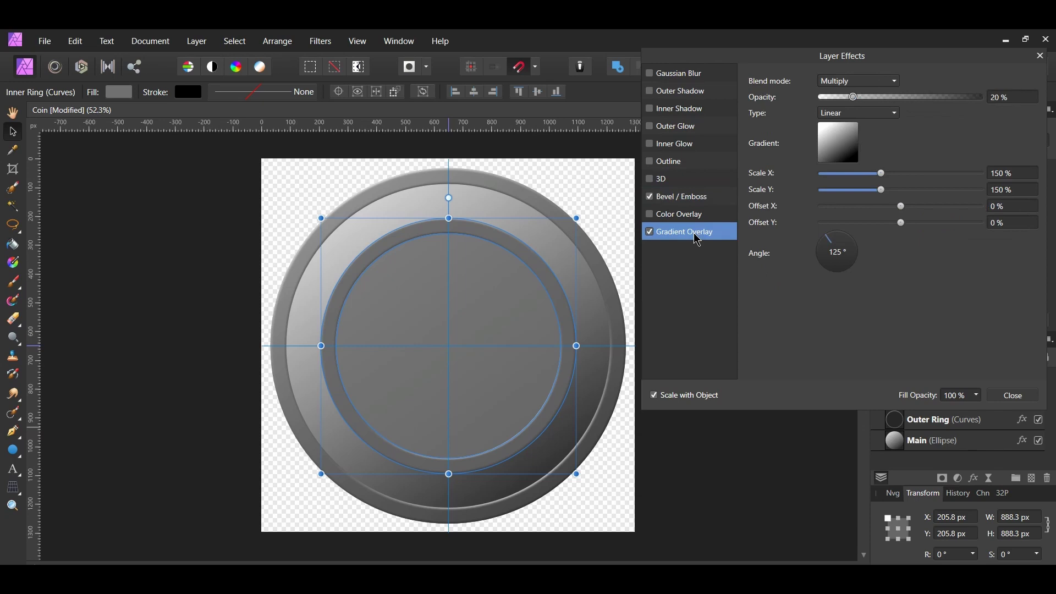
{"action": "left_click_drag", "start_coordinate": [853, 97], "coordinate": [916, 97]}
{"action": "left_click", "coordinate": [1005, 205]}
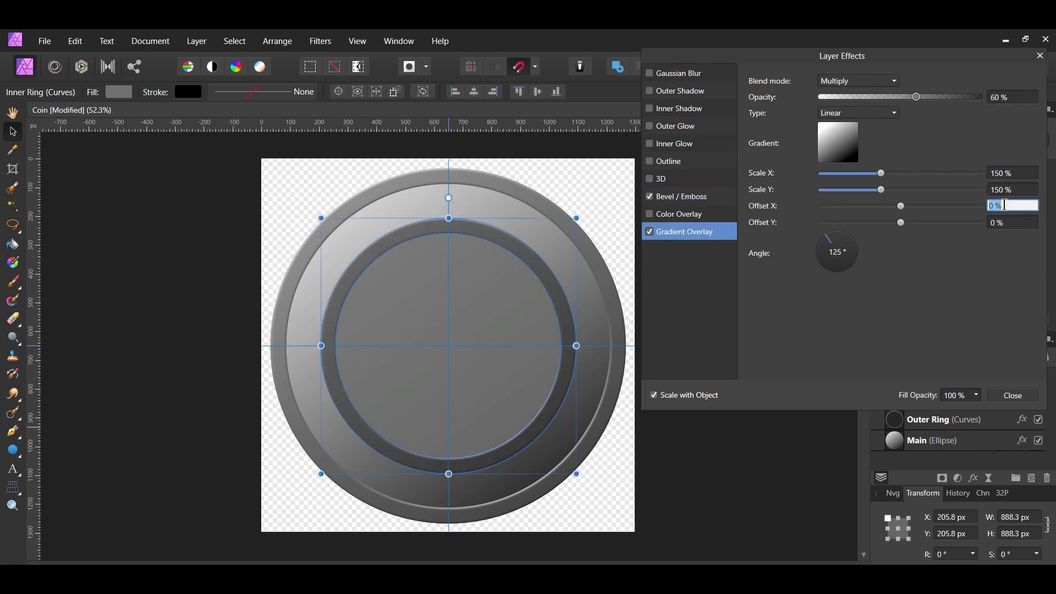
{"action": "type", "text": "50"}
{"action": "left_click", "coordinate": [1010, 225]}
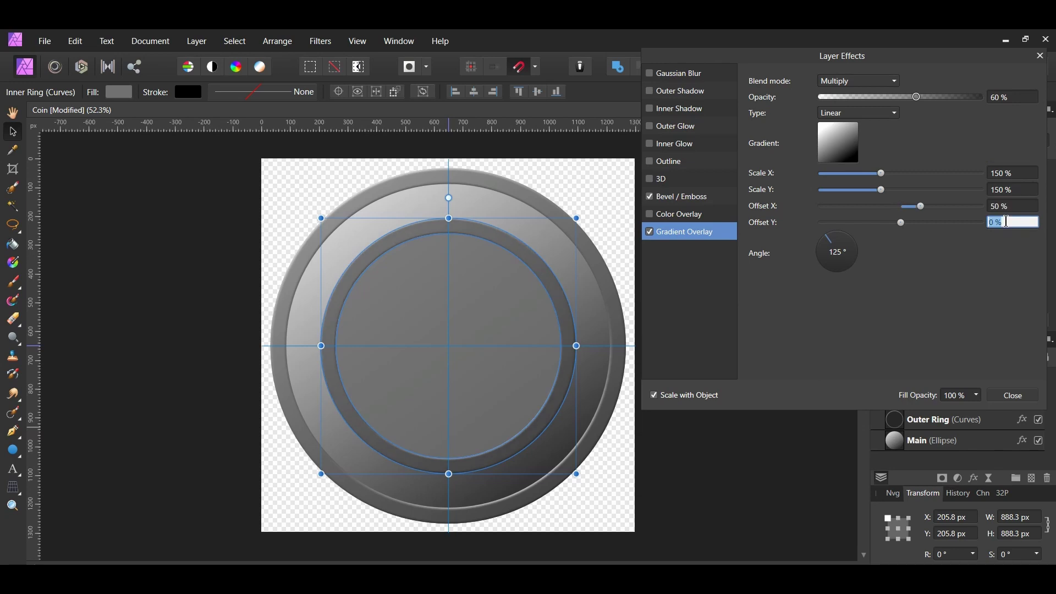
{"action": "type", "text": "50"}
{"action": "key", "text": "Return"}
{"action": "left_click", "coordinate": [1015, 396]}
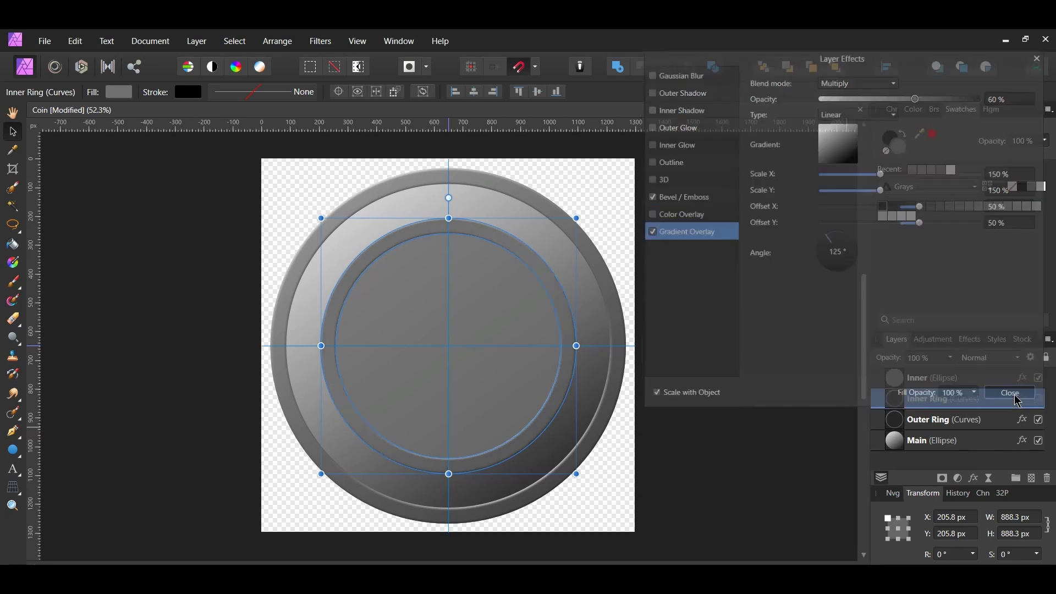
{"action": "left_click", "coordinate": [762, 418]}
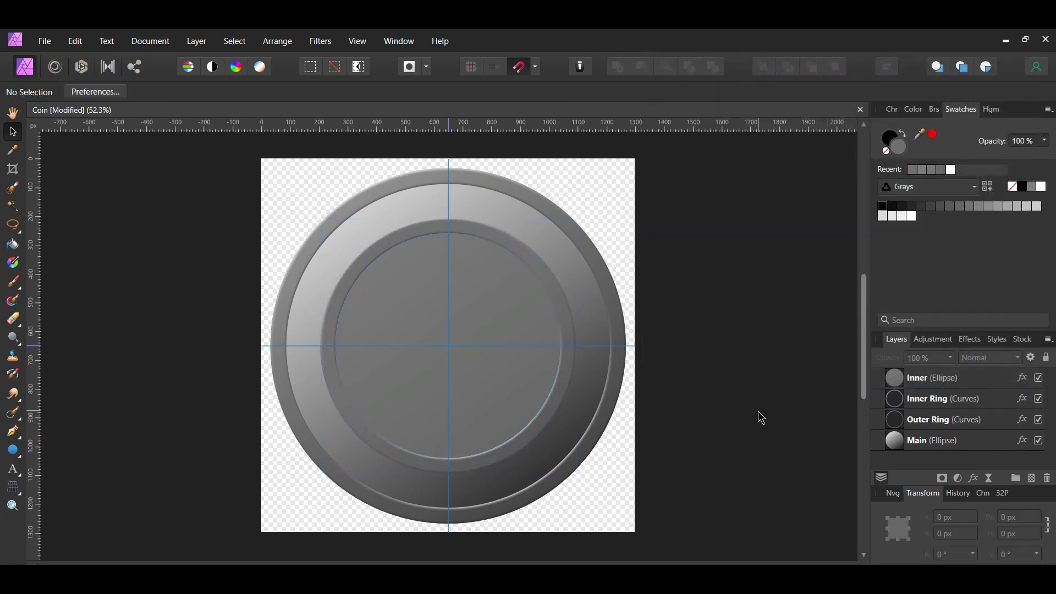
- Change the Inner ellipse's fill colour to #8A8A8A and deselect it
{"action": "left_click", "coordinate": [924, 379]}
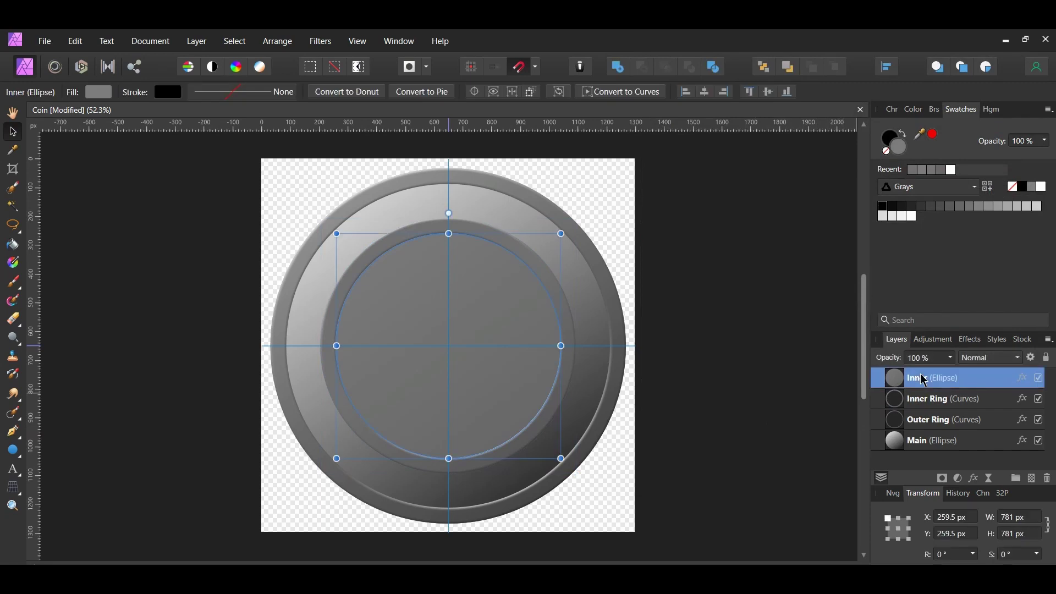
{"action": "double_click", "coordinate": [900, 148]}
{"action": "double_click", "coordinate": [874, 291]}
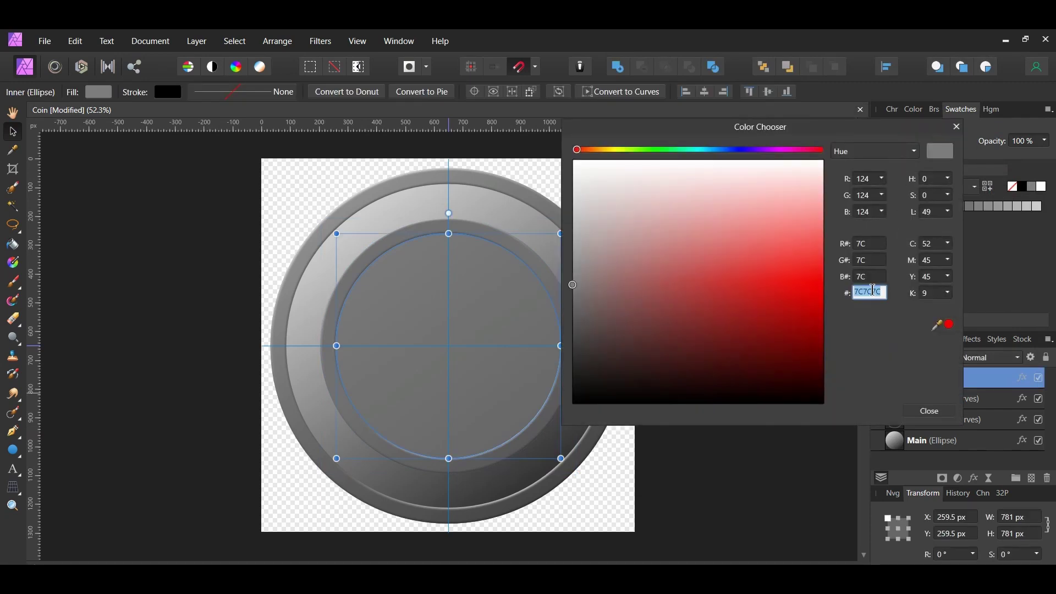
{"action": "type", "text": "8a"}
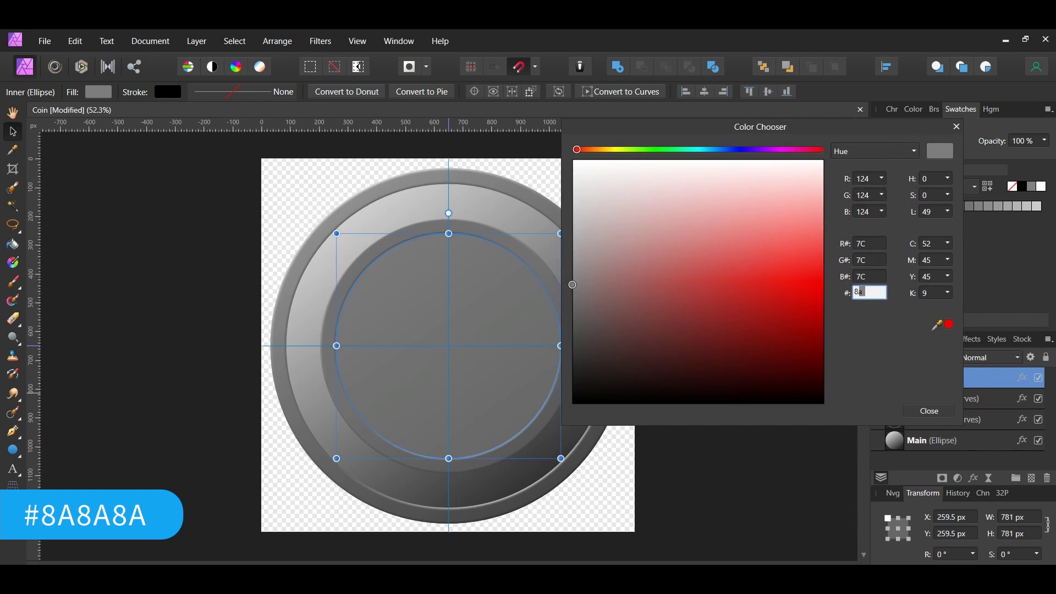
{"action": "type", "text": "8a8a"}
{"action": "key", "text": "Return"}
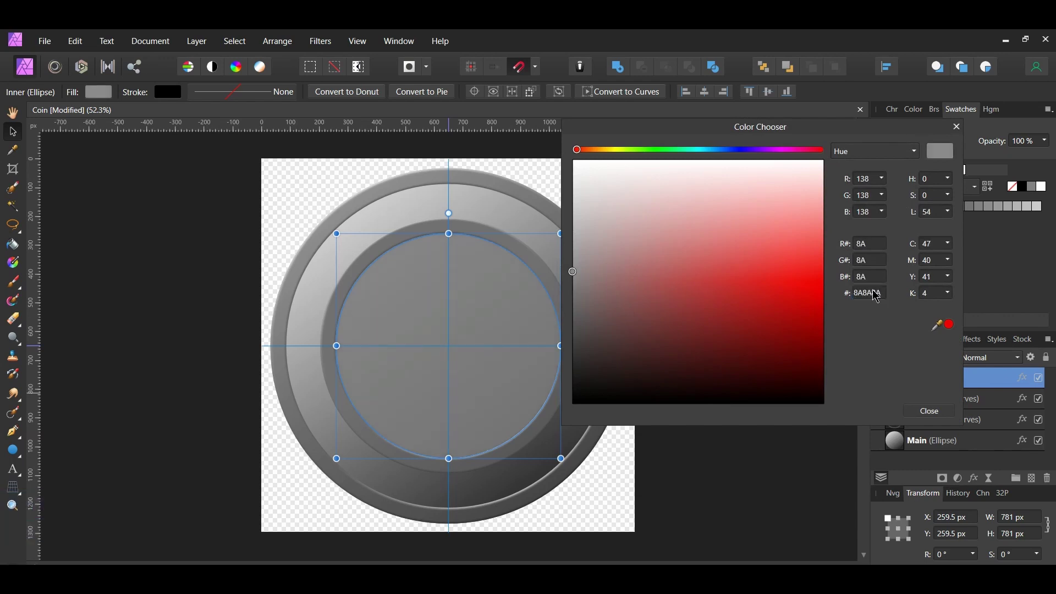
{"action": "left_click", "coordinate": [931, 414]}
{"action": "left_click", "coordinate": [803, 469]}
- Set up the Double Star tool with 100 points, a 0 % inner radius and a 100 % point radius
{"action": "left_click", "coordinate": [14, 451]}
{"action": "left_click", "coordinate": [67, 232]}
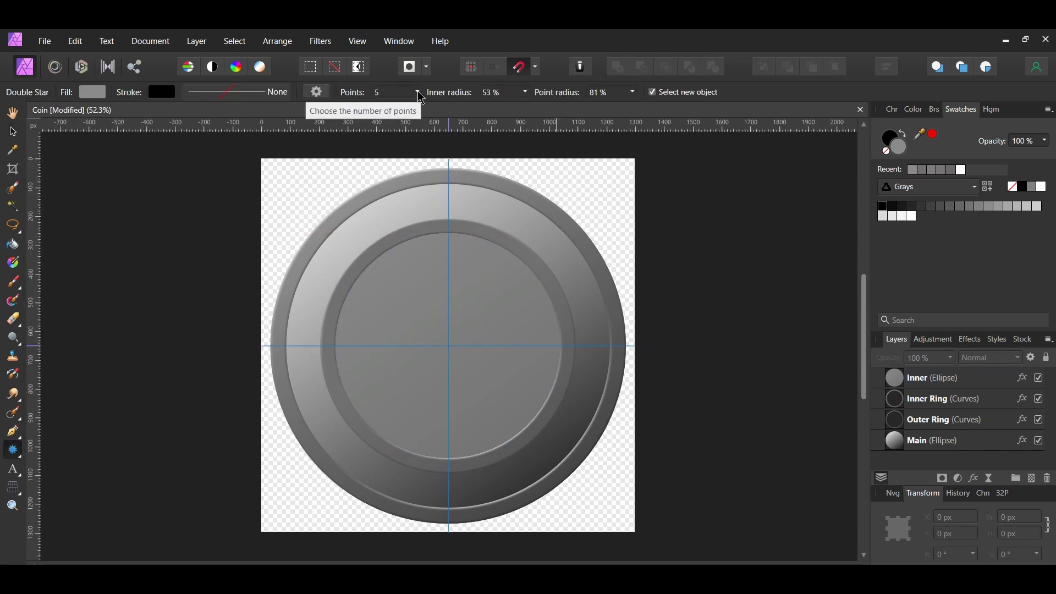
{"action": "left_click", "coordinate": [390, 91]}
{"action": "type", "text": "48"}
{"action": "type", "text": "100"}
{"action": "key", "text": "Return"}
{"action": "left_click", "coordinate": [492, 94]}
{"action": "type", "text": "0"}
{"action": "key", "text": "Return"}
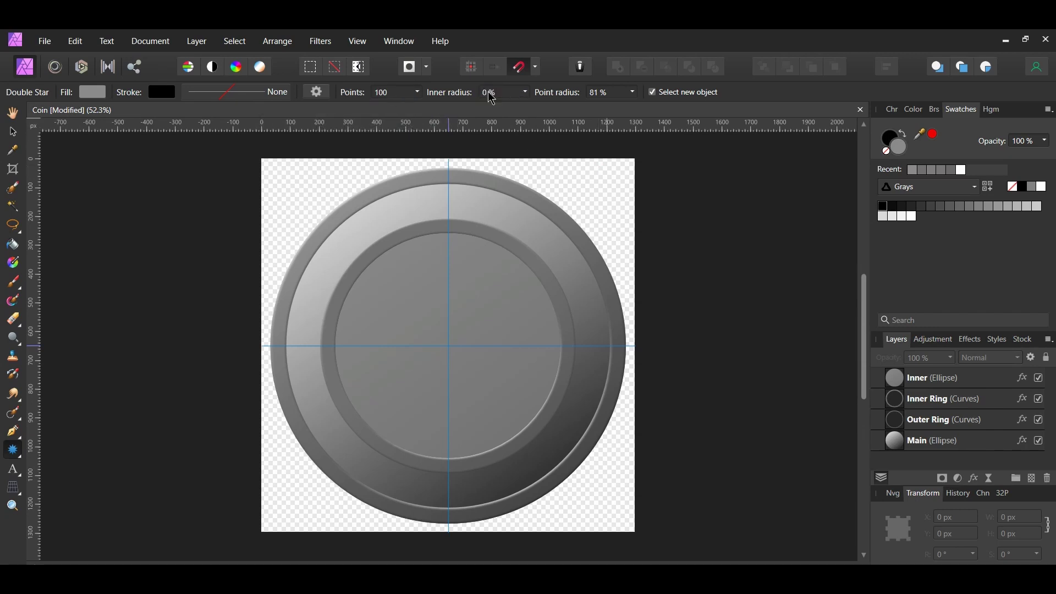
{"action": "left_click", "coordinate": [608, 93]}
{"action": "type", "text": "100"}
{"action": "key", "text": "Return"}
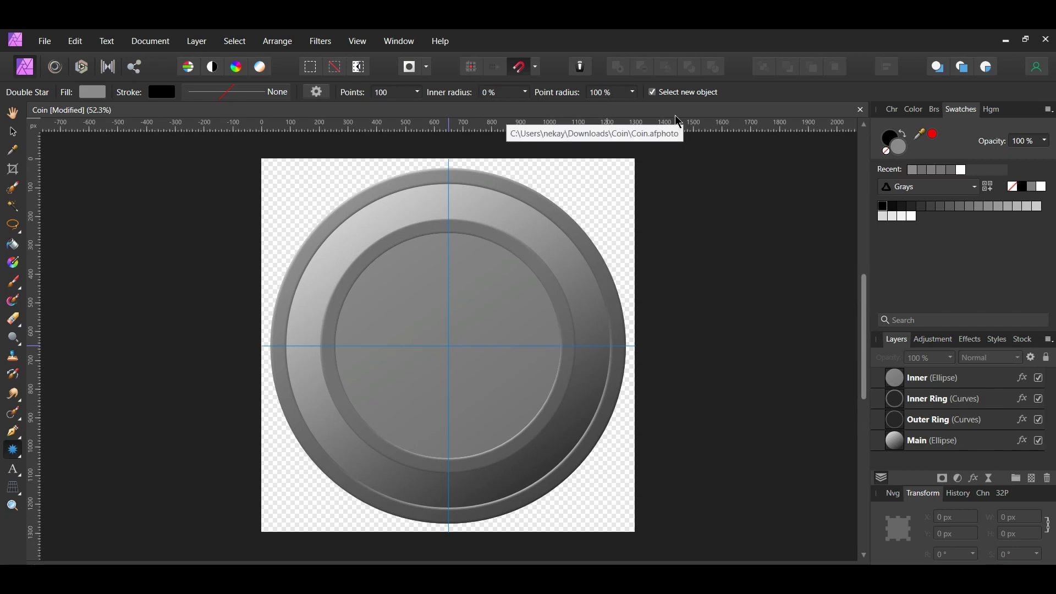
- Draw a 1236 px double star centred on the coin, with no fill and stroke colour #575757
{"action": "left_click", "coordinate": [1013, 187]}
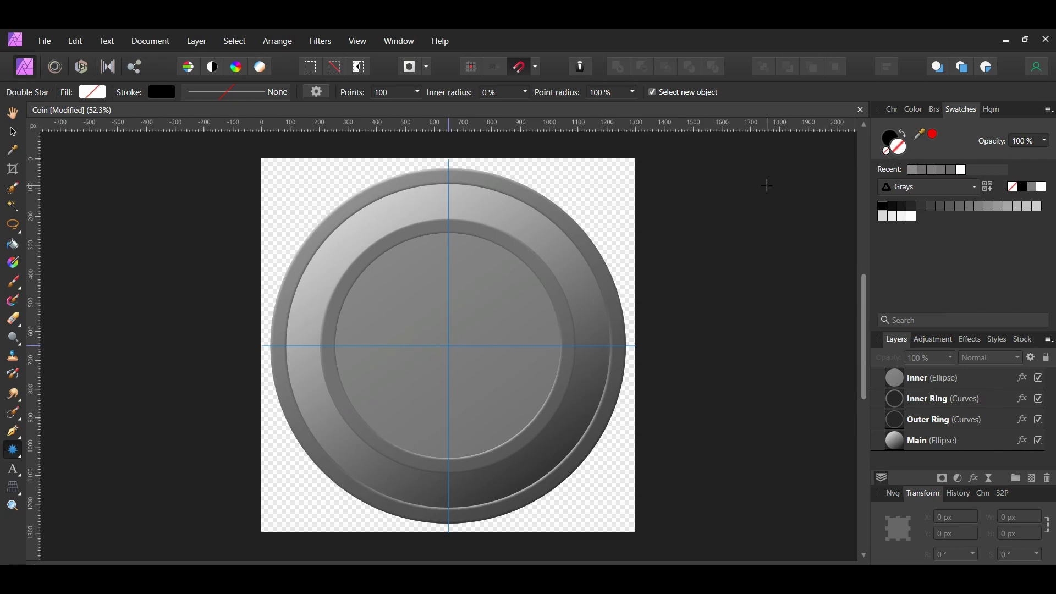
{"action": "double_click", "coordinate": [892, 147]}
{"action": "double_click", "coordinate": [869, 295]}
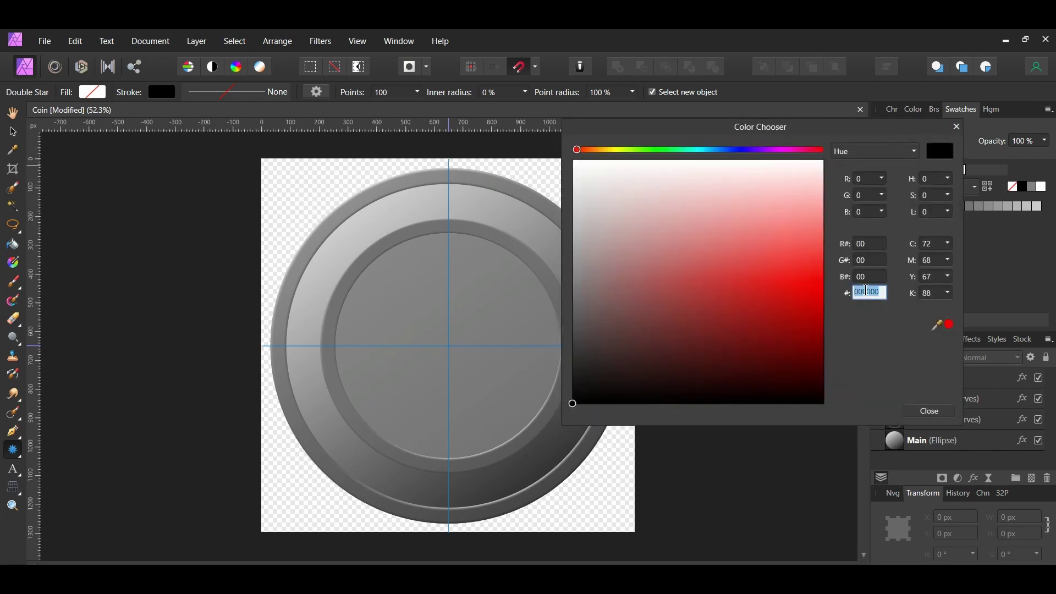
{"action": "type", "text": "575757"}
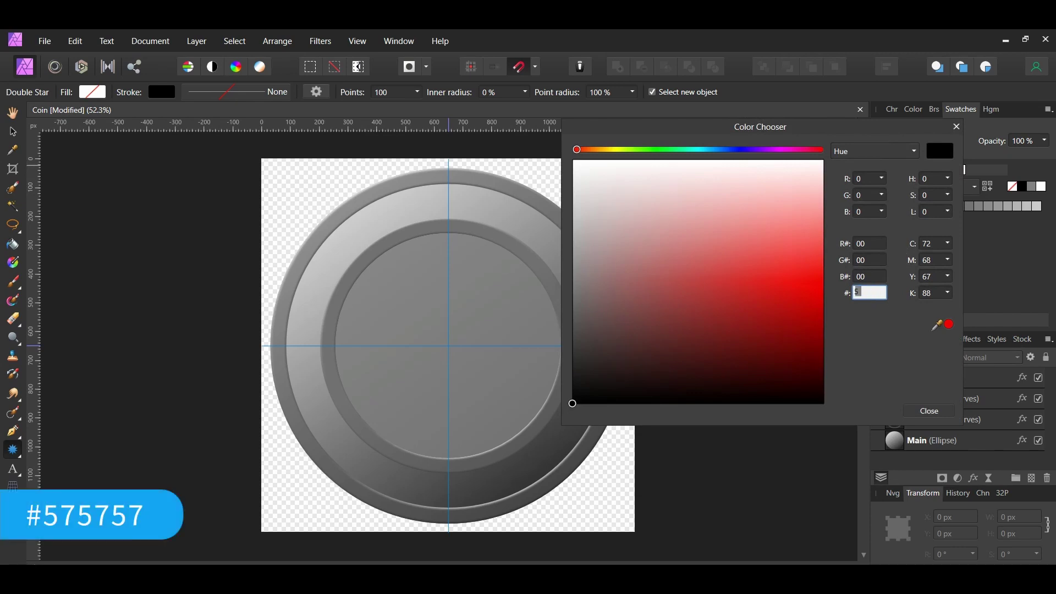
{"action": "key", "text": "Return"}
{"action": "left_click", "coordinate": [929, 411]}
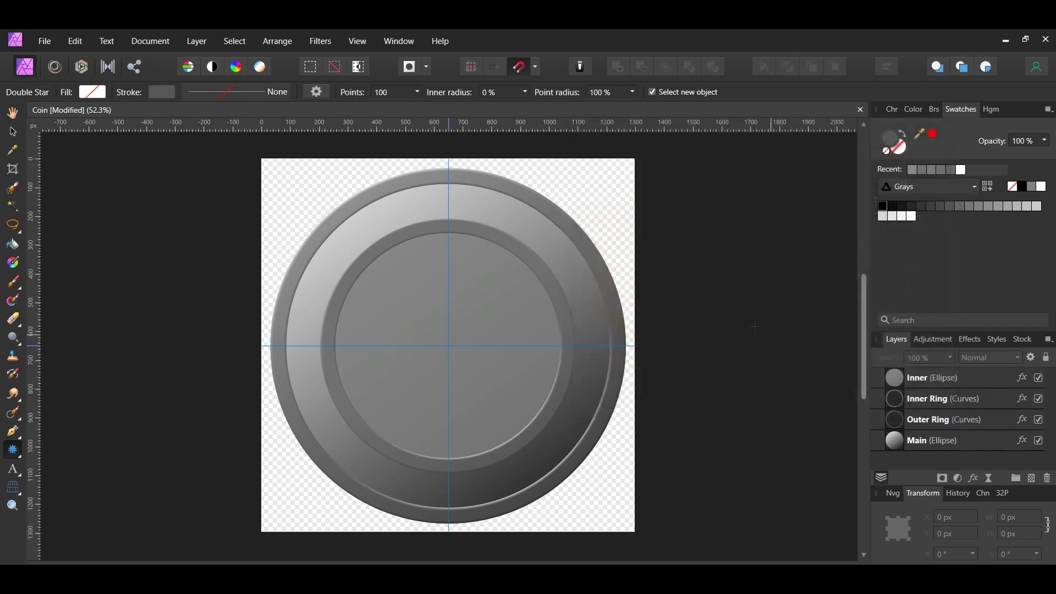
{"action": "left_click_drag", "start_coordinate": [449, 346], "coordinate": [656, 488]}
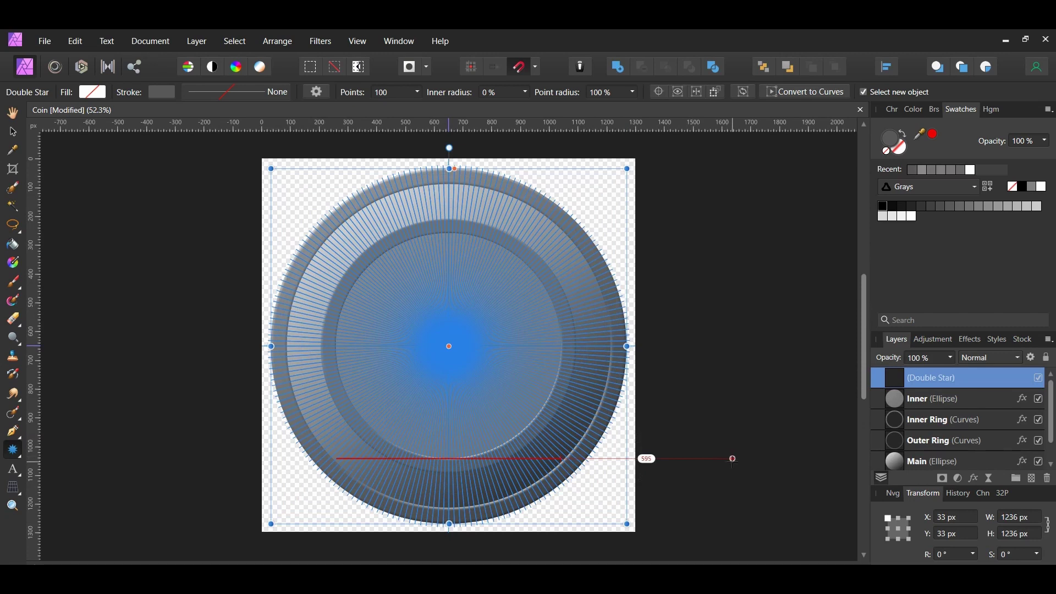
{"action": "key", "text": "v"}
- Add an Outline layer effect to the double star with a 1 px radius and Inside alignment
{"action": "left_click", "coordinate": [973, 478]}
{"action": "left_click_drag", "start_coordinate": [498, 127], "coordinate": [810, 60]}
{"action": "left_click", "coordinate": [640, 163]}
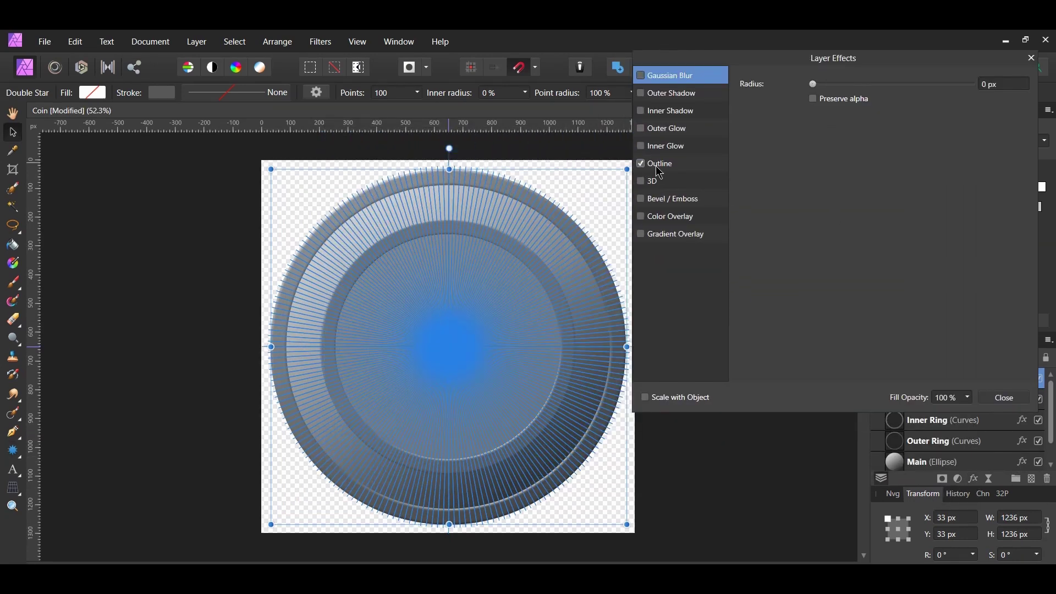
{"action": "left_click", "coordinate": [671, 171]}
{"action": "left_click", "coordinate": [995, 117]}
{"action": "type", "text": "1"}
{"action": "key", "text": "Return"}
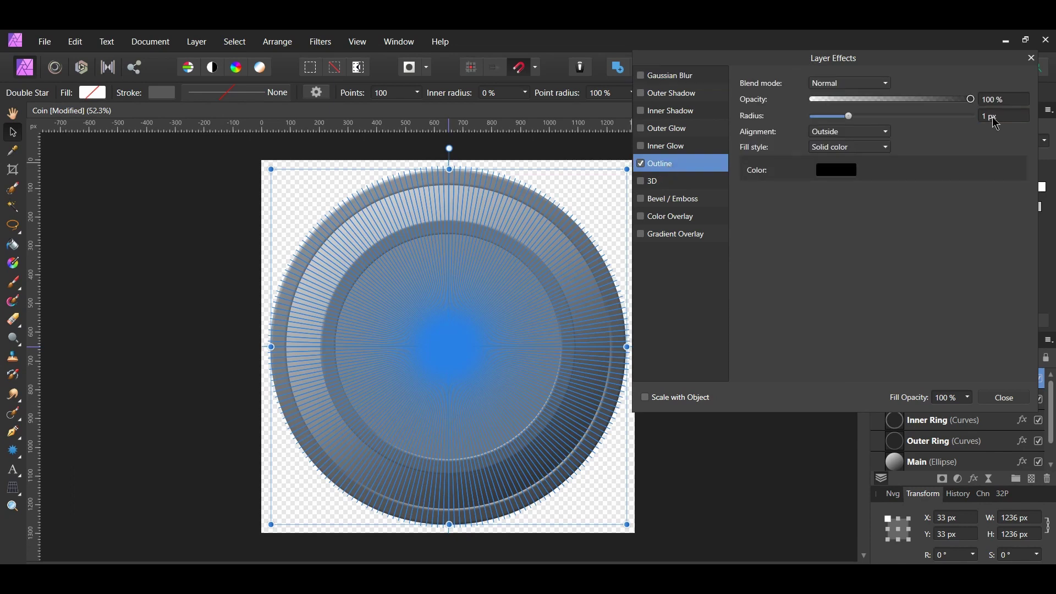
{"action": "left_click", "coordinate": [866, 132]}
{"action": "left_click", "coordinate": [853, 183]}
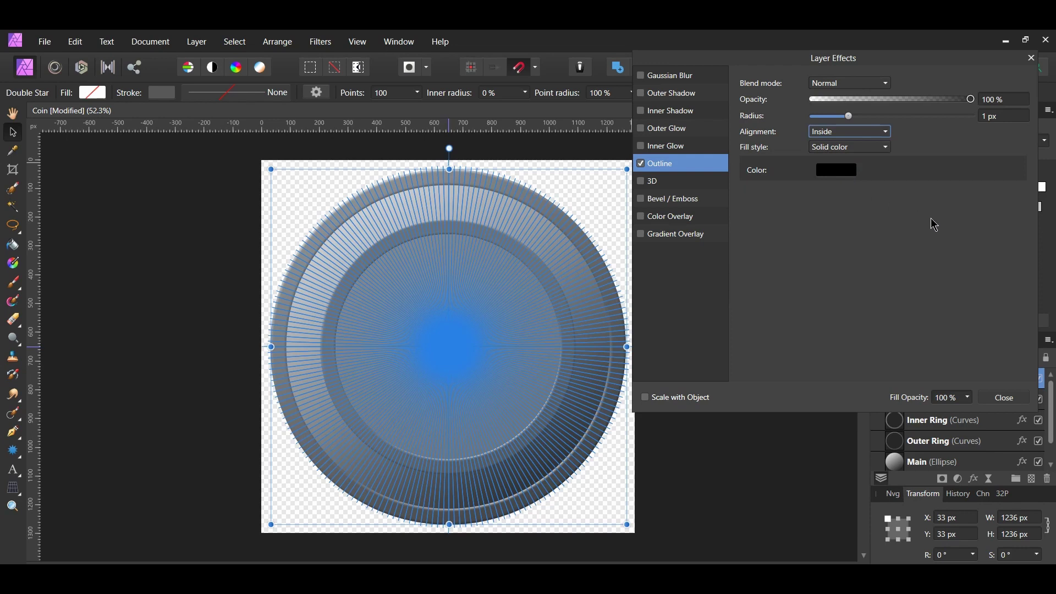
- Make the double star's Outline effect scale with the object and nest the double star inside the Outer Ring layer
{"action": "left_click", "coordinate": [645, 398]}
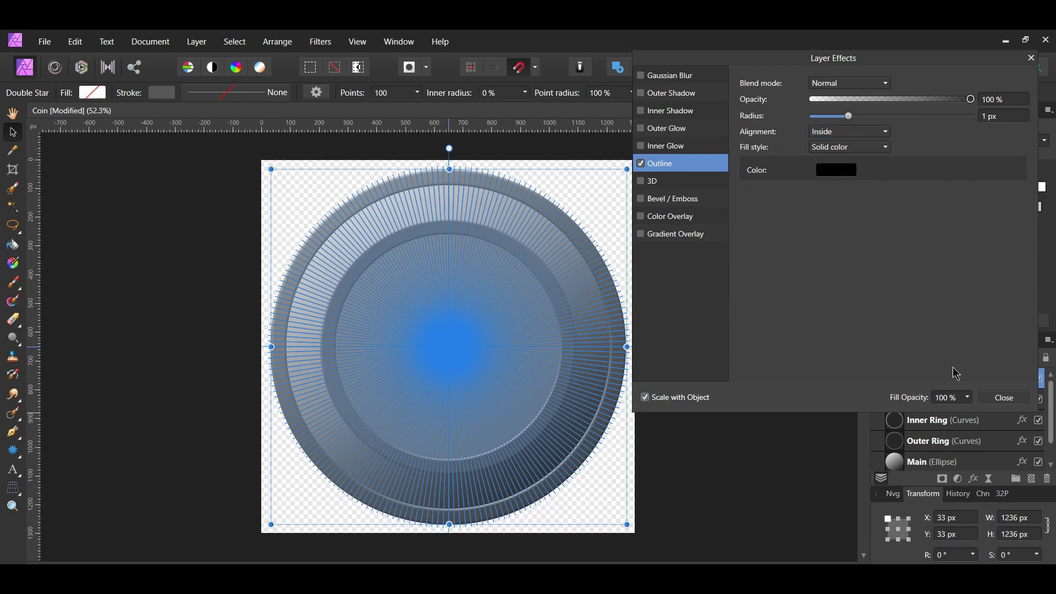
{"action": "left_click", "coordinate": [1000, 399]}
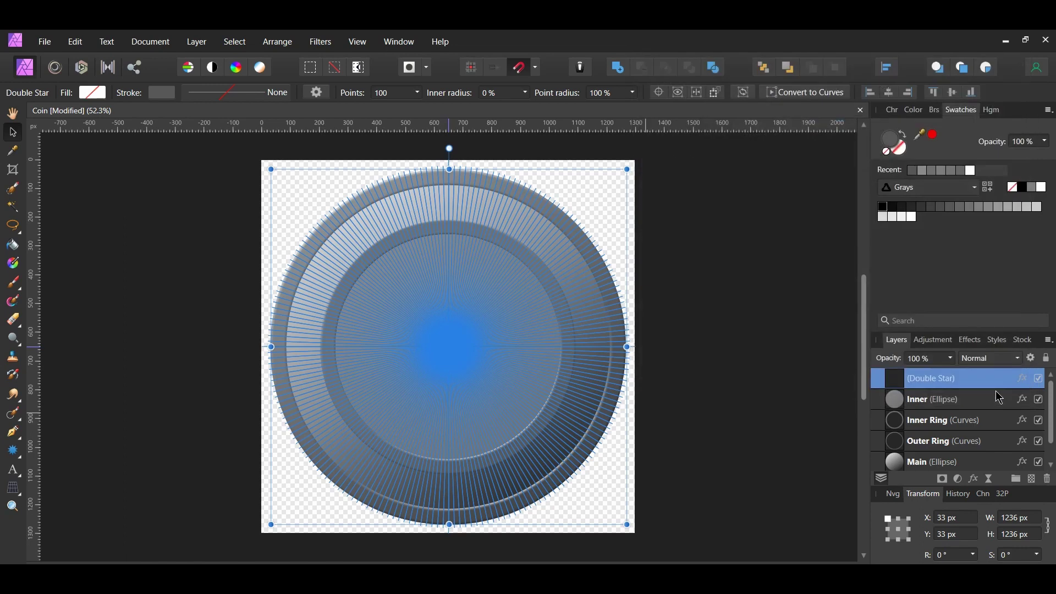
{"action": "left_click_drag", "start_coordinate": [877, 384], "coordinate": [917, 448]}
{"action": "left_click", "coordinate": [878, 422]}
- Set the double star's stroke width to 1 pt
{"action": "left_click", "coordinate": [254, 97]}
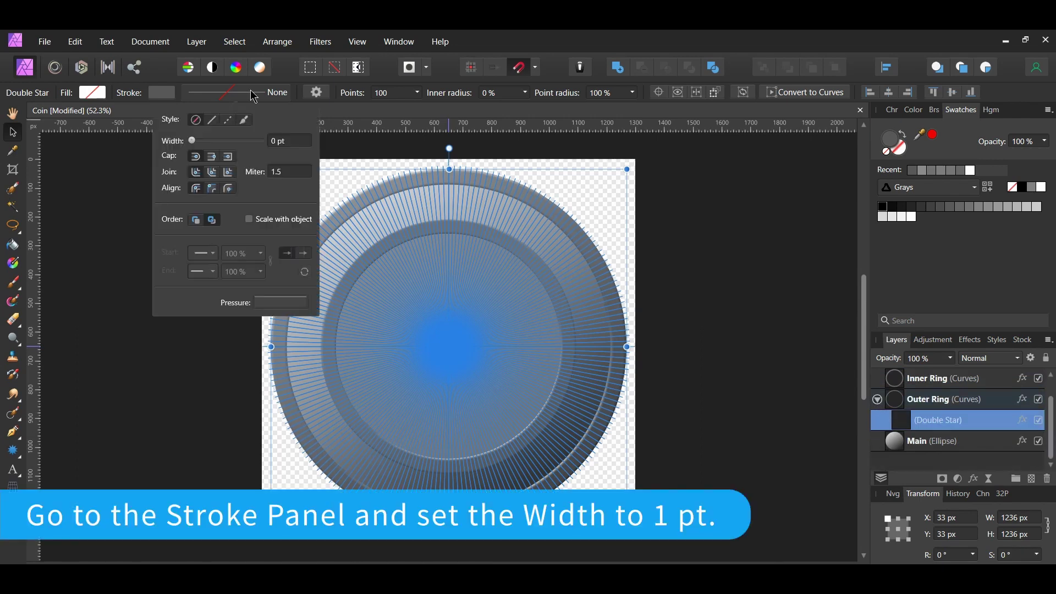
{"action": "left_click", "coordinate": [290, 141]}
{"action": "type", "text": "1"}
{"action": "key", "text": "Return"}
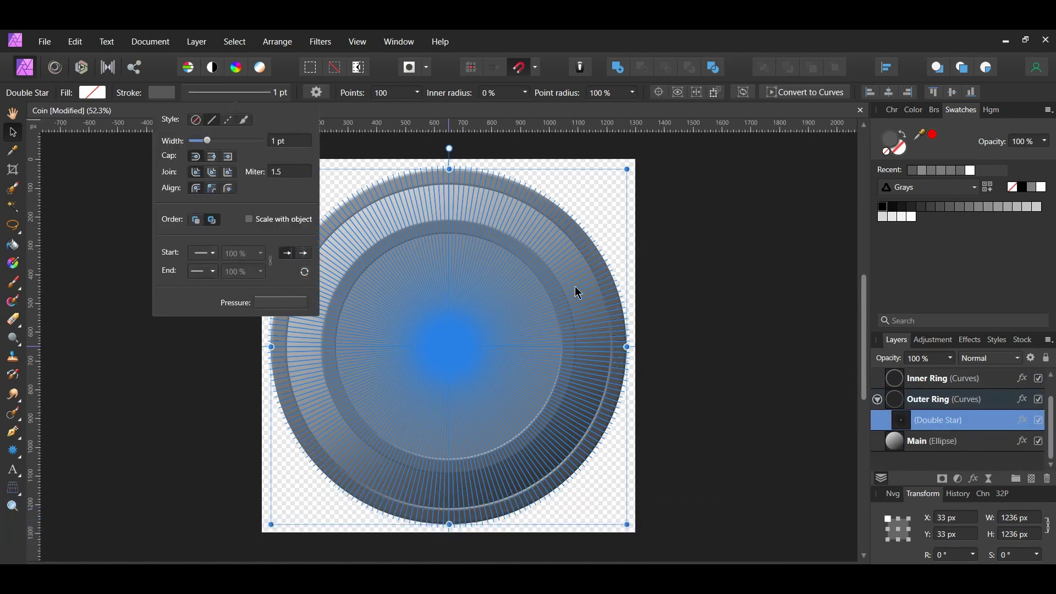
- Lower the double star's Outline opacity and add a 5 px Pillow Bevel / Emboss effect, saving the document and deselecting the layer
{"action": "left_click", "coordinate": [1023, 422]}
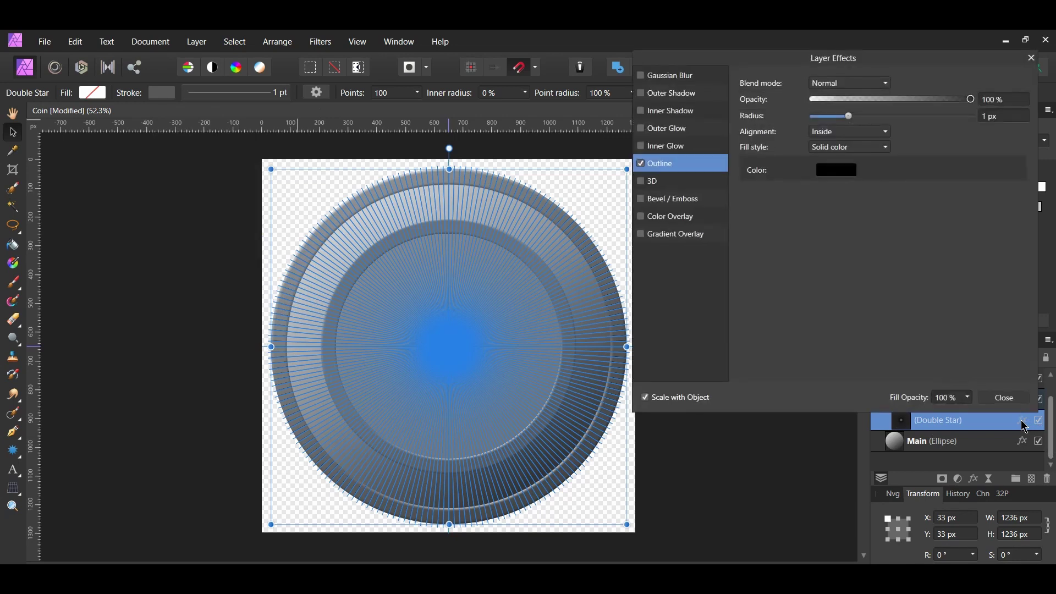
{"action": "left_click_drag", "start_coordinate": [971, 100], "coordinate": [847, 117]}
{"action": "left_click", "coordinate": [660, 201]}
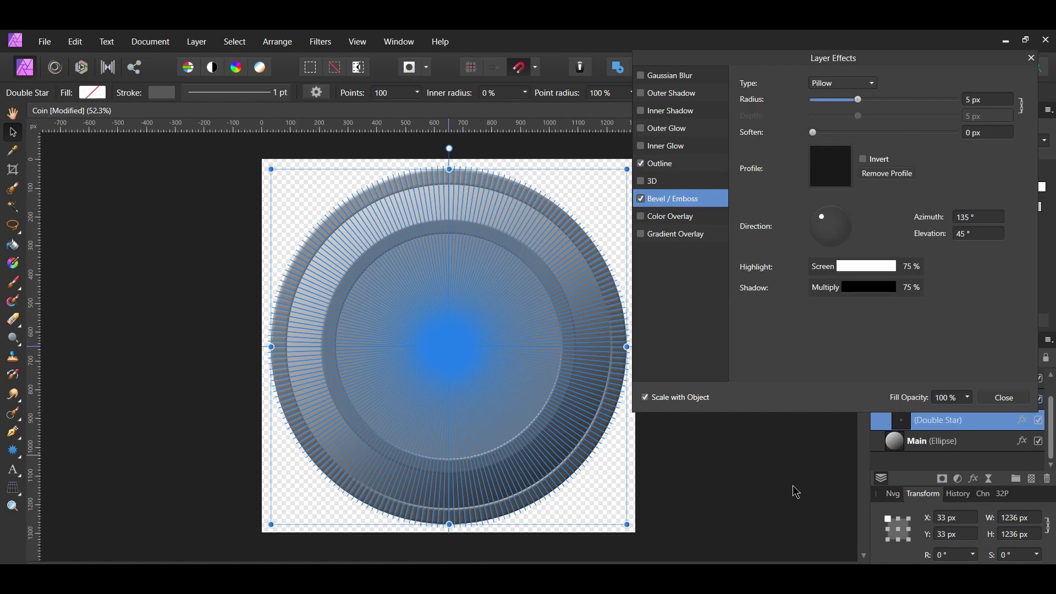
{"action": "key", "text": "ctrl+s"}
{"action": "left_click", "coordinate": [1007, 405]}
{"action": "left_click", "coordinate": [783, 488]}
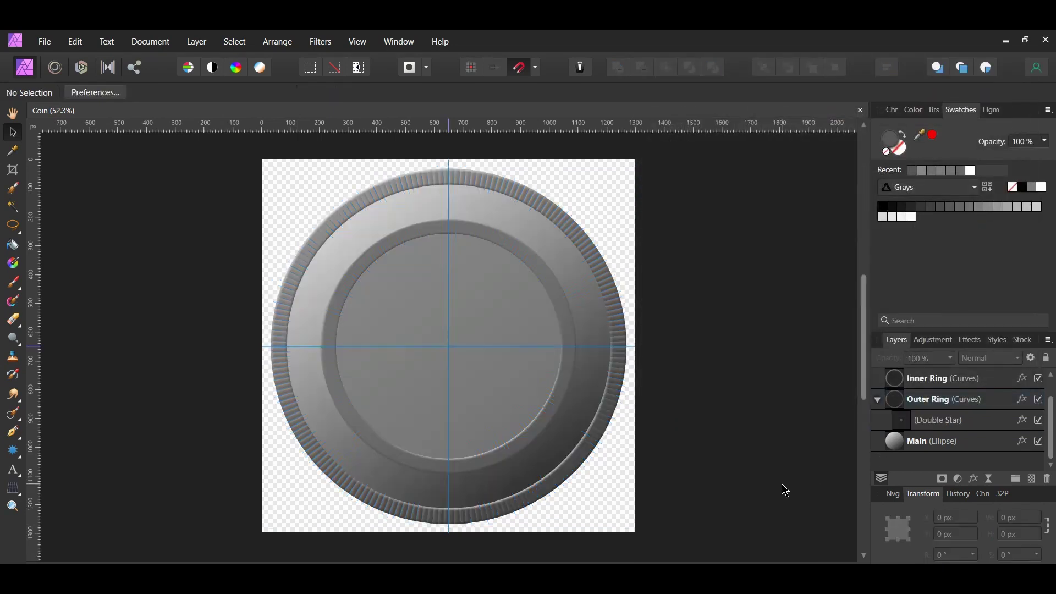
- Draw a five-point star about 48 px wide on the vertical guide at the inner ring's top, swapping its stroke colour to the fill
{"action": "left_click", "coordinate": [13, 450]}
{"action": "left_click", "coordinate": [68, 223]}
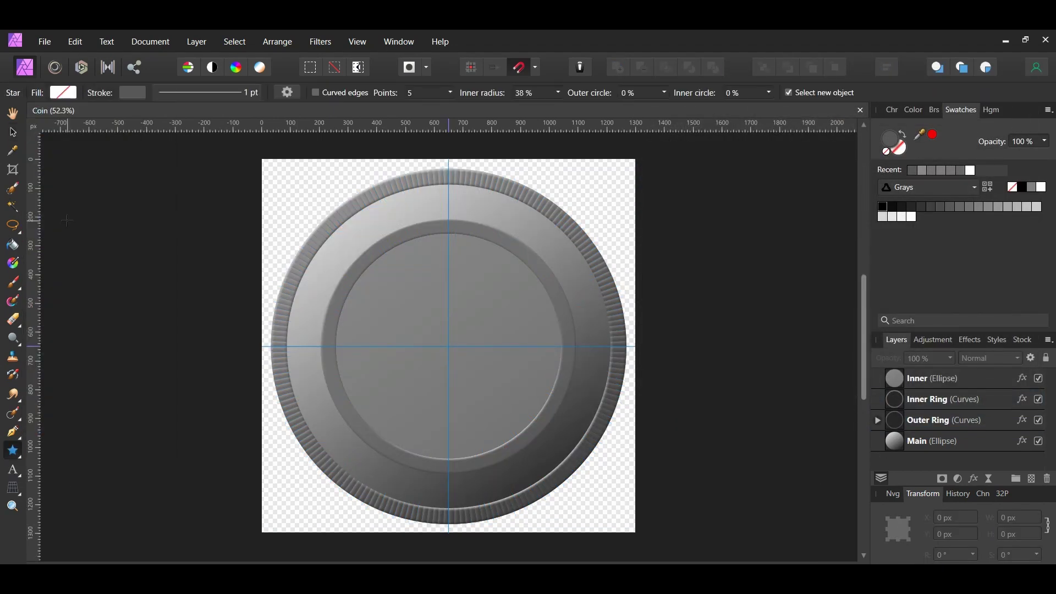
{"action": "scroll", "coordinate": [448, 225], "scroll_direction": "up", "scroll_amount": 2}
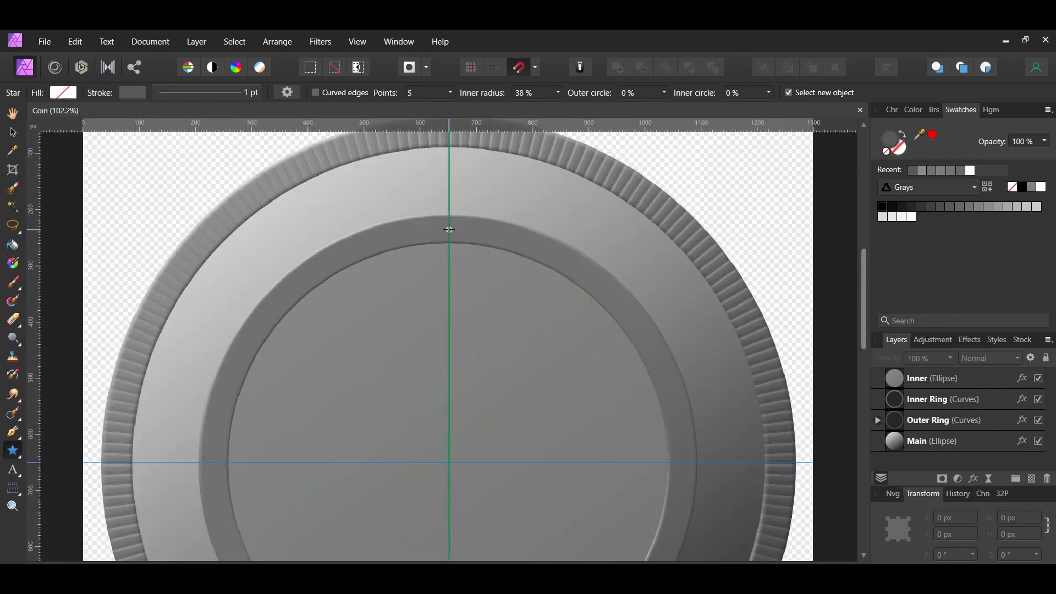
{"action": "left_click_drag", "start_coordinate": [449, 229], "coordinate": [462, 243]}
{"action": "scroll", "coordinate": [426, 221], "scroll_direction": "up", "scroll_amount": 3}
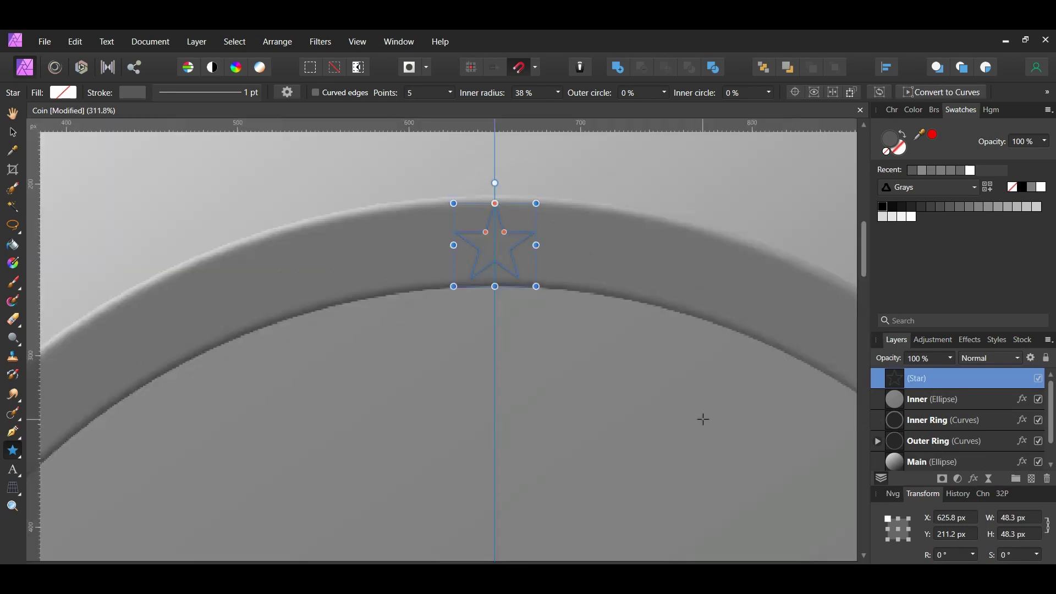
{"action": "key", "text": "shift+x"}
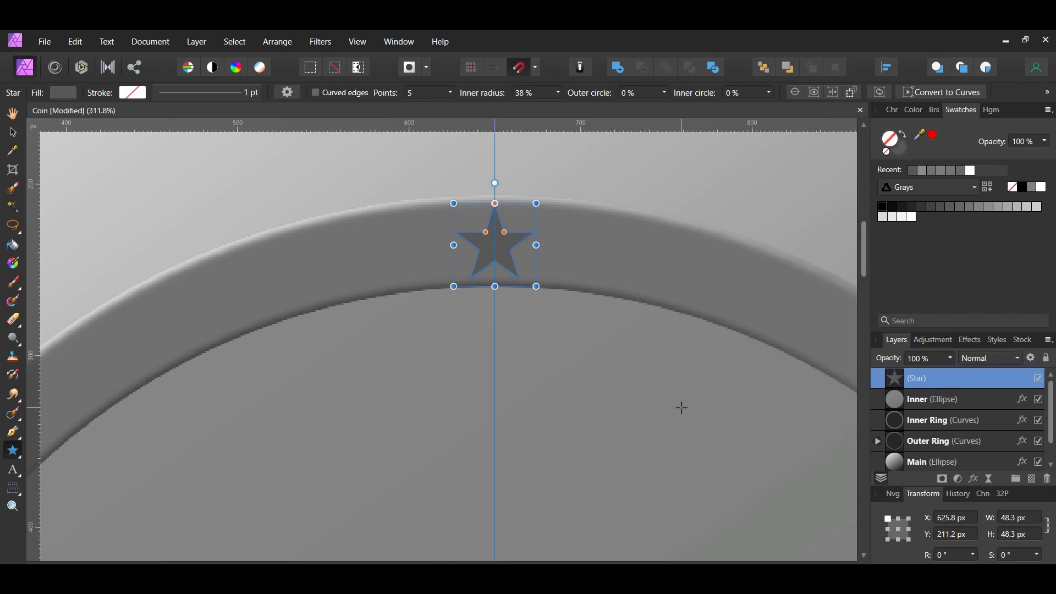
- Duplicate the star straight down to the bottom of the inner ring on the vertical guide
{"action": "key", "text": "ctrl+0"}
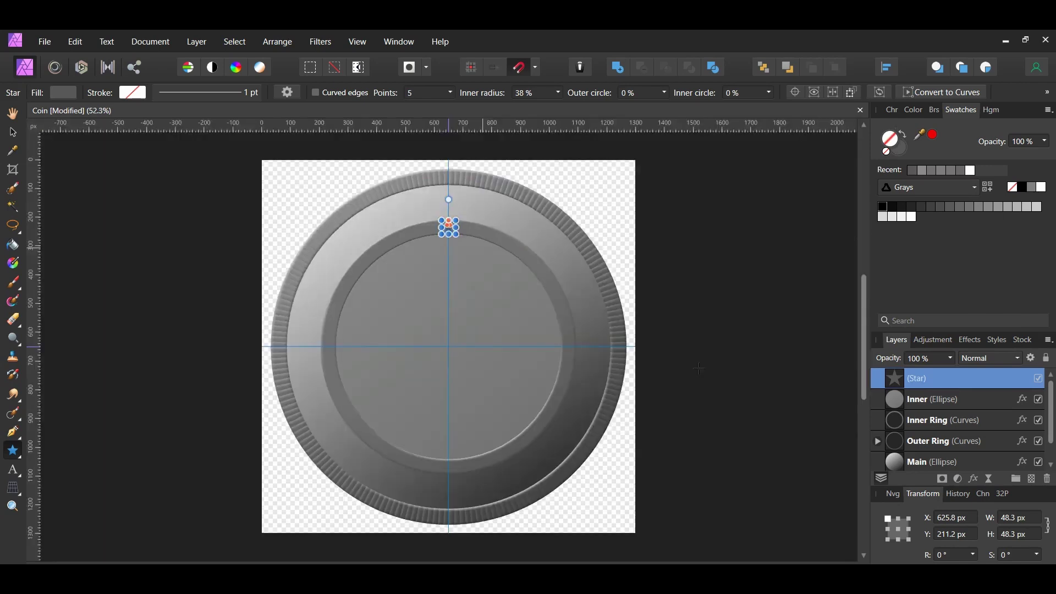
{"action": "scroll", "coordinate": [459, 384], "scroll_direction": "up", "scroll_amount": 1}
{"action": "left_click_drag", "start_coordinate": [451, 205], "coordinate": [452, 501]}
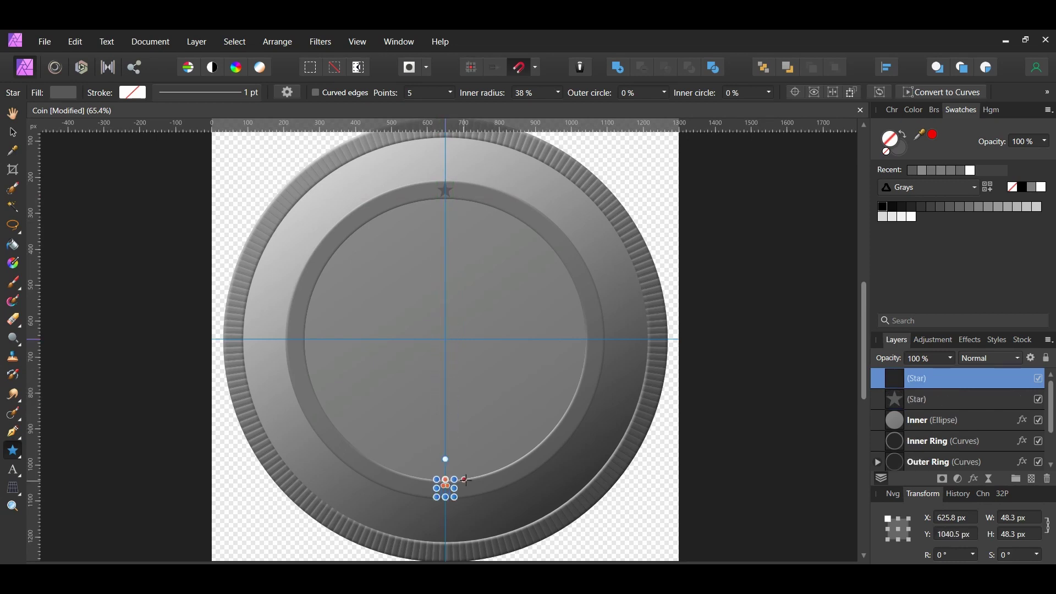
{"action": "scroll", "coordinate": [473, 476], "scroll_direction": "up", "scroll_amount": 1}
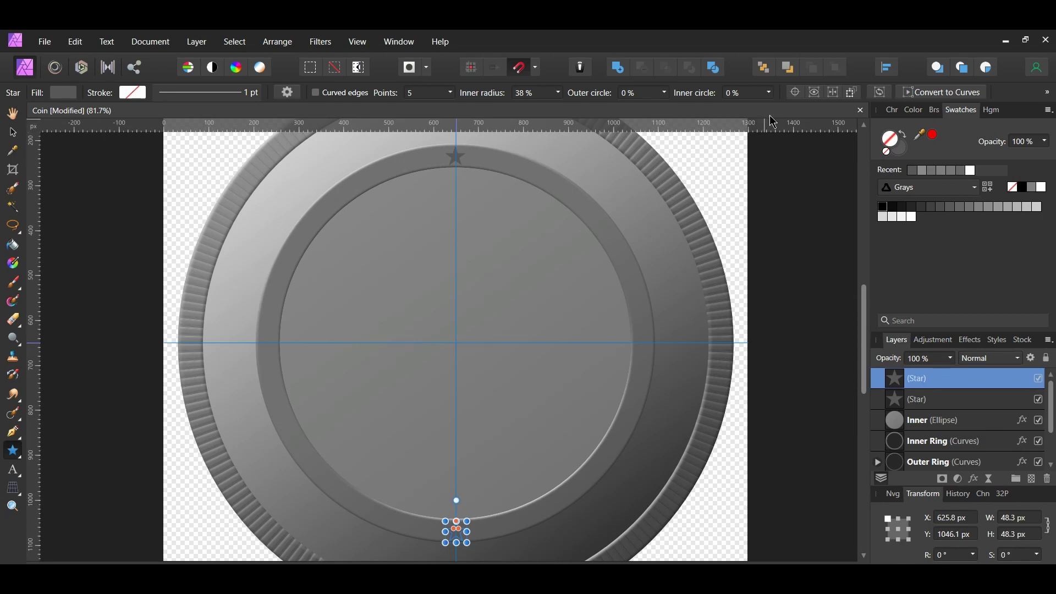
- Move the lower star's transform origin to the coin's centre at 650, 650 px, and duplicate both stars with a 22.5° rotation
{"action": "left_click", "coordinate": [794, 92]}
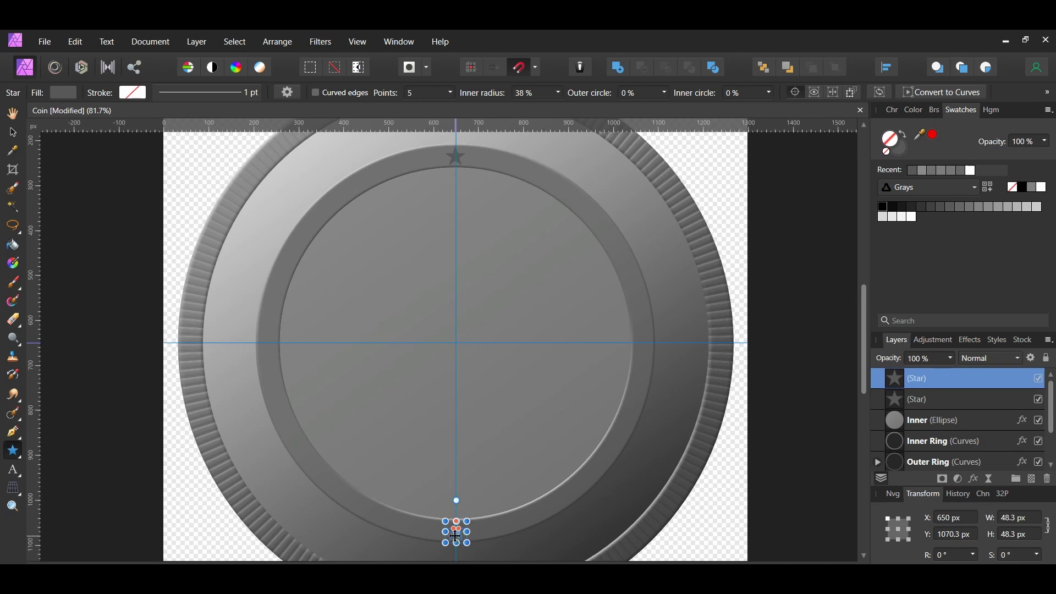
{"action": "left_click_drag", "start_coordinate": [456, 527], "coordinate": [421, 357]}
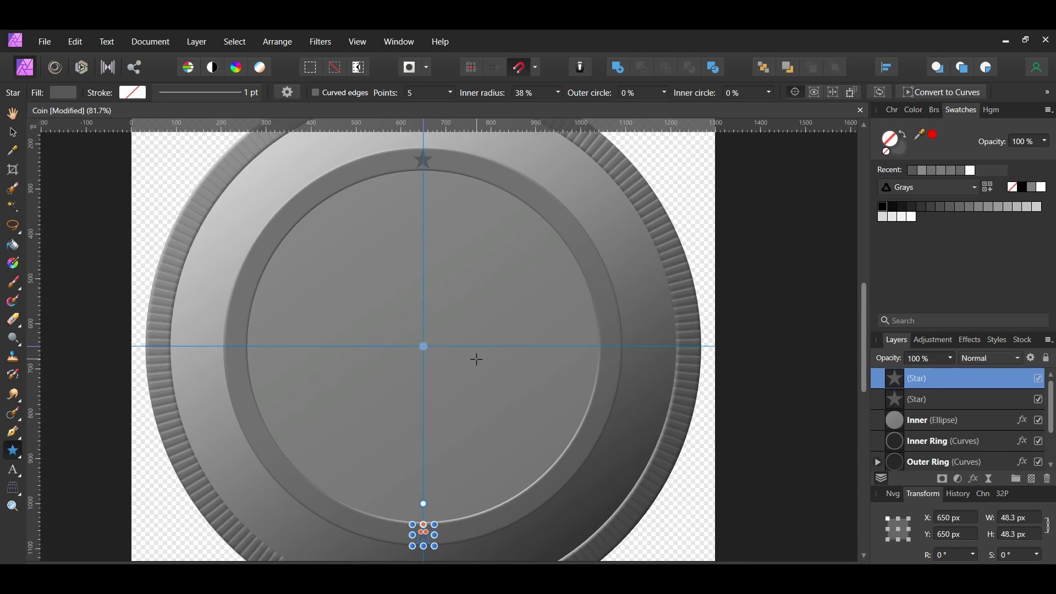
{"action": "key", "text": "v"}
{"action": "left_click", "coordinate": [426, 160], "text": "shift"}
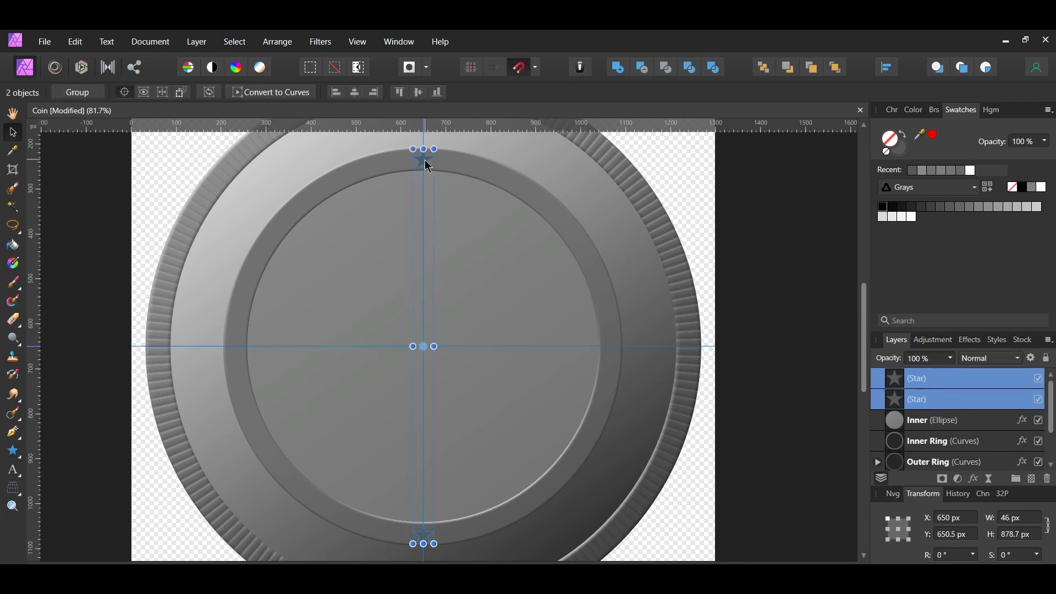
{"action": "key", "text": "ctrl+j"}
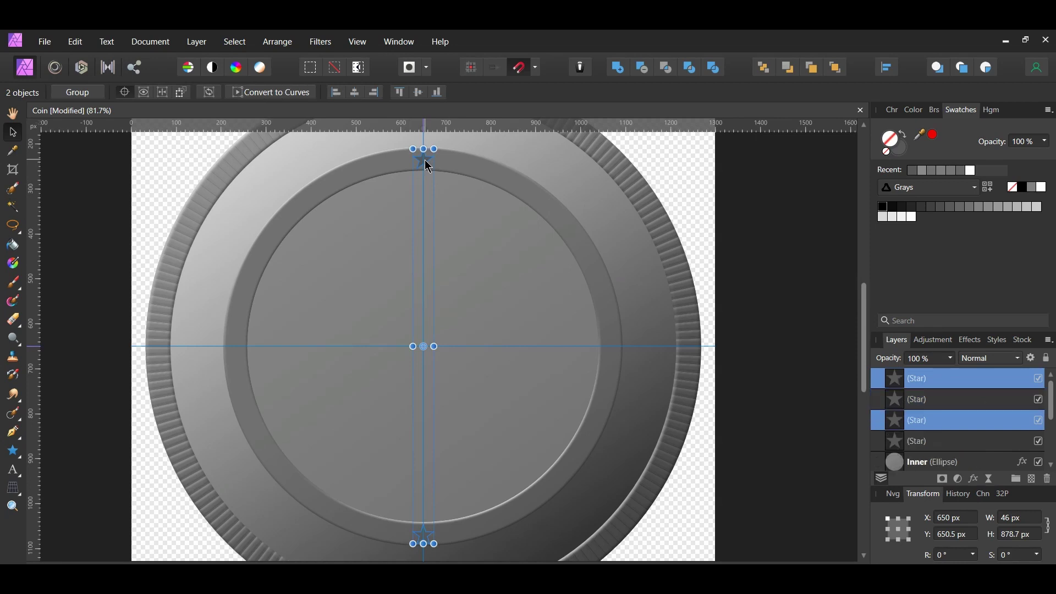
{"action": "left_click", "coordinate": [954, 555]}
{"action": "type", "text": "22"}
{"action": "key", "text": "Return"}
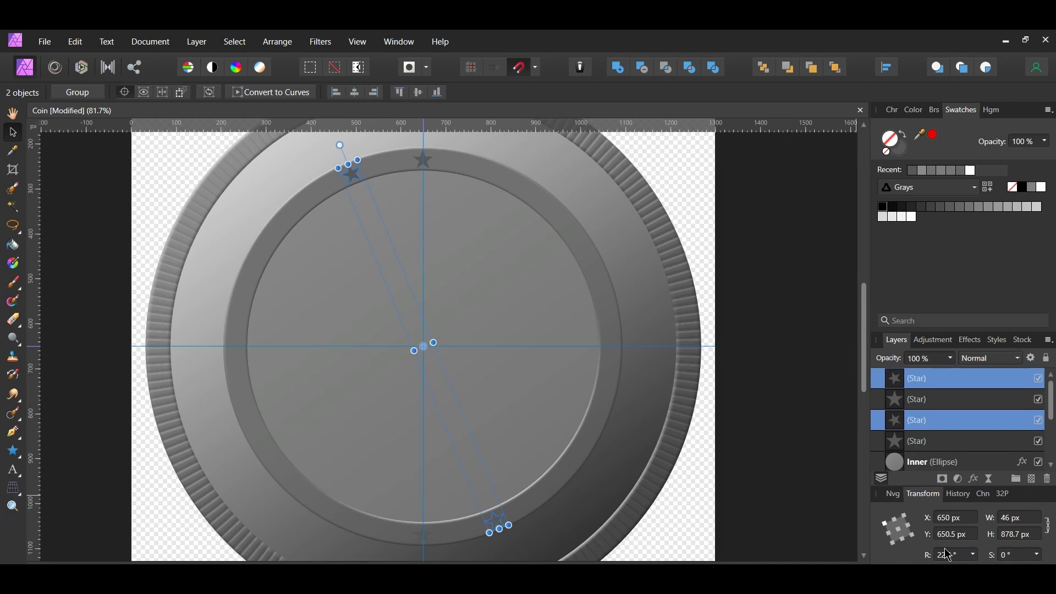
- Repeat the rotated duplication of the star pair six times to fill the inner ring with evenly spaced stars
{"action": "key", "text": "ctrl+j"}
{"action": "key", "text": "ctrl+j"}
{"action": "key", "text": "ctrl+j"}
{"action": "key", "text": "ctrl+j"}
{"action": "key", "text": "ctrl+j"}
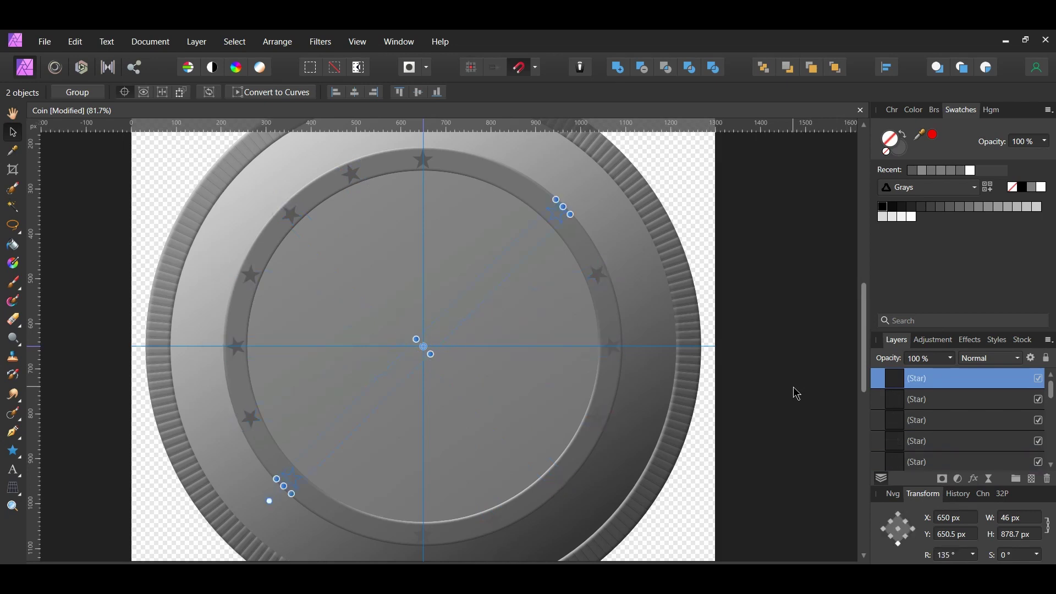
{"action": "key", "text": "ctrl+j"}
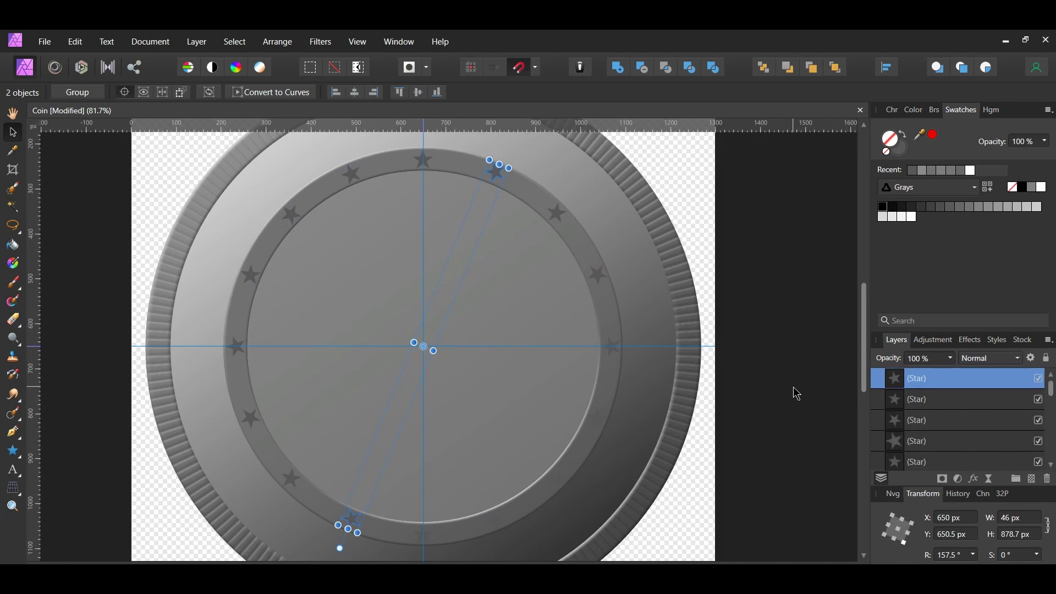
- Group all the star layers and name the group Stars
{"action": "scroll", "coordinate": [918, 413], "scroll_direction": "down", "scroll_amount": 2}
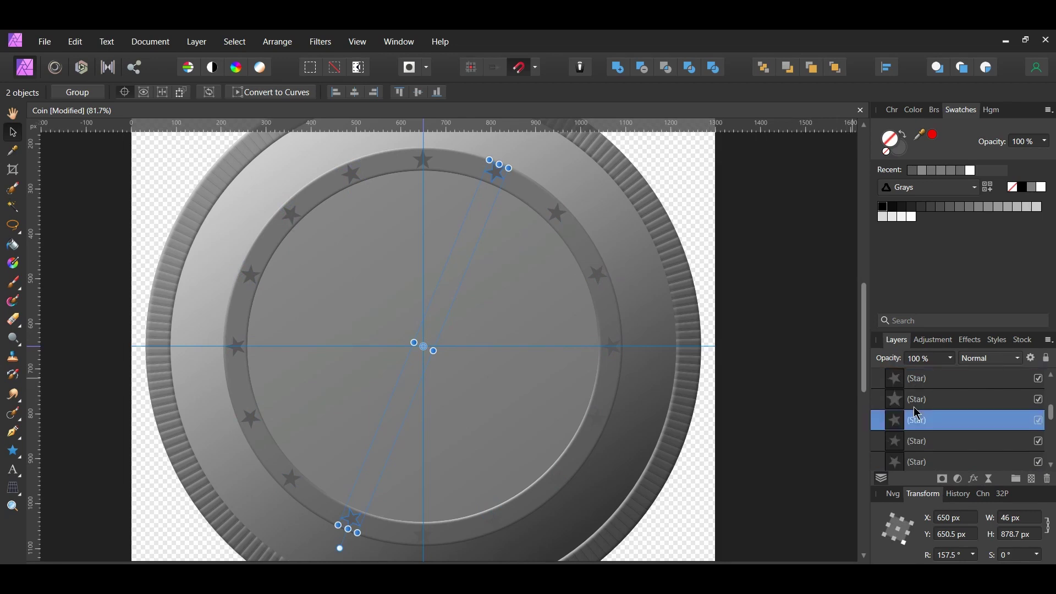
{"action": "scroll", "coordinate": [918, 413], "scroll_direction": "down", "scroll_amount": 1}
{"action": "left_click", "coordinate": [927, 442], "text": "shift"}
{"action": "key", "text": "ctrl+g"}
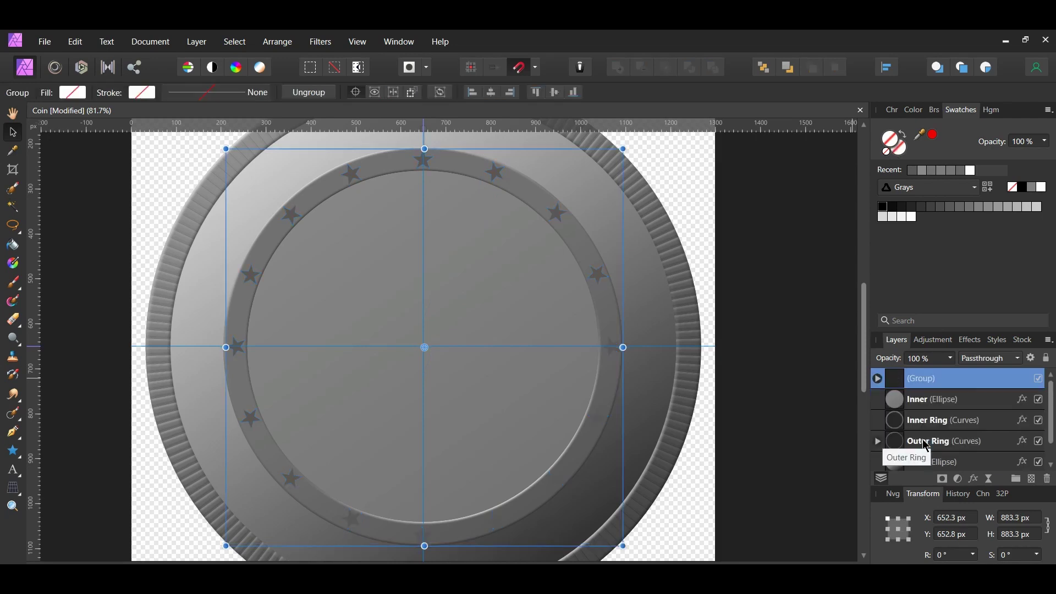
{"action": "double_click", "coordinate": [935, 379]}
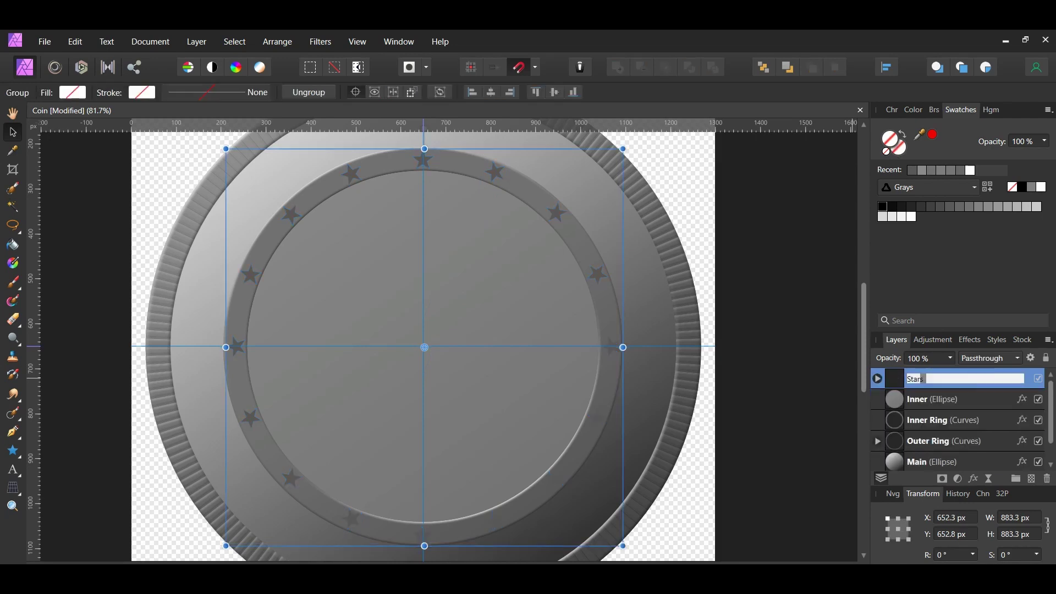
{"action": "type", "text": "Stars"}
{"action": "key", "text": "Return"}
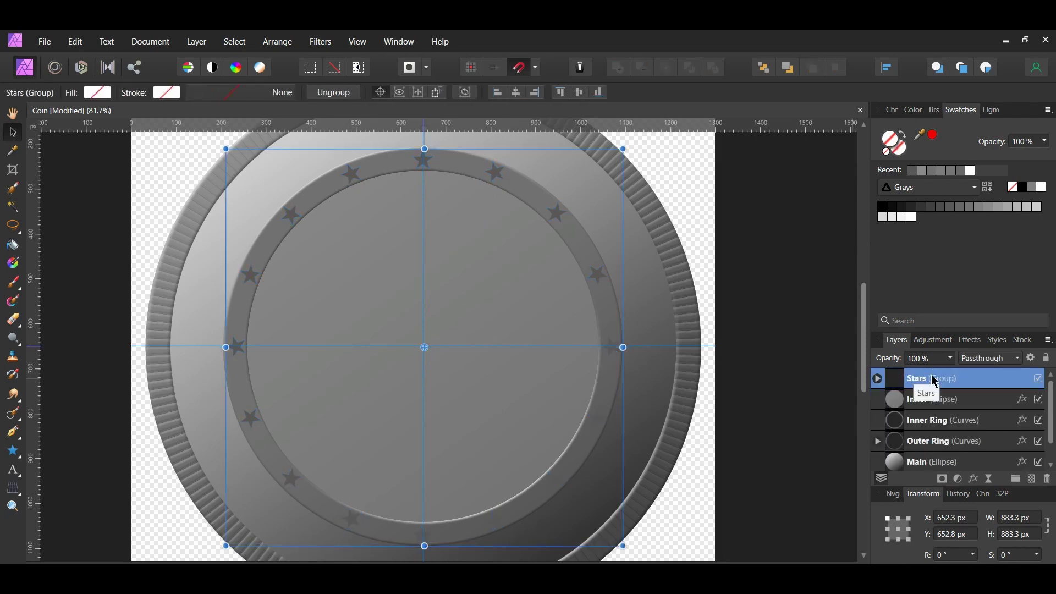
- Copy the Outer Ring layer and paste only its layer effects onto the Stars group
{"action": "left_click", "coordinate": [928, 443]}
{"action": "key", "text": "ctrl+0"}
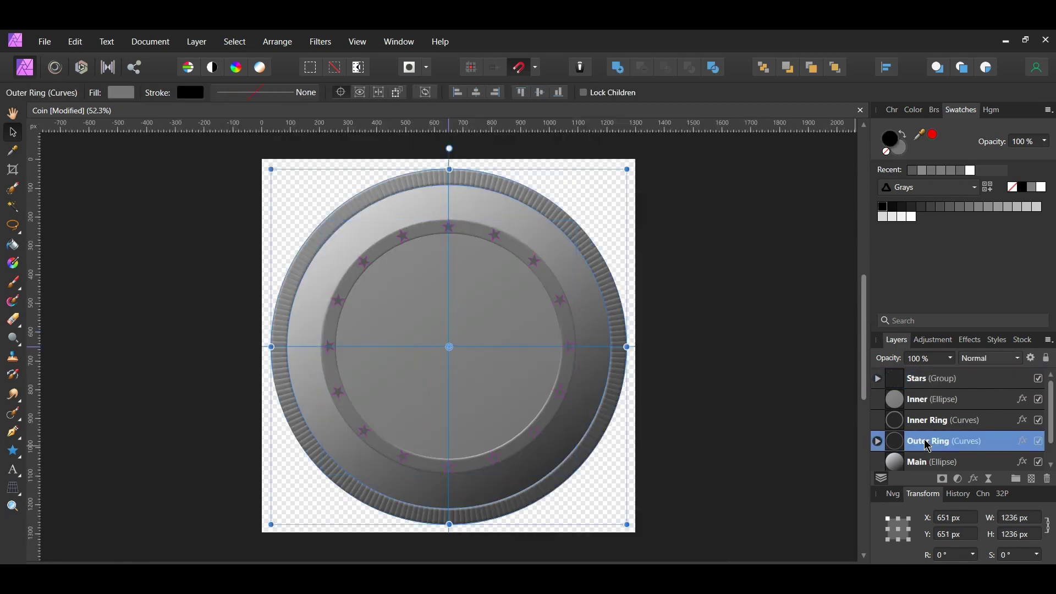
{"action": "left_click", "coordinate": [937, 379]}
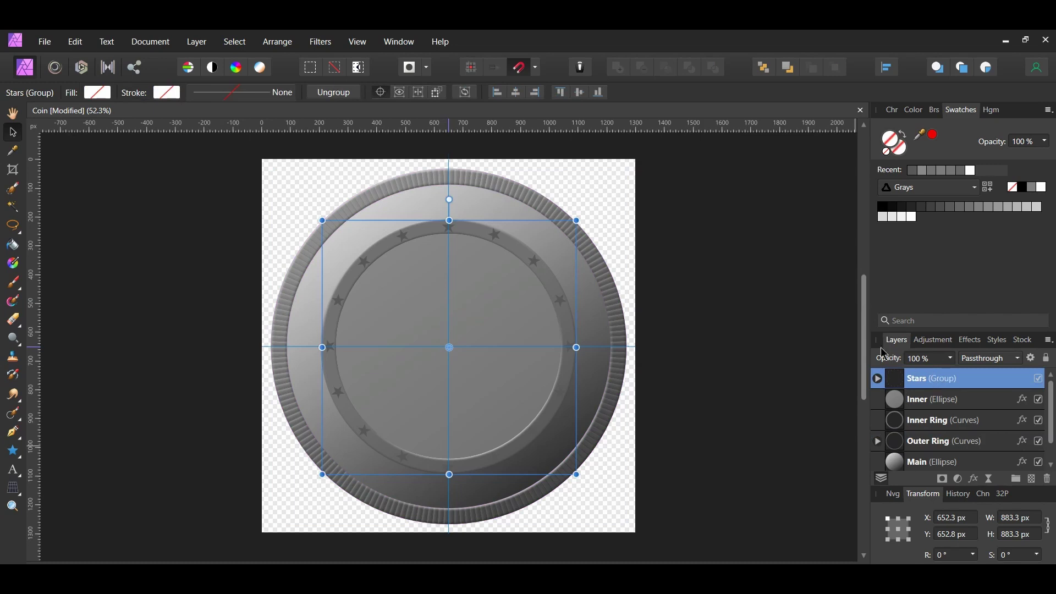
{"action": "left_click", "coordinate": [75, 41]}
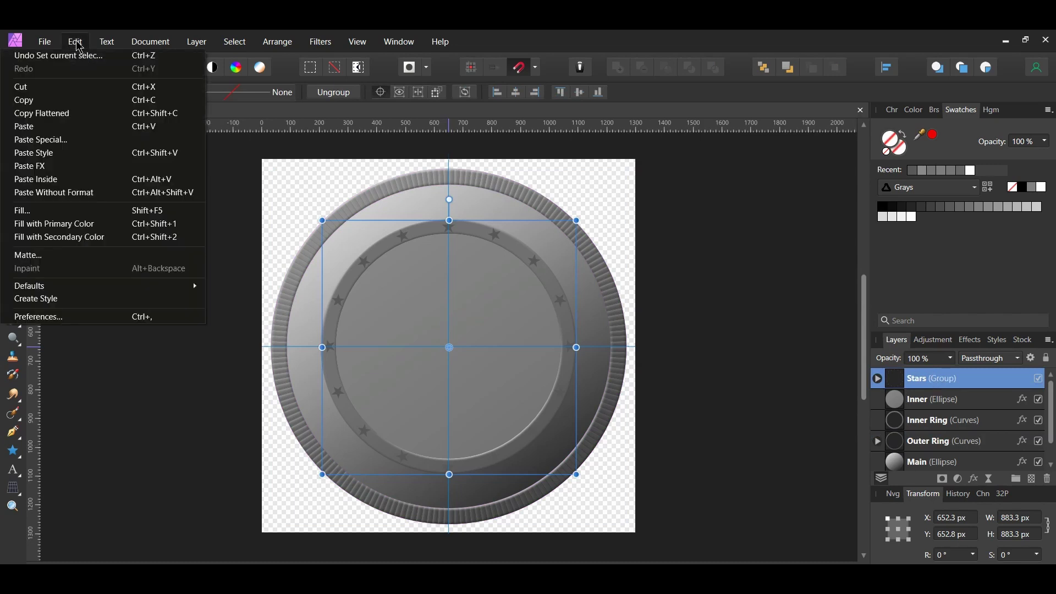
{"action": "left_click", "coordinate": [85, 168]}
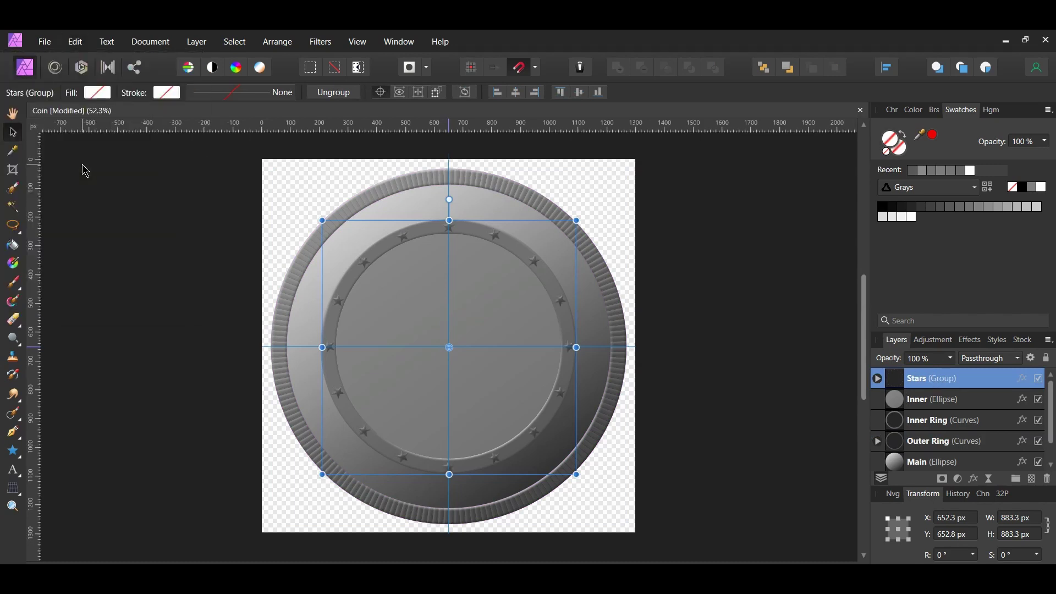
- Lower the opacity of the Stars group's Gradient Overlay effect
{"action": "left_click", "coordinate": [1023, 379]}
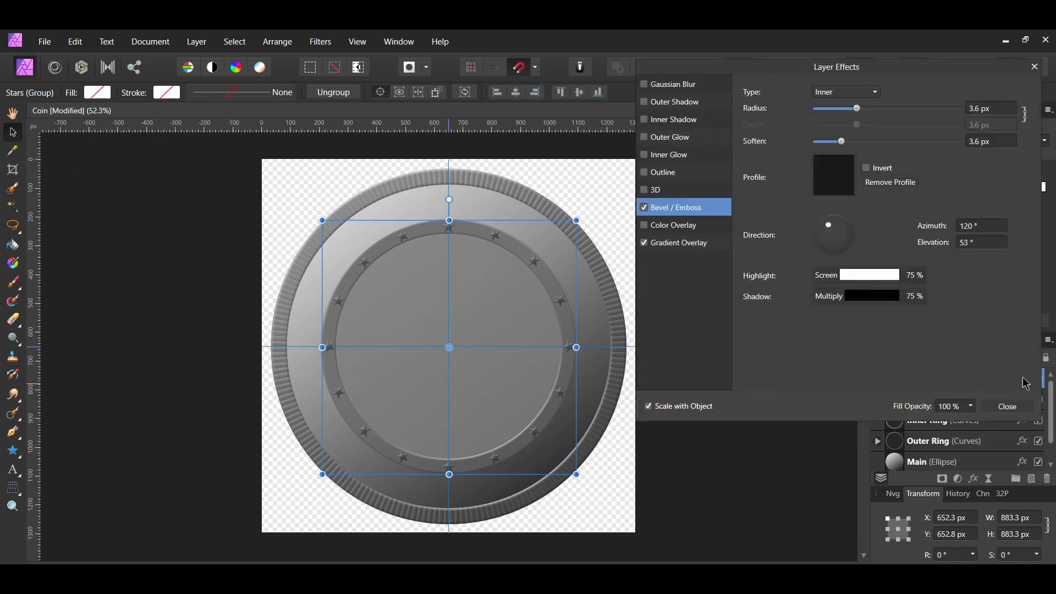
{"action": "left_click", "coordinate": [665, 246]}
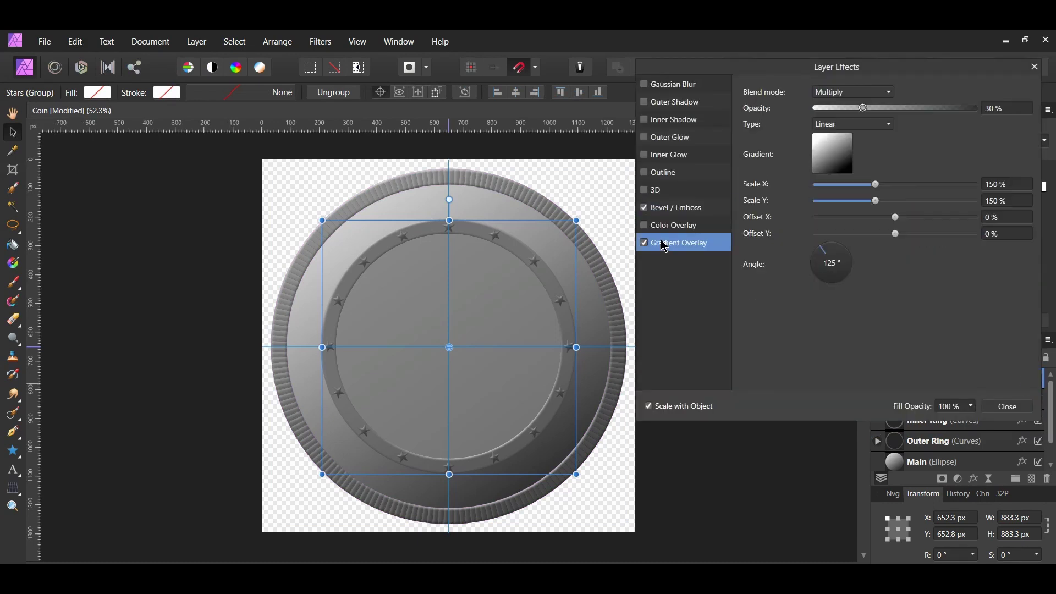
{"action": "left_click_drag", "start_coordinate": [864, 108], "coordinate": [837, 123]}
- Change the Stars group's Bevel / Emboss type to Emboss, unlink its radius from the depth, and set the radius to 1 px
{"action": "left_click", "coordinate": [688, 209]}
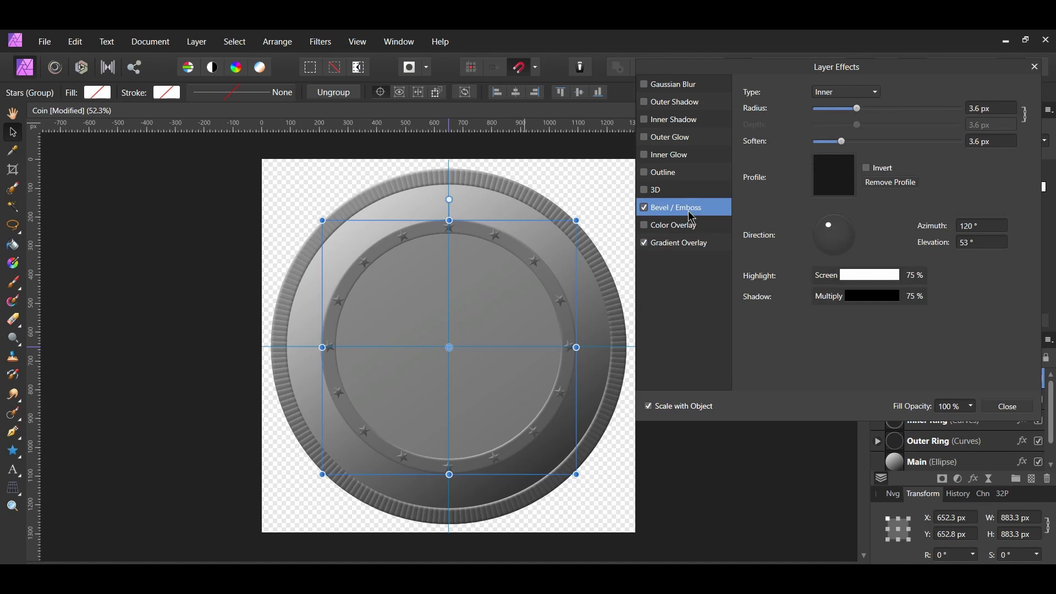
{"action": "left_click", "coordinate": [847, 92]}
{"action": "left_click", "coordinate": [841, 134]}
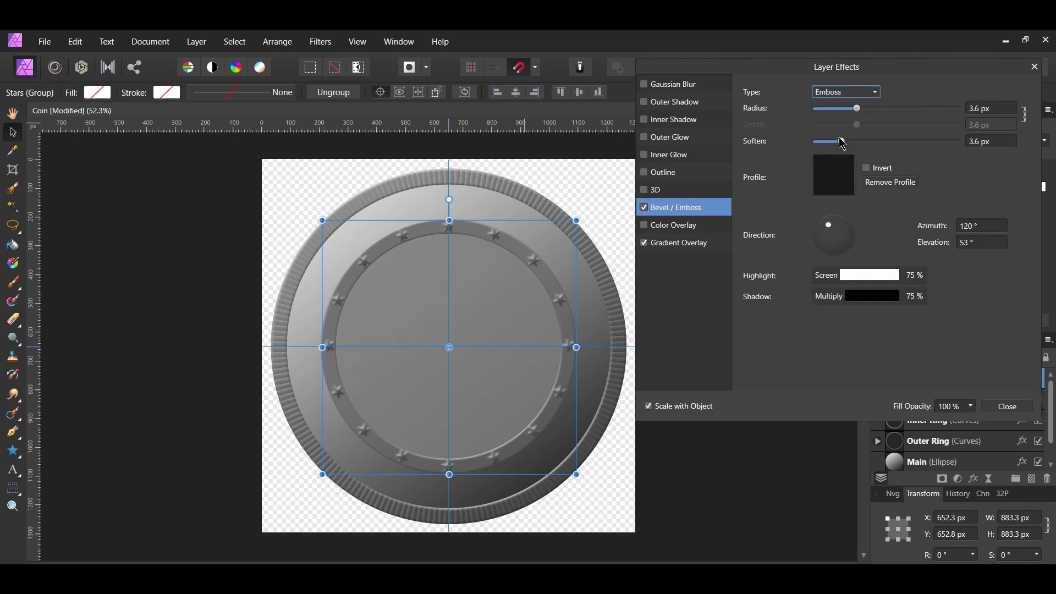
{"action": "left_click", "coordinate": [1024, 115]}
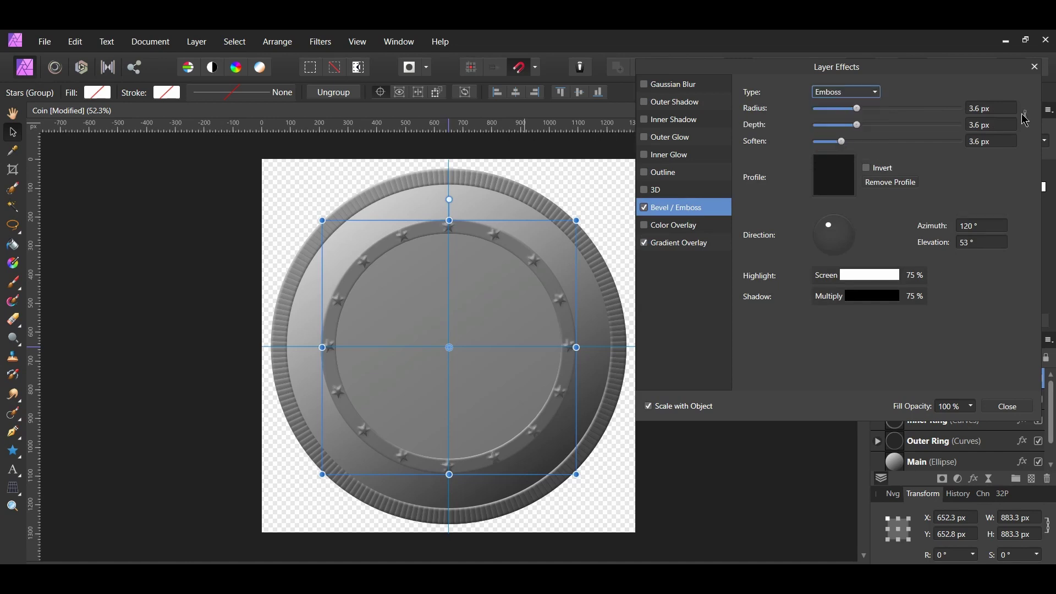
{"action": "left_click", "coordinate": [994, 109]}
{"action": "type", "text": "1"}
{"action": "key", "text": "Return"}
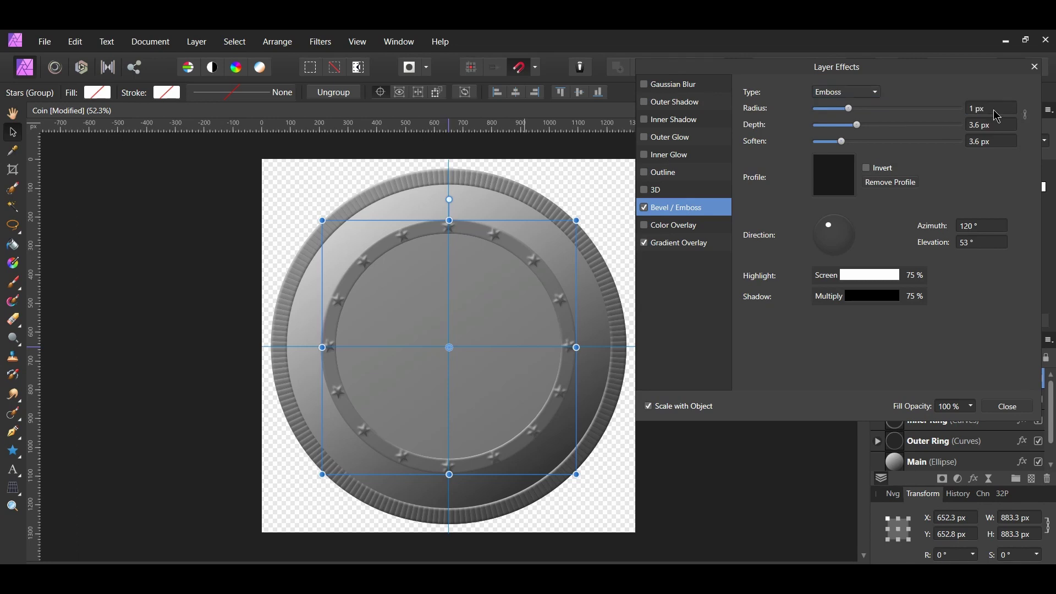
- Set the depth of the Stars group's Bevel / Emboss effect to 3 px
{"action": "left_click", "coordinate": [993, 125]}
{"action": "type", "text": "3"}
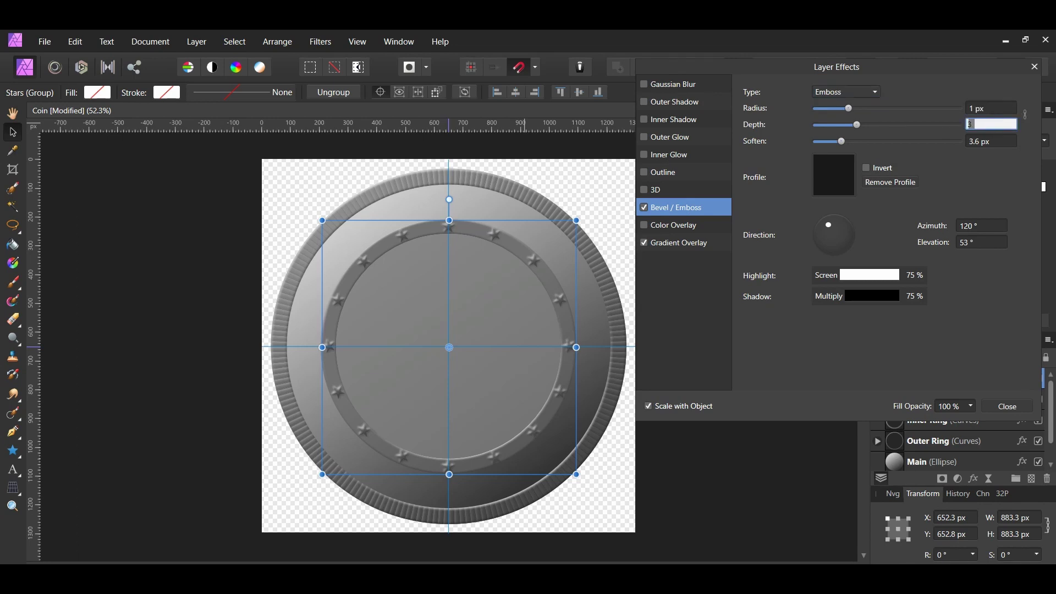
{"action": "key", "text": "Return"}
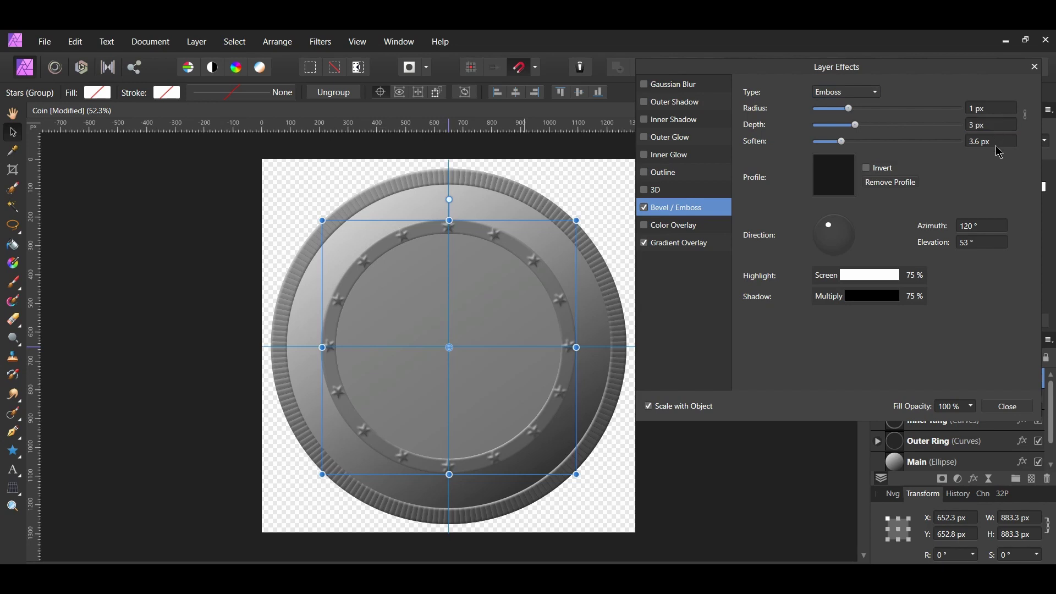
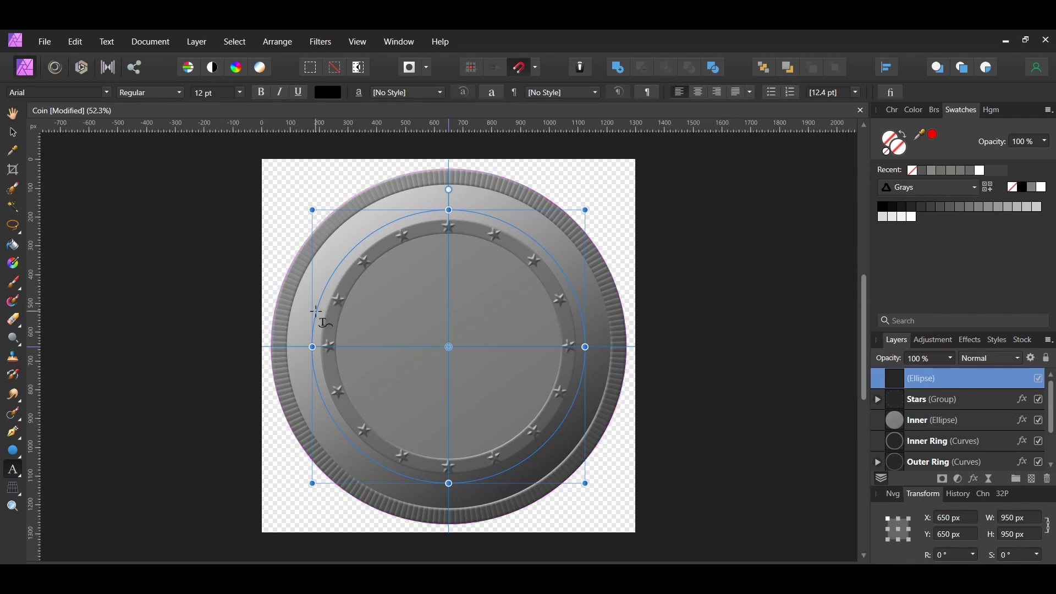
- Add UNITED STATES as path text on the 950 px circle, reversing the text path and setting the font size to 110 pt
{"action": "left_click", "coordinate": [317, 312]}
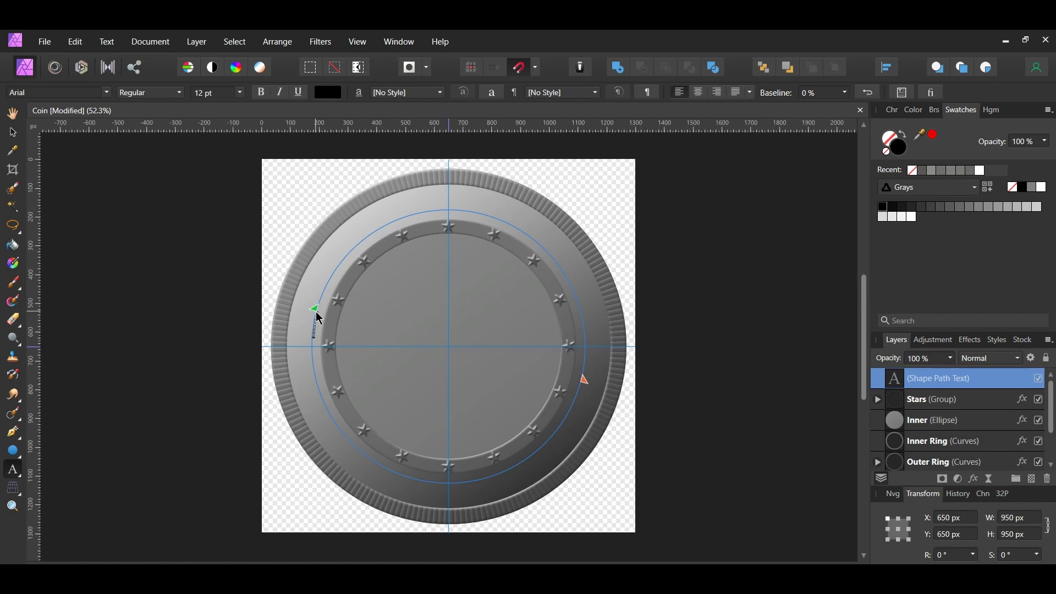
{"action": "left_click", "coordinate": [870, 95]}
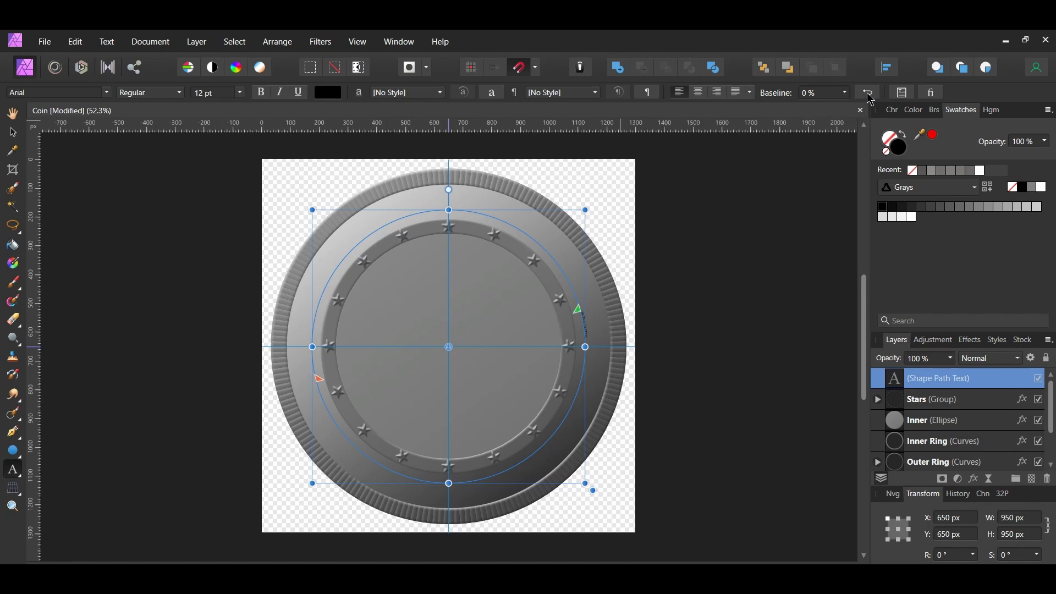
{"action": "left_click", "coordinate": [215, 92]}
{"action": "type", "text": "110"}
{"action": "key", "text": "Return"}
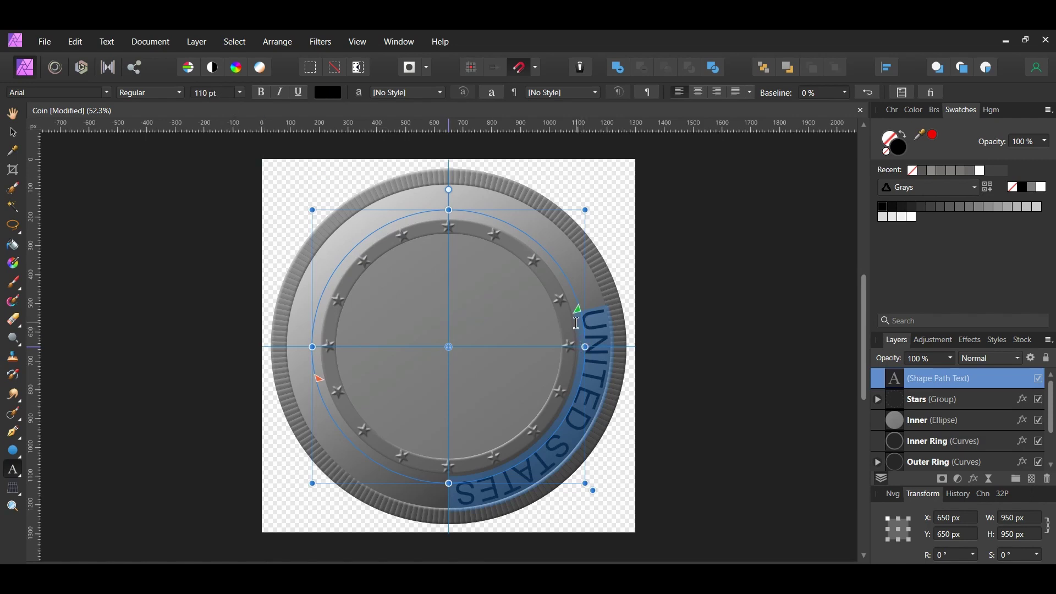
- Slide the text's start and end markers along the circle so UNITED STATES arches over the upper part of the coin
{"action": "mouse_move", "coordinate": [577, 311]}
{"action": "left_mouse_down"}
{"action": "mouse_move", "coordinate": [570, 281]}
{"action": "mouse_move", "coordinate": [434, 210]}
{"action": "mouse_move", "coordinate": [345, 261]}
{"action": "left_mouse_up"}
{"action": "left_click_drag", "start_coordinate": [319, 384], "coordinate": [427, 420]}
{"action": "left_click_drag", "start_coordinate": [343, 270], "coordinate": [348, 273]}
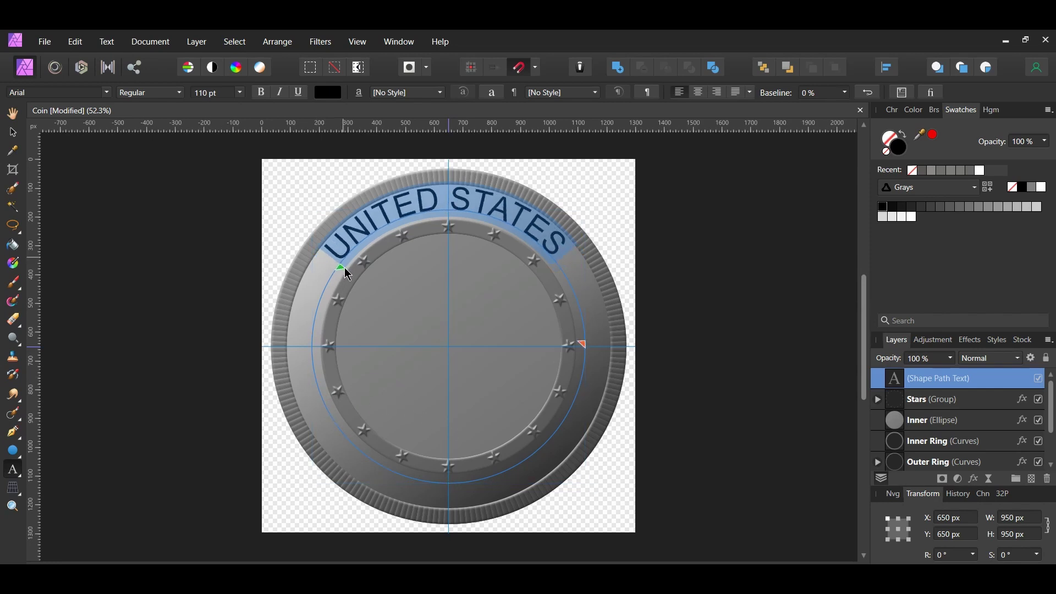
- Set the UNITED STATES text to Copperplate Gothic Bold at 100 pt
{"action": "key", "text": "Escape"}
{"action": "left_click", "coordinate": [99, 91]}
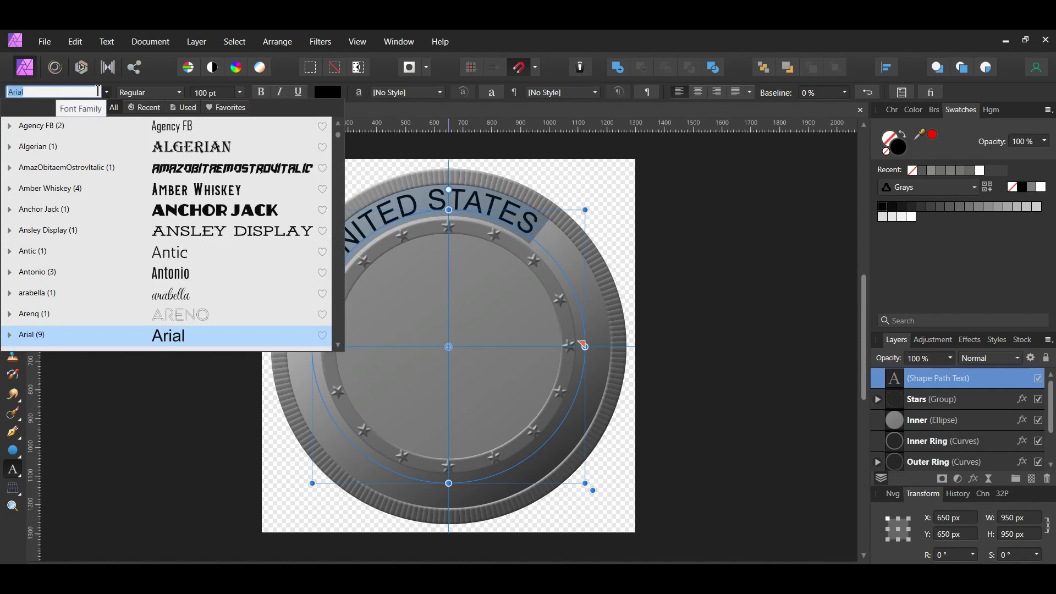
{"action": "type", "text": "COPP"}
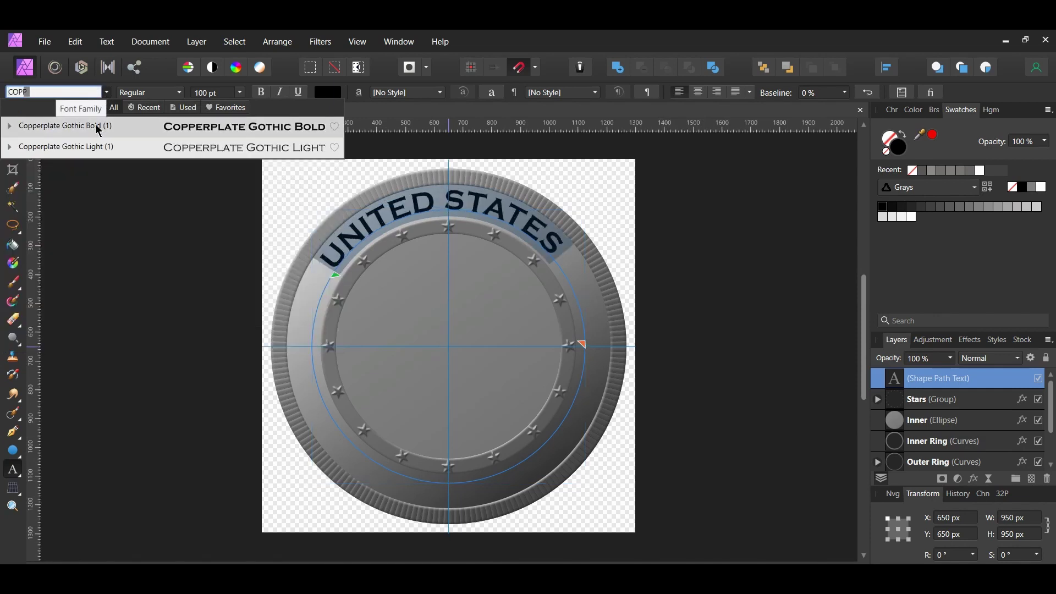
{"action": "left_click", "coordinate": [98, 128]}
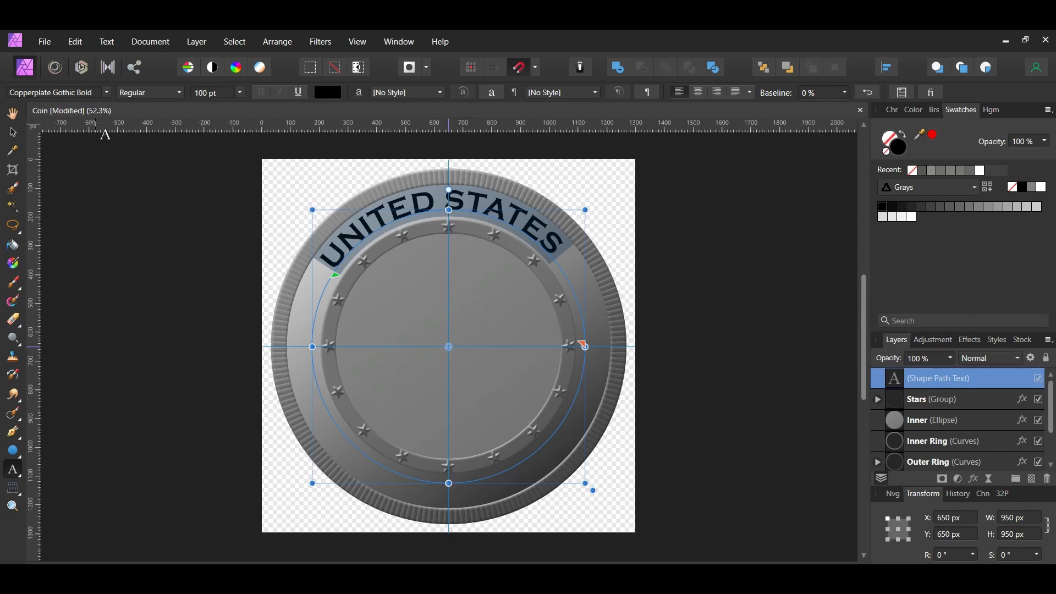
- Centre UNITED STATES between path markers on the horizontal guide and set its tracking to 50‰
{"action": "left_click", "coordinate": [699, 92]}
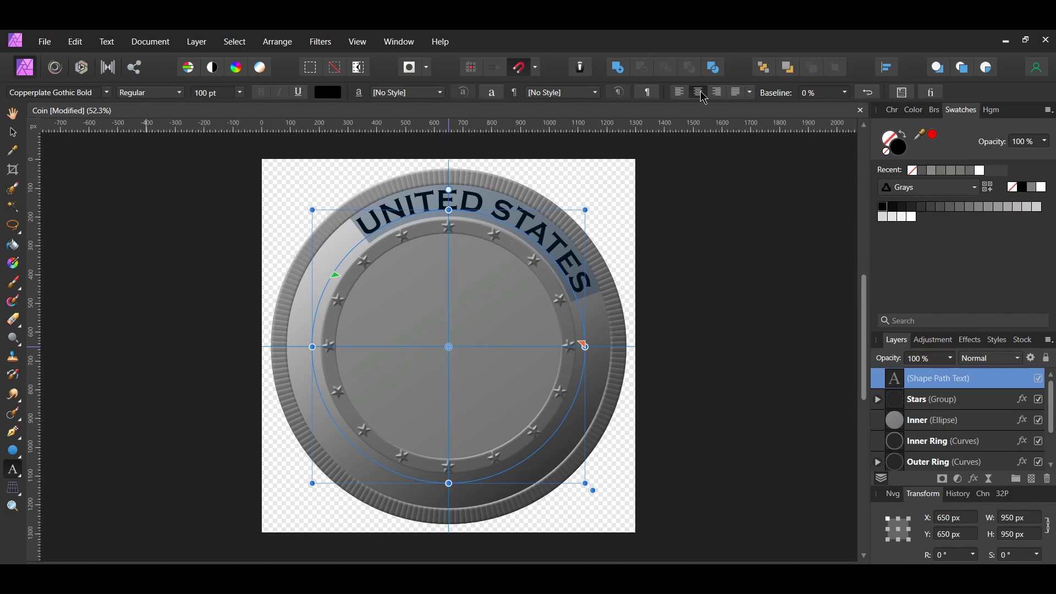
{"action": "left_click_drag", "start_coordinate": [333, 276], "coordinate": [281, 347]}
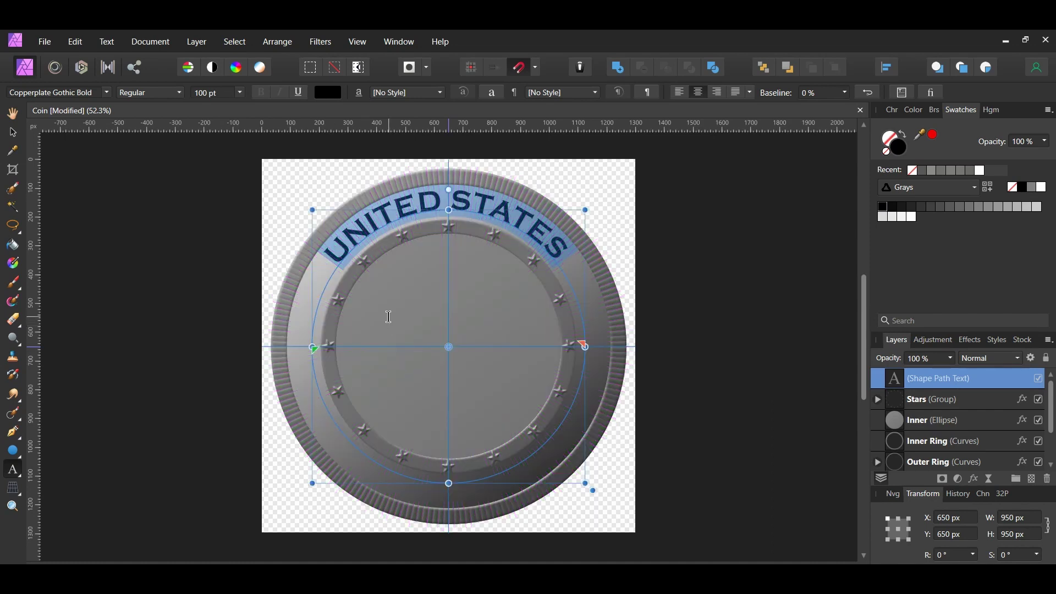
{"action": "left_click", "coordinate": [892, 113]}
{"action": "left_click", "coordinate": [943, 277]}
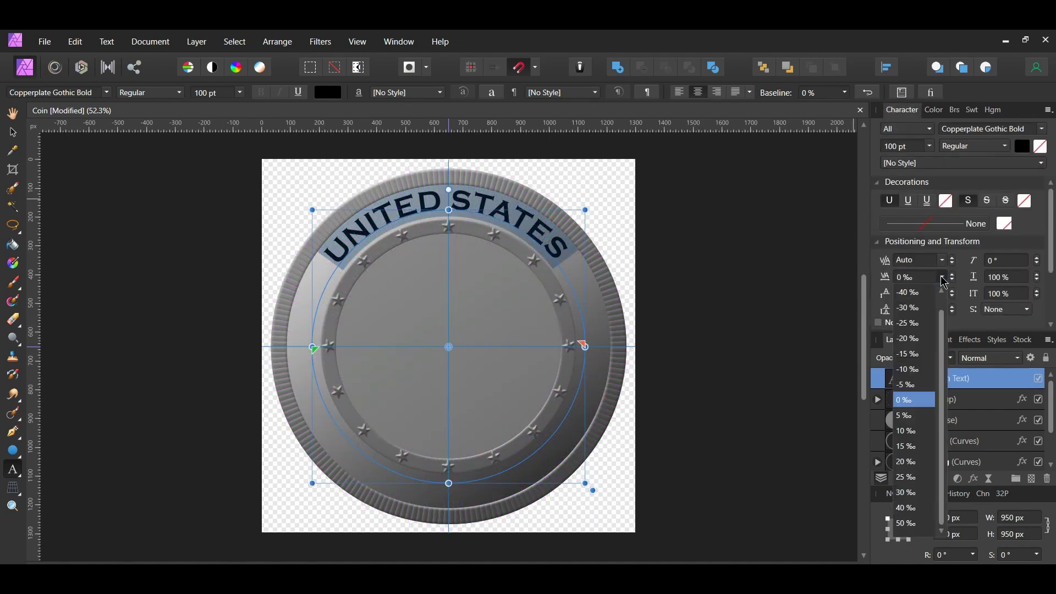
{"action": "left_click", "coordinate": [917, 530]}
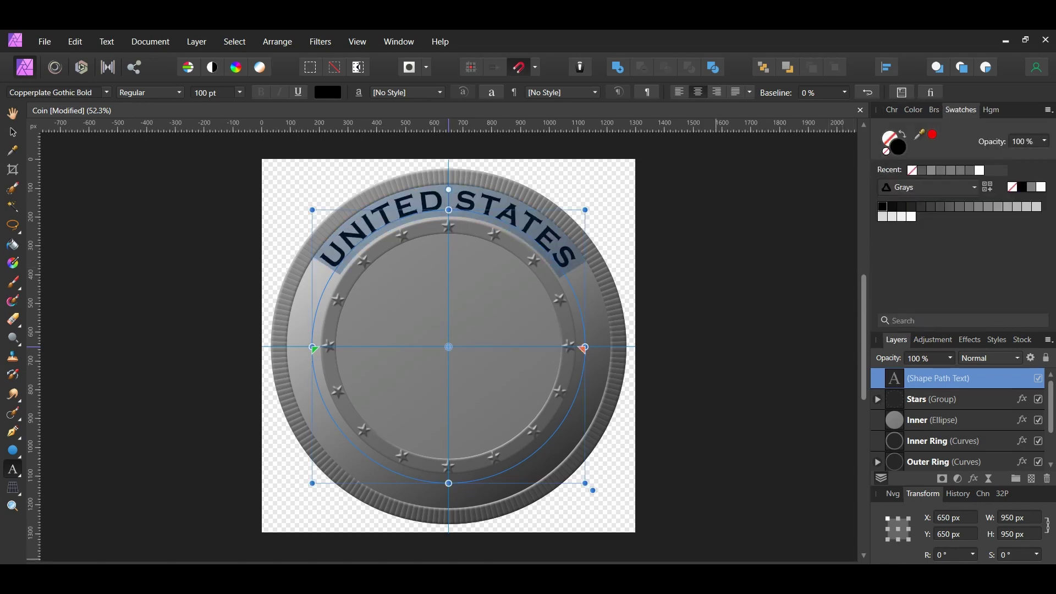
- Duplicate the UNITED STATES text rotated 180° and replace the copy's wording with 2022
{"action": "key", "text": "ctrl+j"}
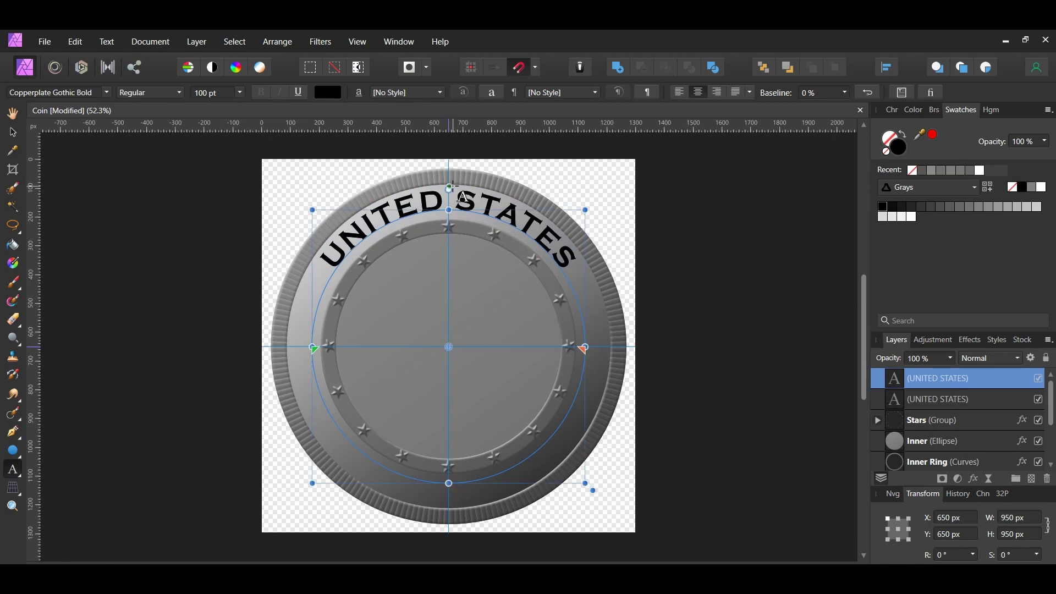
{"action": "left_click_drag", "start_coordinate": [449, 190], "coordinate": [439, 533]}
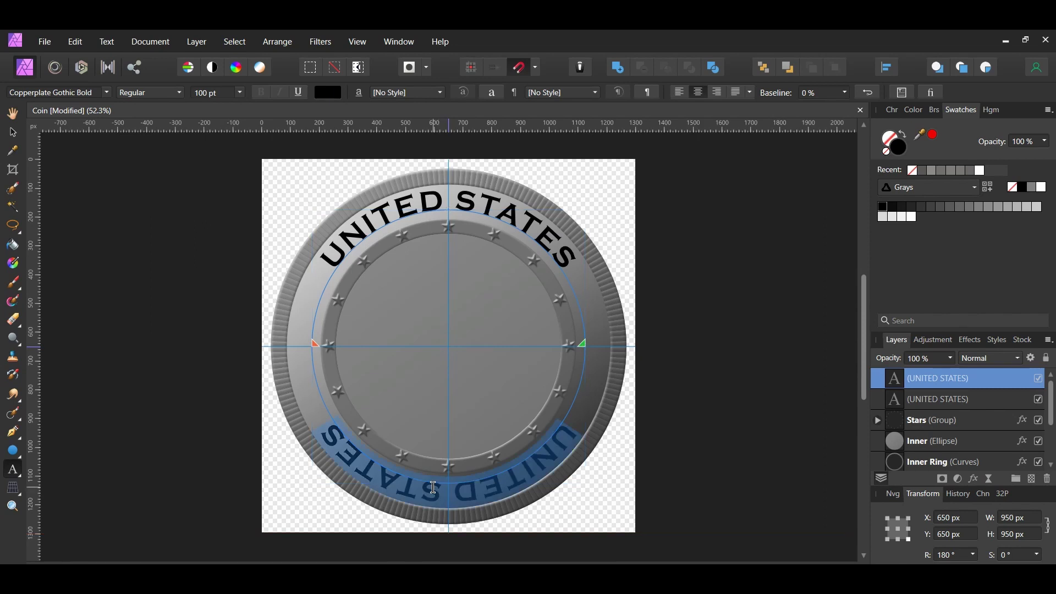
{"action": "type", "text": "20"}
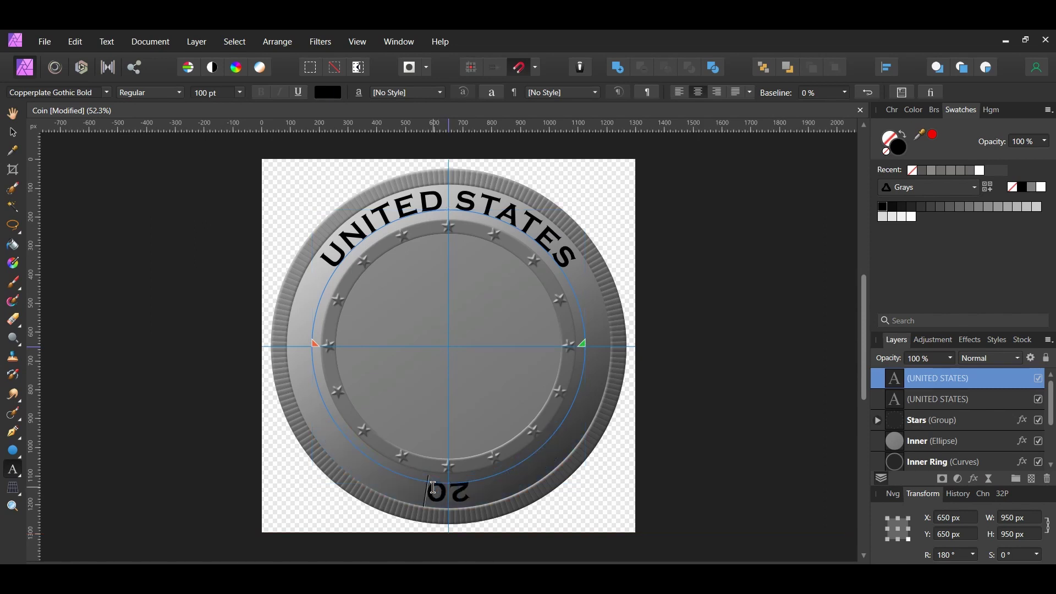
{"action": "type", "text": "22"}
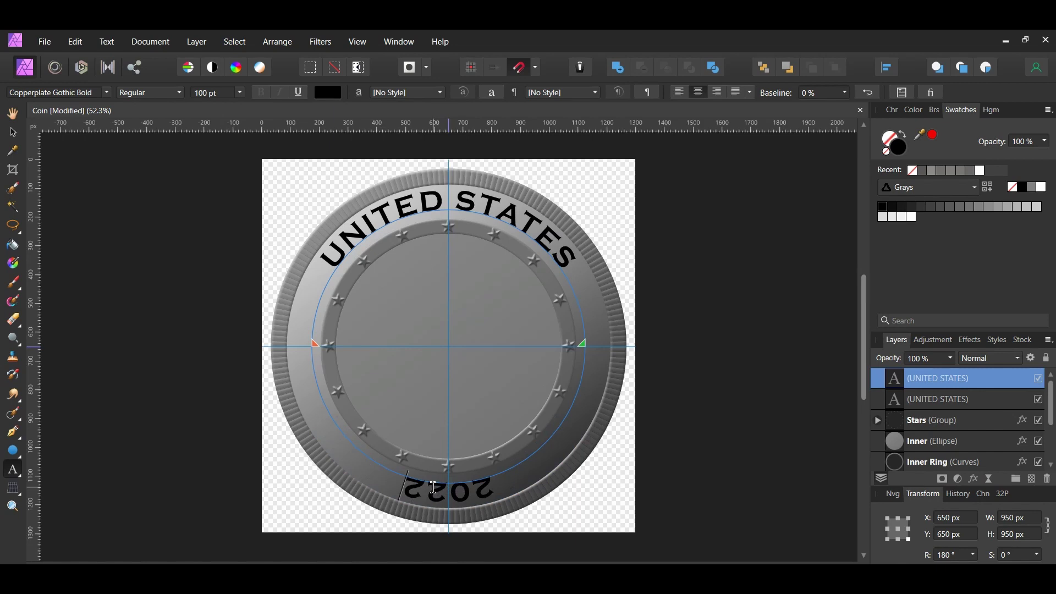
- Reverse the text path of 2022 so it reads upright and set its baseline to 65 %
{"action": "key", "text": "ctrl+a"}
{"action": "left_click", "coordinate": [872, 93]}
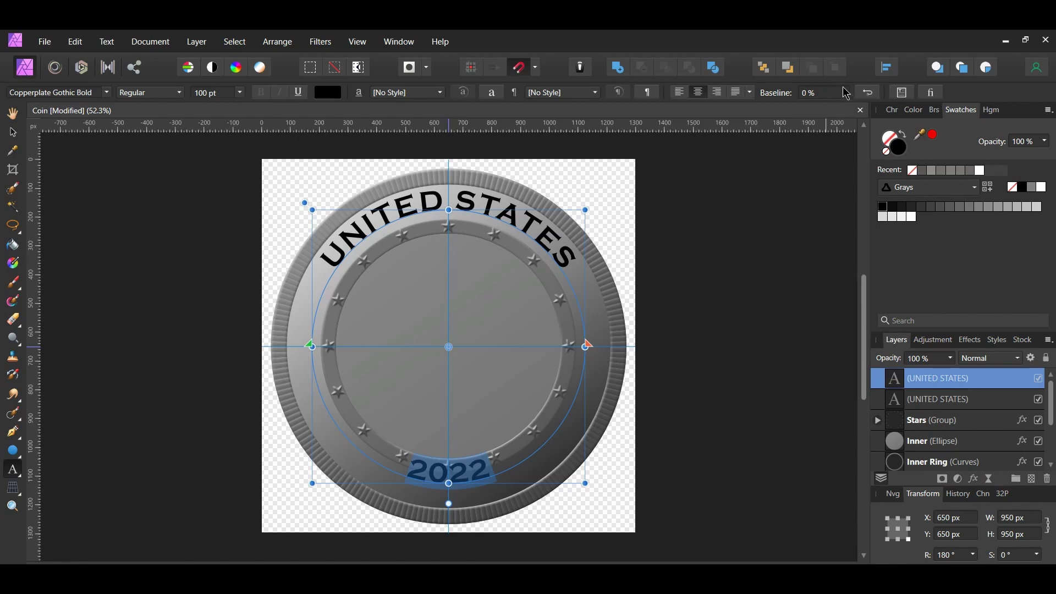
{"action": "left_click", "coordinate": [846, 94]}
{"action": "left_click_drag", "start_coordinate": [846, 107], "coordinate": [881, 123]}
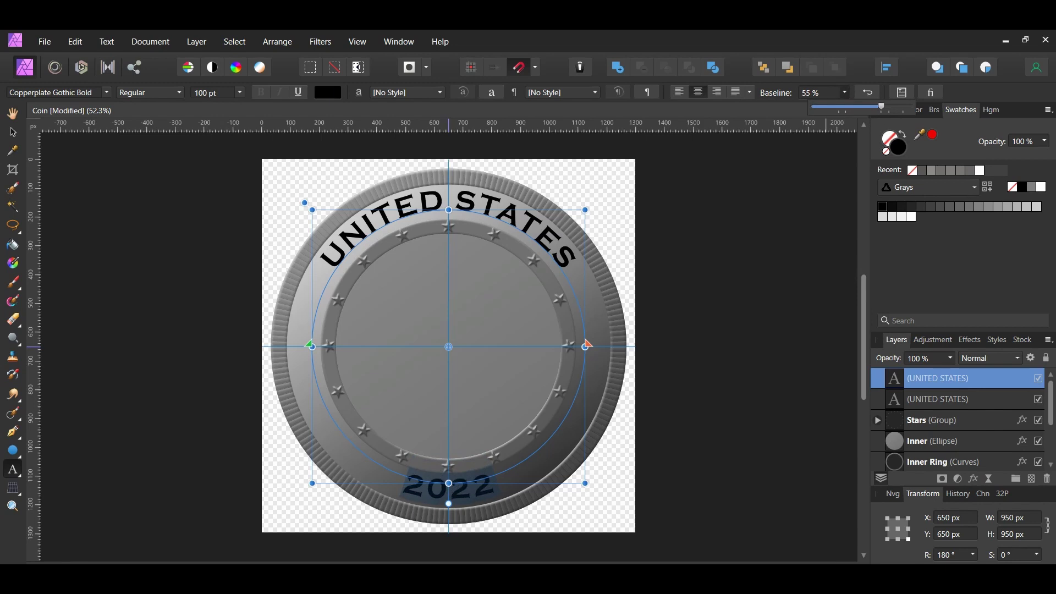
{"action": "type", "text": "65"}
{"action": "key", "text": "Return"}
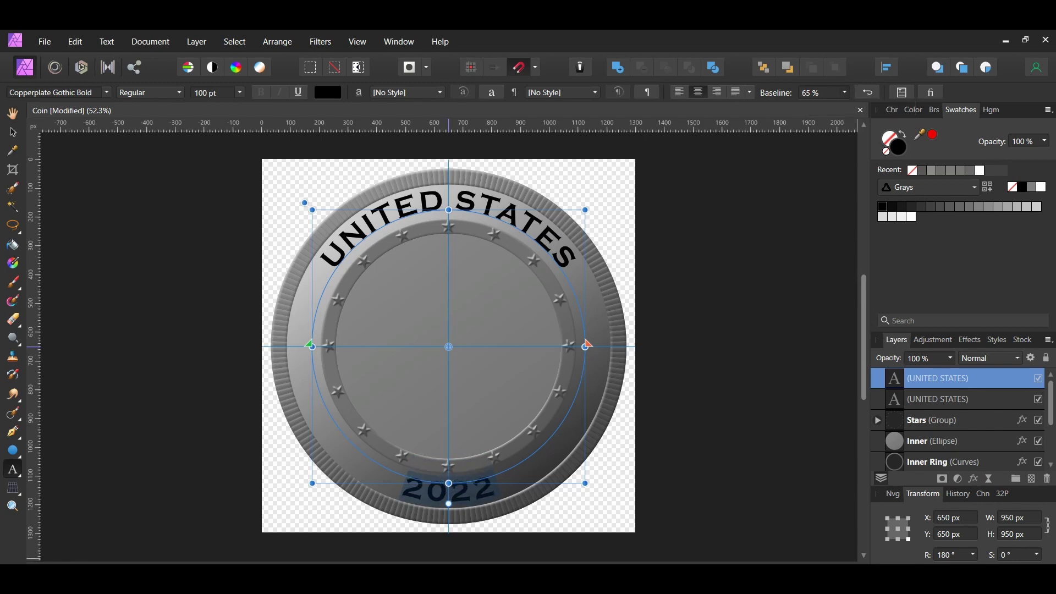
- Colour both the 2022 and UNITED STATES texts grey #8A8A8A
{"action": "left_click", "coordinate": [927, 401], "text": "shift"}
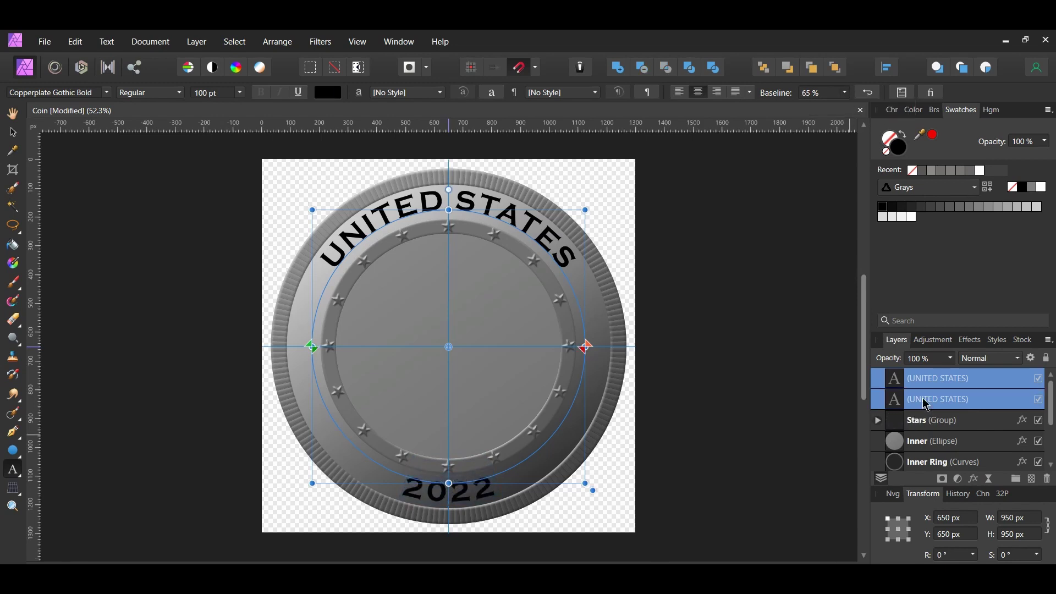
{"action": "double_click", "coordinate": [899, 145]}
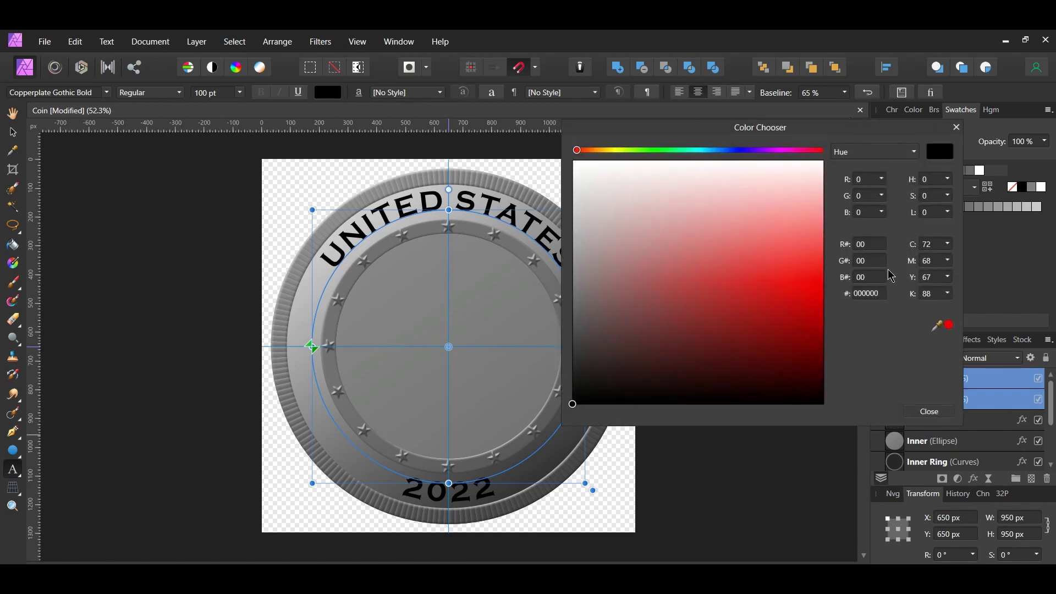
{"action": "left_click", "coordinate": [875, 294]}
{"action": "type", "text": "8A8A8A"}
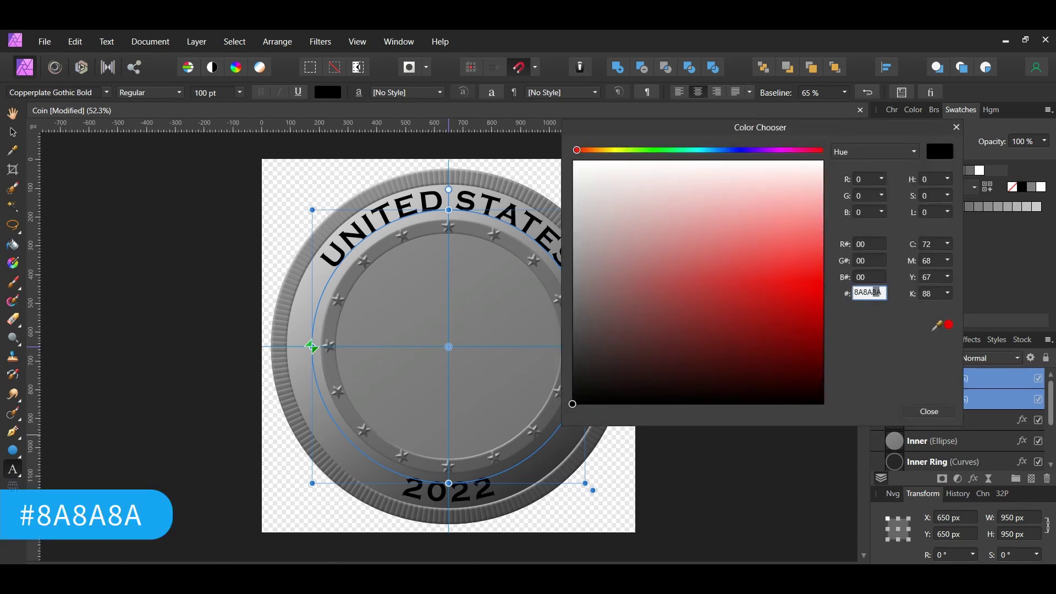
{"action": "key", "text": "Return"}
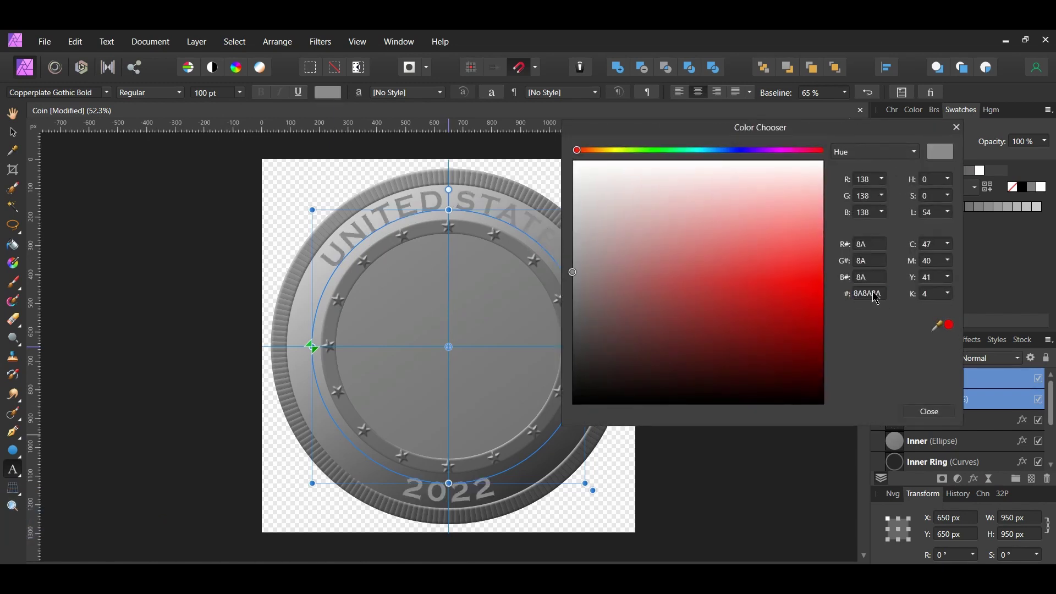
{"action": "left_click", "coordinate": [929, 411]}
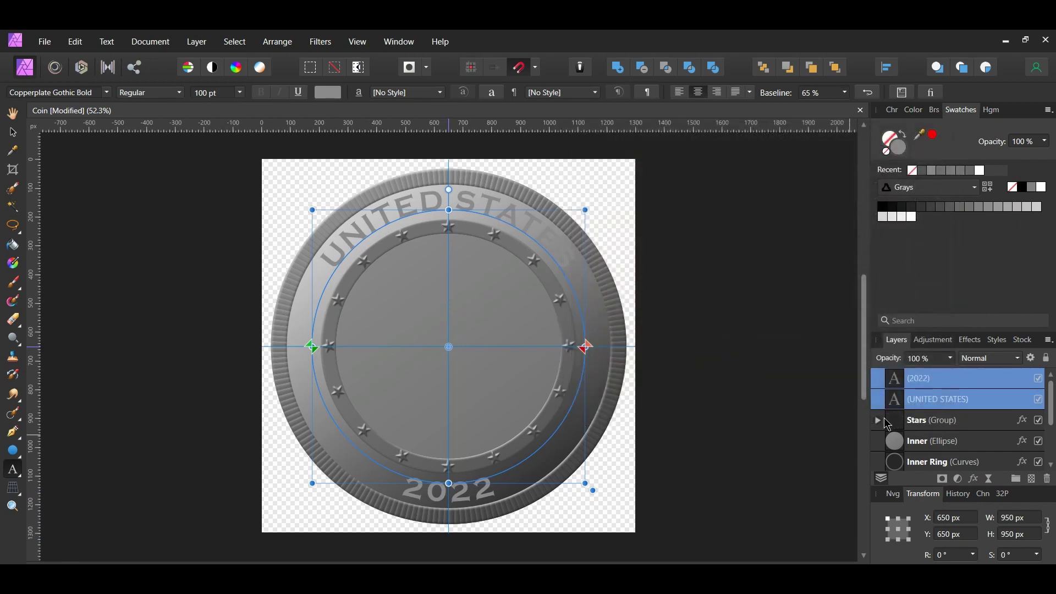
- Copy the Outer Ring layer and paste only its layer effects onto the UNITED STATES text
{"action": "scroll", "coordinate": [924, 424], "scroll_direction": "down", "scroll_amount": 2}
{"action": "left_click", "coordinate": [953, 421]}
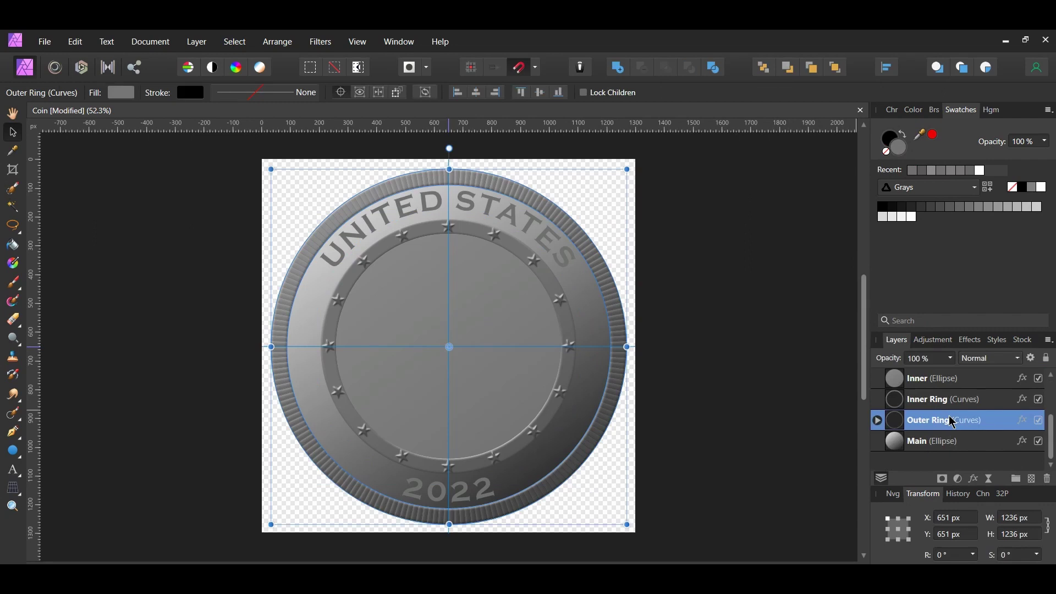
{"action": "scroll", "coordinate": [953, 421], "scroll_direction": "up", "scroll_amount": 2}
{"action": "left_click", "coordinate": [950, 406]}
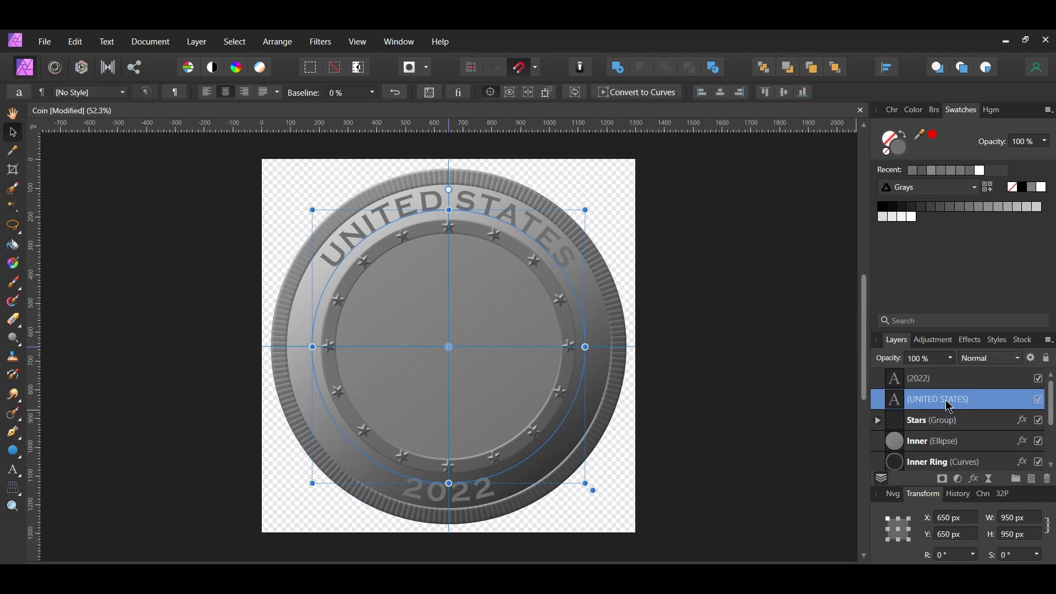
{"action": "left_click", "coordinate": [75, 41]}
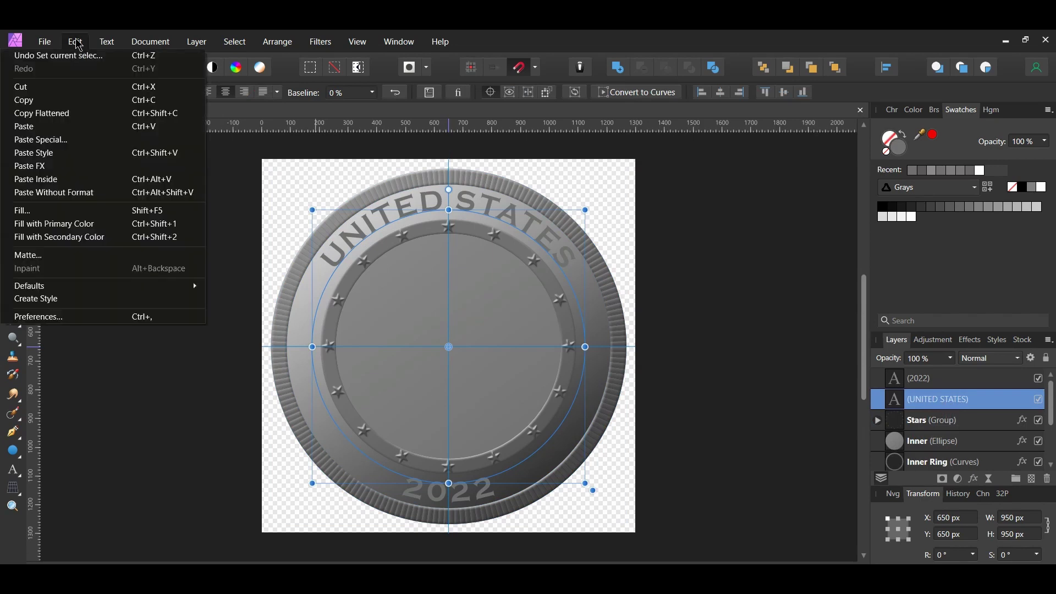
{"action": "left_click", "coordinate": [76, 173]}
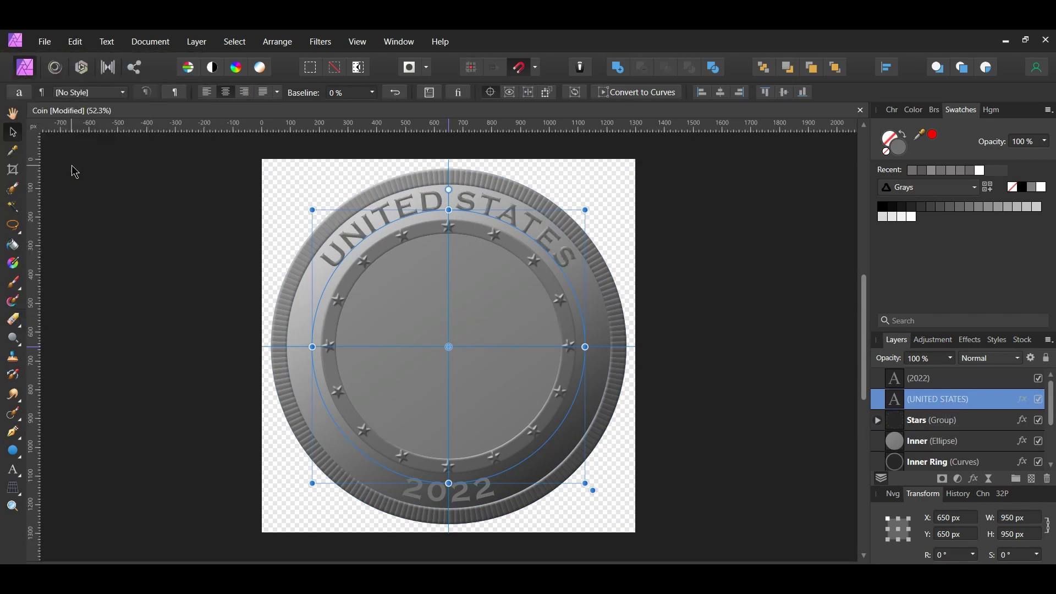
- Lower the opacity of the UNITED STATES text's Gradient Overlay effect
{"action": "left_click", "coordinate": [1027, 401]}
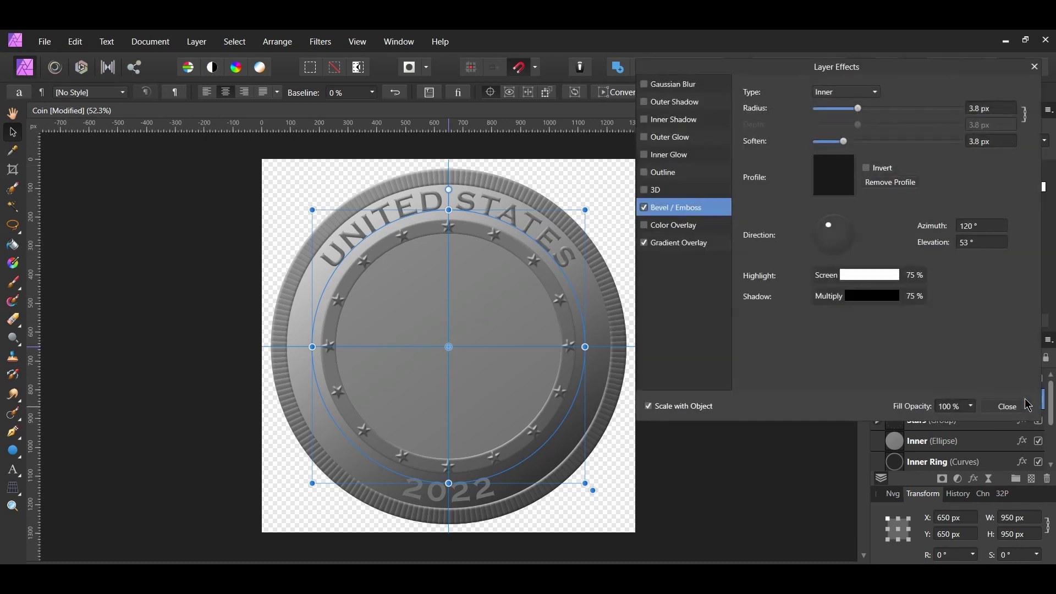
{"action": "left_click", "coordinate": [687, 244]}
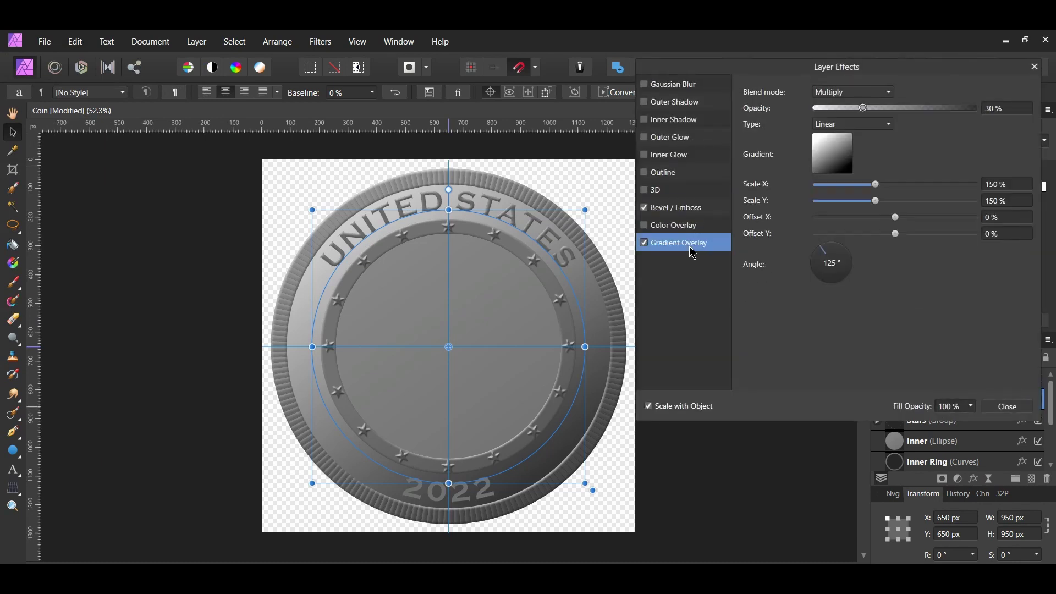
{"action": "left_click_drag", "start_coordinate": [863, 108], "coordinate": [840, 113]}
- Unlink radius from depth in the UNITED STATES text's Bevel / Emboss effect and set the radius to 10 px
{"action": "left_click", "coordinate": [696, 213]}
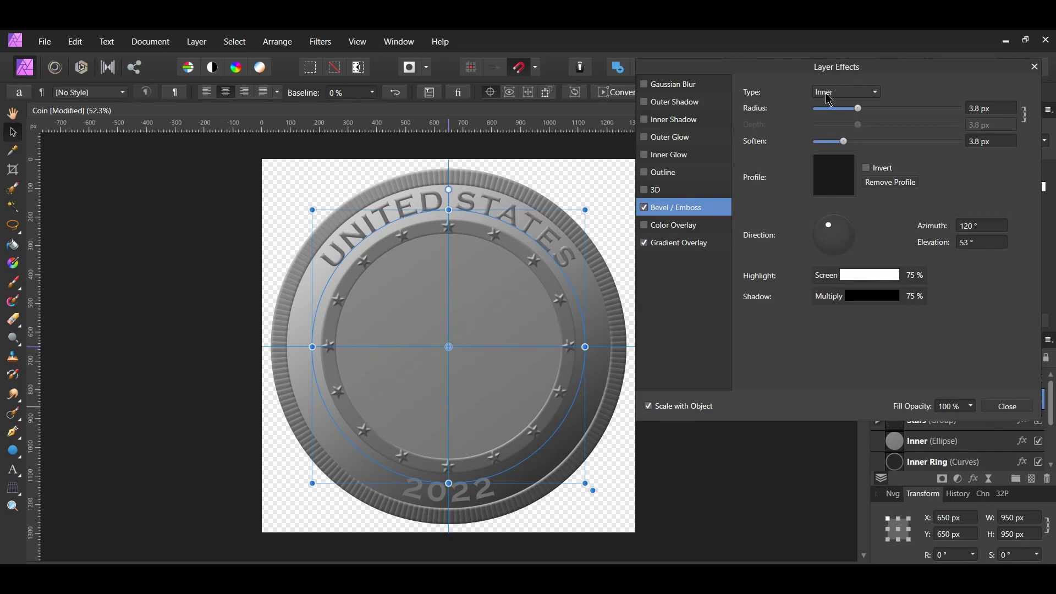
{"action": "left_click", "coordinate": [1025, 114]}
{"action": "left_click", "coordinate": [988, 107]}
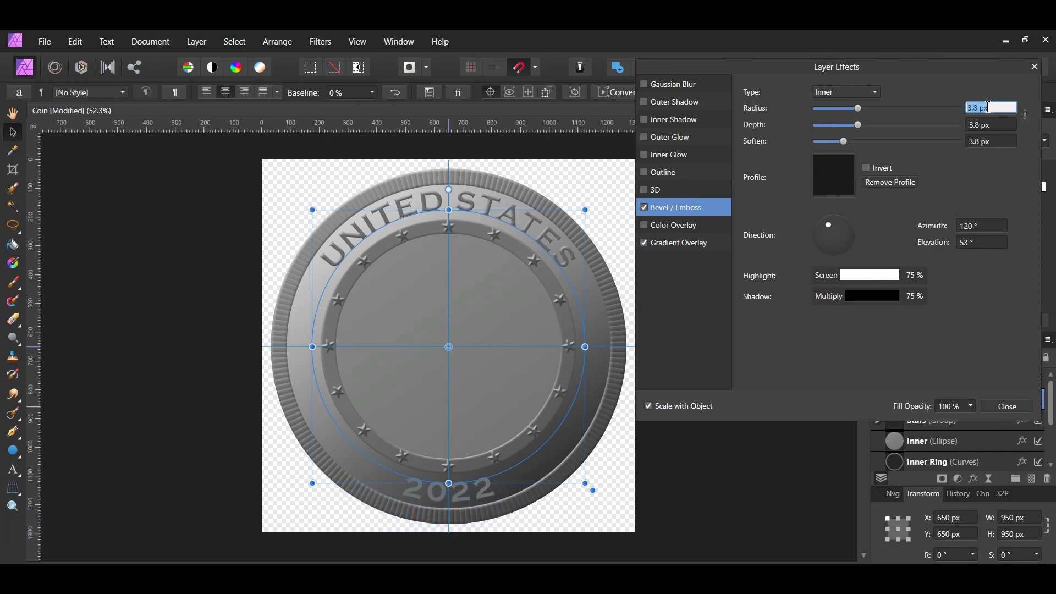
{"action": "type", "text": "10"}
{"action": "key", "text": "Return"}
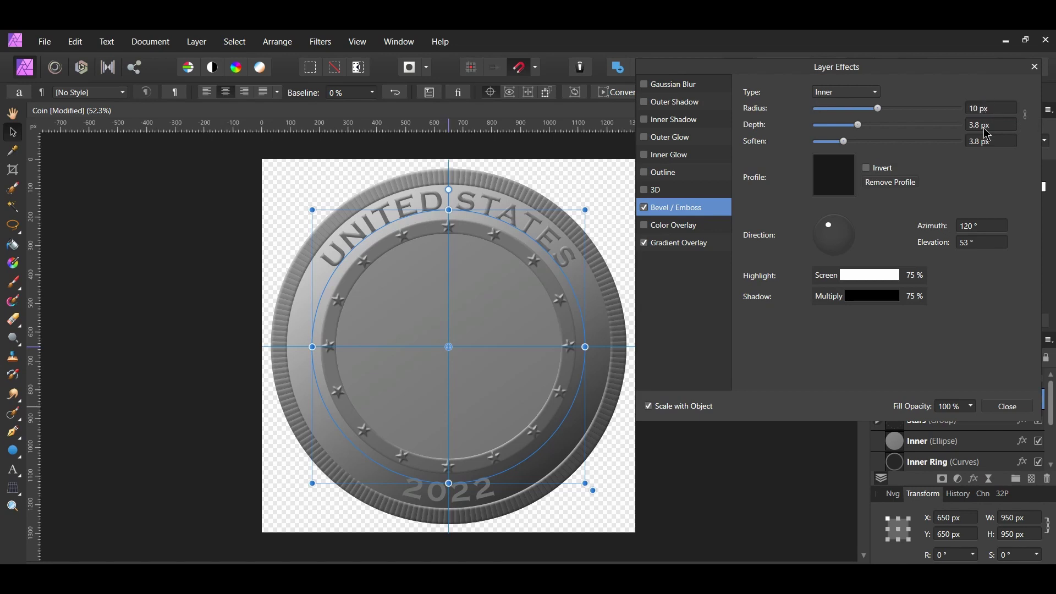
- Set the UNITED STATES text's Bevel / Emboss depth to 12 px and soften to 3 px
{"action": "left_click", "coordinate": [984, 127]}
{"action": "type", "text": "12"}
{"action": "key", "text": "Return"}
{"action": "left_click", "coordinate": [984, 143]}
{"action": "type", "text": "3"}
{"action": "key", "text": "Return"}
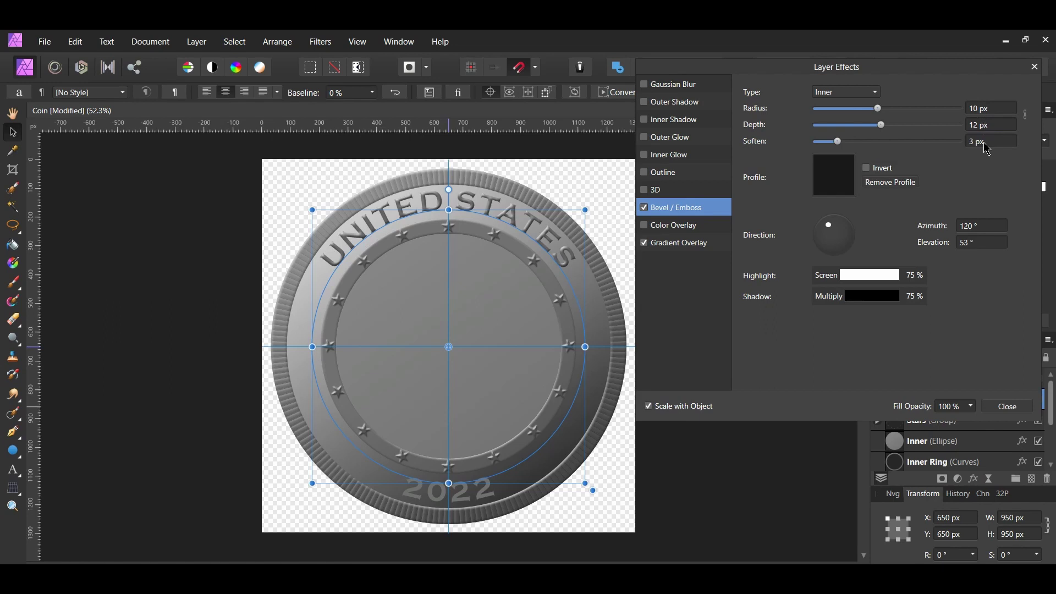
{"action": "left_click", "coordinate": [1005, 407]}
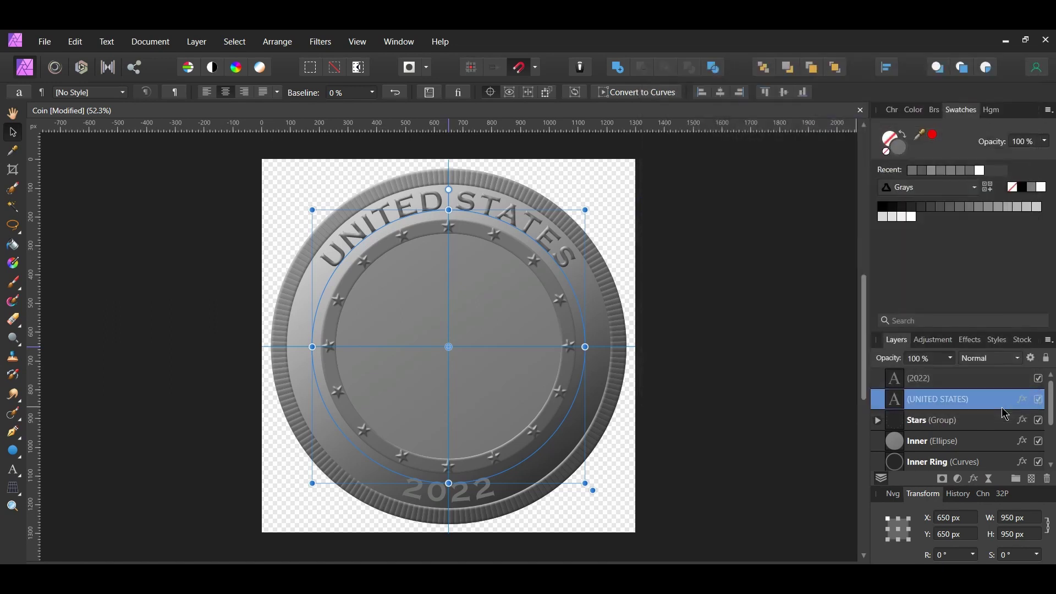
- Paste only the copied layer effects onto the 2022 text layer
{"action": "left_click", "coordinate": [988, 378]}
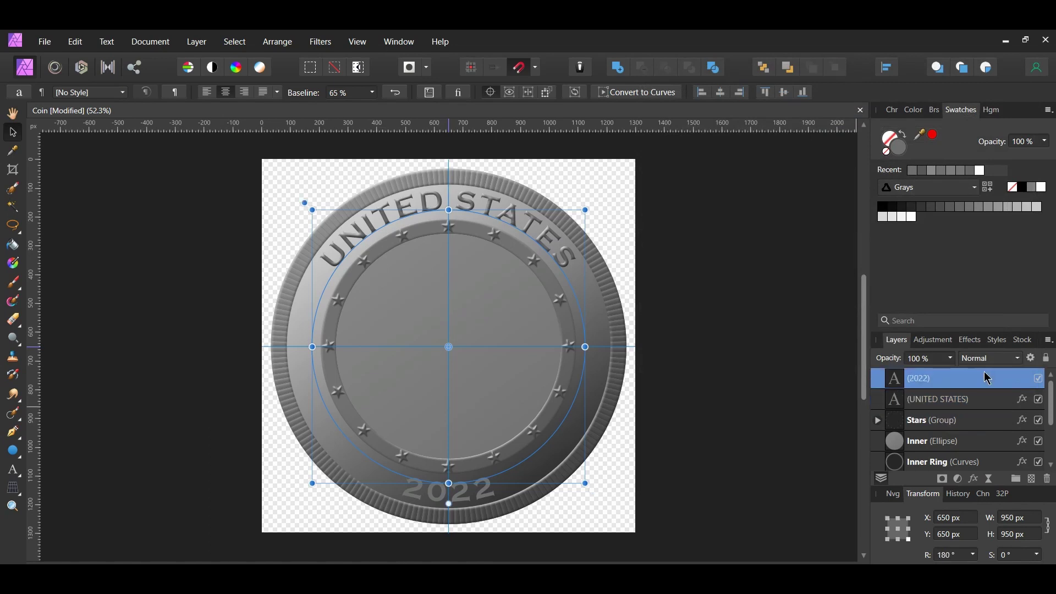
{"action": "left_click", "coordinate": [75, 42]}
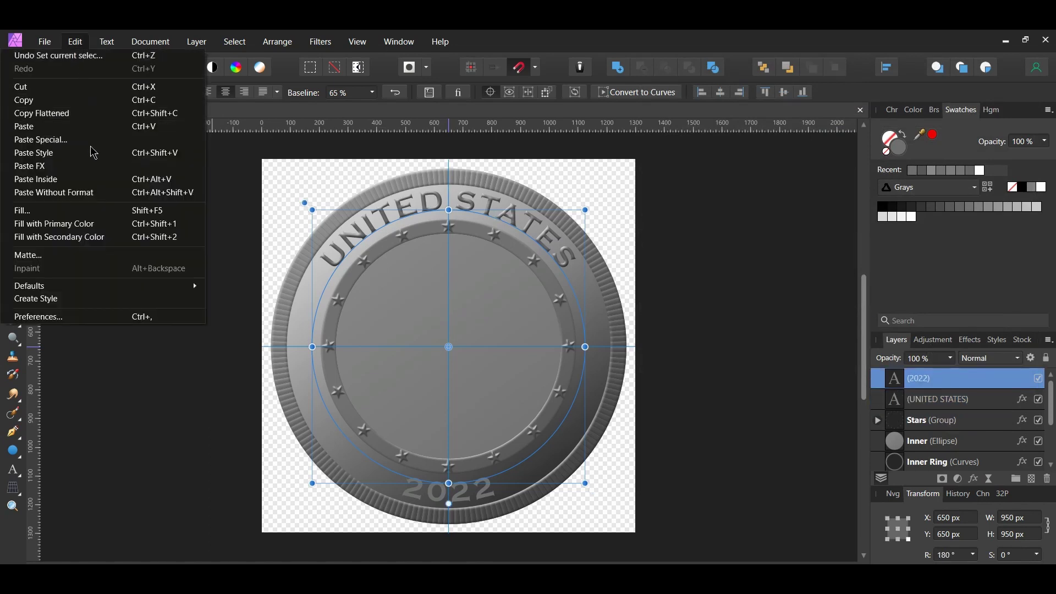
{"action": "left_click", "coordinate": [94, 166]}
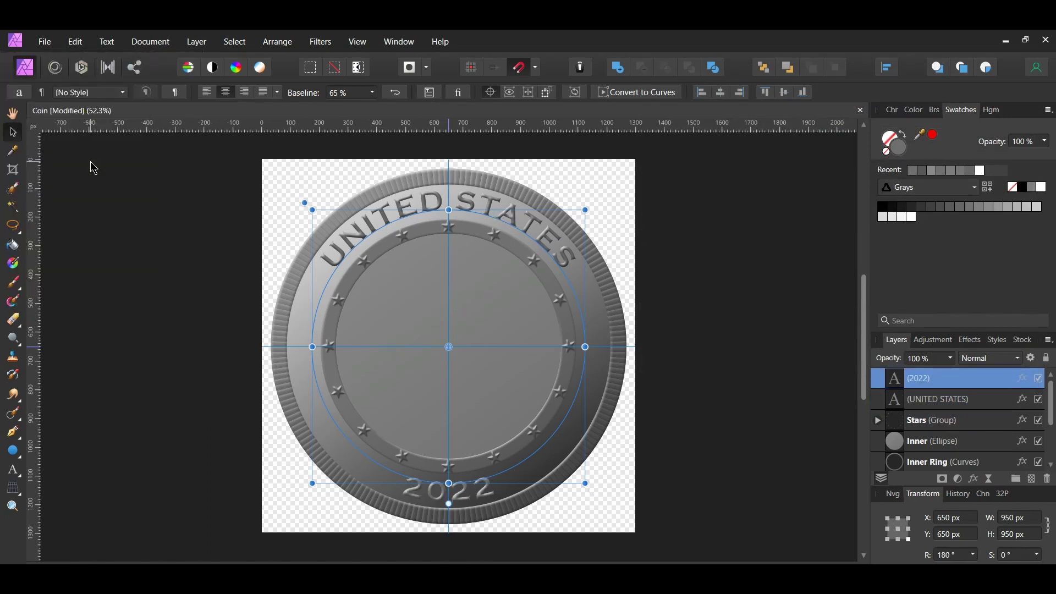
- Raise the opacity of the 2022 text's Gradient Overlay effect
{"action": "left_click", "coordinate": [1022, 378]}
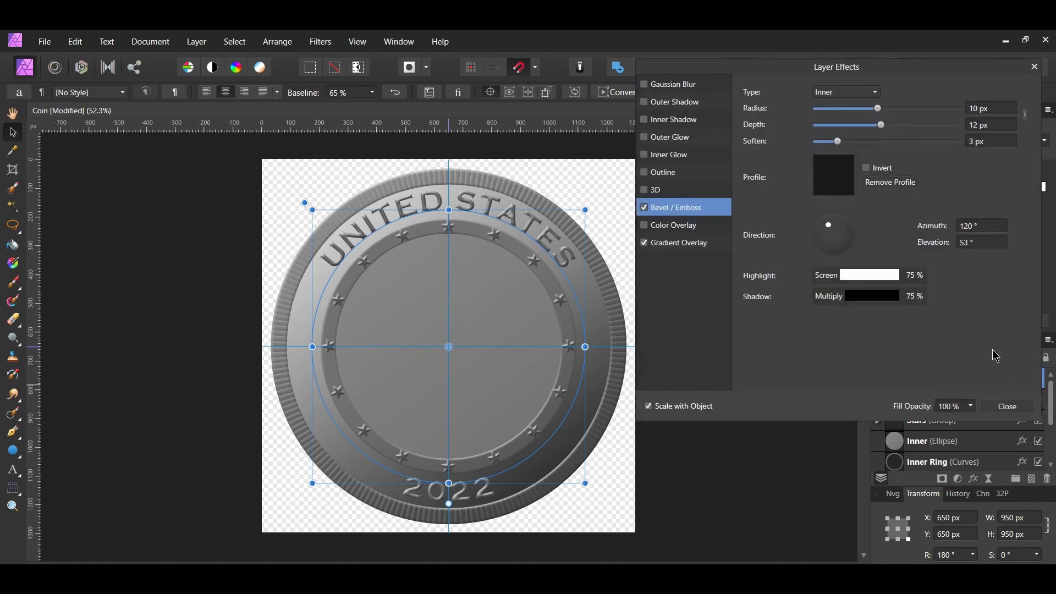
{"action": "left_click", "coordinate": [705, 247]}
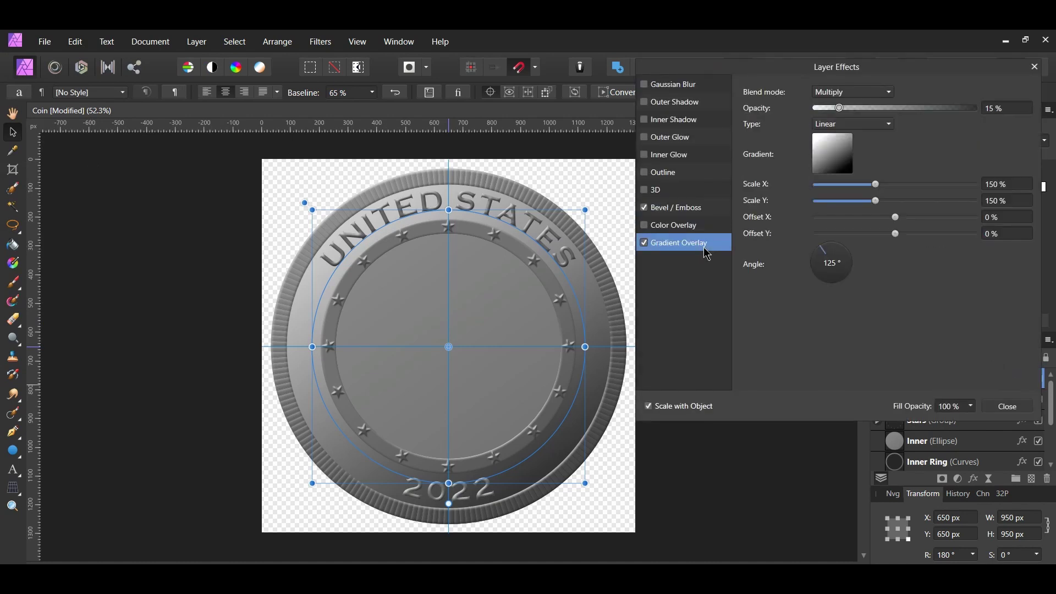
{"action": "left_click_drag", "start_coordinate": [843, 113], "coordinate": [880, 109]}
- Set the 2022 text's Bevel / Emboss radius to 7 px and depth to 30 px
{"action": "left_click", "coordinate": [704, 207]}
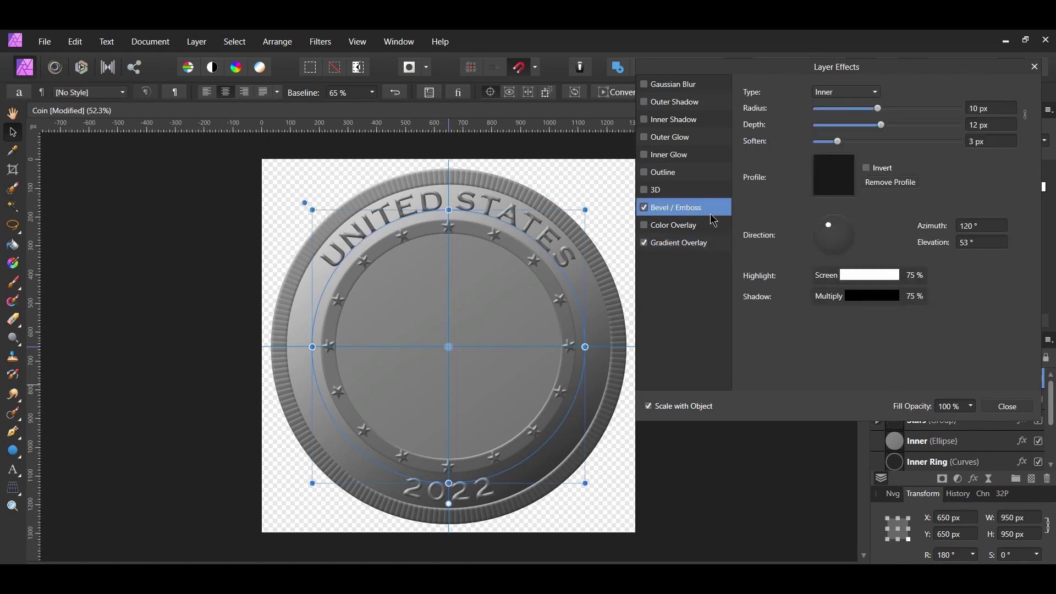
{"action": "left_click", "coordinate": [986, 113]}
{"action": "type", "text": "7"}
{"action": "key", "text": "Return"}
{"action": "left_click", "coordinate": [985, 127]}
{"action": "type", "text": "30"}
{"action": "key", "text": "Return"}
{"action": "left_click", "coordinate": [1008, 406]}
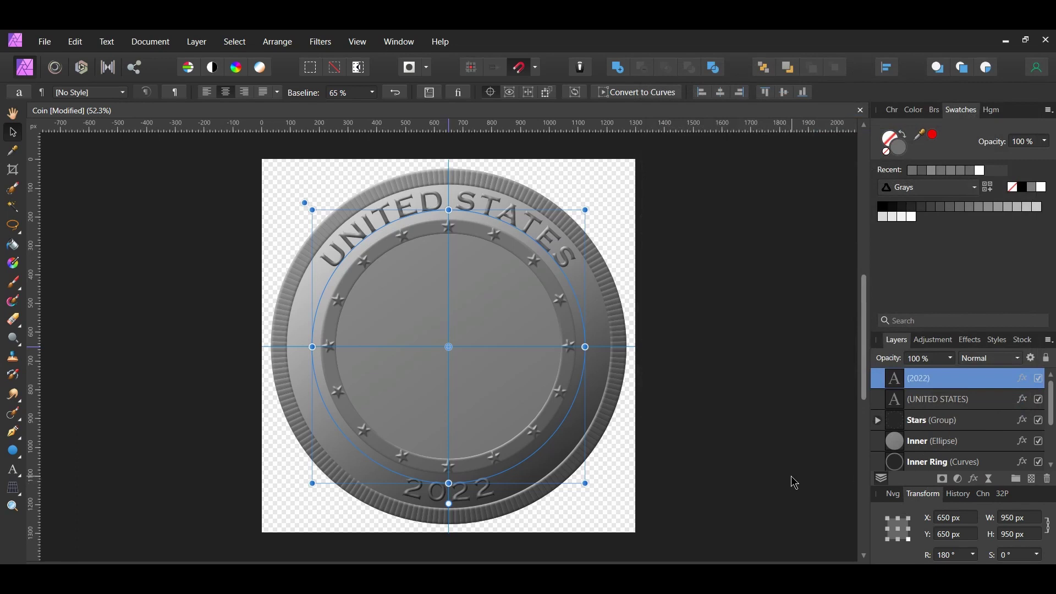
- Open the Unsplash side-profile photo of the bearded man from the Coin folder
{"action": "left_click", "coordinate": [45, 42]}
{"action": "left_click", "coordinate": [28, 187]}
{"action": "left_click", "coordinate": [238, 165]}
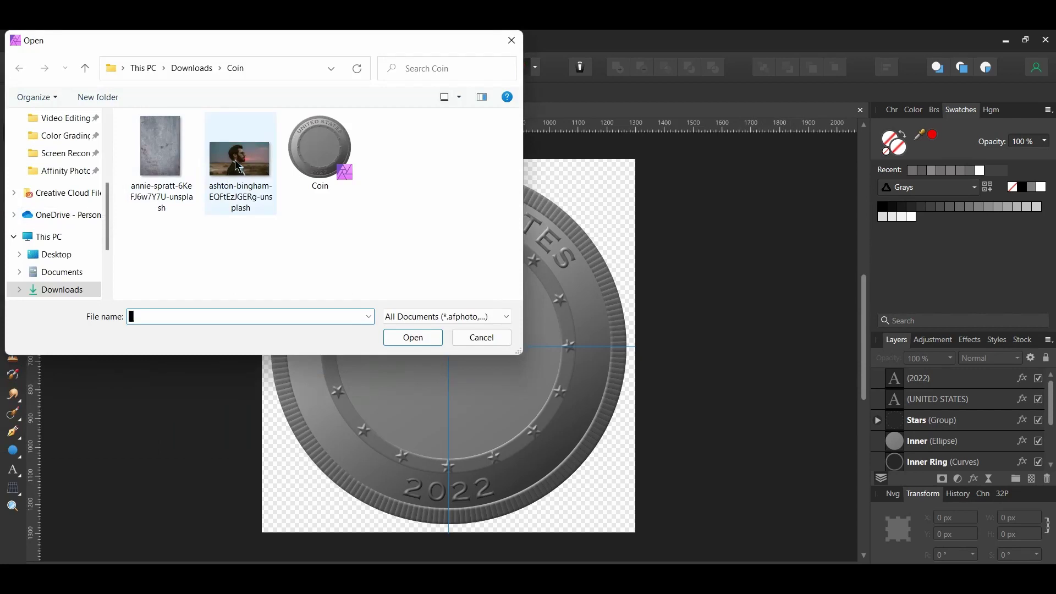
{"action": "left_click", "coordinate": [401, 338]}
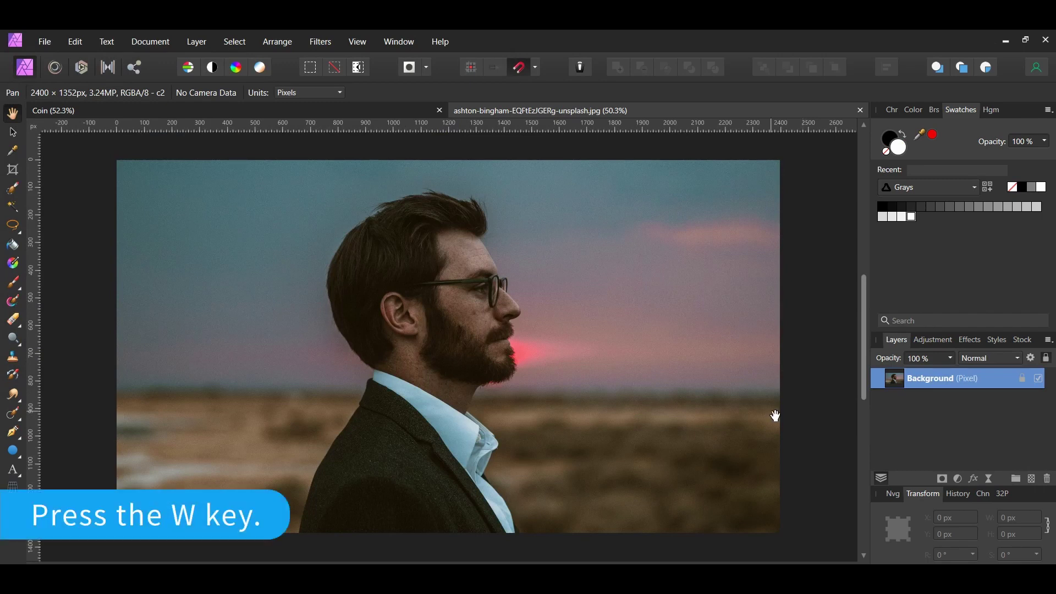
- Select the man's head, shirt and jacket with the Selection Brush
{"action": "key", "text": "w"}
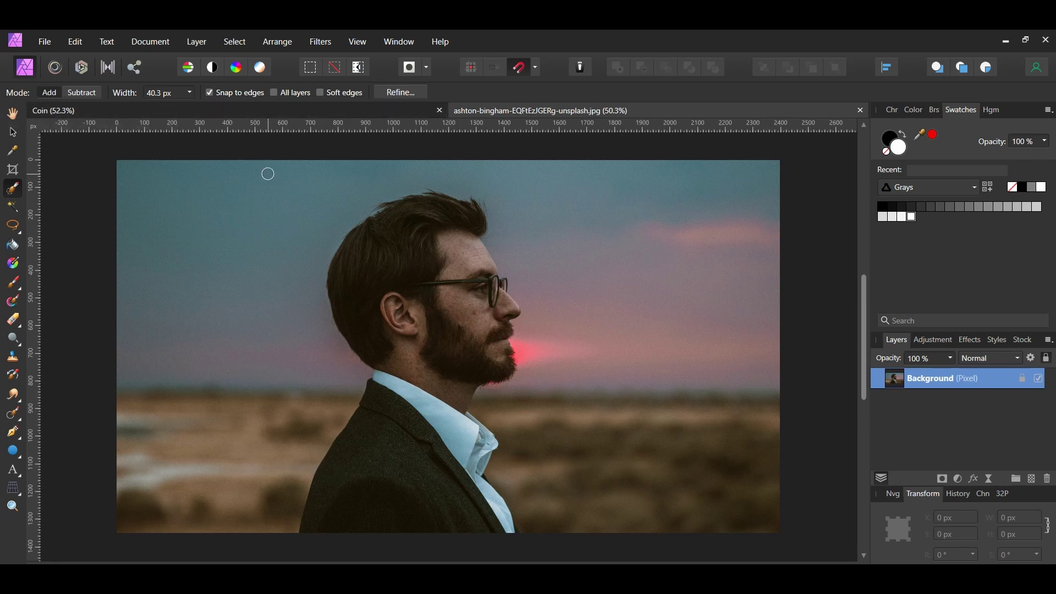
{"action": "mouse_move", "coordinate": [420, 224]}
{"action": "left_mouse_down"}
{"action": "mouse_move", "coordinate": [393, 227]}
{"action": "mouse_move", "coordinate": [437, 228]}
{"action": "left_mouse_up"}
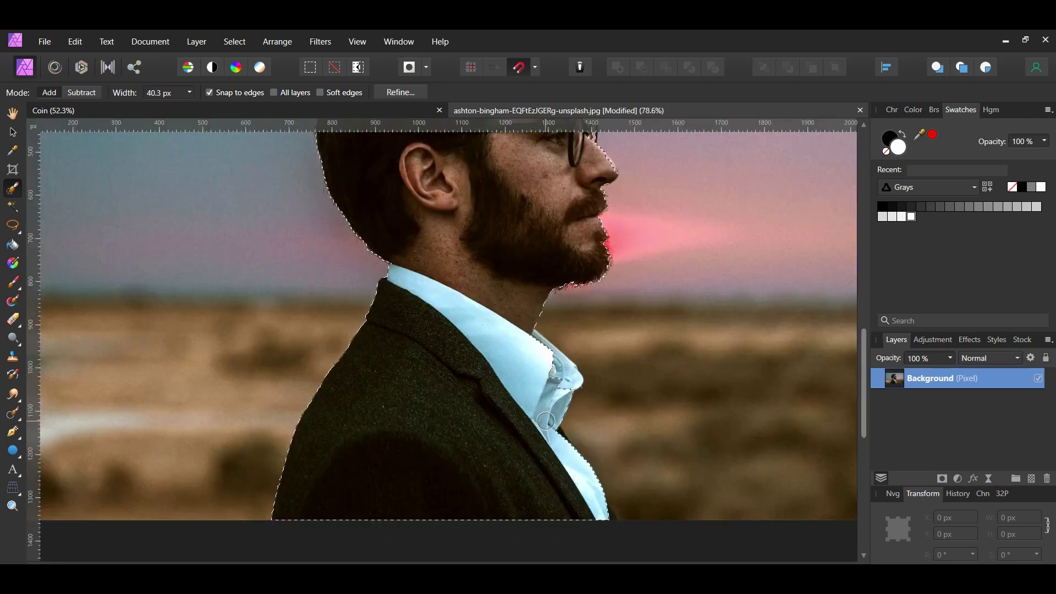
{"action": "scroll", "coordinate": [546, 420], "scroll_direction": "down", "scroll_amount": 5}
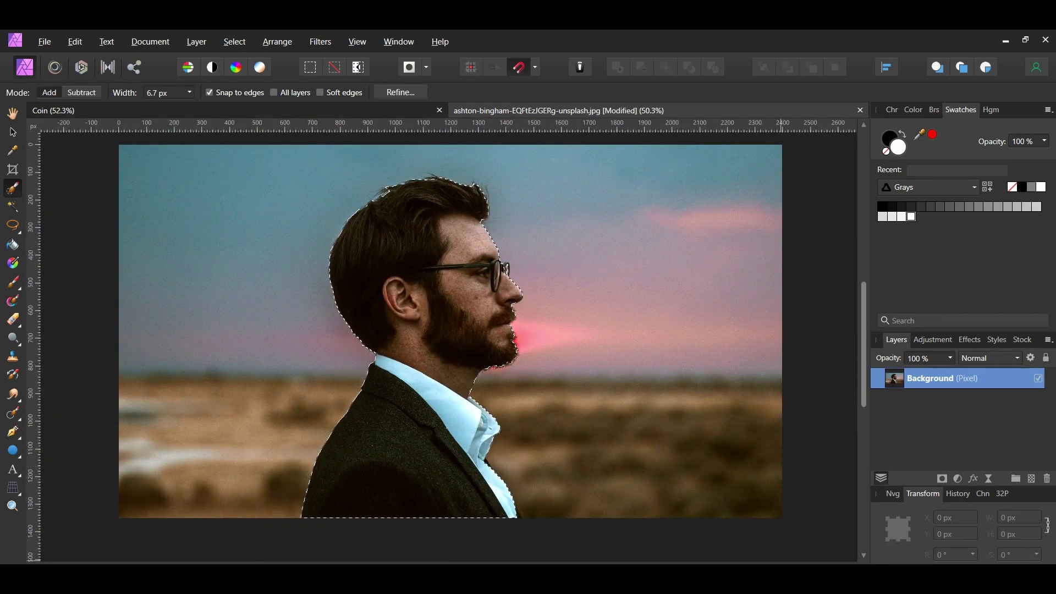
- Duplicate the selected man onto a new layer, deselect, and hide the original photo layer
{"action": "key", "text": "ctrl+j"}
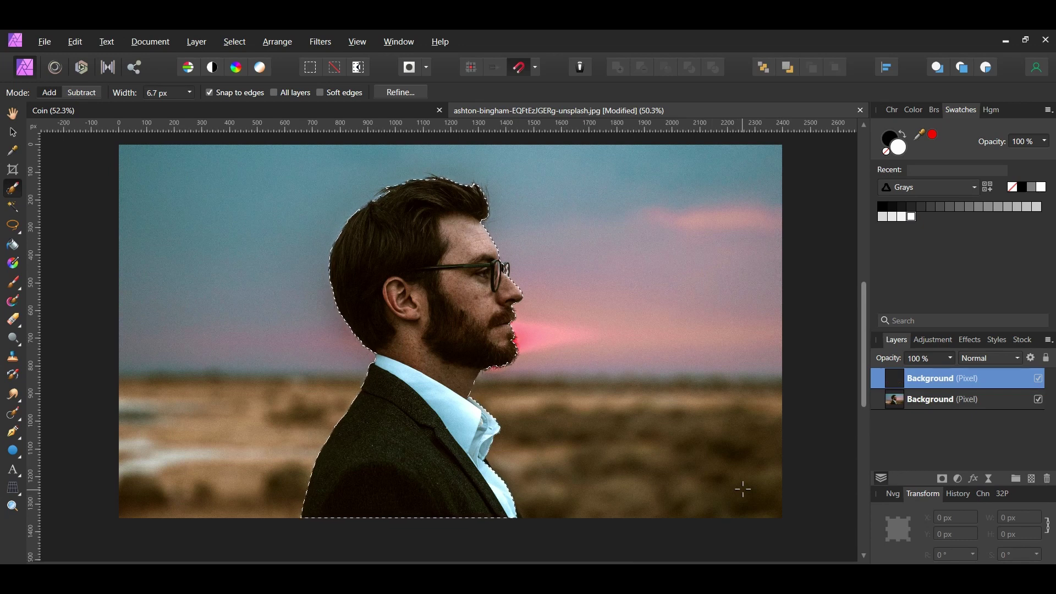
{"action": "key", "text": "ctrl+d"}
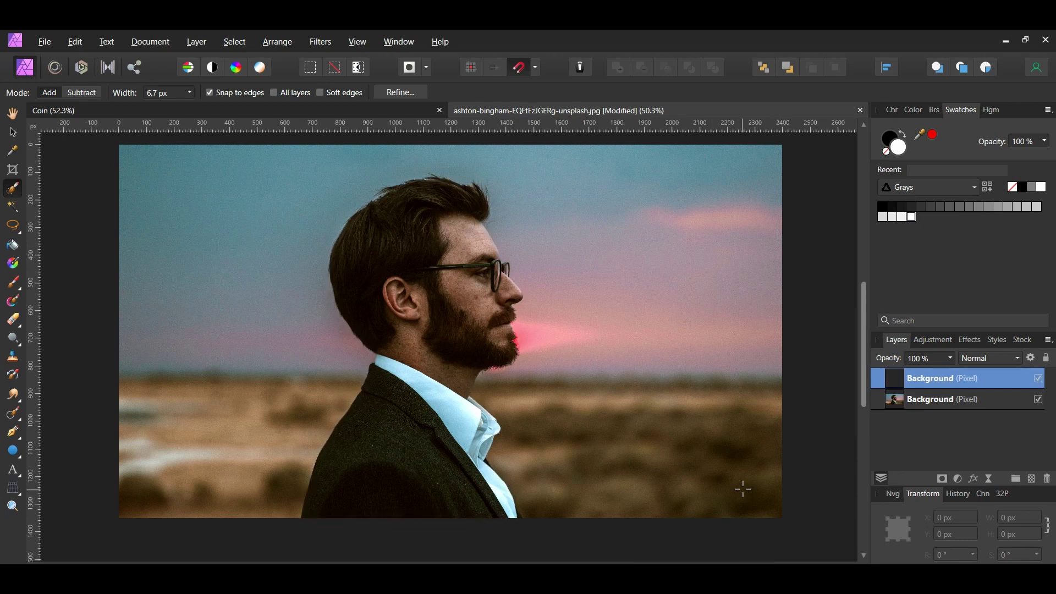
{"action": "left_click", "coordinate": [1039, 400]}
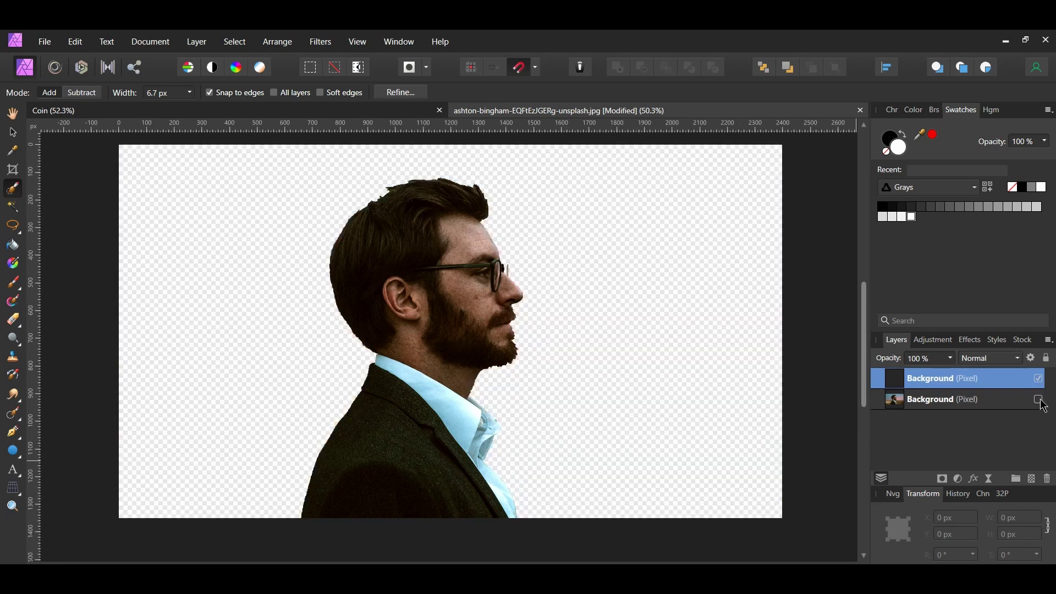
- Duplicate the man's cutout layer twice and hide the lowest of the three cutouts
{"action": "key", "text": "v"}
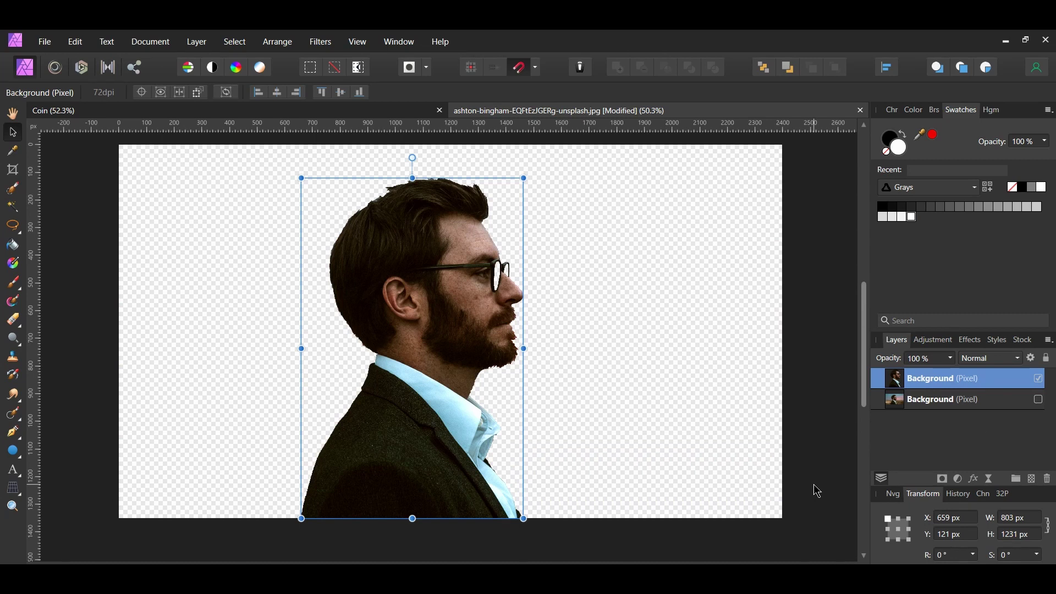
{"action": "key", "text": "ctrl+j"}
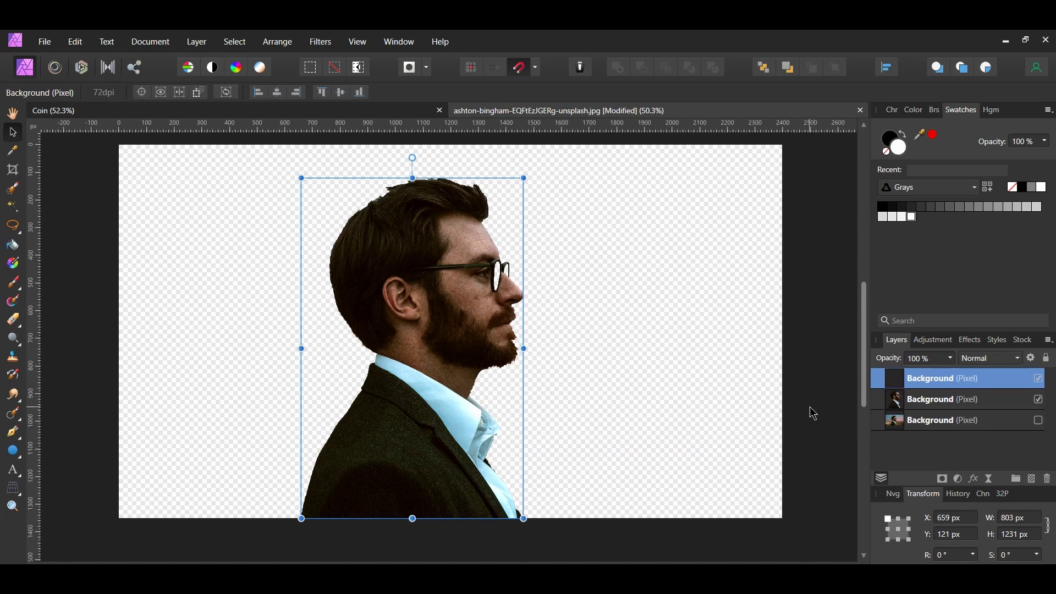
{"action": "key", "text": "ctrl+j"}
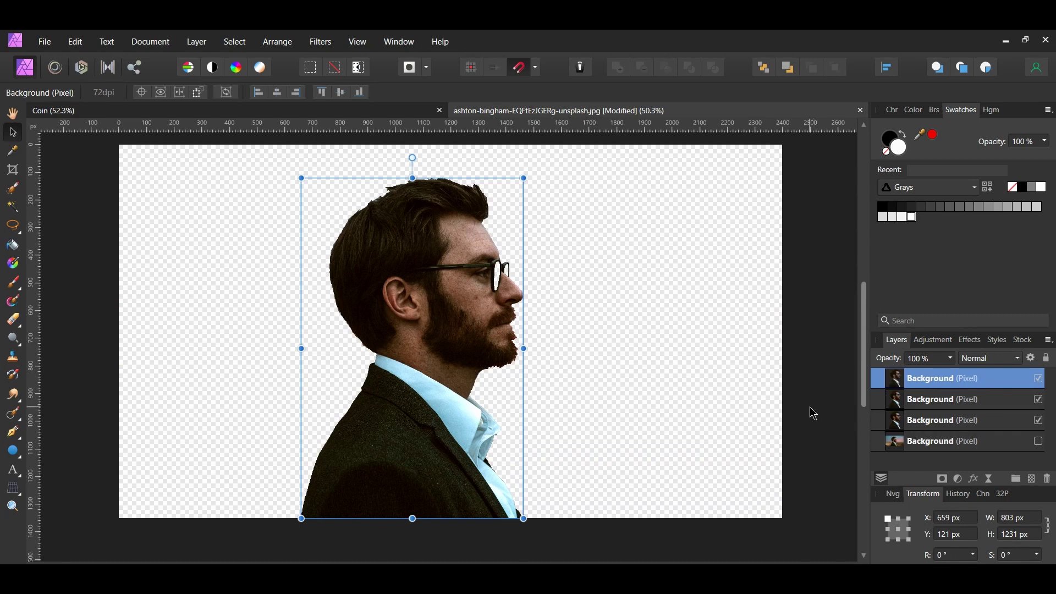
{"action": "left_click", "coordinate": [1040, 421]}
- Invert the top cutout layer and set its blend mode to Color Dodge
{"action": "key", "text": "ctrl+i"}
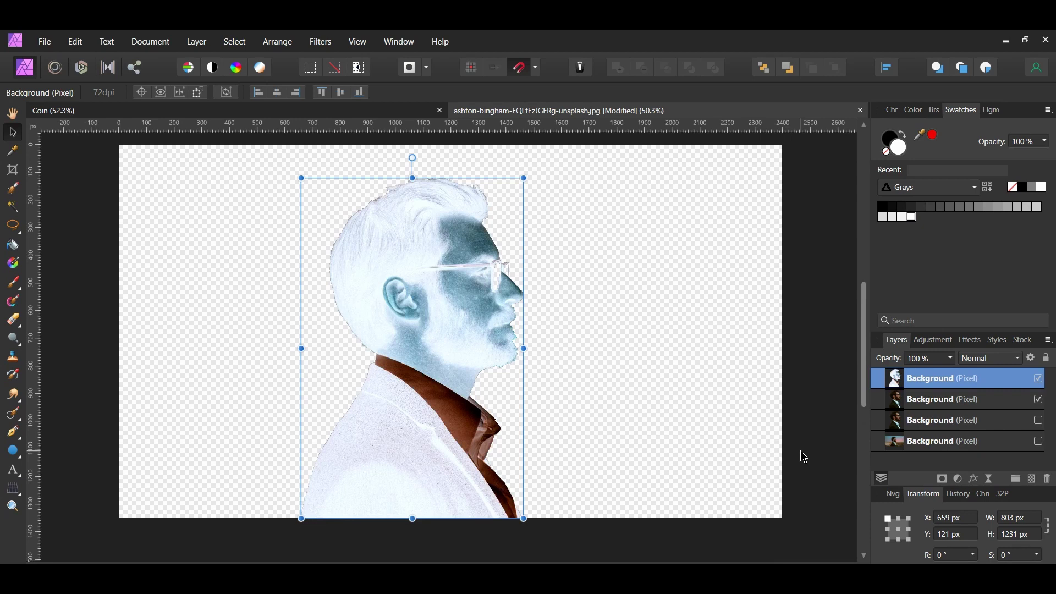
{"action": "left_click", "coordinate": [990, 358]}
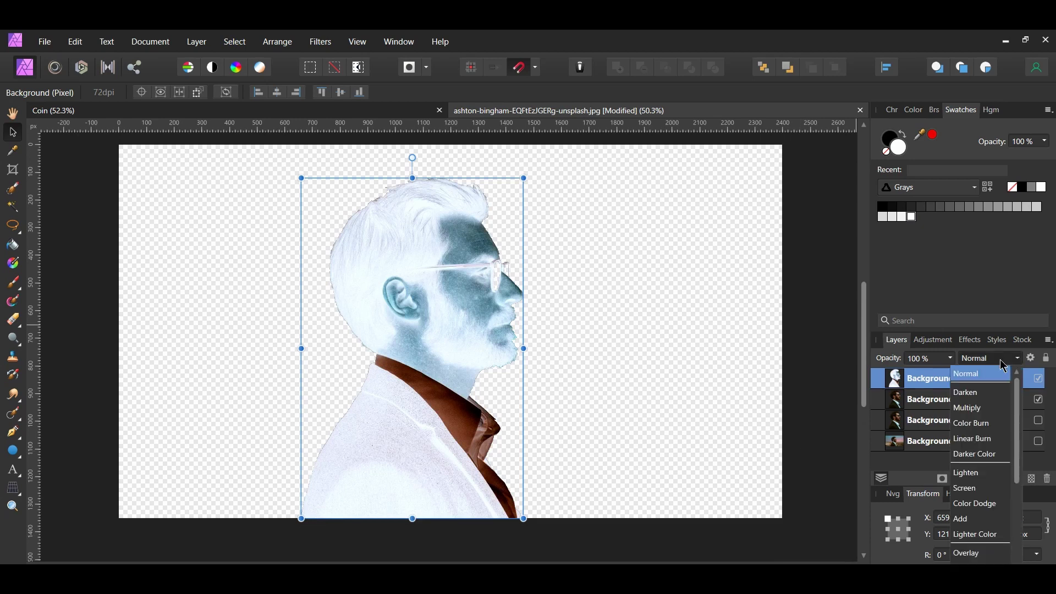
{"action": "left_click", "coordinate": [989, 507]}
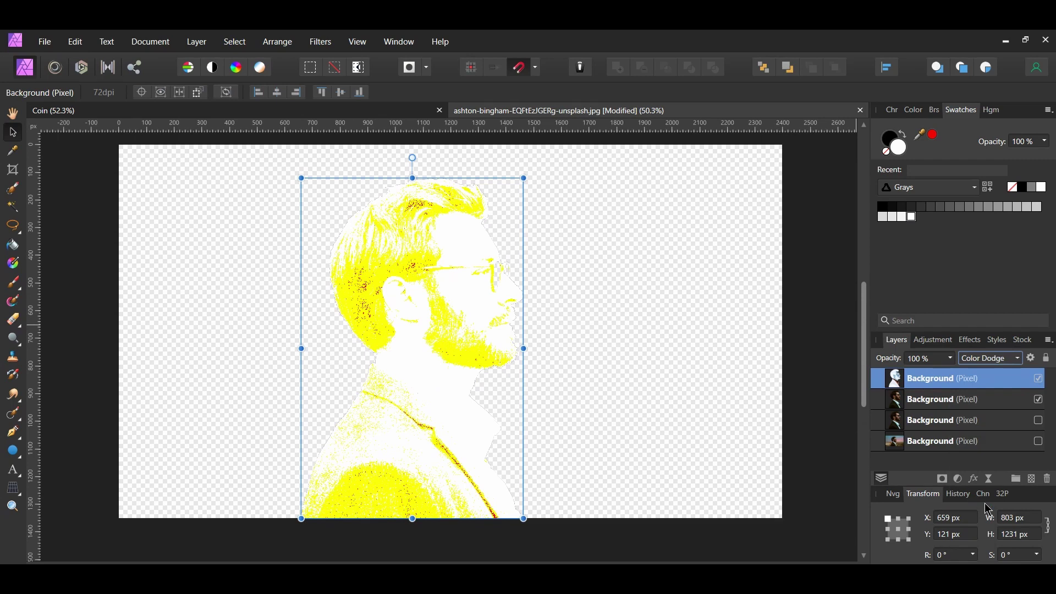
- Add a live Gaussian Blur to the inverted cutout with a small radius that brings out the portrait's line detail
{"action": "left_click", "coordinate": [991, 480]}
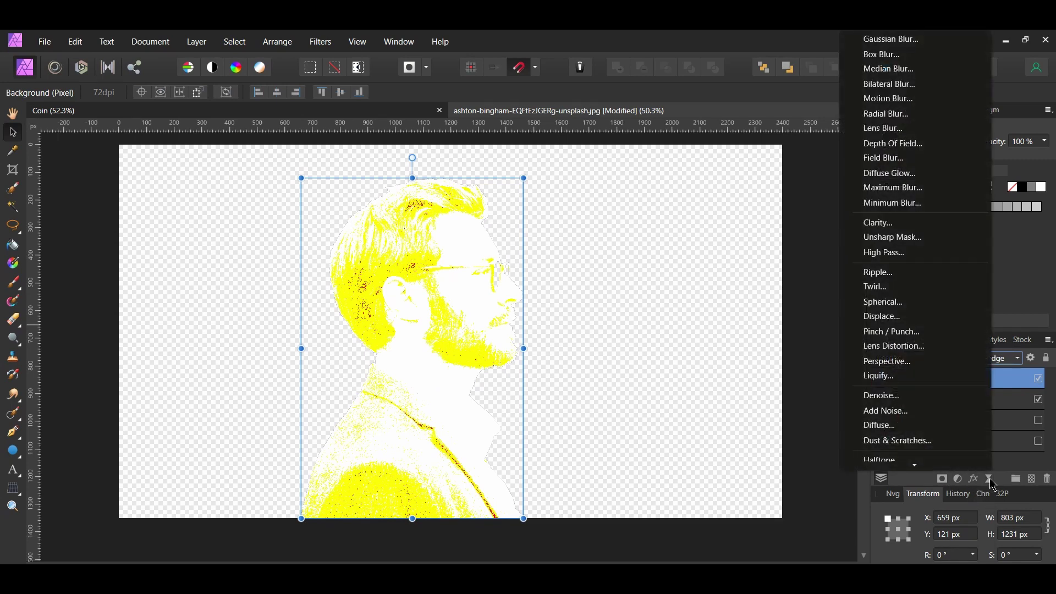
{"action": "left_click", "coordinate": [891, 39]}
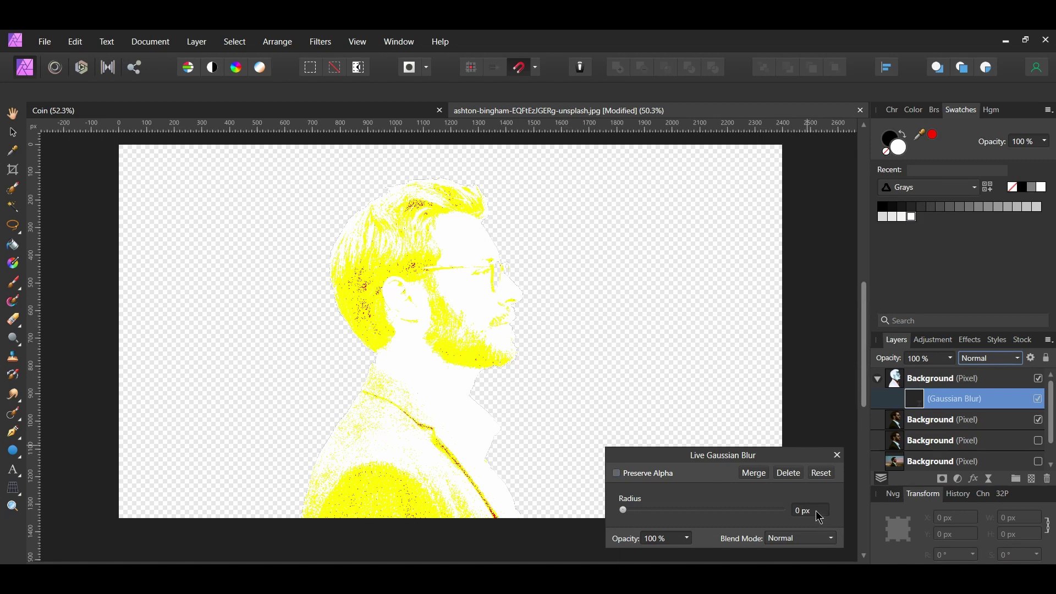
{"action": "scroll", "coordinate": [818, 512], "scroll_direction": "up", "scroll_amount": 1}
{"action": "left_click", "coordinate": [838, 456]}
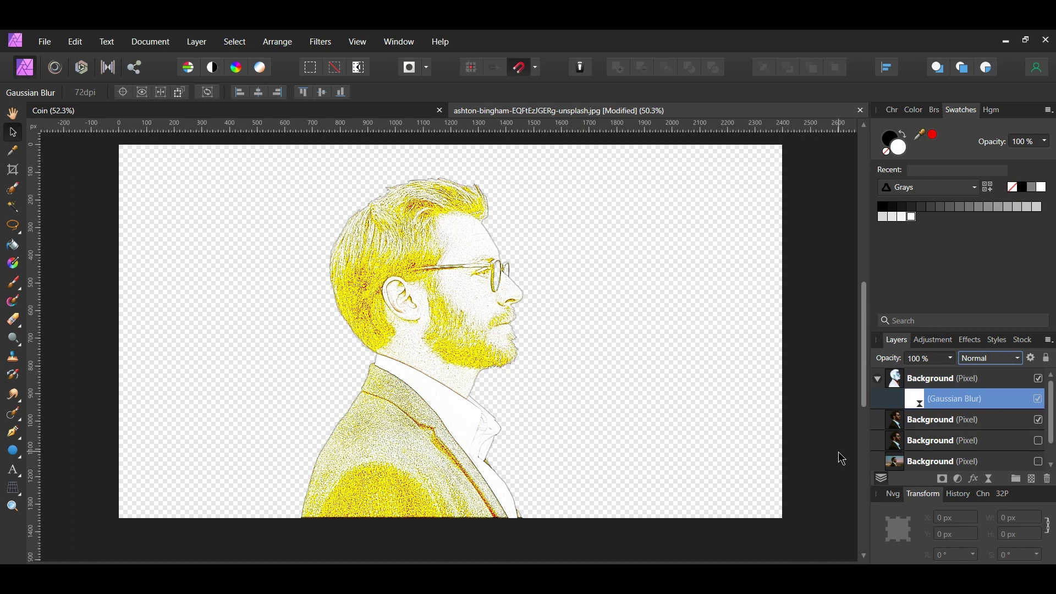
- Merge the blurred Color Dodge layer with the visible cutout layer beneath it
{"action": "left_click", "coordinate": [877, 379]}
{"action": "left_click", "coordinate": [959, 385]}
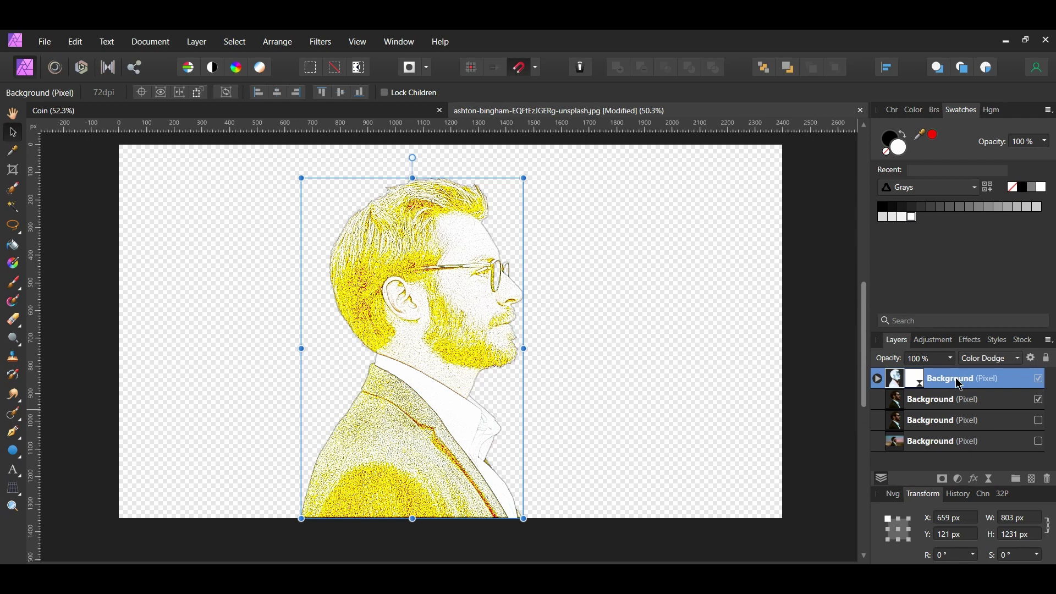
{"action": "left_click", "coordinate": [965, 405], "text": "shift"}
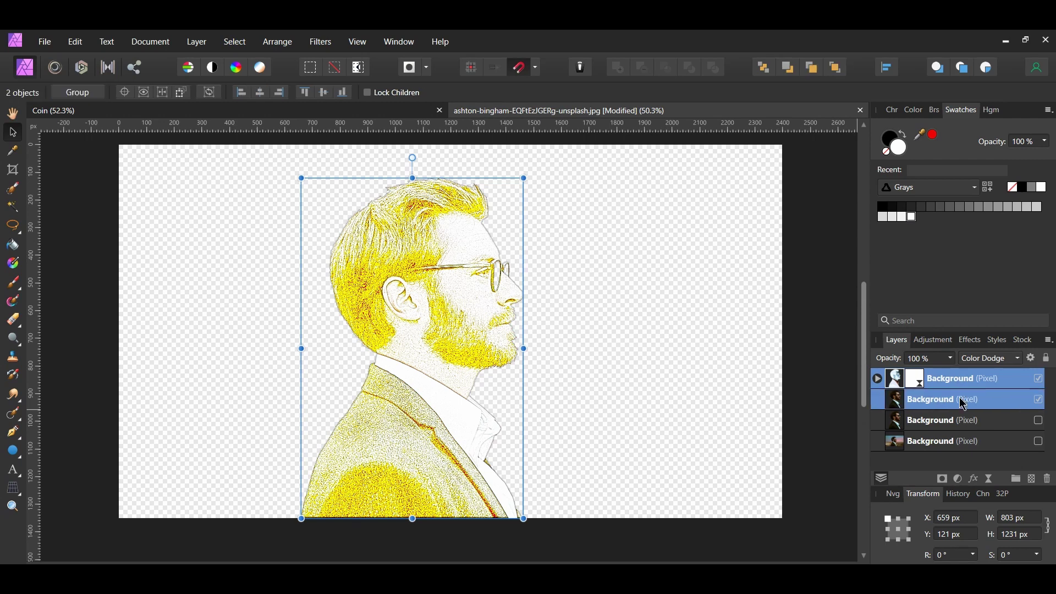
{"action": "key", "text": "ctrl+shift+e"}
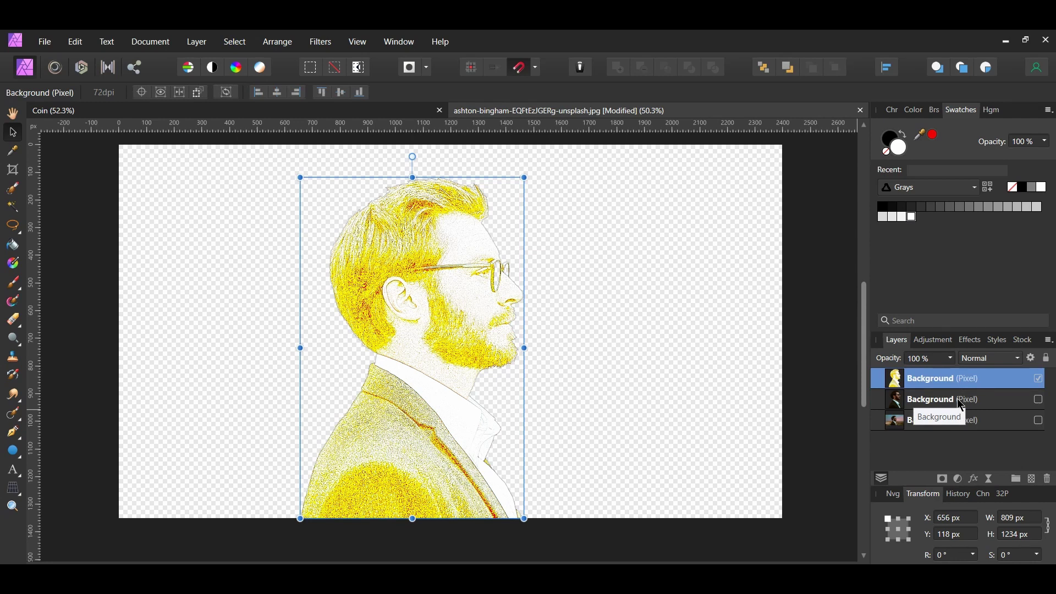
- Add a Threshold adjustment at 95% above the merged portrait and merge the two layers
{"action": "left_click", "coordinate": [959, 481]}
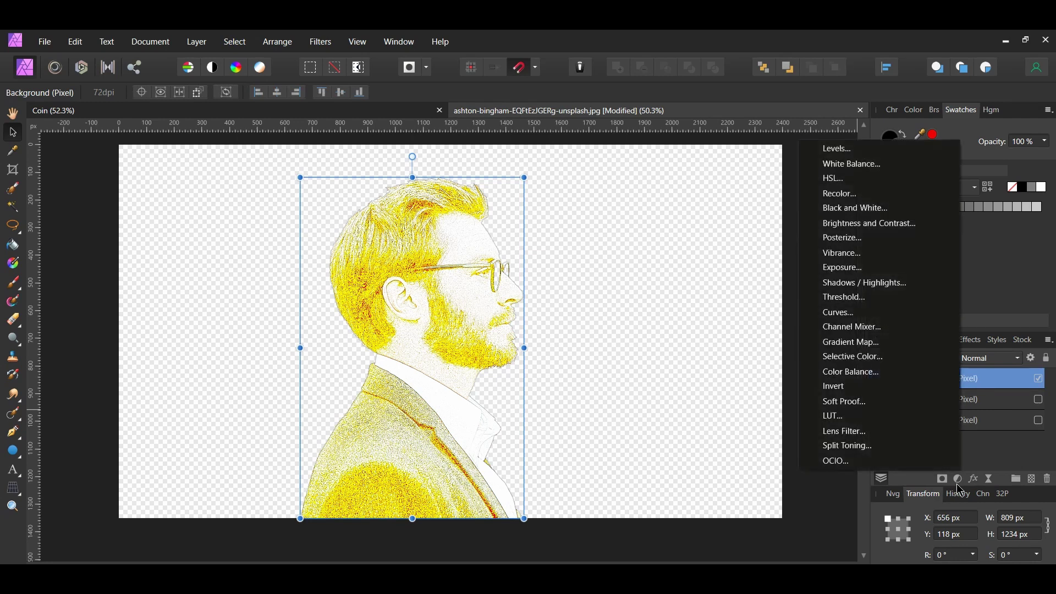
{"action": "left_click", "coordinate": [911, 302]}
{"action": "left_click_drag", "start_coordinate": [675, 362], "coordinate": [728, 289]}
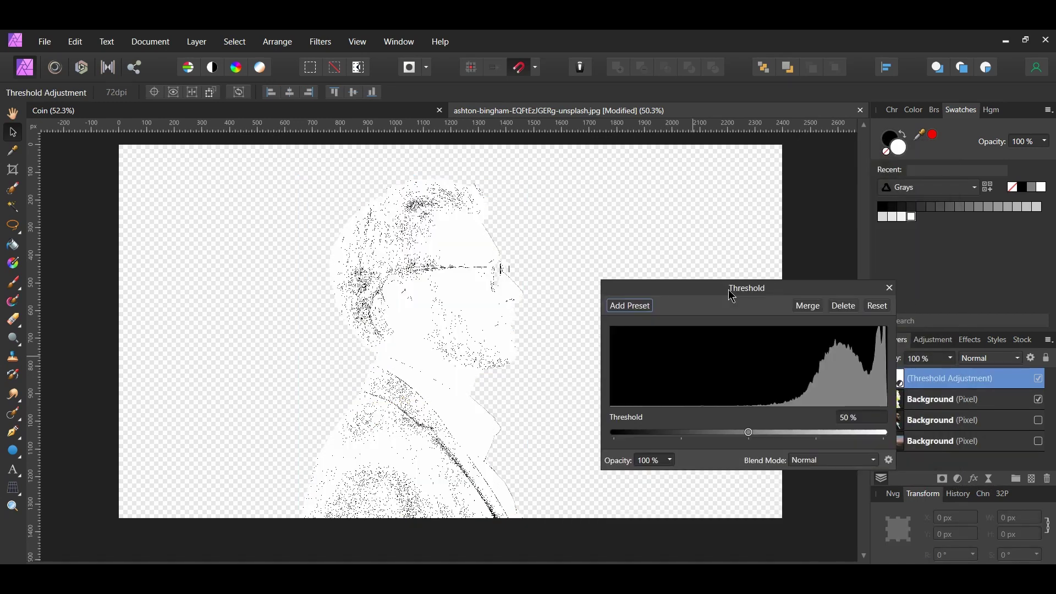
{"action": "left_click", "coordinate": [859, 419]}
{"action": "type", "text": "95"}
{"action": "key", "text": "Return"}
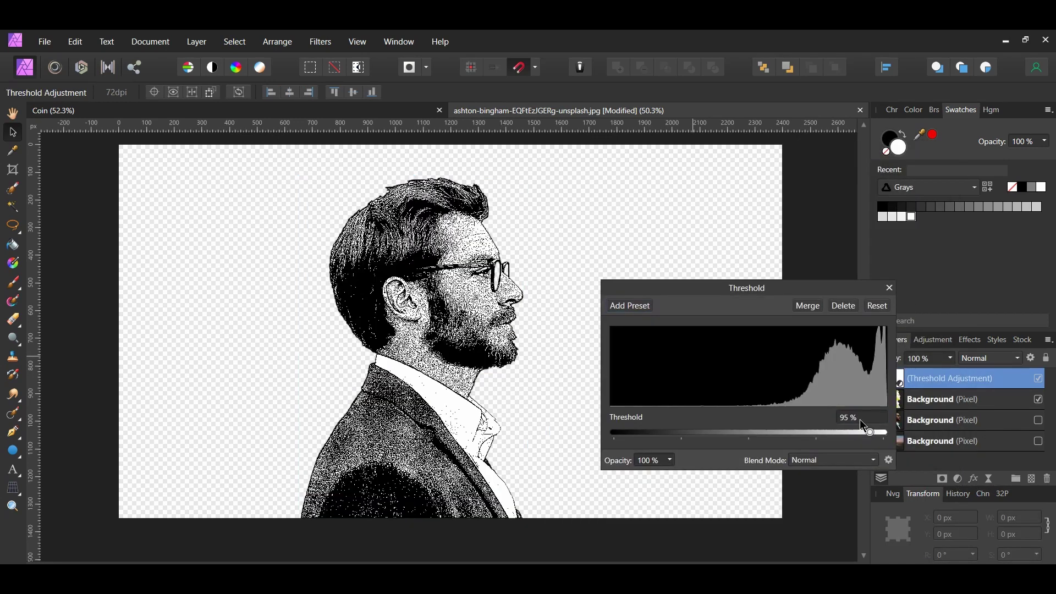
{"action": "left_click", "coordinate": [889, 288]}
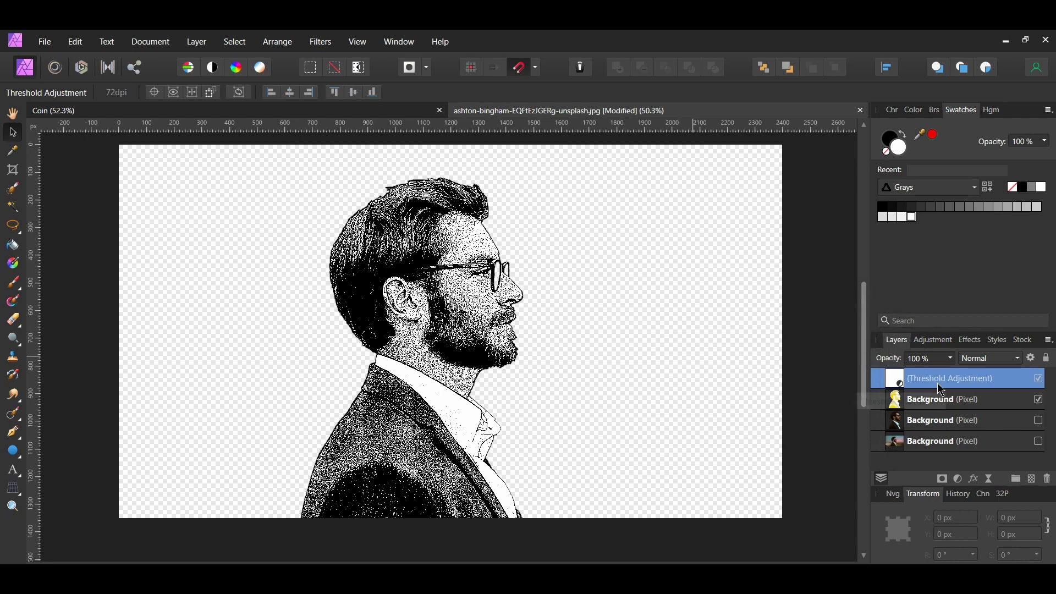
{"action": "left_click", "coordinate": [955, 405], "text": "shift"}
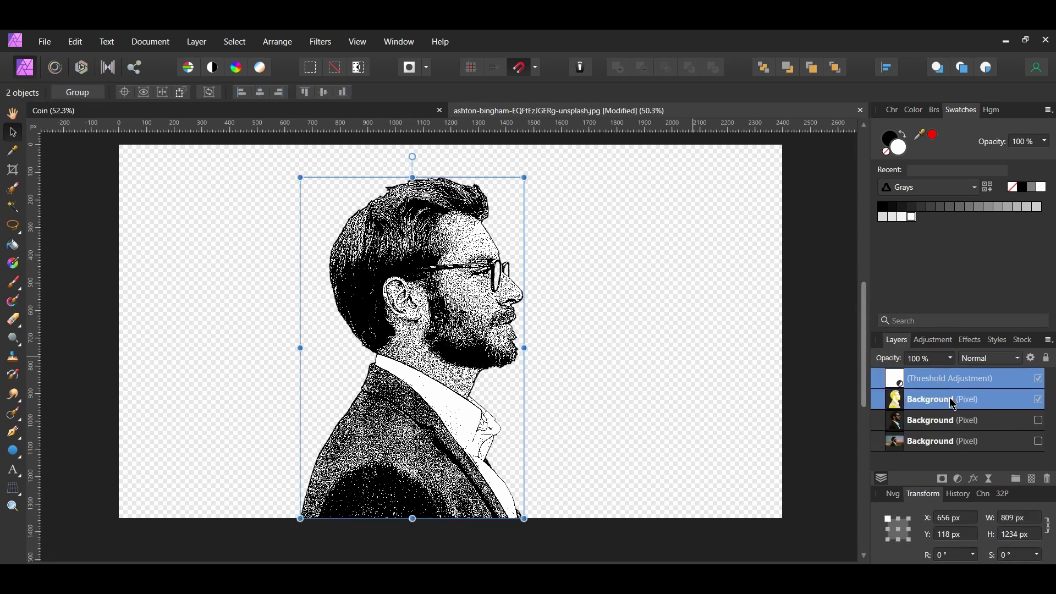
{"action": "key", "text": "ctrl+e"}
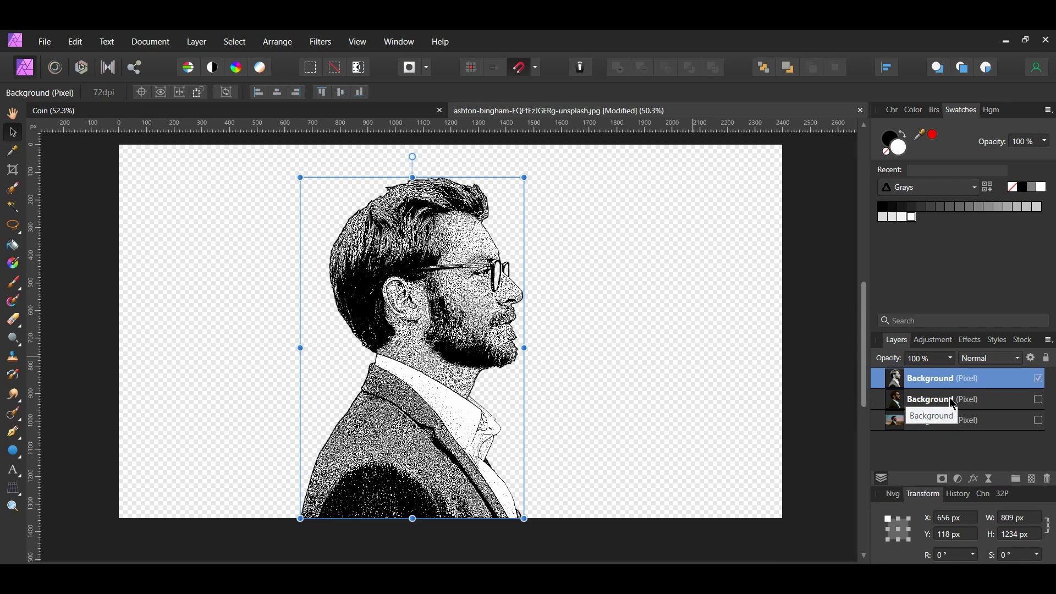
- Start developing the portrait layer, lowering its contrast to -45% and its clarity to -85%
{"action": "left_click", "coordinate": [82, 68]}
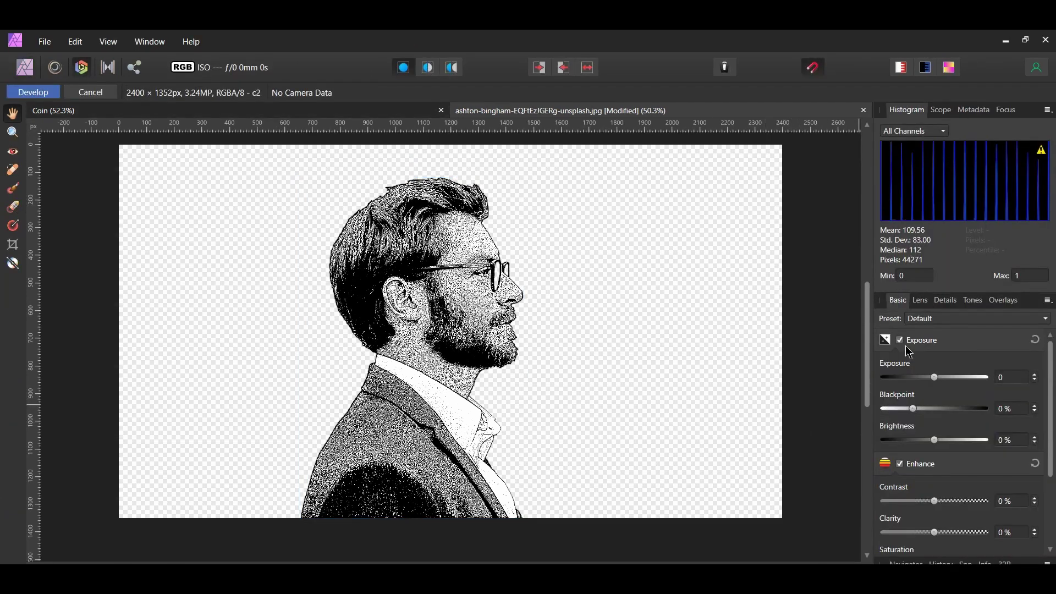
{"action": "scroll", "coordinate": [930, 374], "scroll_direction": "down", "scroll_amount": 3}
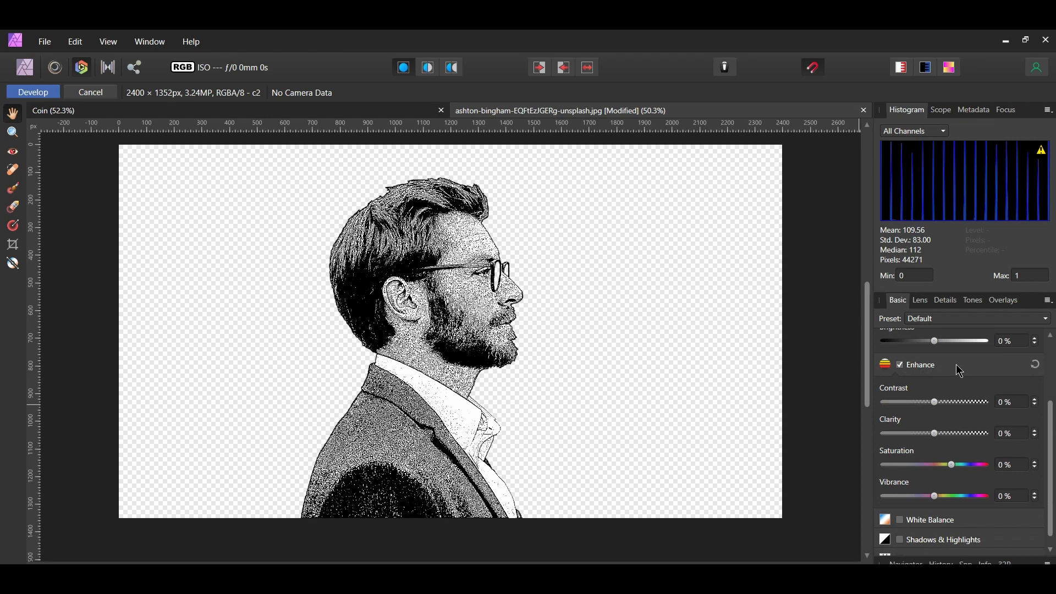
{"action": "left_click", "coordinate": [1013, 401]}
{"action": "type", "text": "-45"}
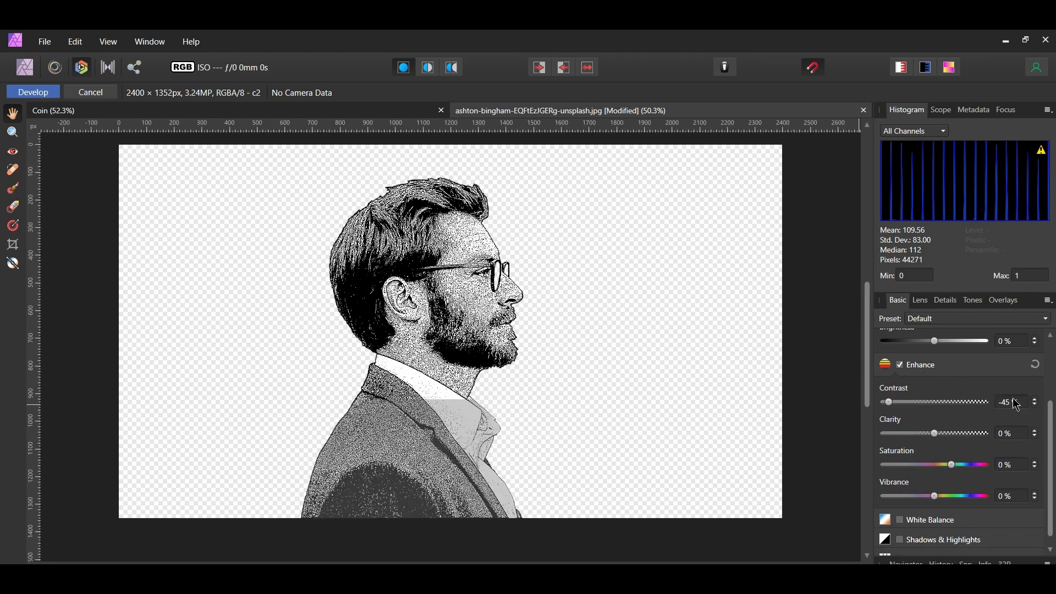
{"action": "left_click", "coordinate": [1015, 432]}
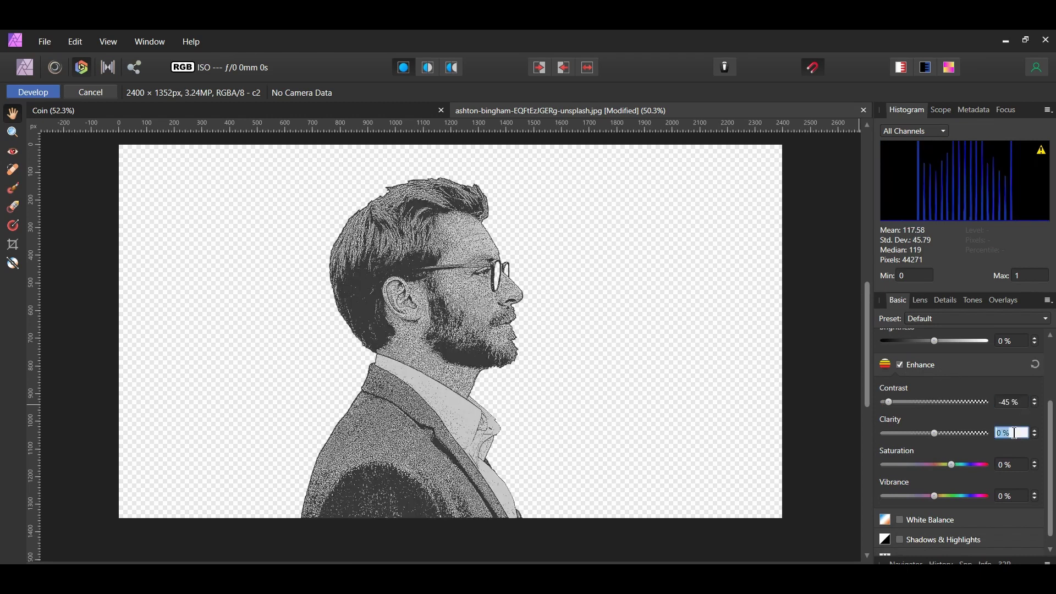
{"action": "type", "text": "-85"}
{"action": "key", "text": "Return"}
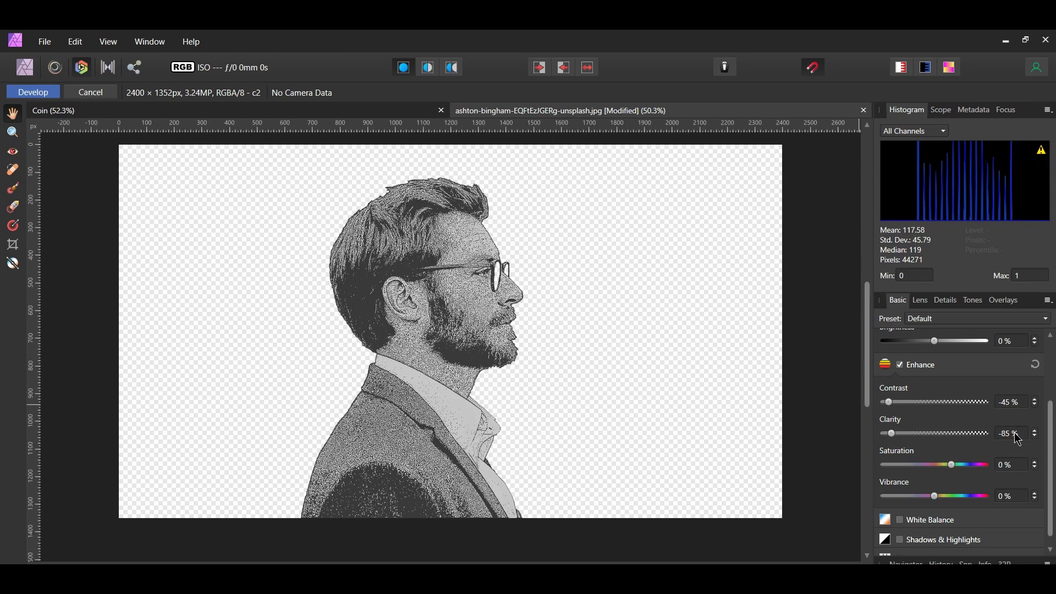
- Enable noise reduction with luminance at 60% and luminance details at 70%, and apply the development to the portrait
{"action": "left_click", "coordinate": [942, 301]}
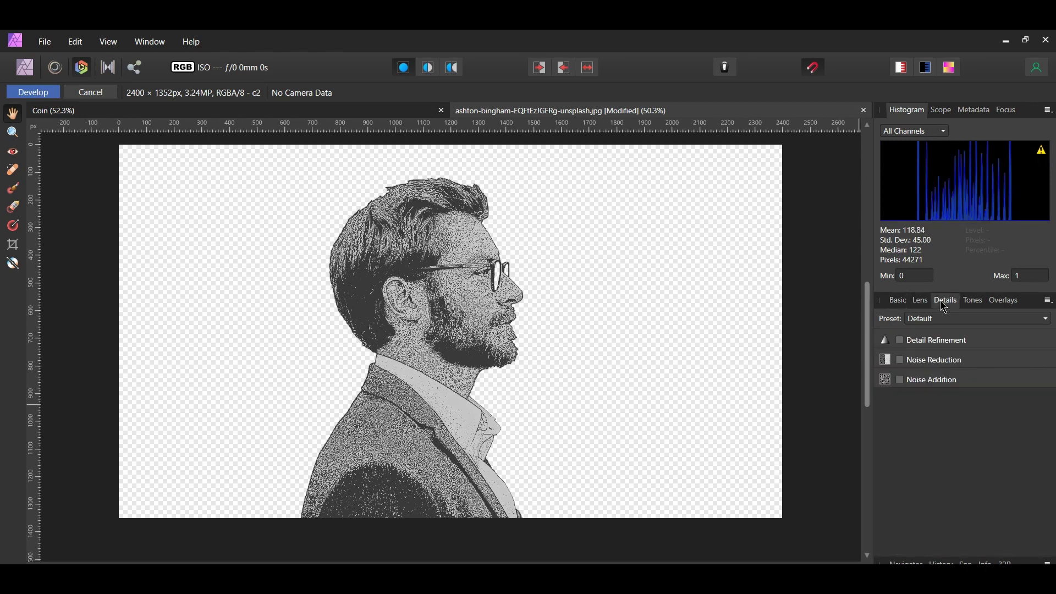
{"action": "left_click", "coordinate": [918, 361]}
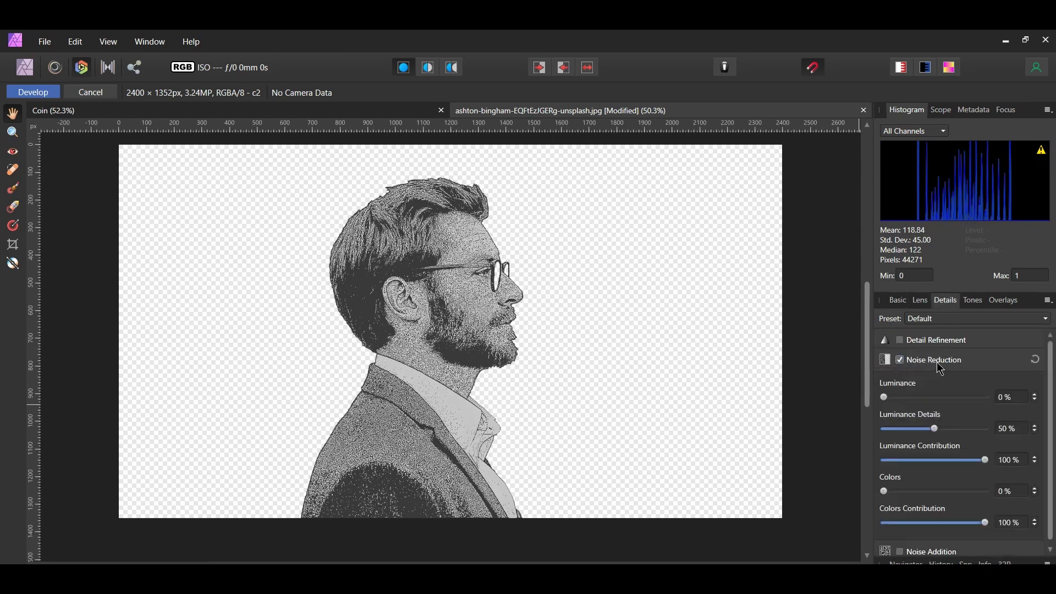
{"action": "left_click", "coordinate": [1012, 398]}
{"action": "type", "text": "60"}
{"action": "key", "text": "Return"}
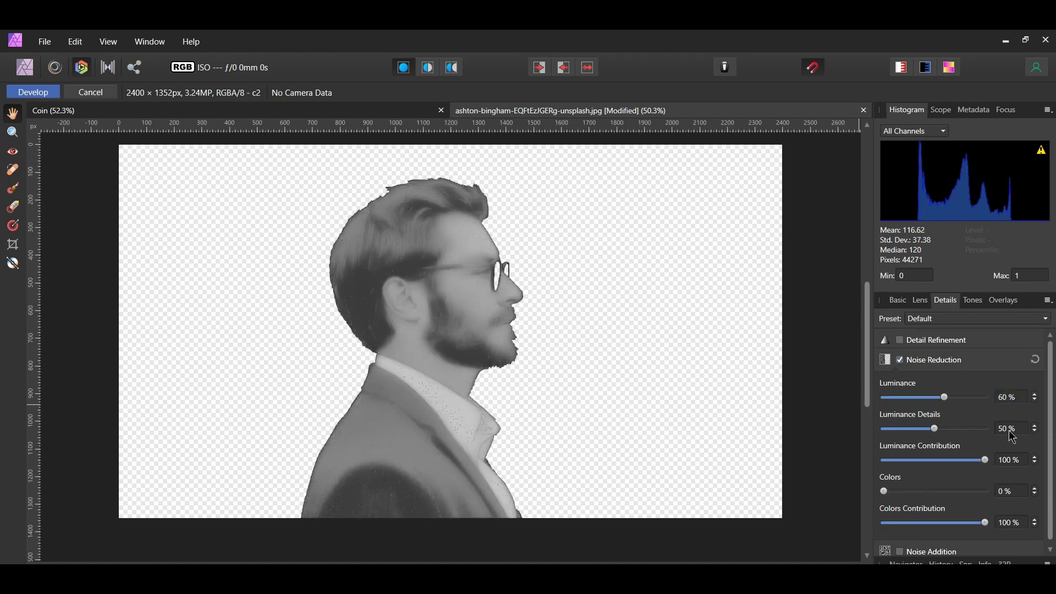
{"action": "left_click", "coordinate": [1012, 430]}
{"action": "type", "text": "70"}
{"action": "key", "text": "Return"}
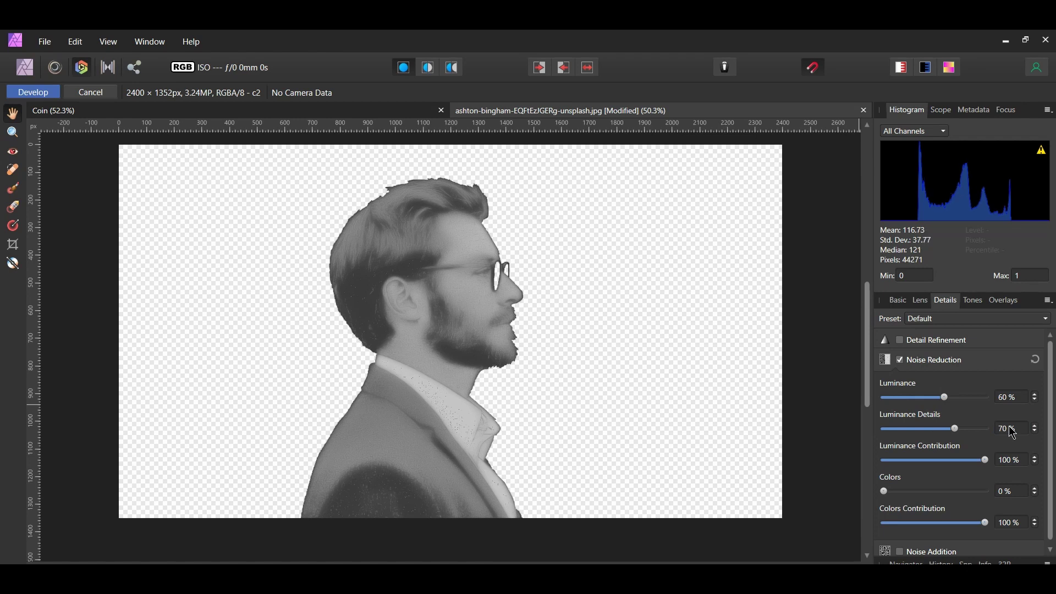
{"action": "left_click", "coordinate": [33, 92]}
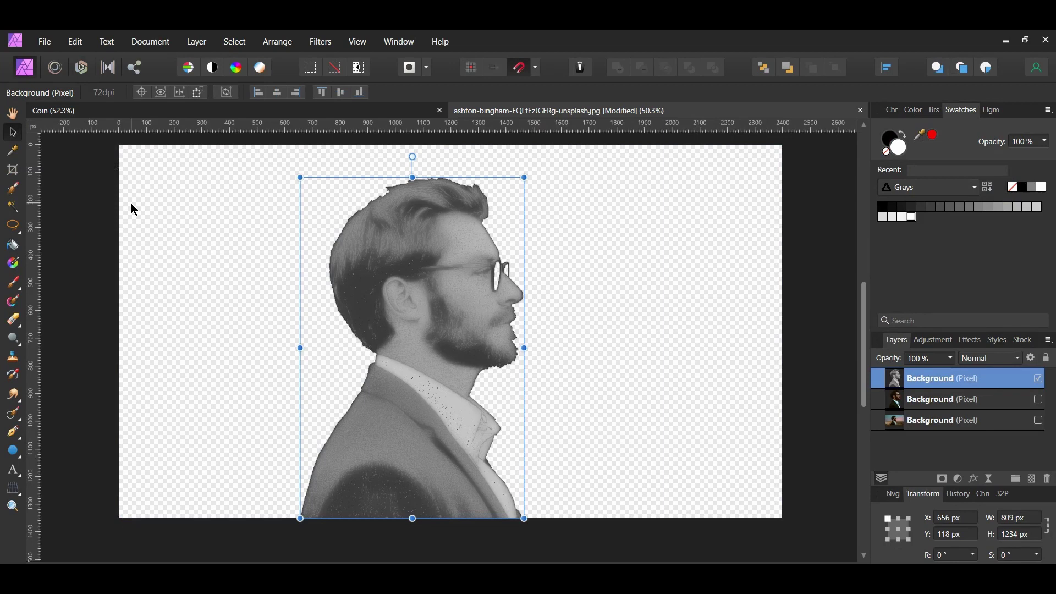
- Paste the developed portrait into the Coin document and nest it inside the Inner ellipse layer
{"action": "left_click", "coordinate": [108, 111]}
{"action": "key", "text": "ctrl+v"}
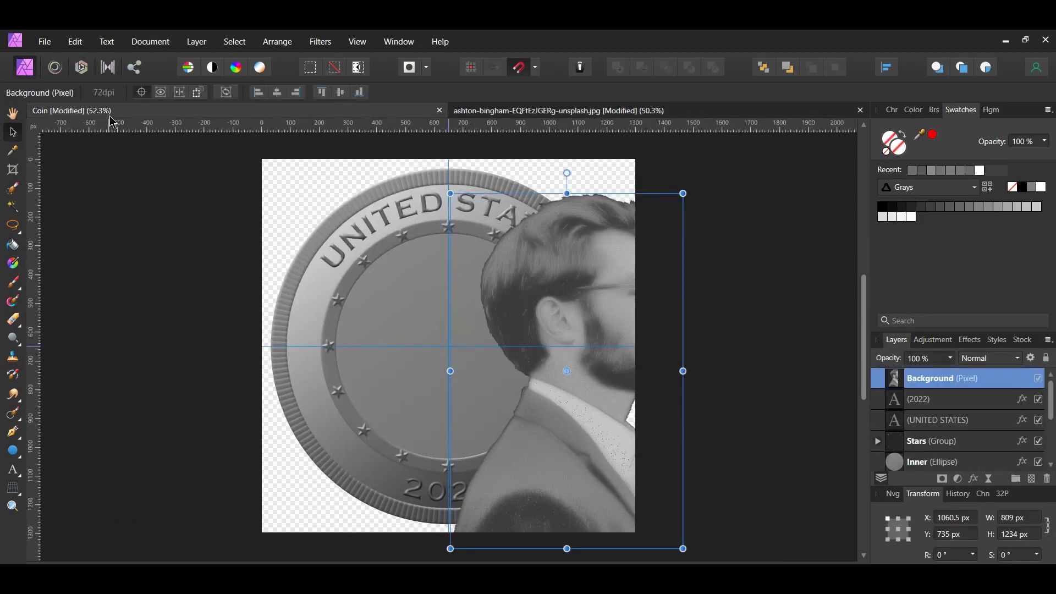
{"action": "left_click_drag", "start_coordinate": [883, 379], "coordinate": [881, 408]}
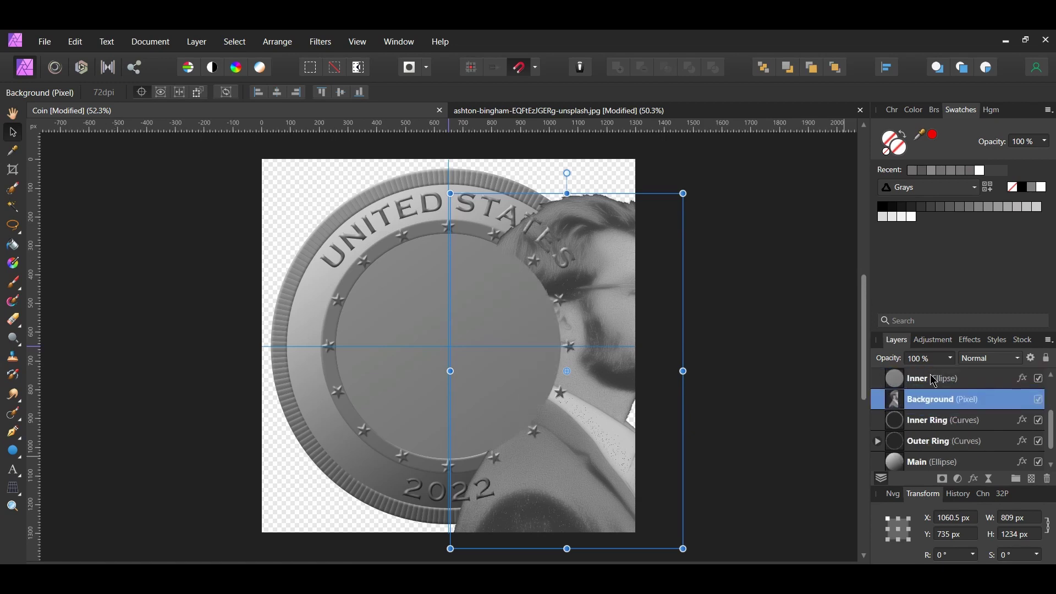
{"action": "left_click_drag", "start_coordinate": [918, 400], "coordinate": [915, 383]}
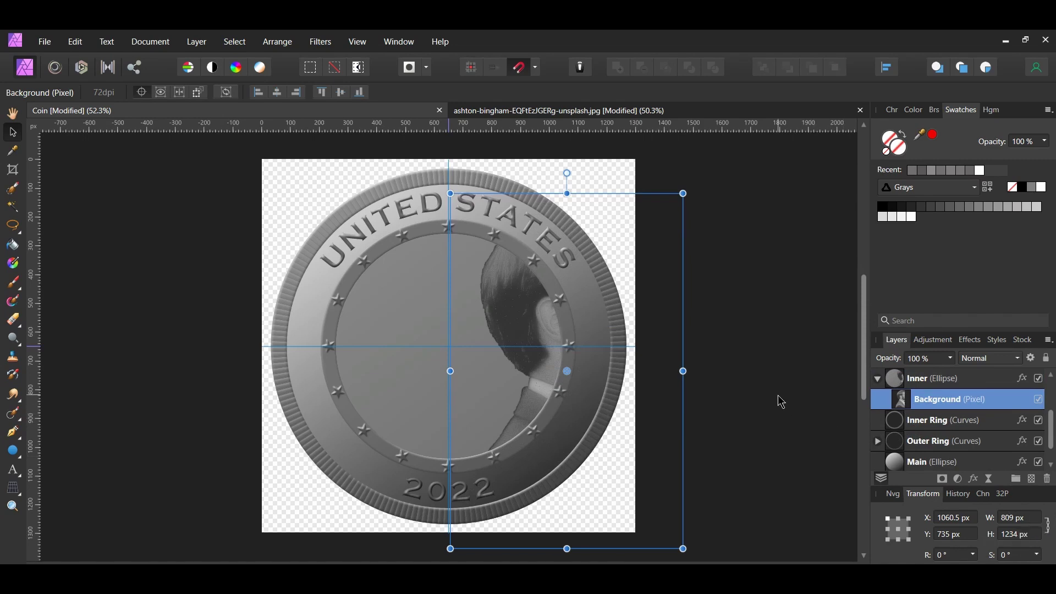
- Move and scale the portrait to about 615 × 939 px so the head fits within the coin's inner circle
{"action": "left_click_drag", "start_coordinate": [527, 327], "coordinate": [401, 321]}
{"action": "left_click_drag", "start_coordinate": [555, 190], "coordinate": [525, 287]}
{"action": "left_click_drag", "start_coordinate": [489, 379], "coordinate": [522, 340]}
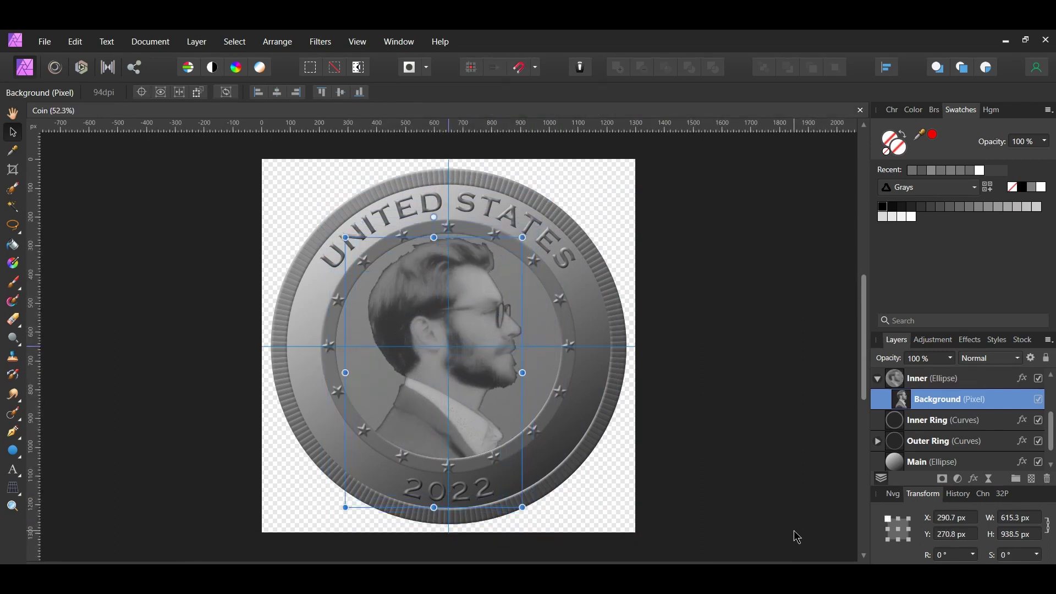
- Add an empty pixel layer above the portrait, load the portrait's outline as a selection, and make the empty layer active
{"action": "left_click", "coordinate": [1032, 479]}
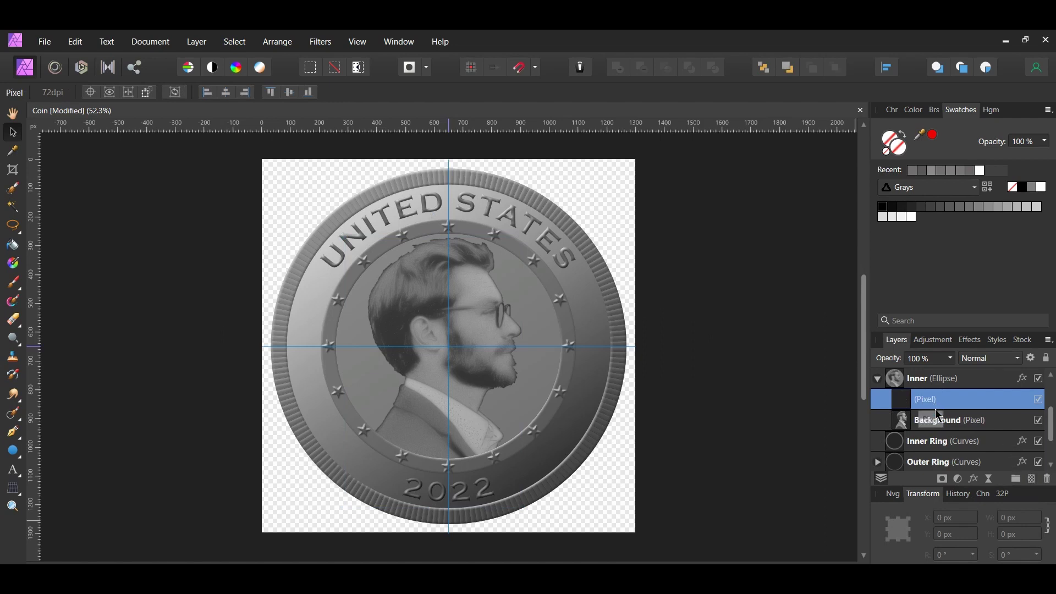
{"action": "left_click", "coordinate": [934, 428]}
{"action": "left_click", "coordinate": [902, 422], "text": "ctrl"}
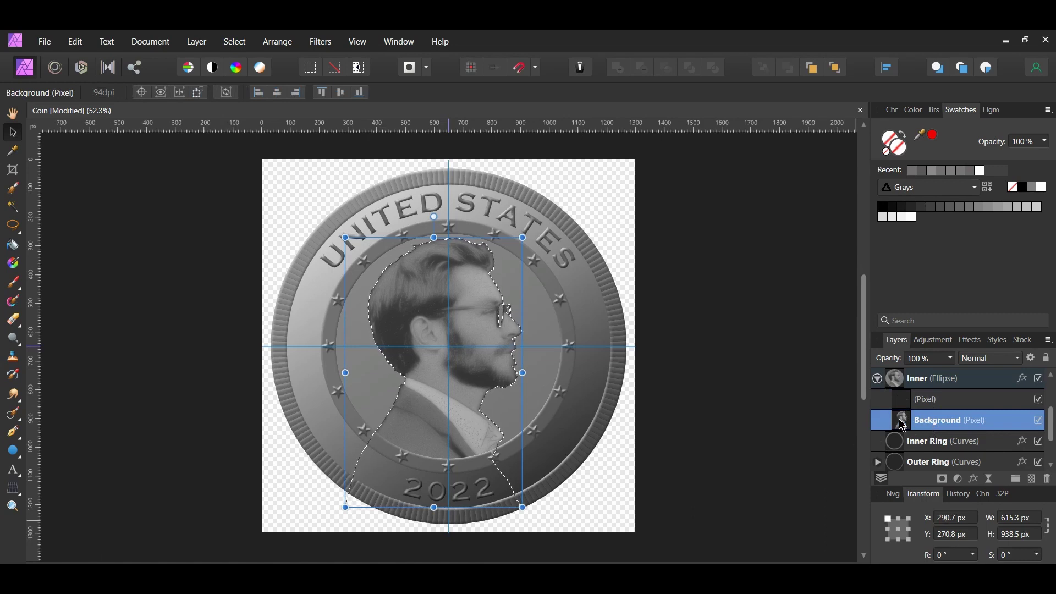
{"action": "left_click", "coordinate": [931, 410]}
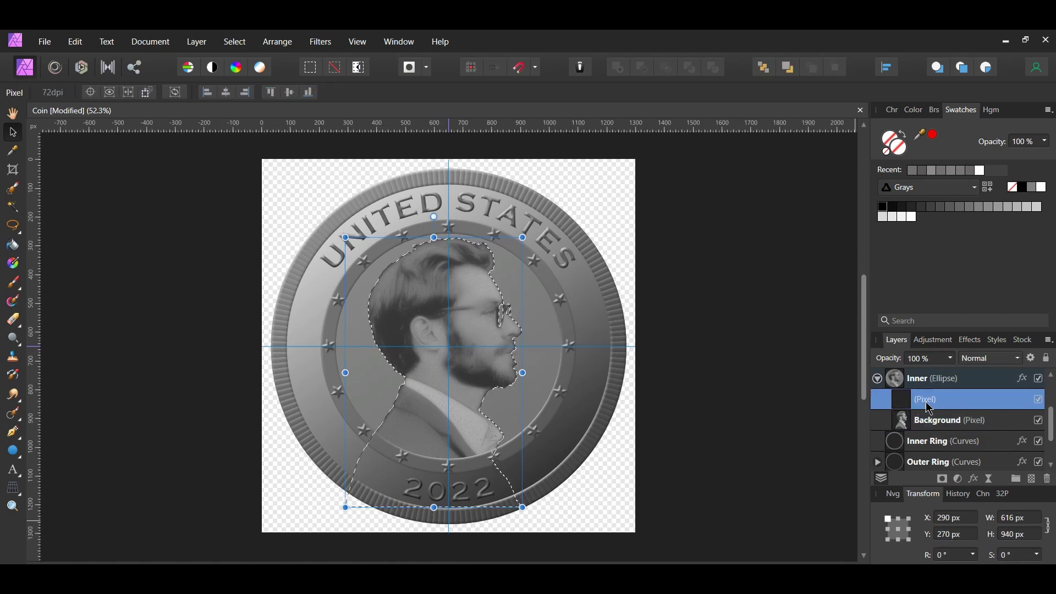
- Fill the silhouette selection on the empty pixel layer with gray #7B7B7B and deselect
{"action": "double_click", "coordinate": [903, 156]}
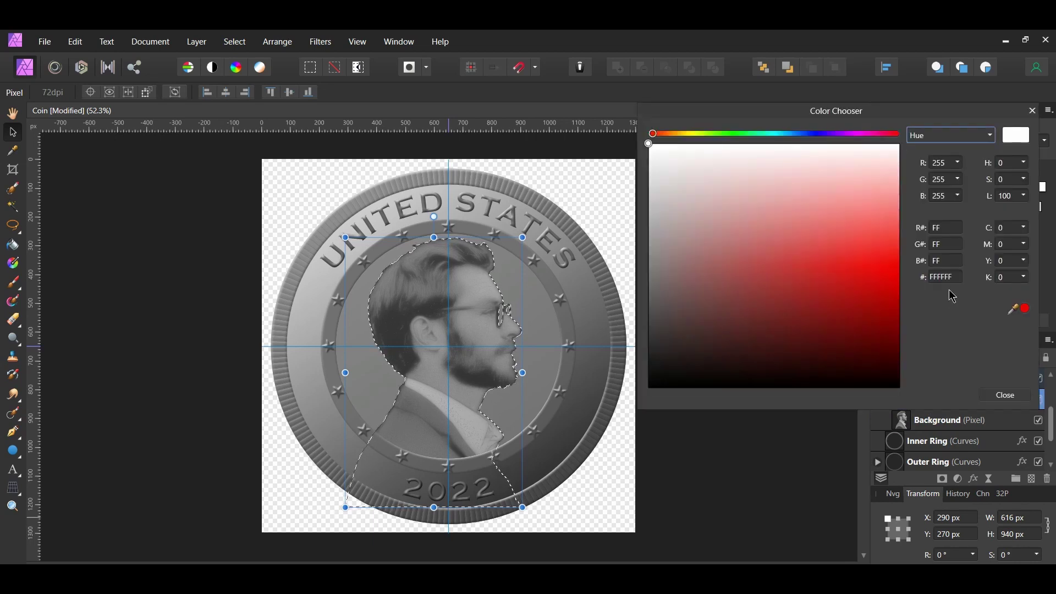
{"action": "left_click", "coordinate": [948, 275]}
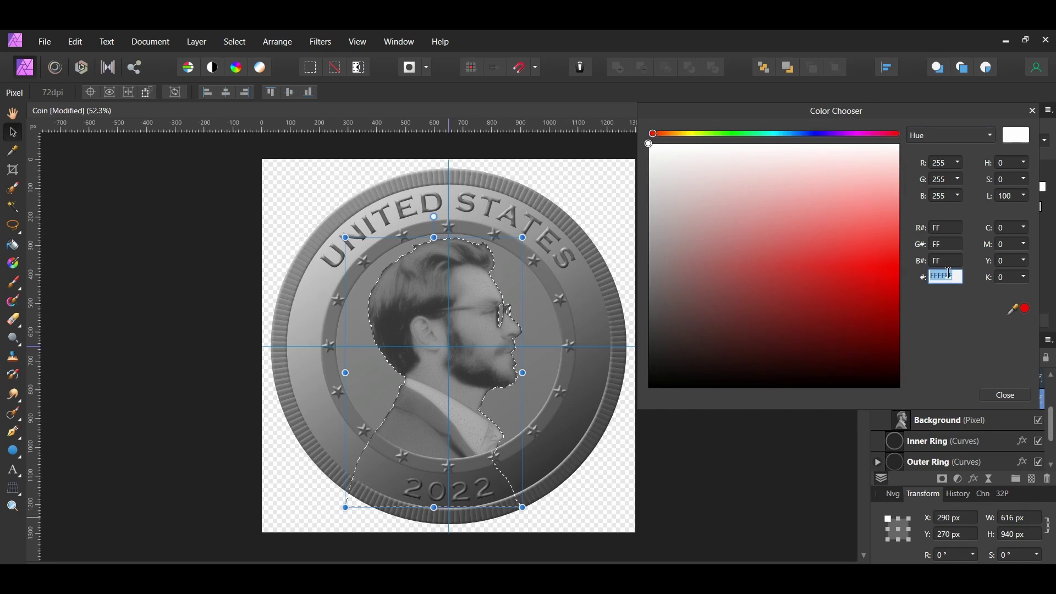
{"action": "type", "text": "7B7B7B"}
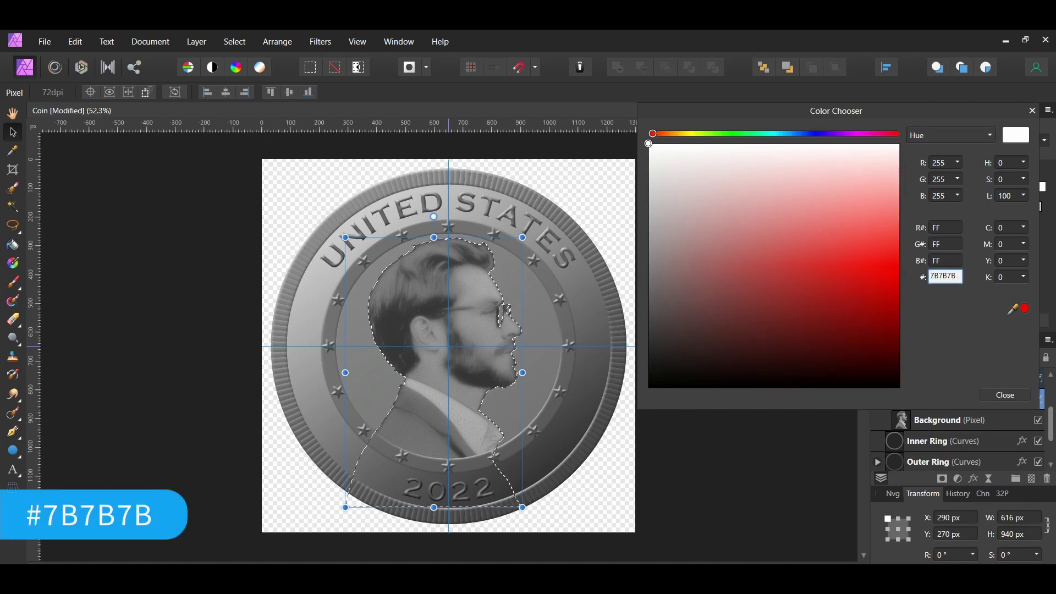
{"action": "key", "text": "Return"}
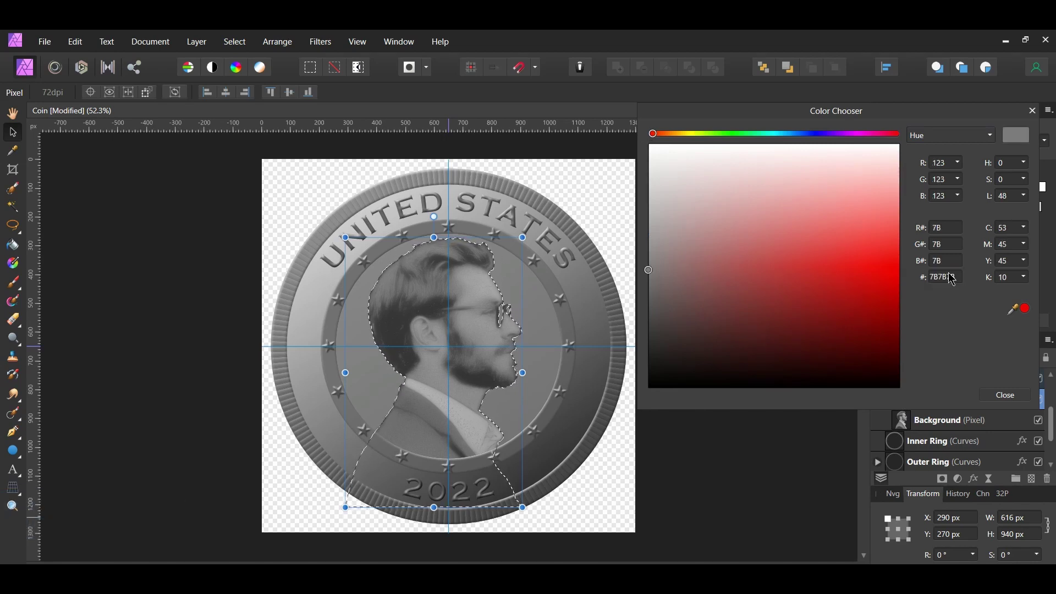
{"action": "left_click", "coordinate": [1005, 395]}
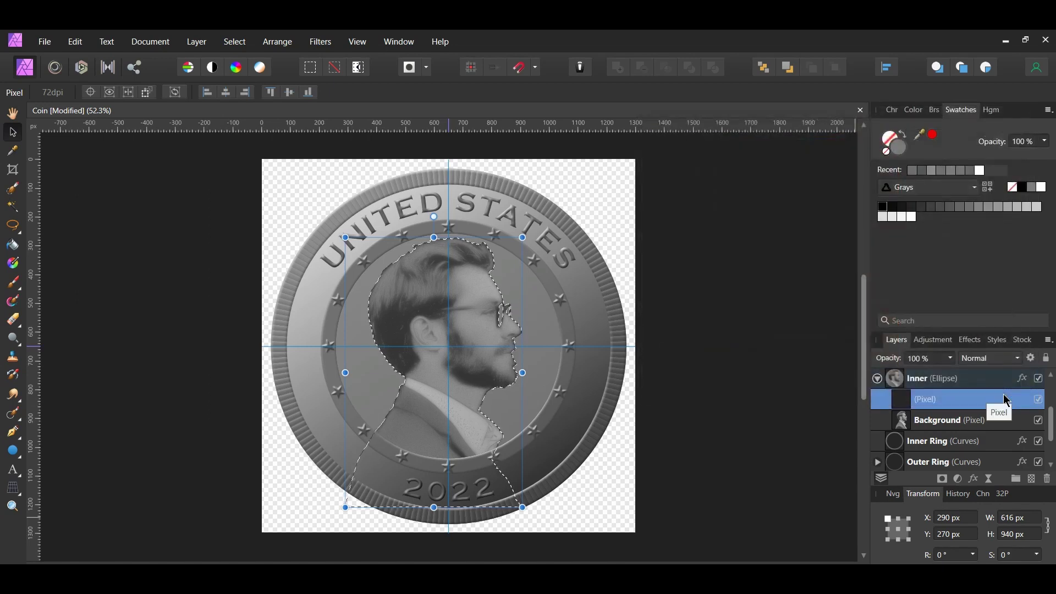
{"action": "left_click", "coordinate": [77, 43]}
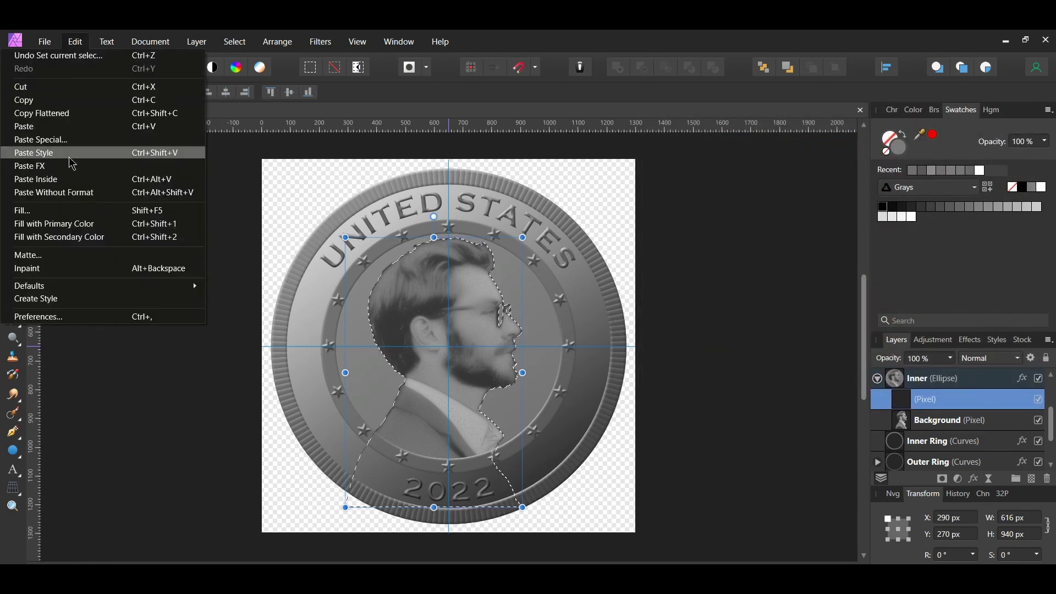
{"action": "left_click", "coordinate": [83, 225]}
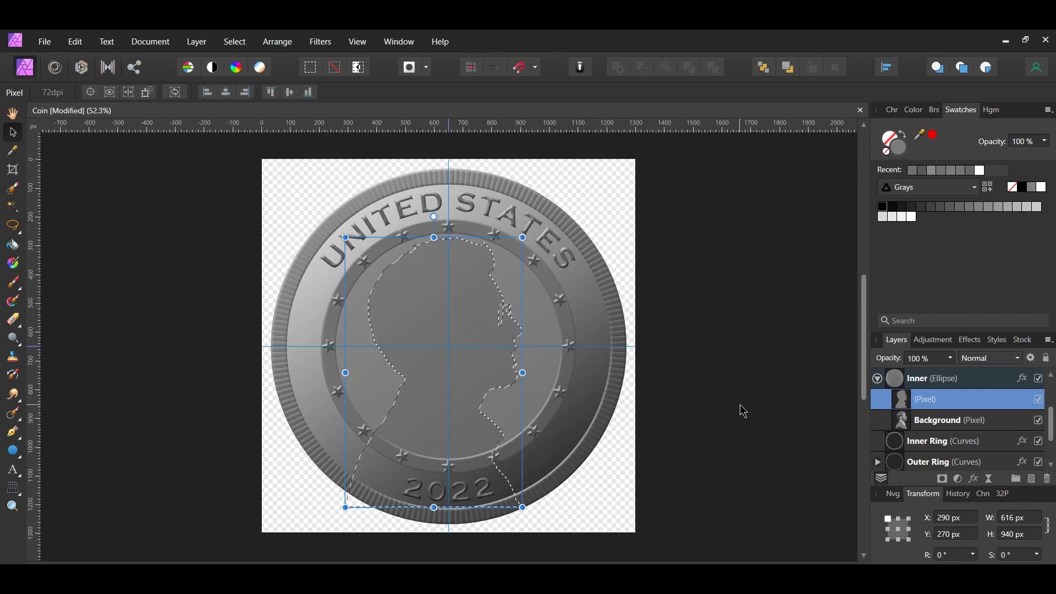
{"action": "key", "text": "ctrl+d"}
- Copy the Inner ellipse's layer effects onto the nested Background portrait layer
{"action": "left_click", "coordinate": [928, 380]}
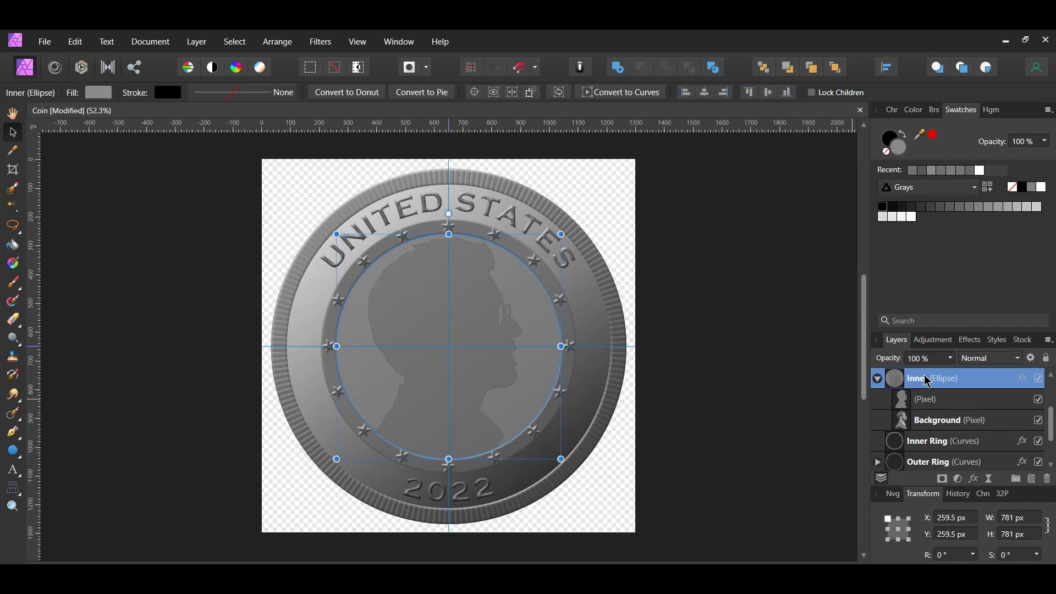
{"action": "left_click", "coordinate": [930, 424]}
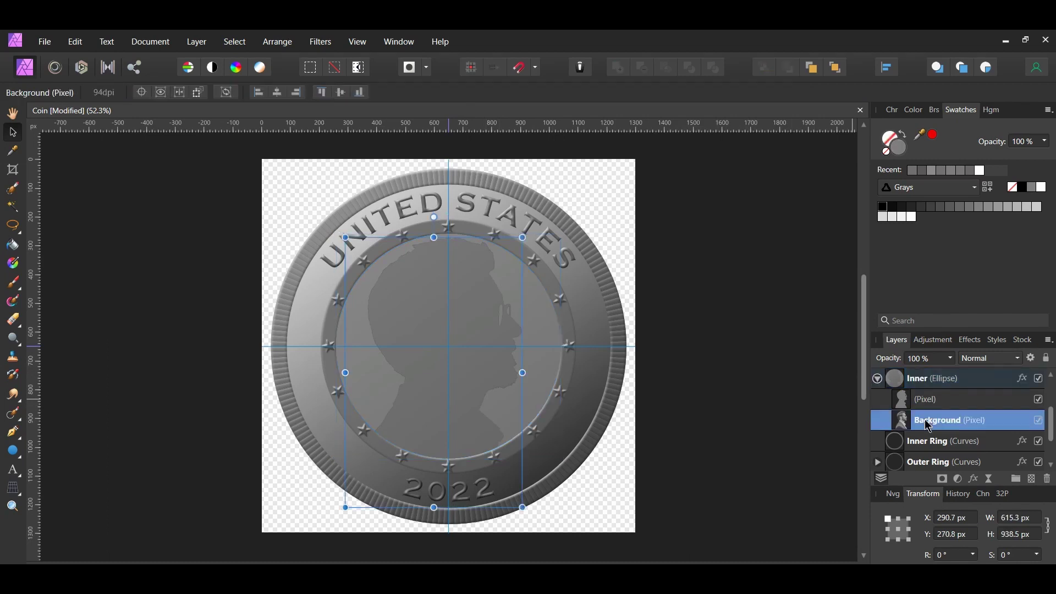
{"action": "left_click", "coordinate": [76, 42]}
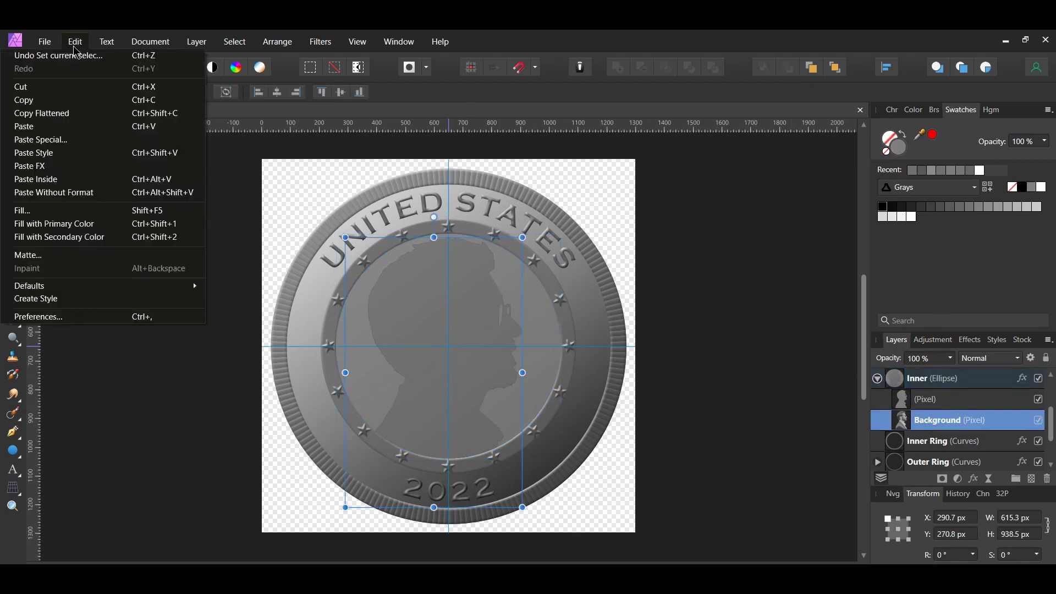
{"action": "left_click", "coordinate": [86, 168]}
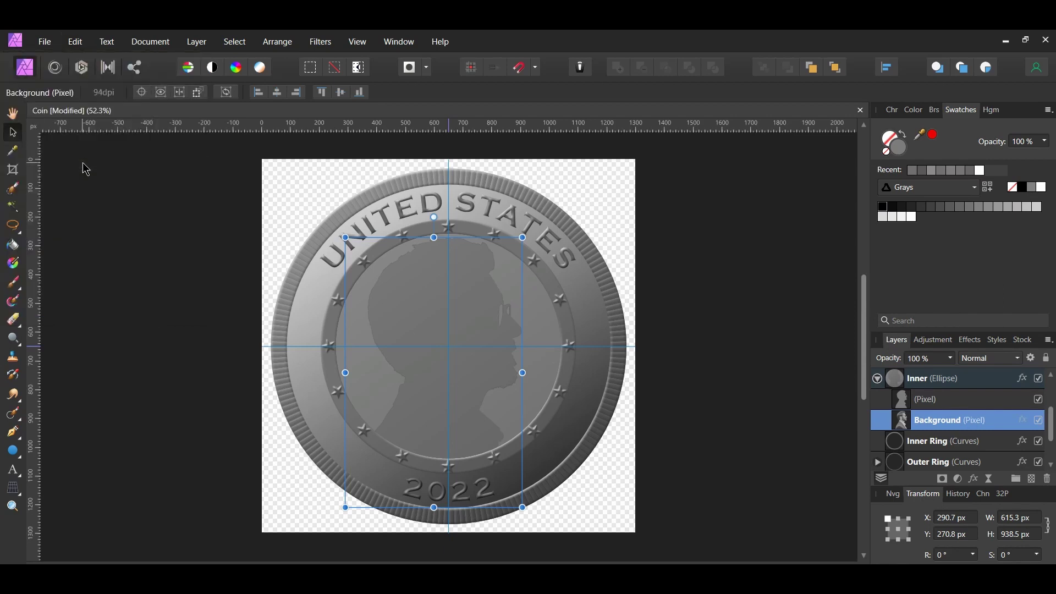
- Enable Bevel / Emboss on the portrait layer with the Emboss type, and unlink its depth from its radius
{"action": "left_click", "coordinate": [1023, 421]}
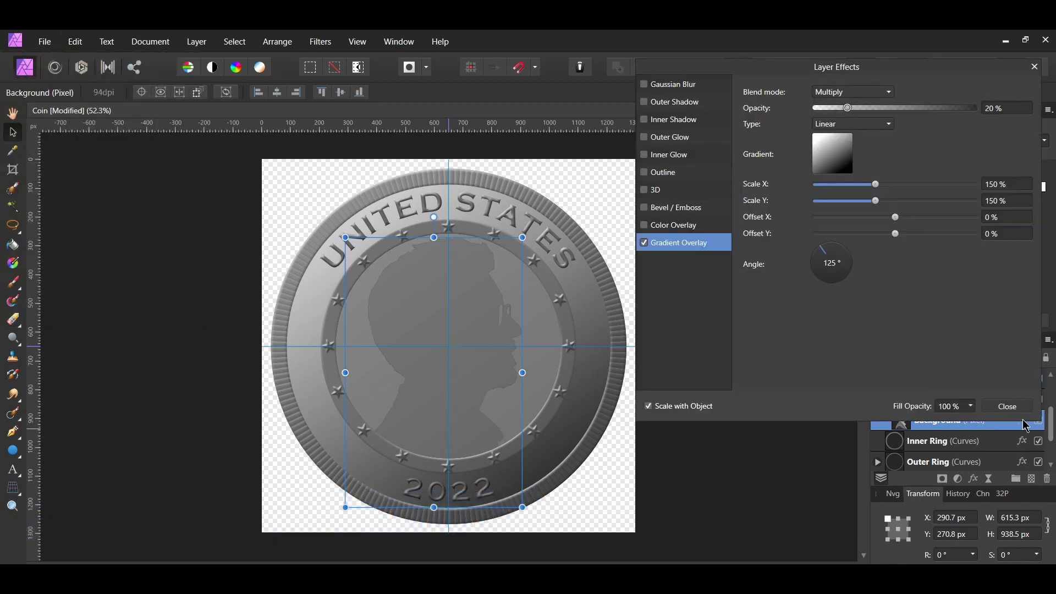
{"action": "left_click", "coordinate": [644, 207]}
{"action": "left_click", "coordinate": [672, 212]}
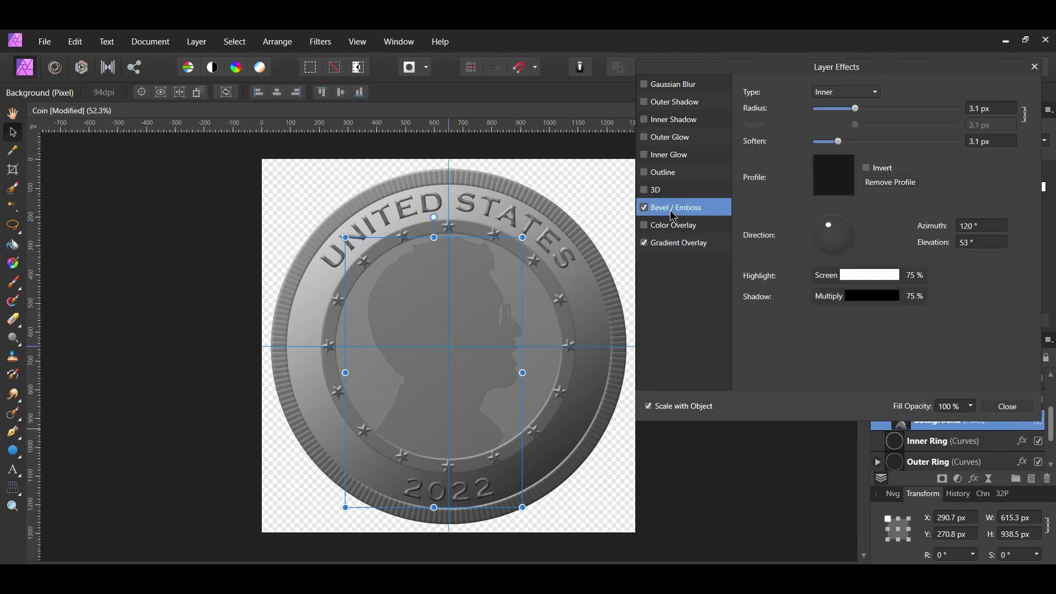
{"action": "left_click", "coordinate": [858, 92]}
{"action": "left_click", "coordinate": [843, 142]}
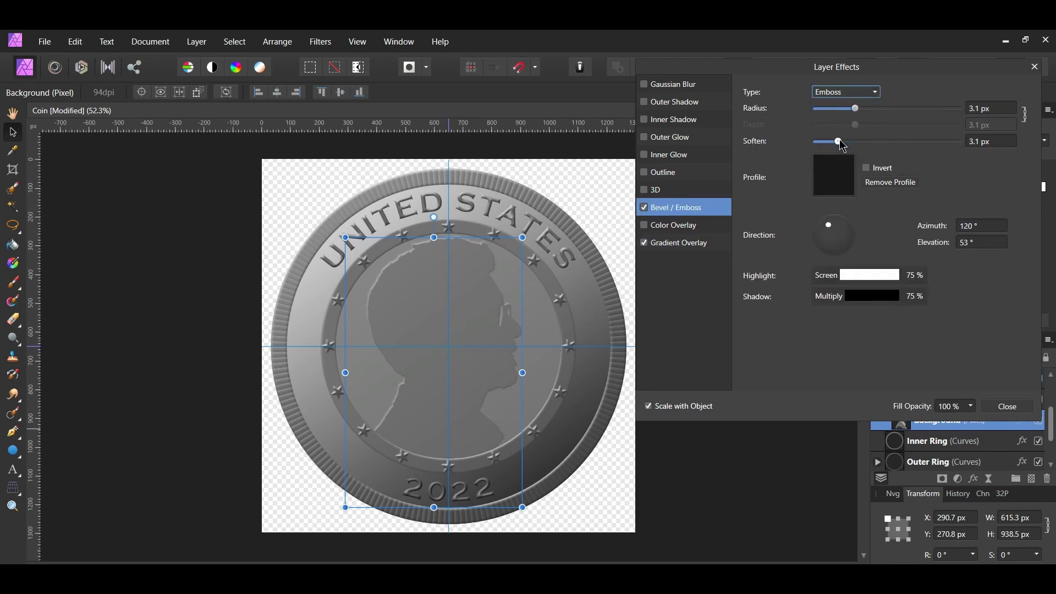
{"action": "left_click", "coordinate": [1026, 114]}
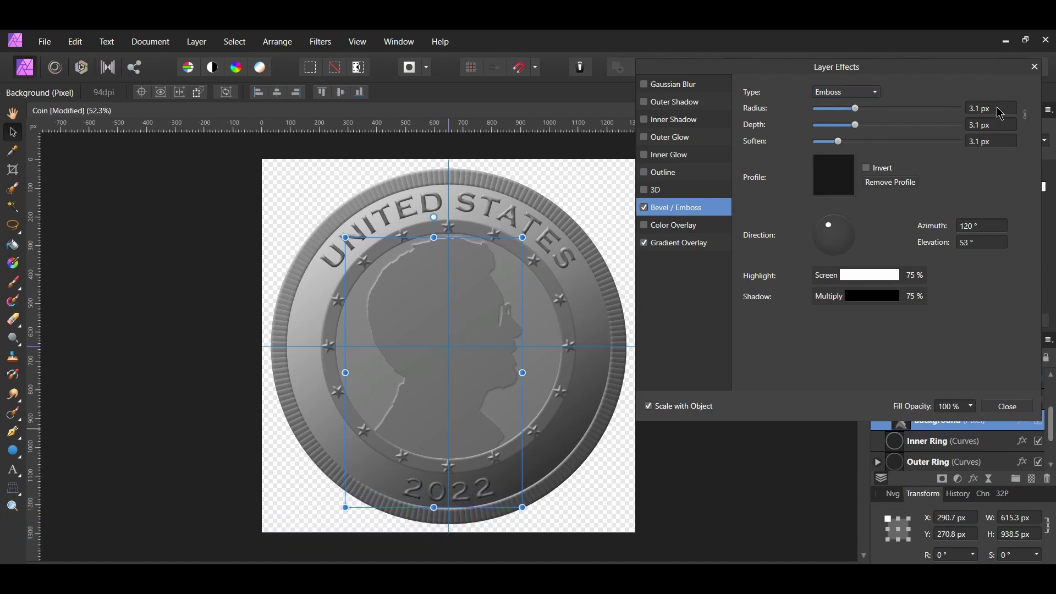
- Set the portrait's emboss radius to 11 px, depth to 3 px and soften to 10 px
{"action": "left_click", "coordinate": [1000, 114]}
{"action": "type", "text": "11"}
{"action": "key", "text": "Return"}
{"action": "left_click", "coordinate": [1000, 126]}
{"action": "type", "text": "3"}
{"action": "left_click", "coordinate": [997, 141]}
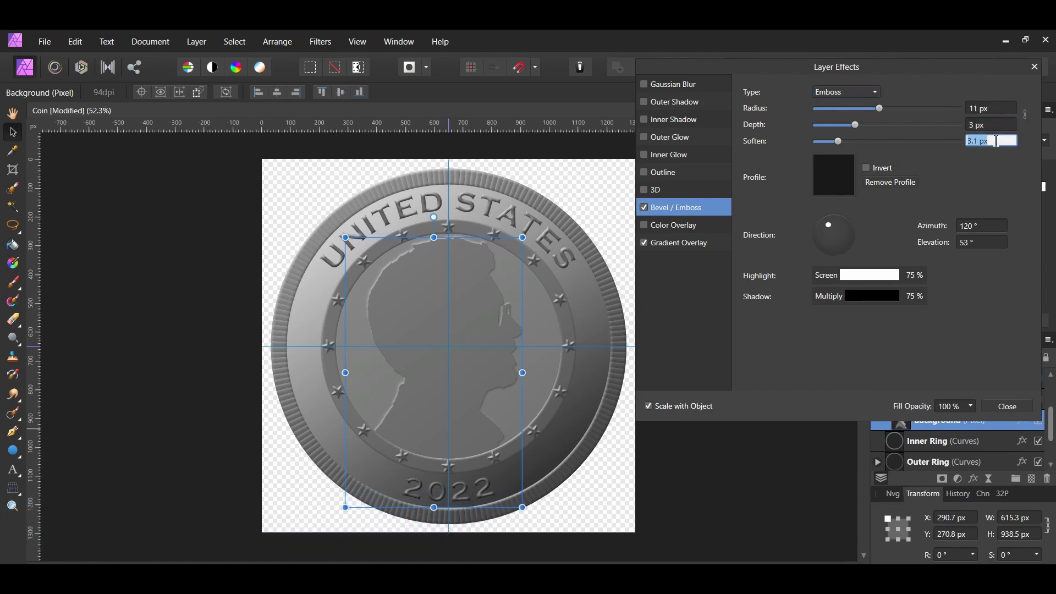
{"action": "type", "text": "10"}
{"action": "key", "text": "Return"}
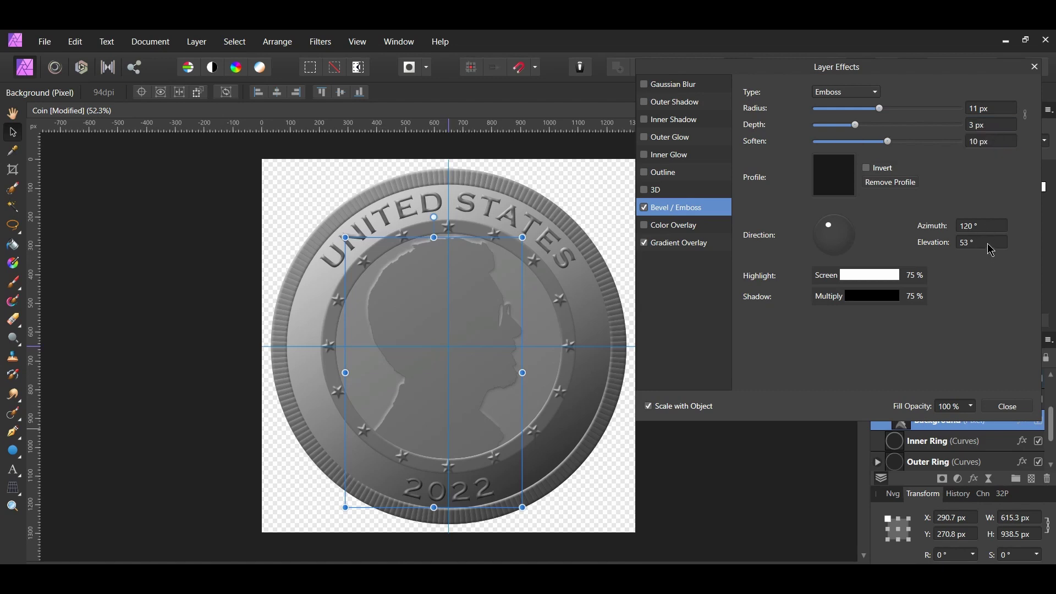
{"action": "left_click", "coordinate": [1009, 407]}
- Set the gray-filled pixel layer inside Inner to Contrast Negate blending at 65% opacity, deselect it, and collapse the Inner layer
{"action": "left_click", "coordinate": [931, 400]}
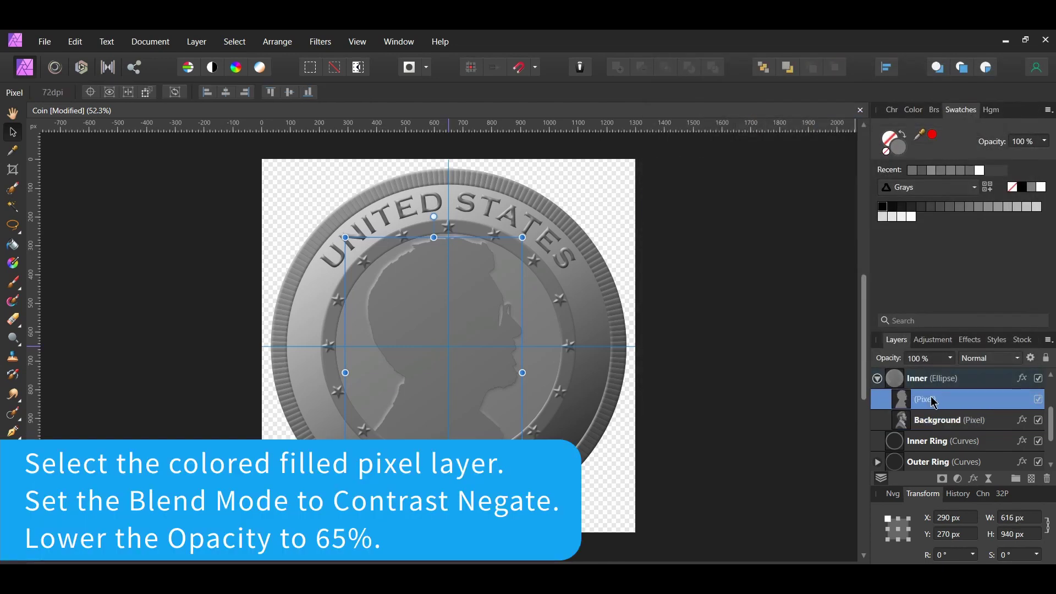
{"action": "left_click", "coordinate": [1018, 358]}
{"action": "scroll", "coordinate": [980, 462], "scroll_direction": "down", "scroll_amount": 5}
{"action": "left_click", "coordinate": [979, 550]}
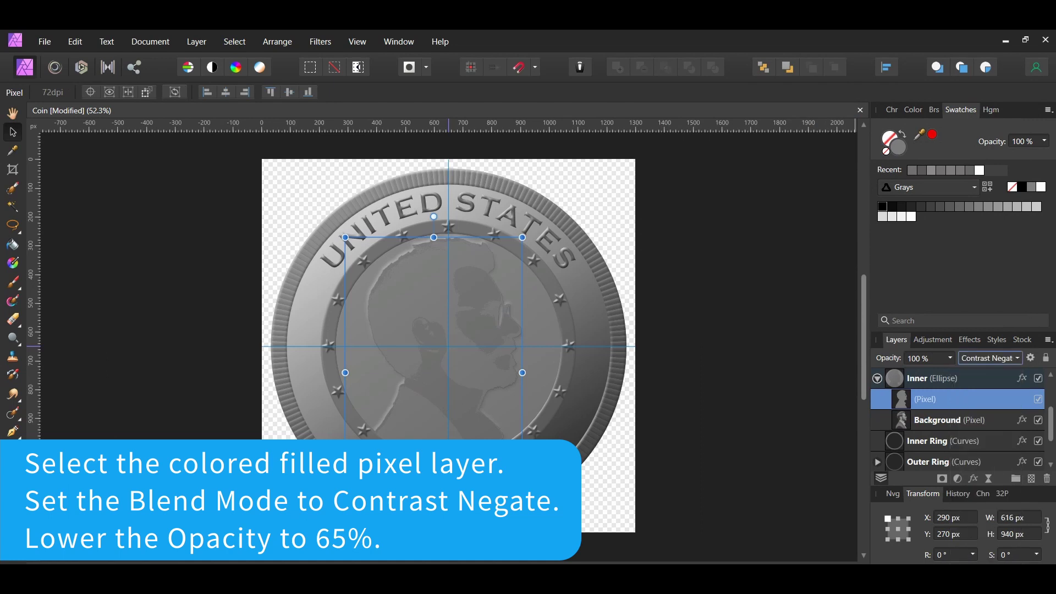
{"action": "left_click", "coordinate": [950, 358]}
{"action": "left_click_drag", "start_coordinate": [955, 373], "coordinate": [912, 380]}
{"action": "left_click", "coordinate": [848, 432]}
{"action": "left_click", "coordinate": [878, 380]}
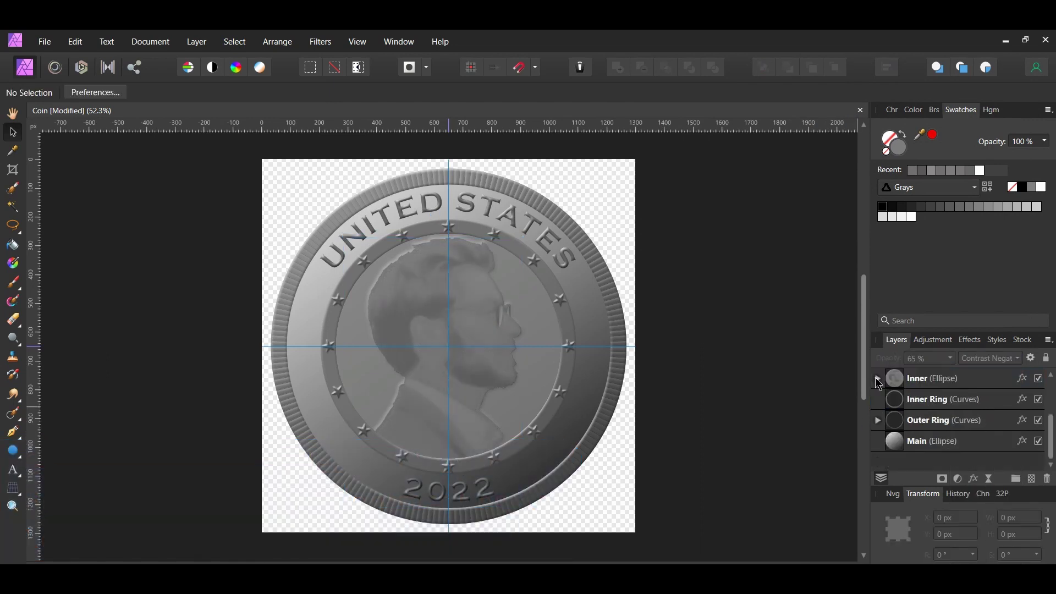
- Enable an Outer Shadow on the UNITED STATES text and set its radius to 0.5 px
{"action": "scroll", "coordinate": [908, 464], "scroll_direction": "up", "scroll_amount": 3}
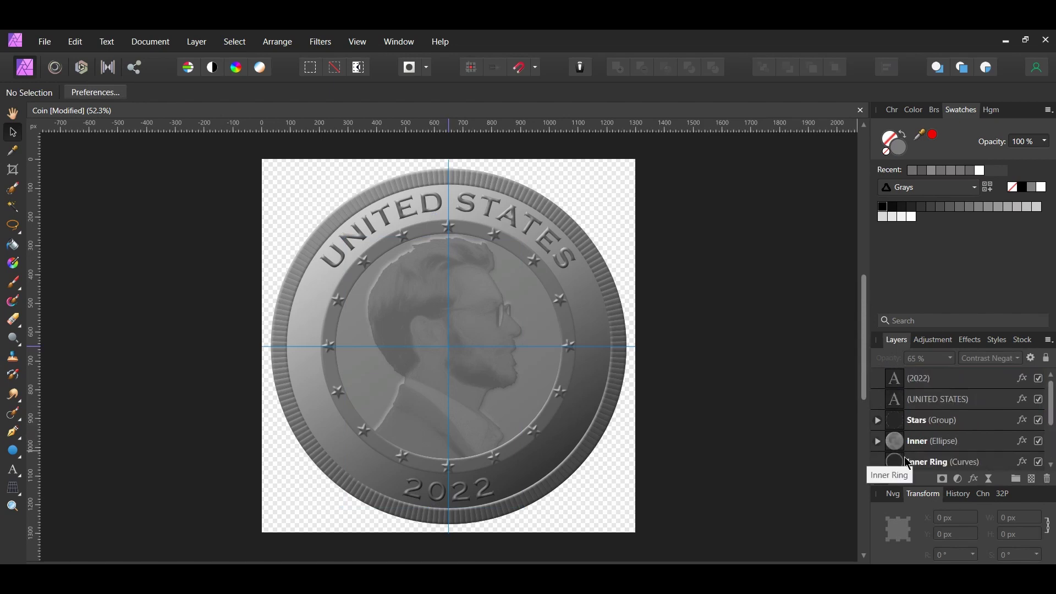
{"action": "left_click", "coordinate": [931, 408]}
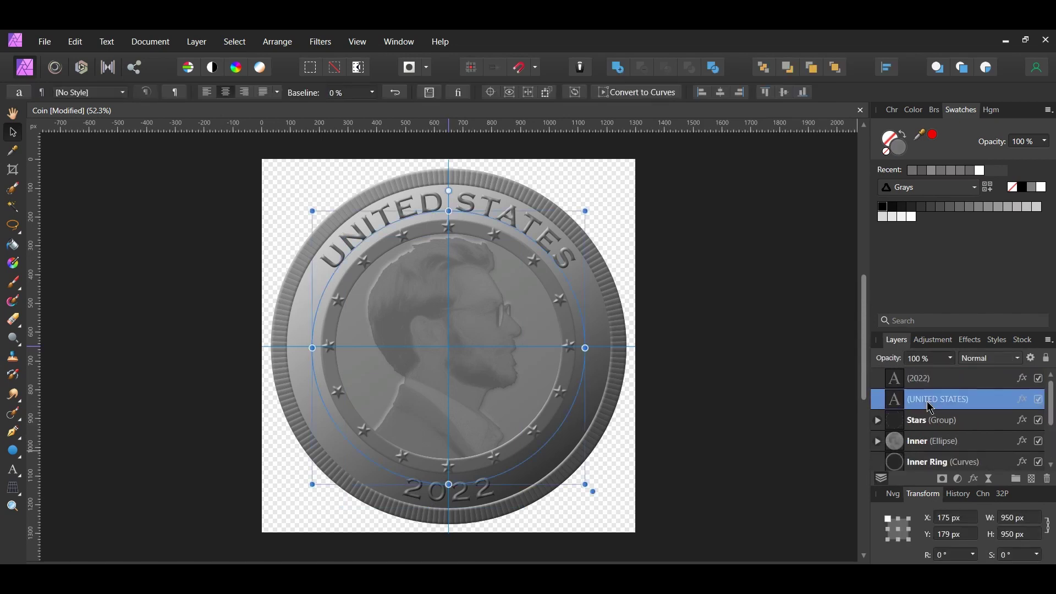
{"action": "left_click", "coordinate": [1023, 400]}
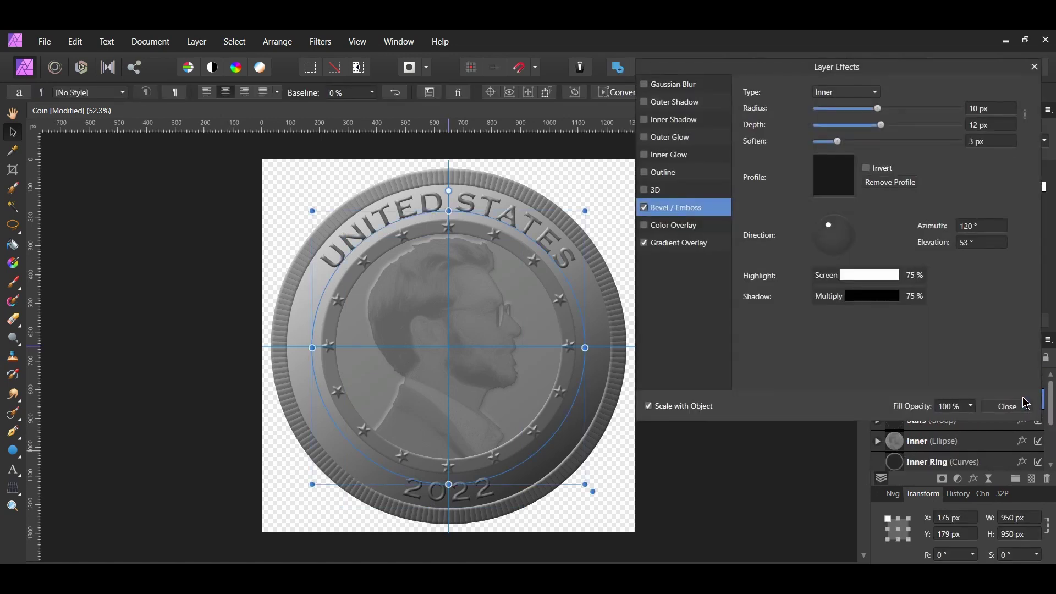
{"action": "left_click", "coordinate": [665, 105]}
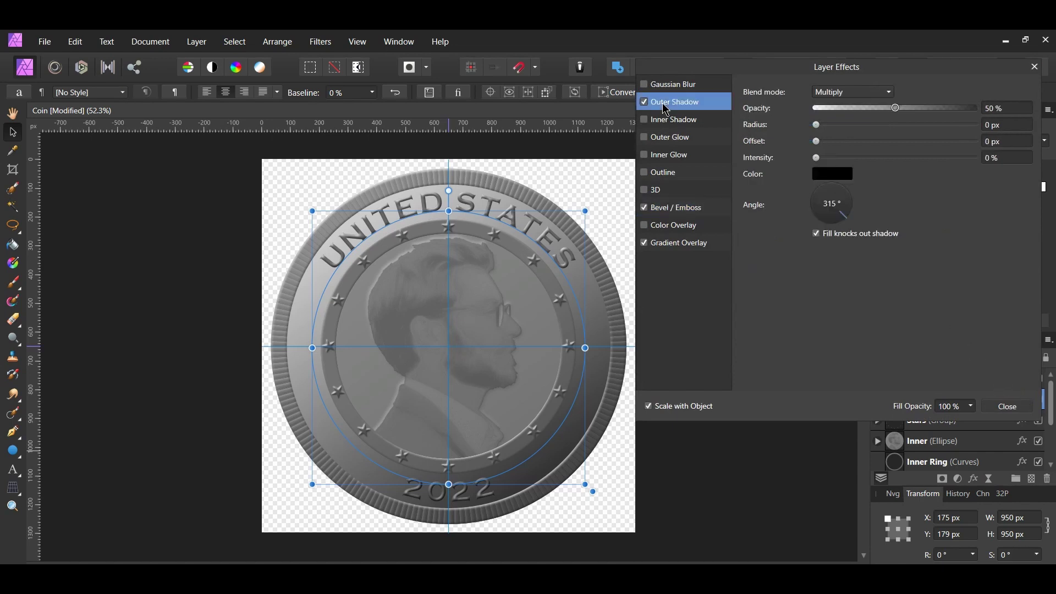
{"action": "left_click", "coordinate": [1006, 124]}
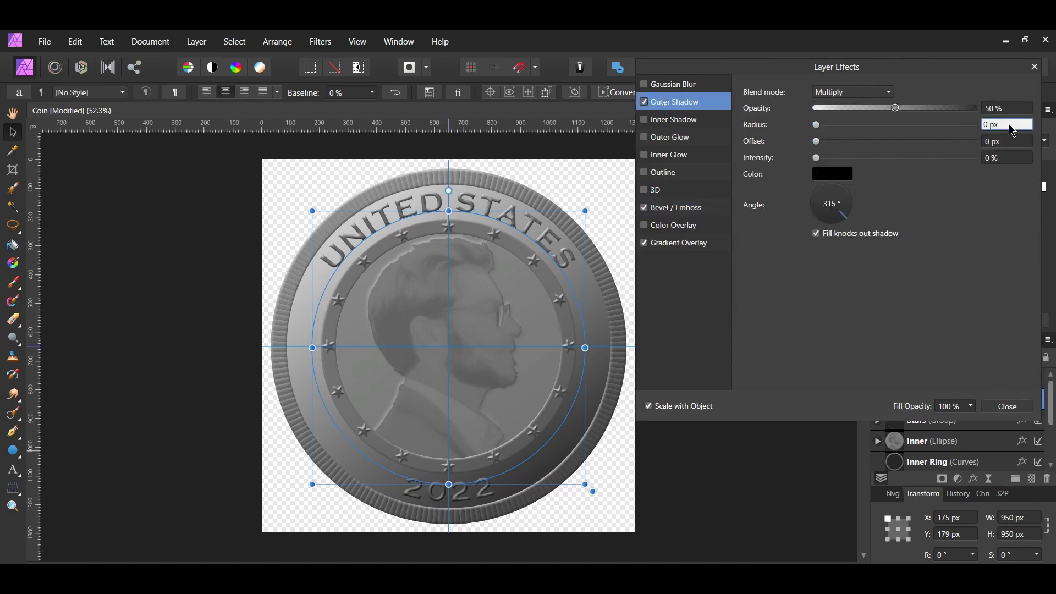
{"action": "type", "text": "0.5"}
{"action": "key", "text": "Return"}
- Set the UNITED STATES text's outer shadow offset to 0.5 px and intensity to 3%
{"action": "left_click", "coordinate": [1008, 144]}
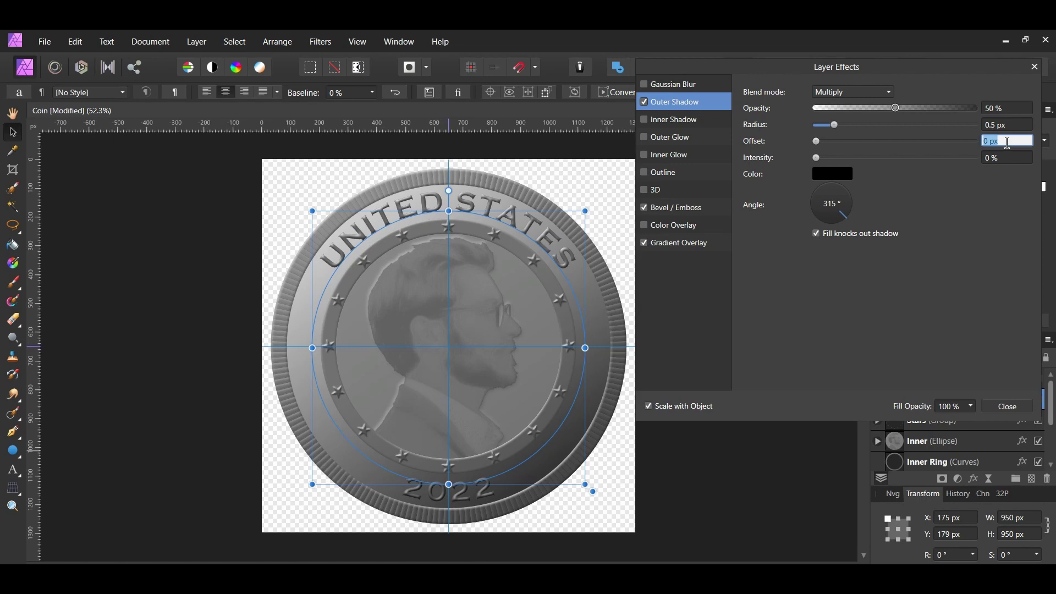
{"action": "type", "text": "0.5"}
{"action": "key", "text": "Return"}
{"action": "left_click", "coordinate": [995, 158]}
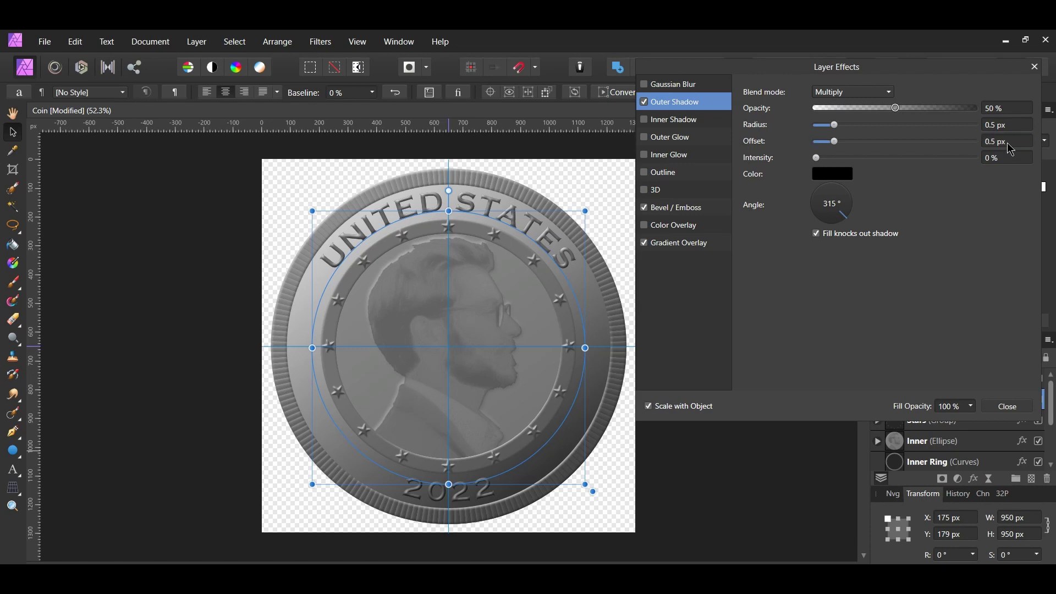
{"action": "type", "text": "3"}
{"action": "key", "text": "Return"}
{"action": "left_click", "coordinate": [1007, 405]}
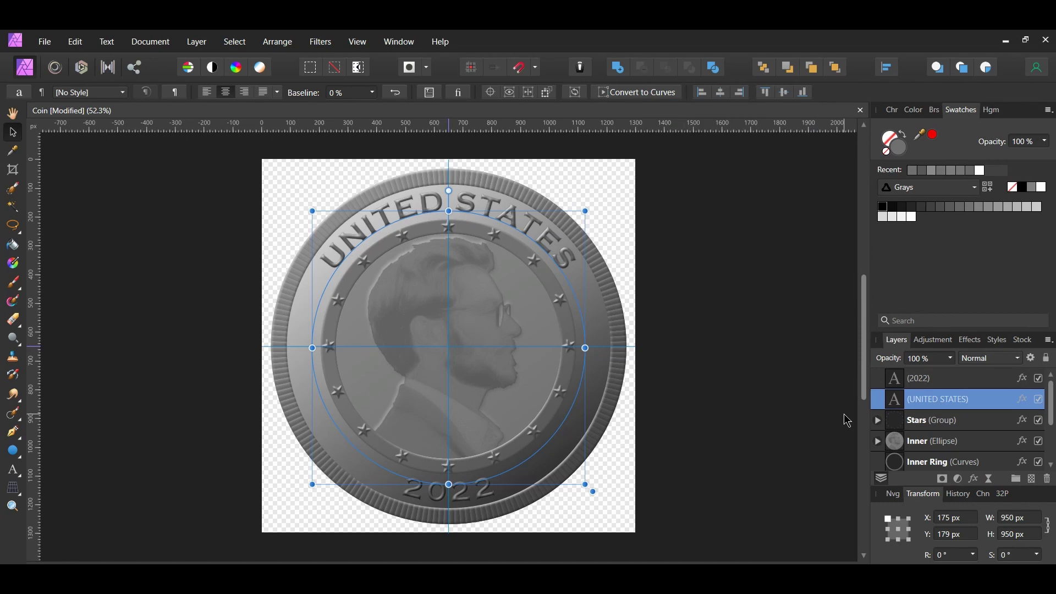
- Paste the UNITED STATES text's layer effects onto the 2022 text layer
{"action": "left_click", "coordinate": [946, 378]}
{"action": "left_click", "coordinate": [76, 42]}
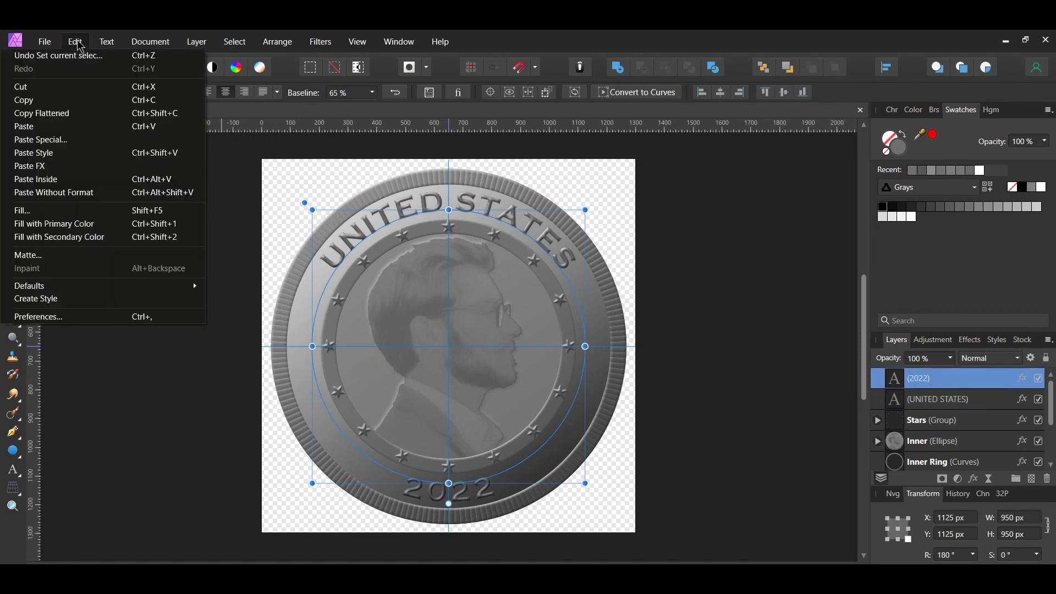
{"action": "left_click", "coordinate": [64, 167]}
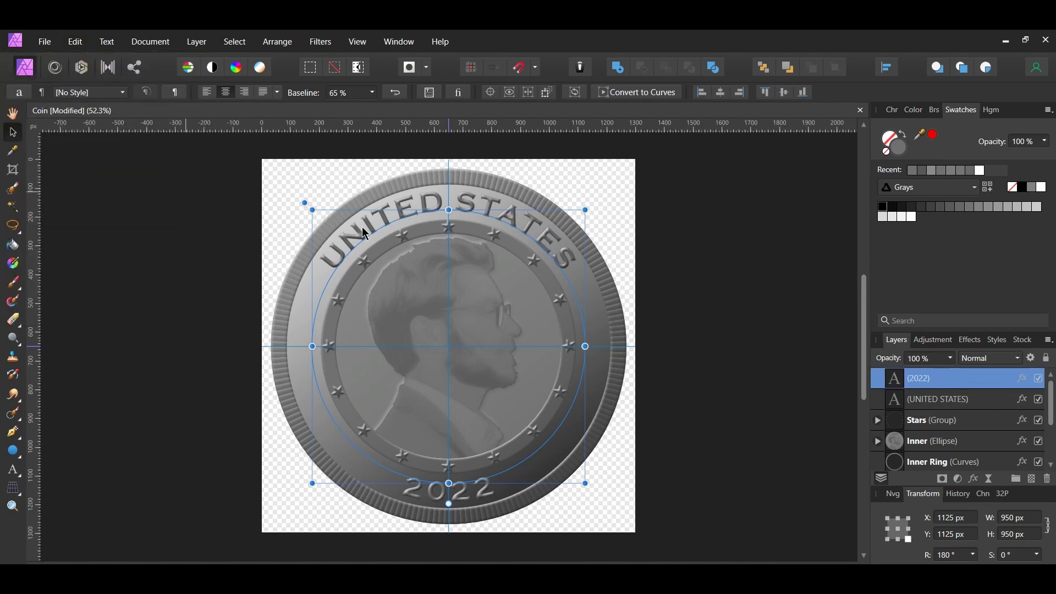
- Set the 2022 text's outer shadow to a 1.3 px radius, 1 px offset and 5% intensity
{"action": "left_click", "coordinate": [1023, 379]}
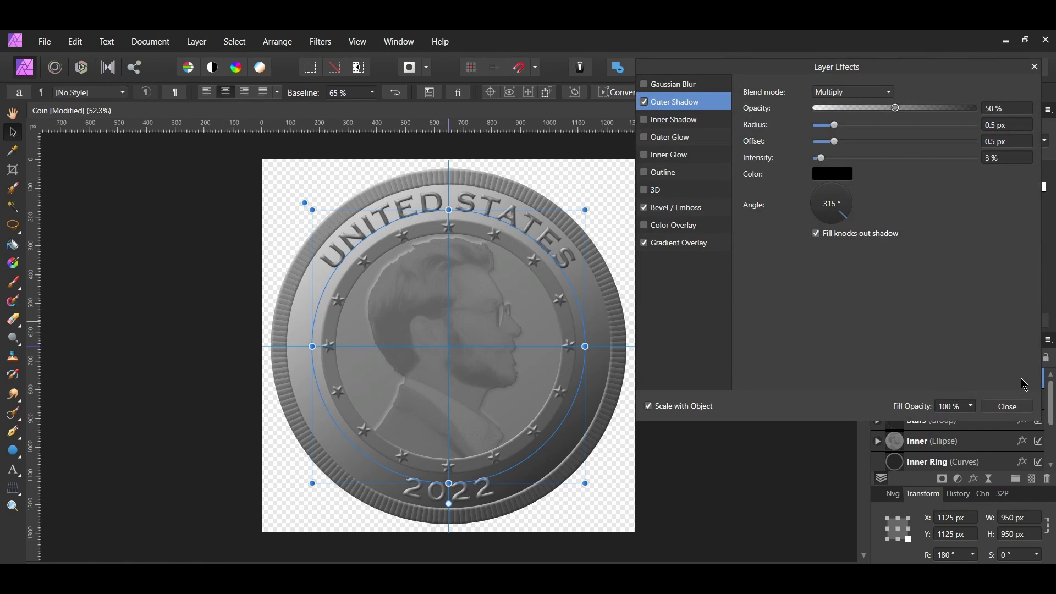
{"action": "left_click", "coordinate": [1006, 125]}
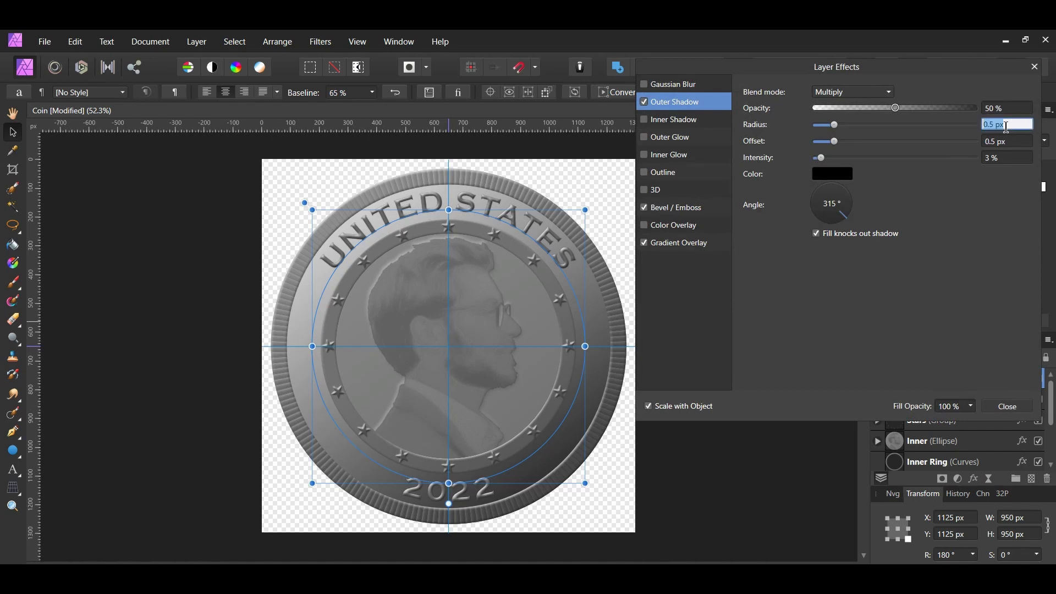
{"action": "type", "text": "1.3"}
{"action": "key", "text": "Return"}
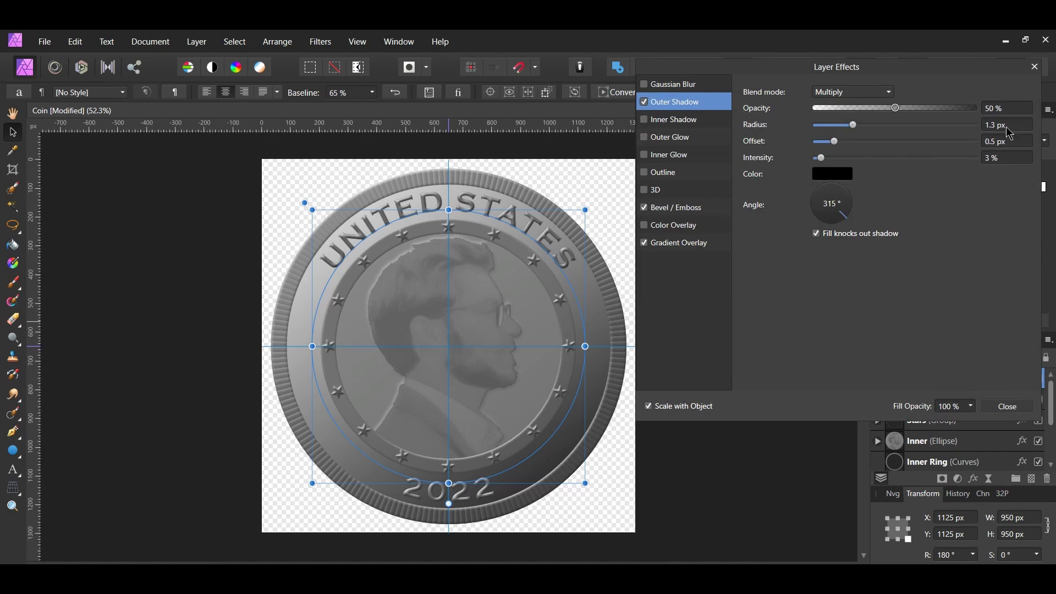
{"action": "left_click", "coordinate": [1009, 142]}
{"action": "type", "text": "1"}
{"action": "left_click", "coordinate": [1004, 158]}
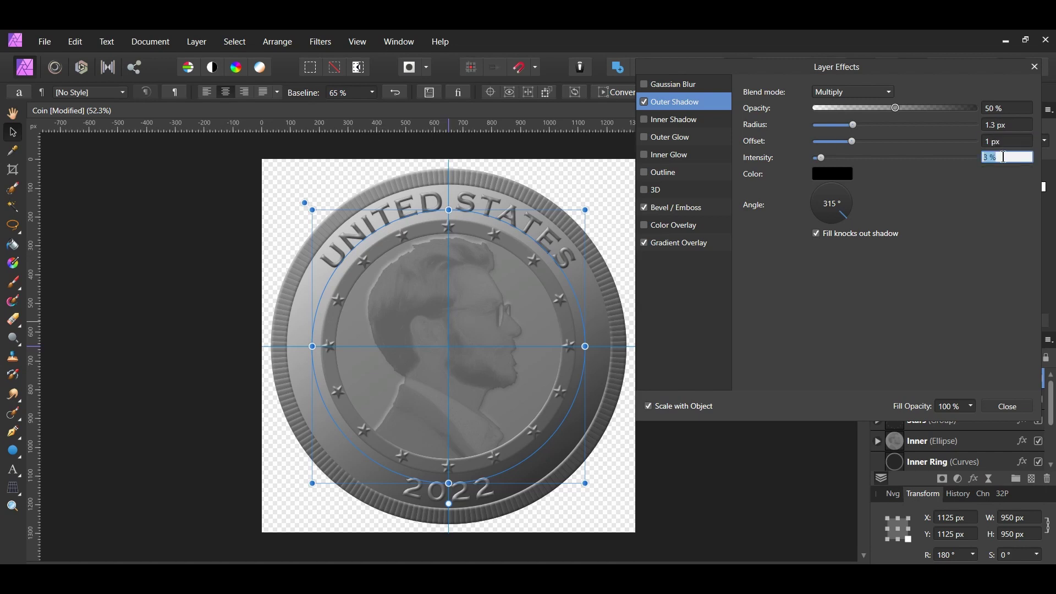
{"action": "type", "text": "5"}
{"action": "key", "text": "Return"}
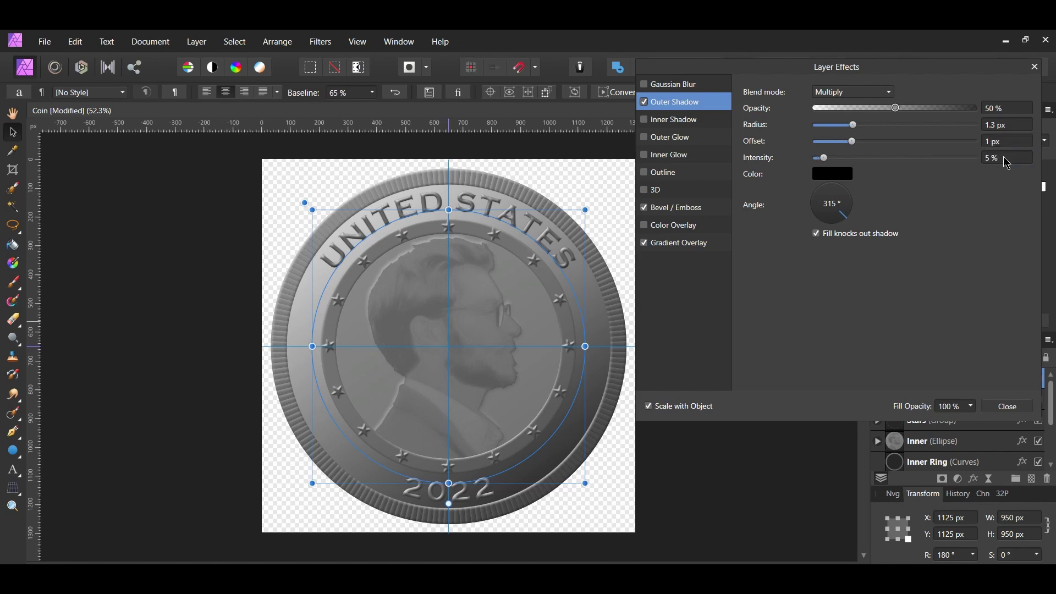
{"action": "left_click", "coordinate": [1035, 66]}
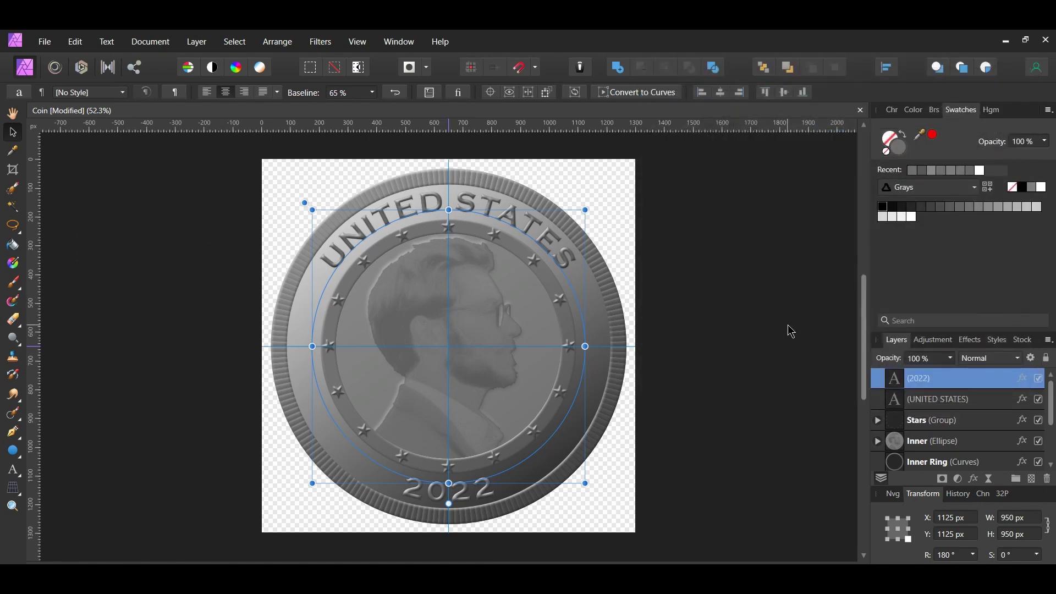
- Select all coin layers from 2022 down to Main and create a merged pixel copy of them above the originals
{"action": "scroll", "coordinate": [958, 390], "scroll_direction": "down", "scroll_amount": 3}
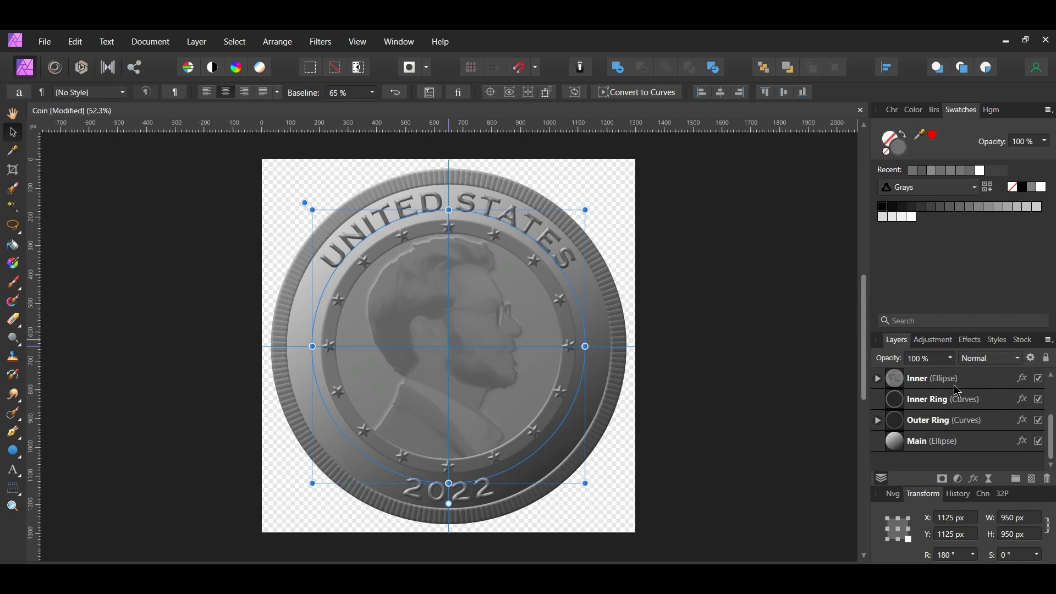
{"action": "left_click", "coordinate": [953, 446], "text": "shift"}
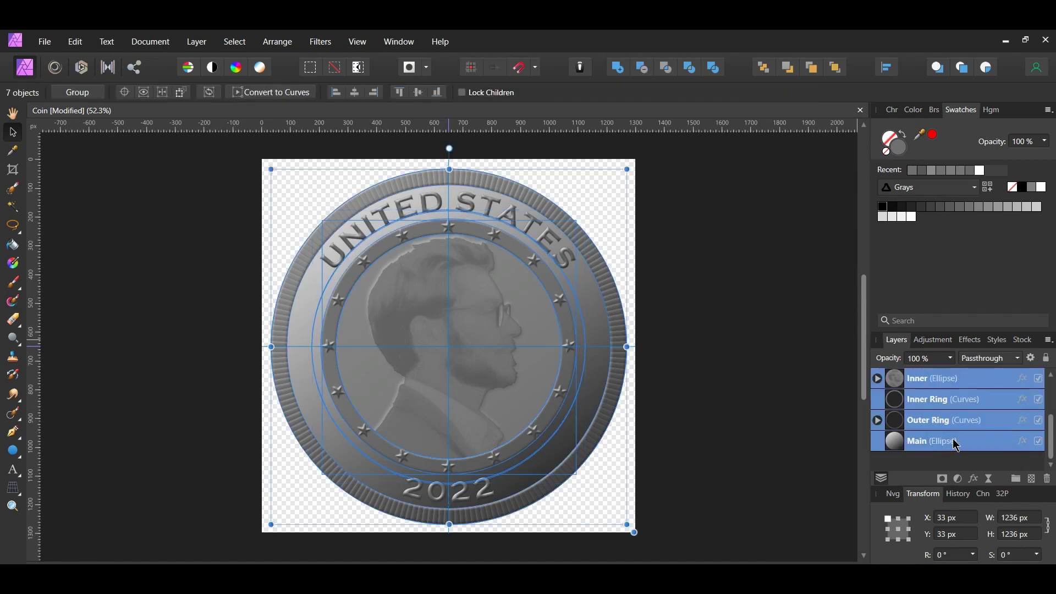
{"action": "scroll", "coordinate": [958, 443], "scroll_direction": "up", "scroll_amount": 3}
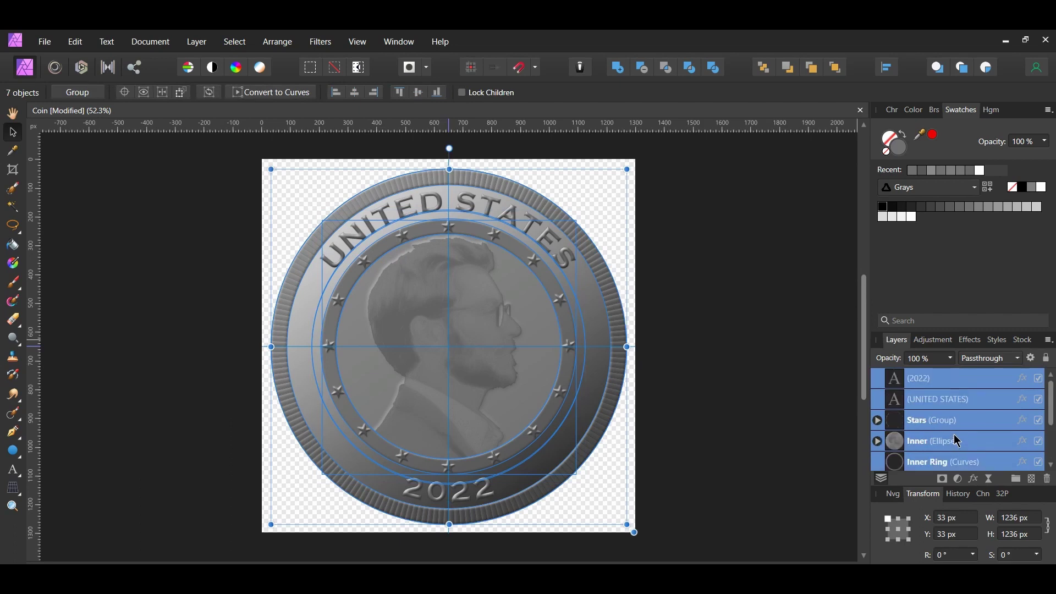
{"action": "key", "text": "ctrl+shift+n"}
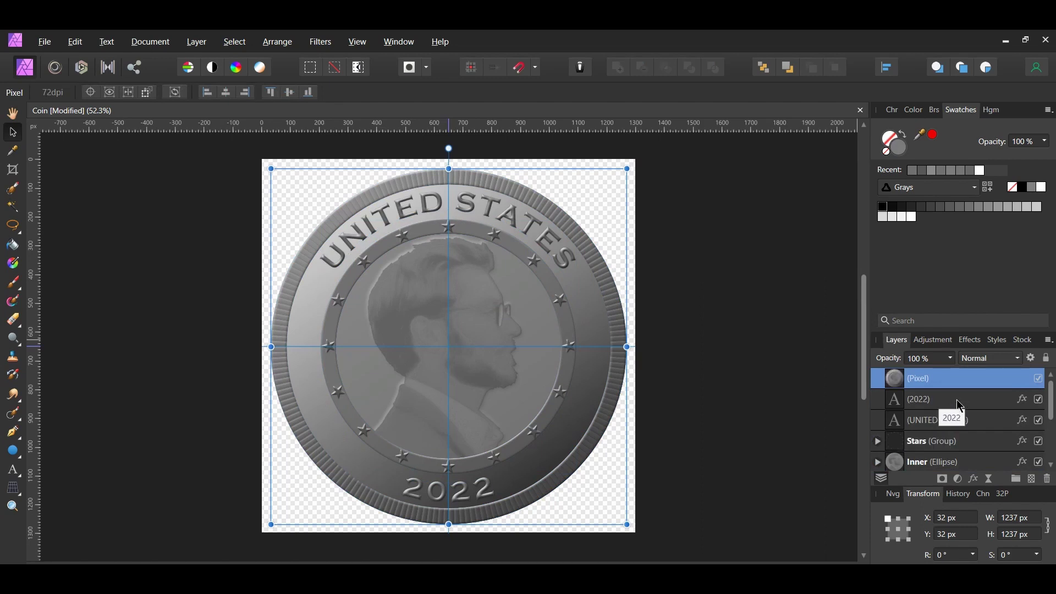
- Hide the original layers from 2022 down to Main, and rename the merged pixel layer Coin
{"action": "left_click", "coordinate": [960, 406]}
{"action": "scroll", "coordinate": [961, 407], "scroll_direction": "down", "scroll_amount": 2}
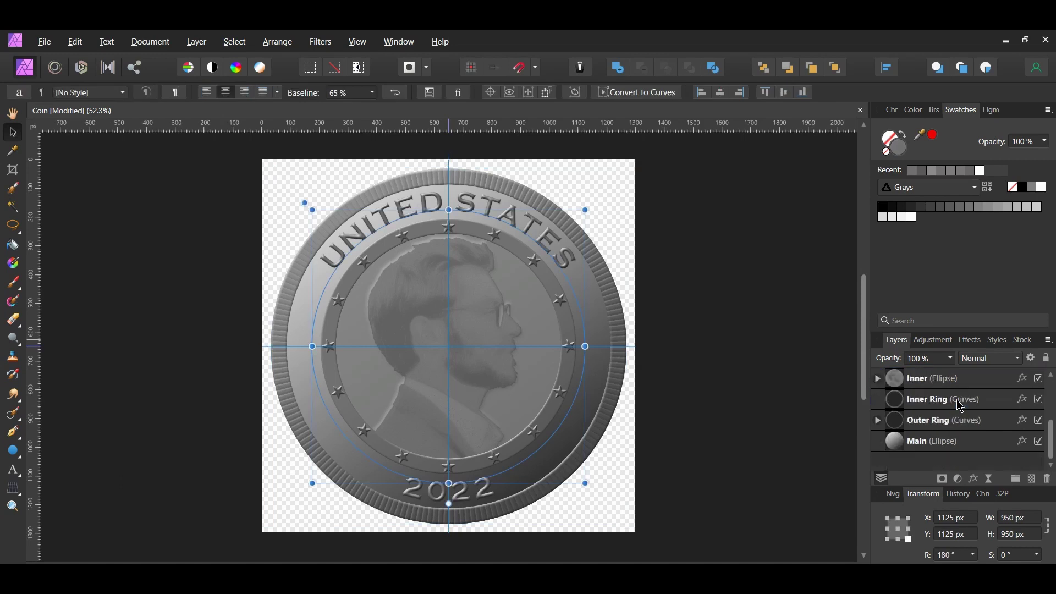
{"action": "left_click", "coordinate": [960, 440], "text": "shift"}
{"action": "scroll", "coordinate": [960, 440], "scroll_direction": "up", "scroll_amount": 2}
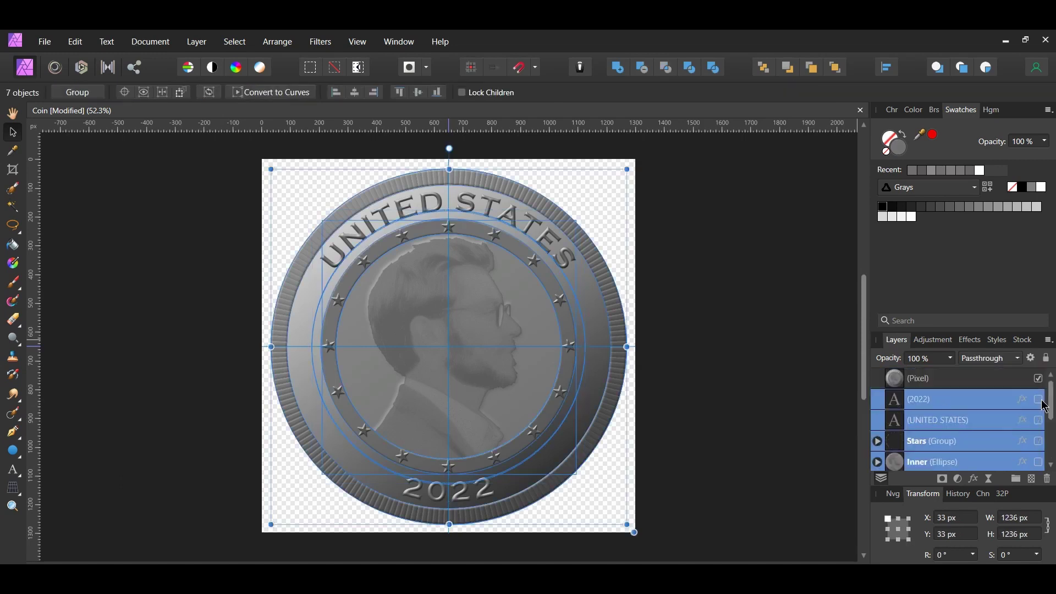
{"action": "left_click", "coordinate": [785, 266]}
{"action": "left_click", "coordinate": [936, 383]}
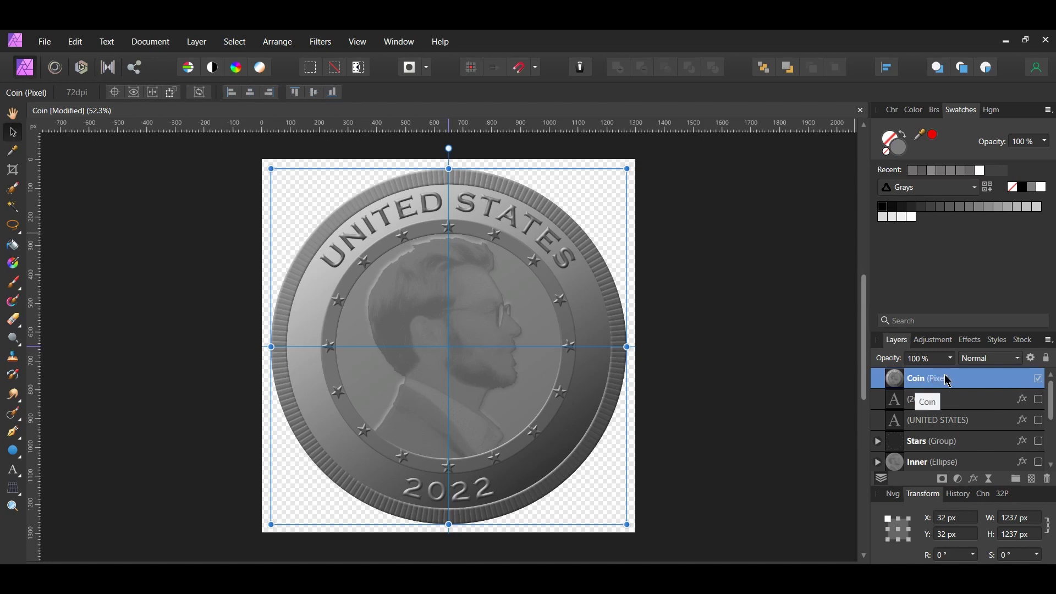
- Add a Recolor adjustment above the Coin layer and set its hue to 45°
{"action": "left_click", "coordinate": [958, 479]}
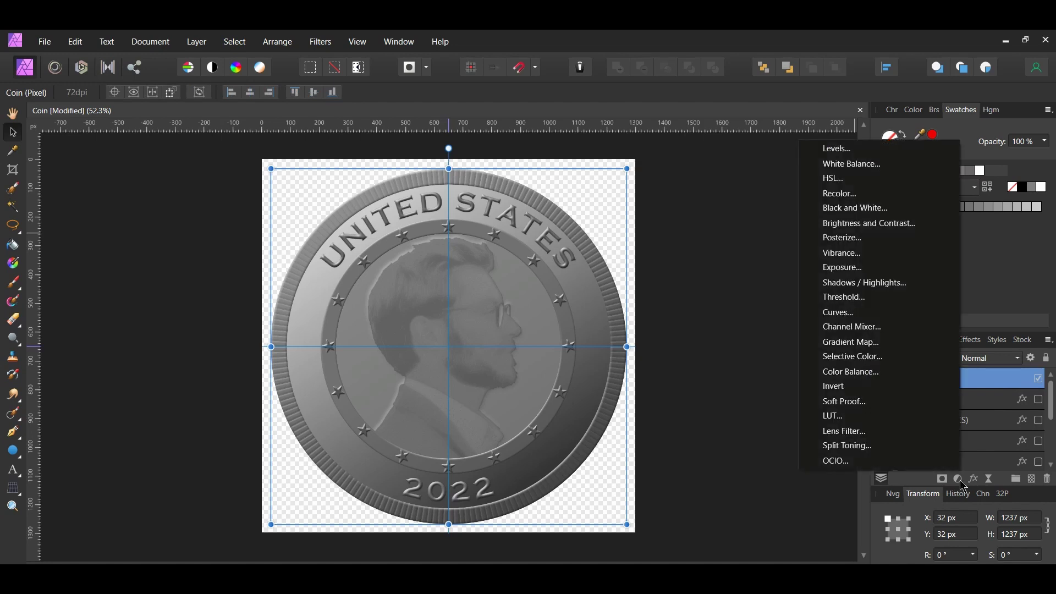
{"action": "left_click", "coordinate": [902, 193]}
{"action": "left_click_drag", "start_coordinate": [745, 308], "coordinate": [789, 289]}
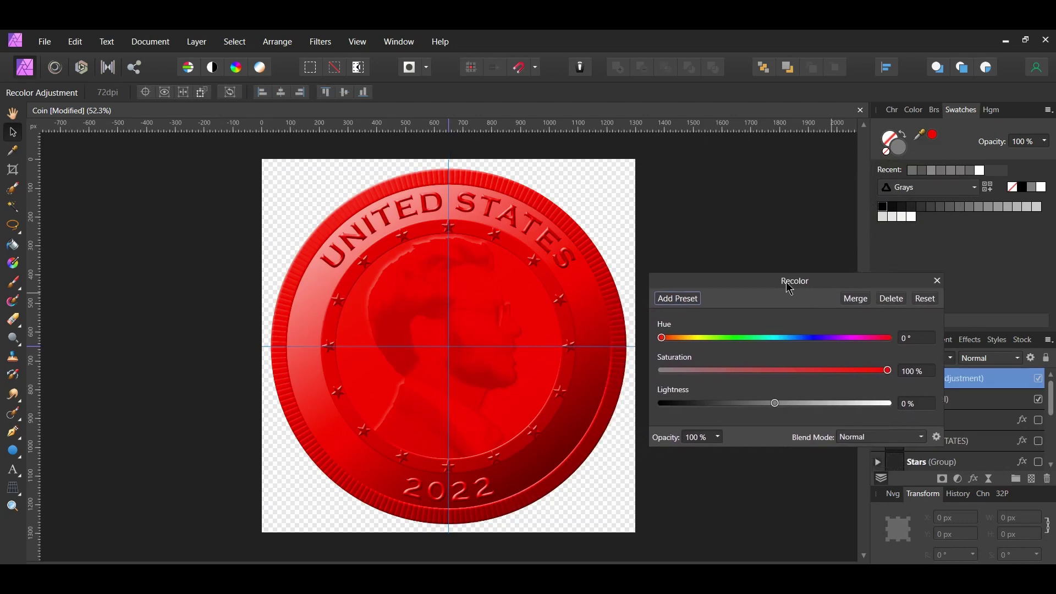
{"action": "left_click", "coordinate": [908, 335]}
{"action": "type", "text": "45"}
{"action": "key", "text": "Return"}
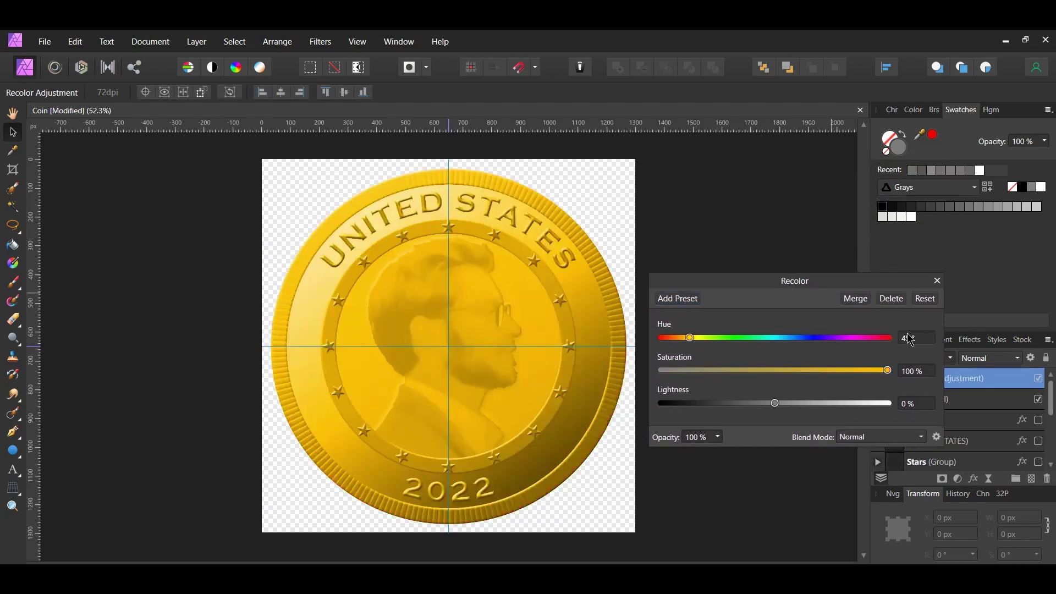
- Set the Recolor adjustment's saturation to 35% and lightness to -15%
{"action": "key", "text": "Tab"}
{"action": "type", "text": "35"}
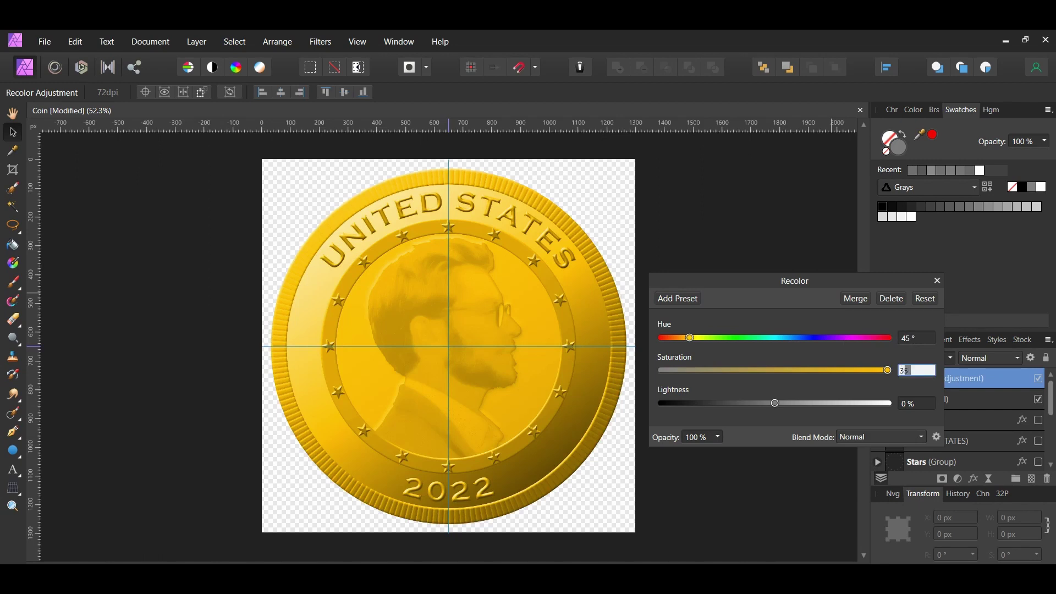
{"action": "key", "text": "Return"}
{"action": "left_click", "coordinate": [923, 405]}
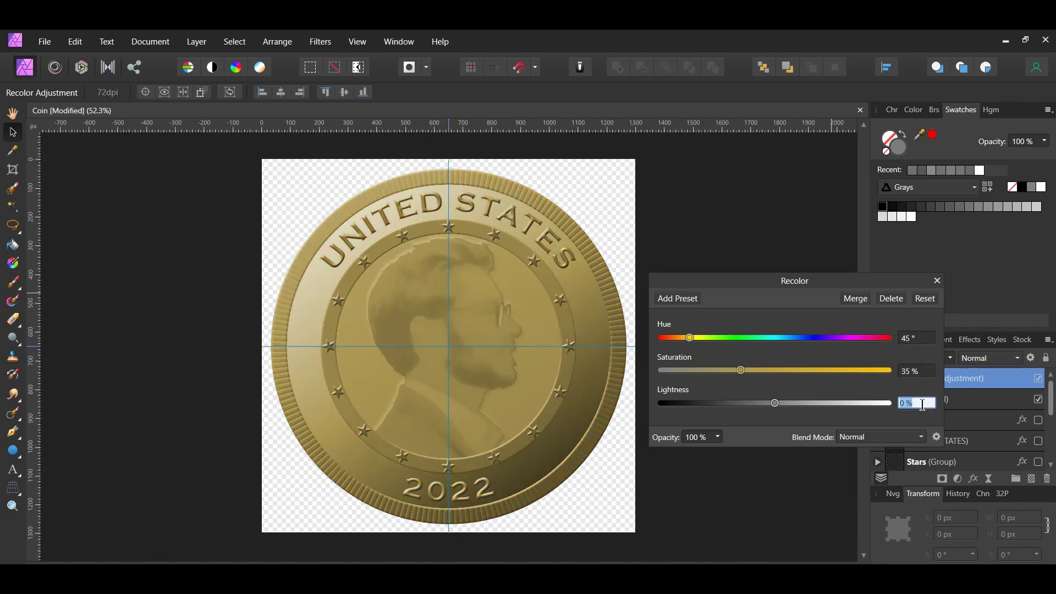
{"action": "type", "text": "-15"}
{"action": "key", "text": "Return"}
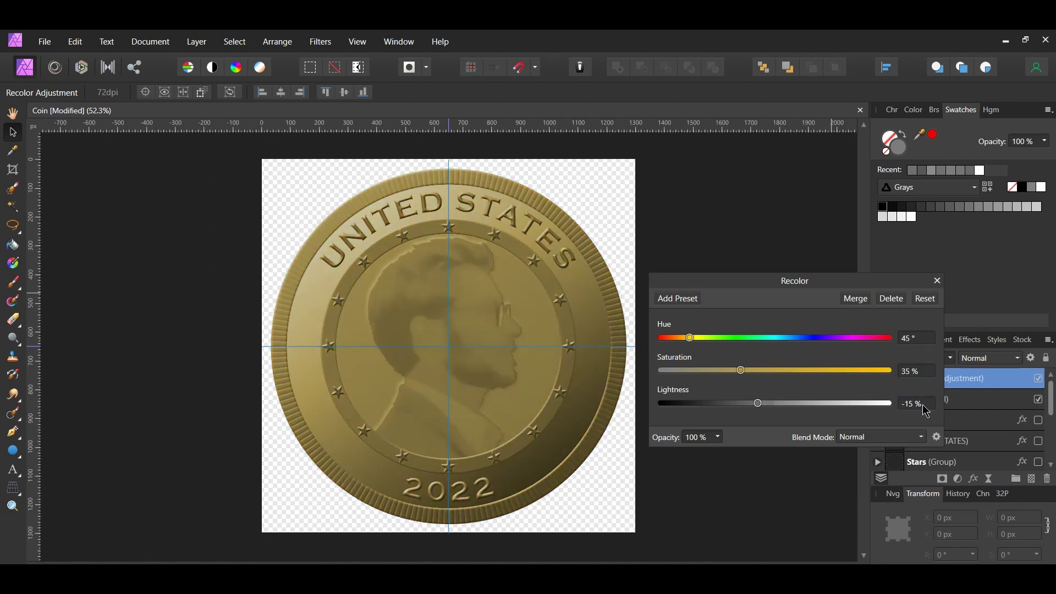
{"action": "left_click", "coordinate": [938, 280]}
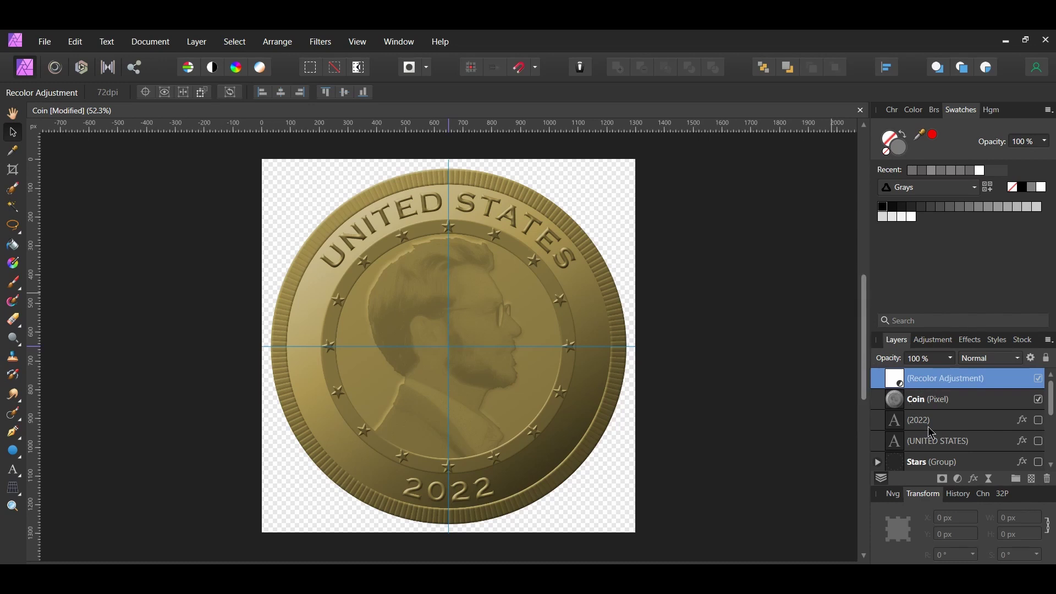
- Add a Curves adjustment above the Recolor adjustment and lower the green channel's midtones slightly, with a point at about X 0.543, Y 0.527
{"action": "left_click", "coordinate": [959, 483]}
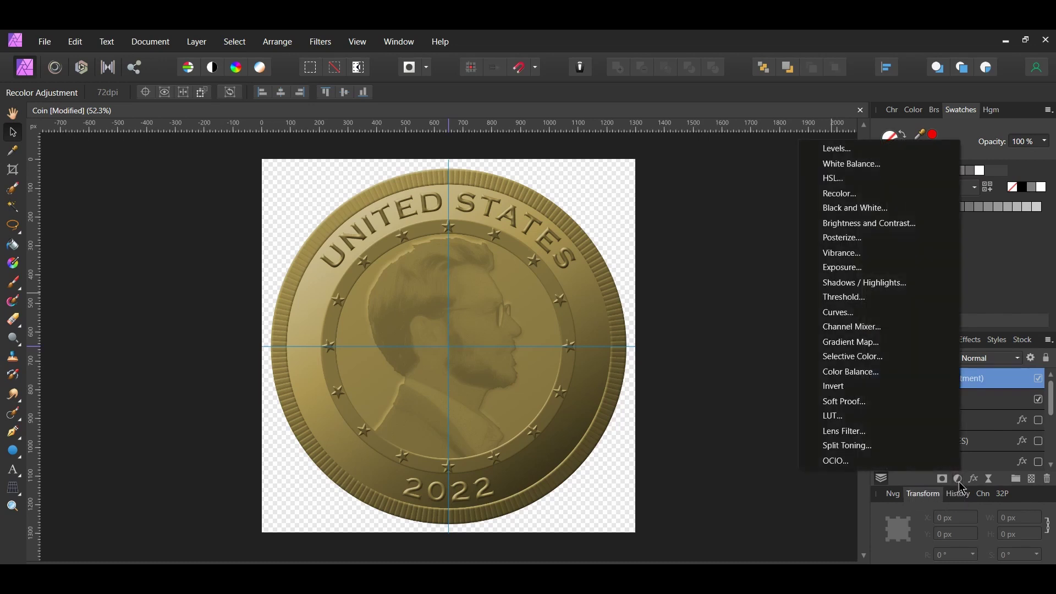
{"action": "left_click", "coordinate": [935, 314]}
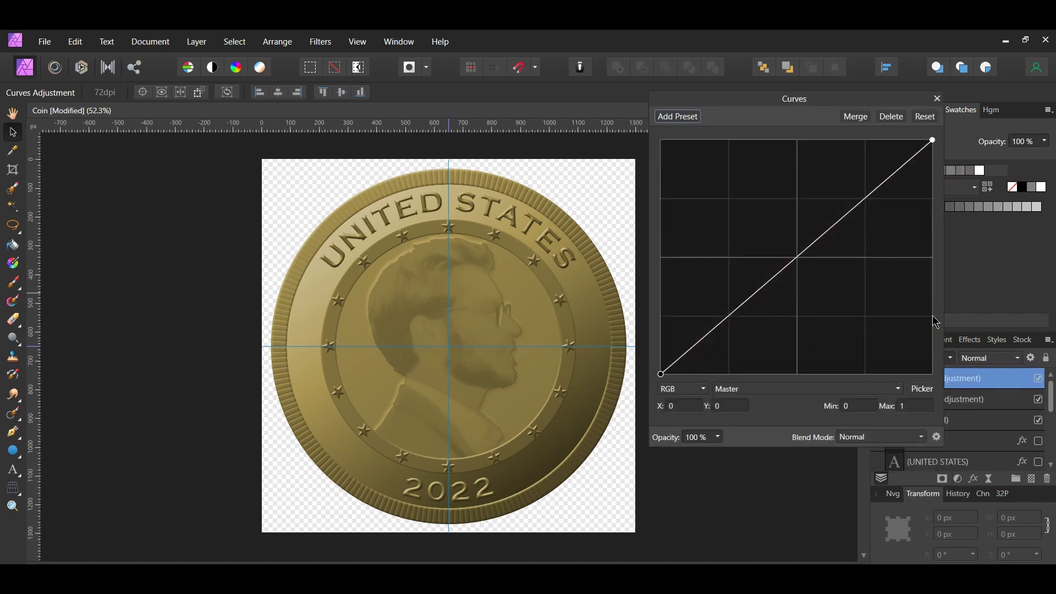
{"action": "left_click", "coordinate": [801, 390]}
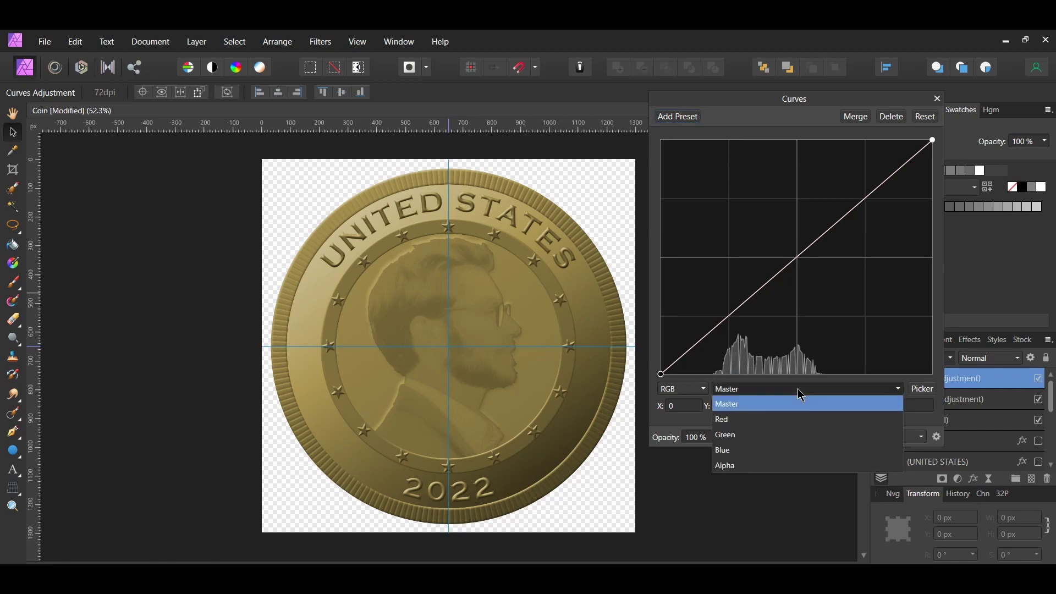
{"action": "left_click", "coordinate": [800, 435]}
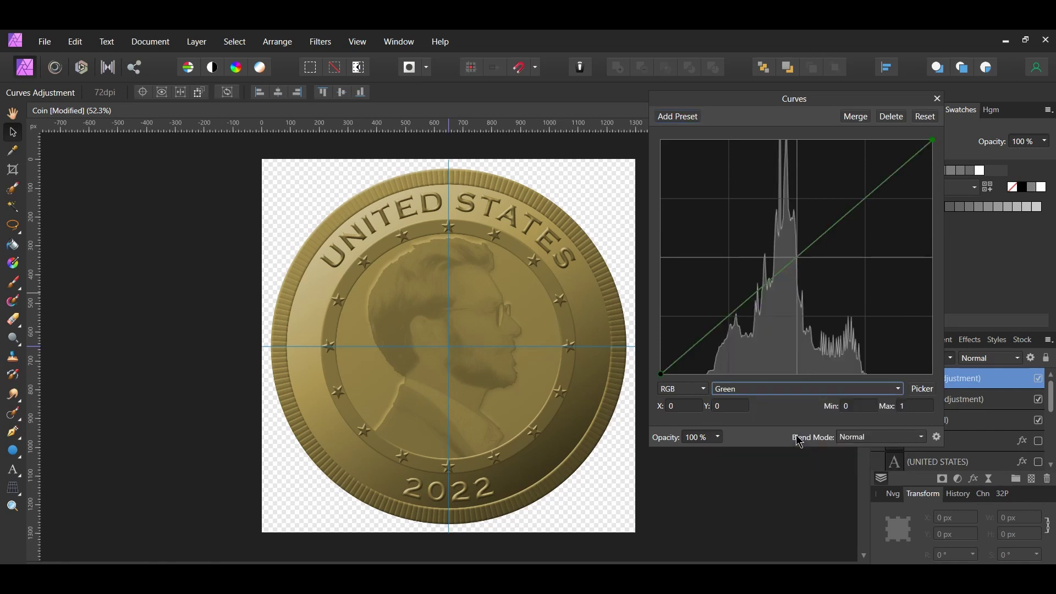
{"action": "left_click_drag", "start_coordinate": [802, 253], "coordinate": [808, 251]}
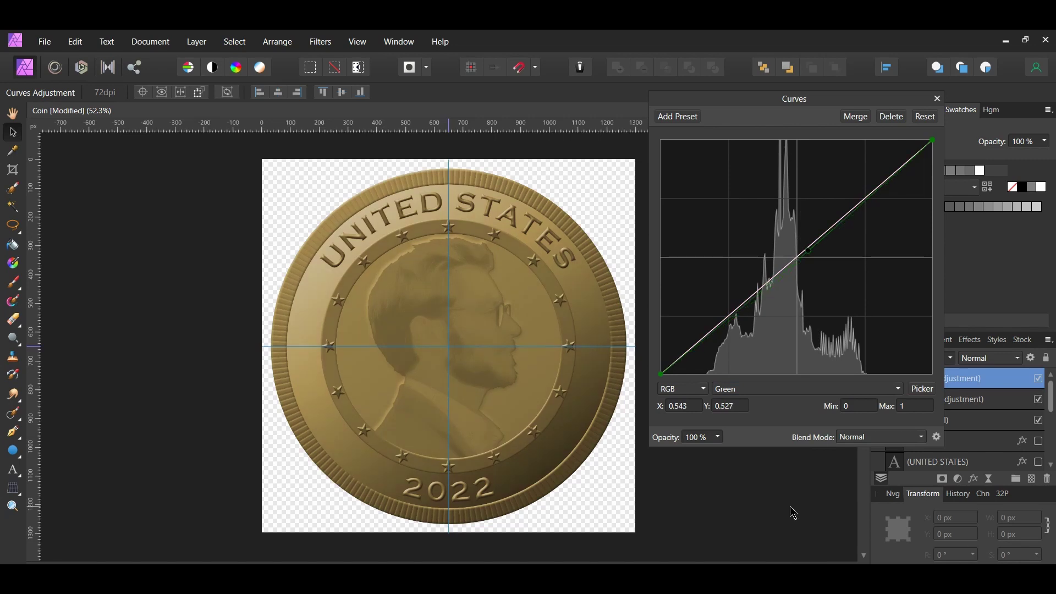
- Lower the Curves adjustment's blue channel with a midtone point at about X 0.592, Y 0.525, and shape its upper range with a second point
{"action": "left_click", "coordinate": [824, 388]}
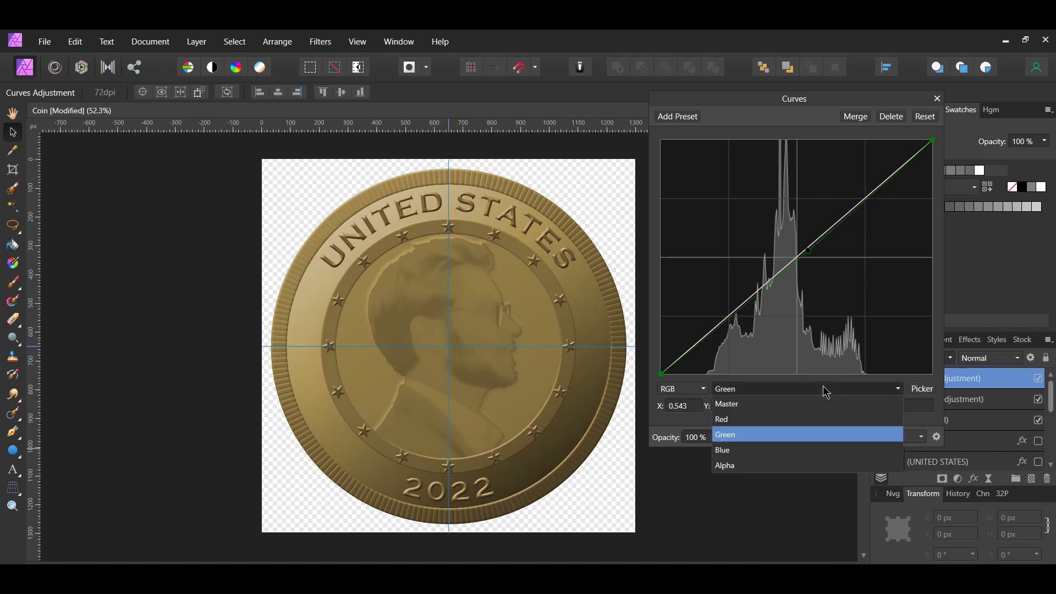
{"action": "left_click", "coordinate": [814, 453]}
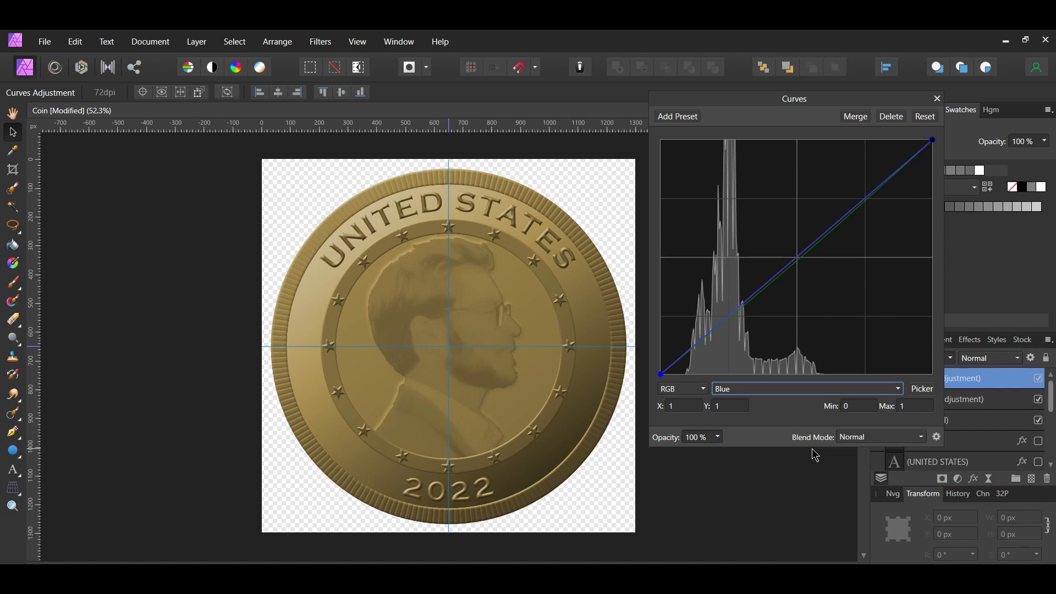
{"action": "left_click", "coordinate": [817, 242]}
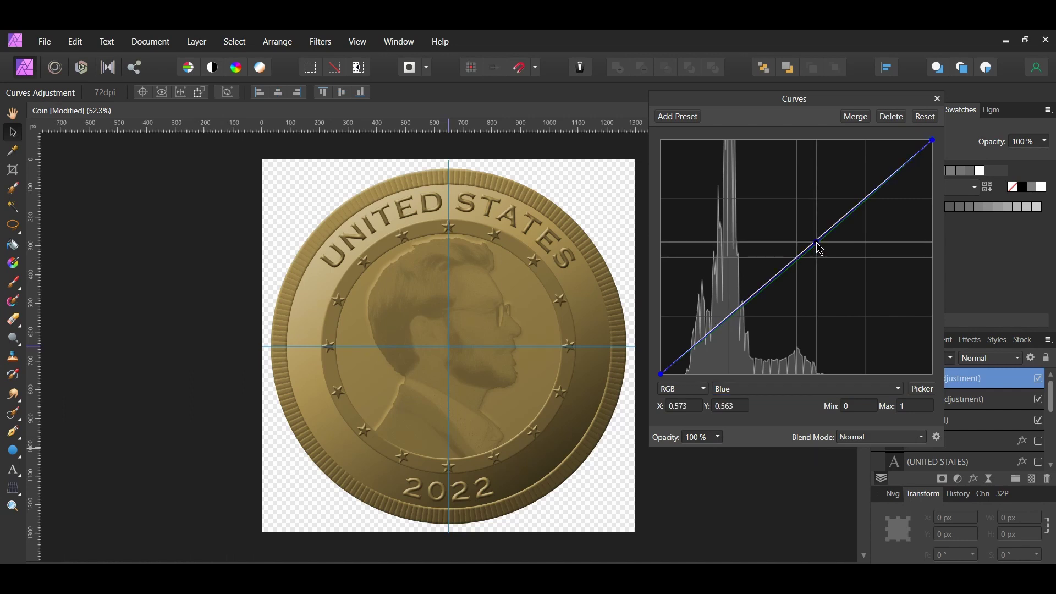
{"action": "left_click_drag", "start_coordinate": [817, 243], "coordinate": [821, 253]}
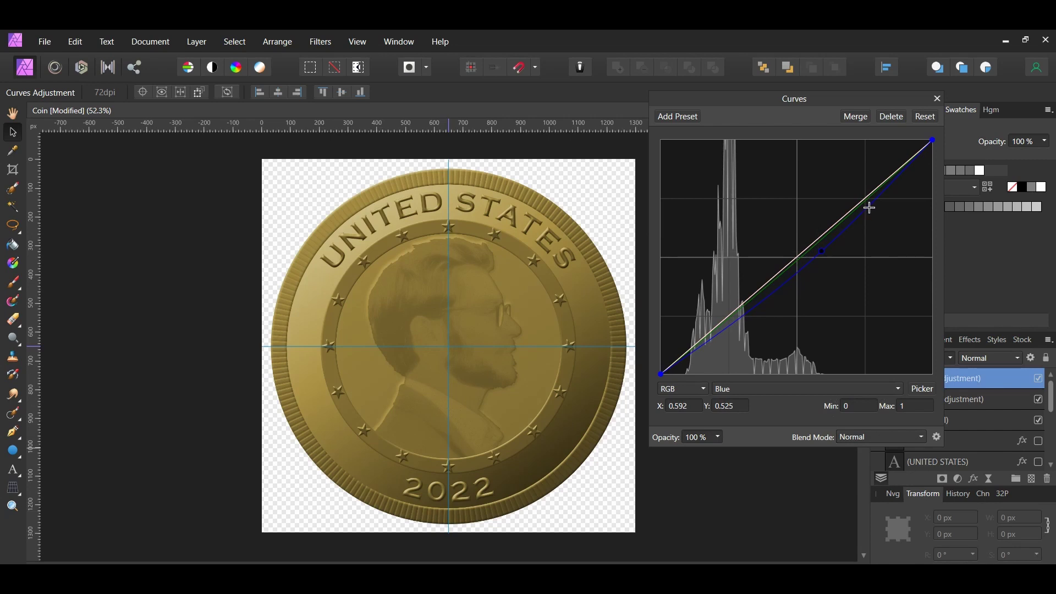
{"action": "left_click_drag", "start_coordinate": [870, 208], "coordinate": [883, 175]}
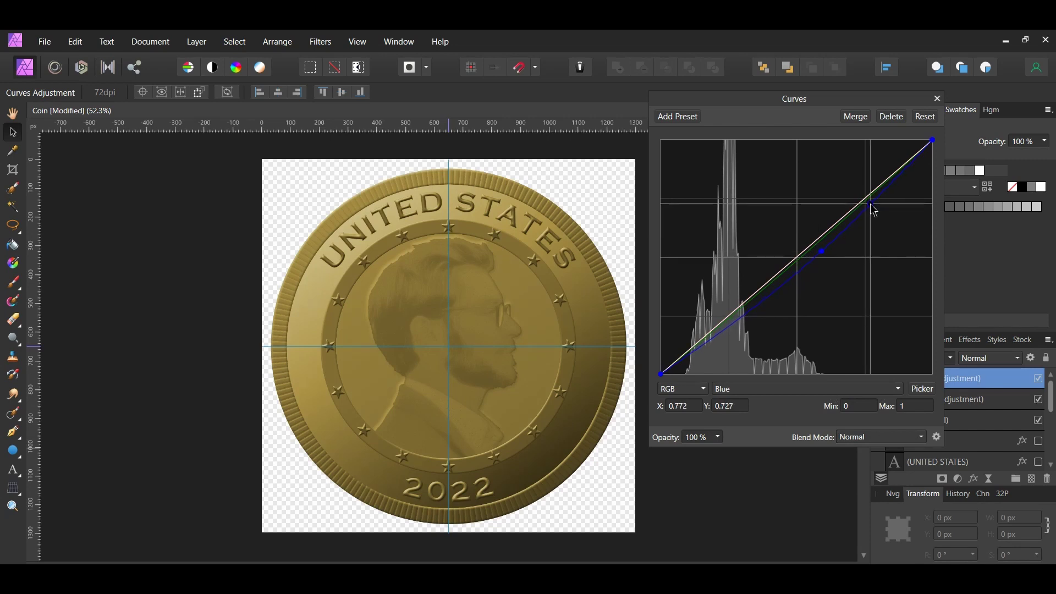
{"action": "left_click", "coordinate": [937, 99]}
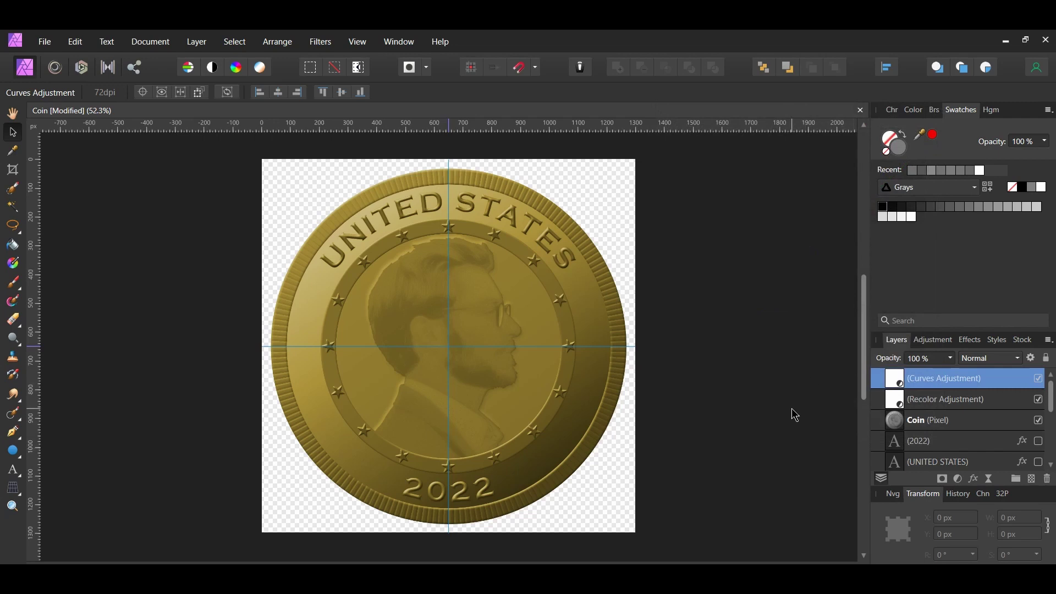
- Add an empty pixel layer and place it between the Recolor adjustment and the Coin layer
{"action": "left_click", "coordinate": [809, 477]}
{"action": "left_click", "coordinate": [1031, 480]}
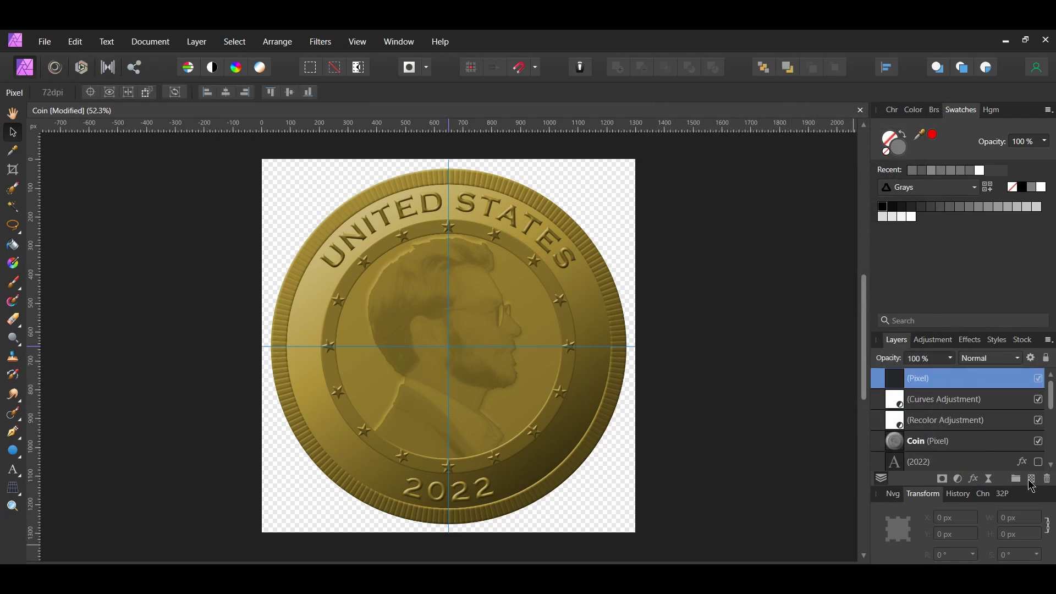
{"action": "left_click_drag", "start_coordinate": [877, 379], "coordinate": [877, 429]}
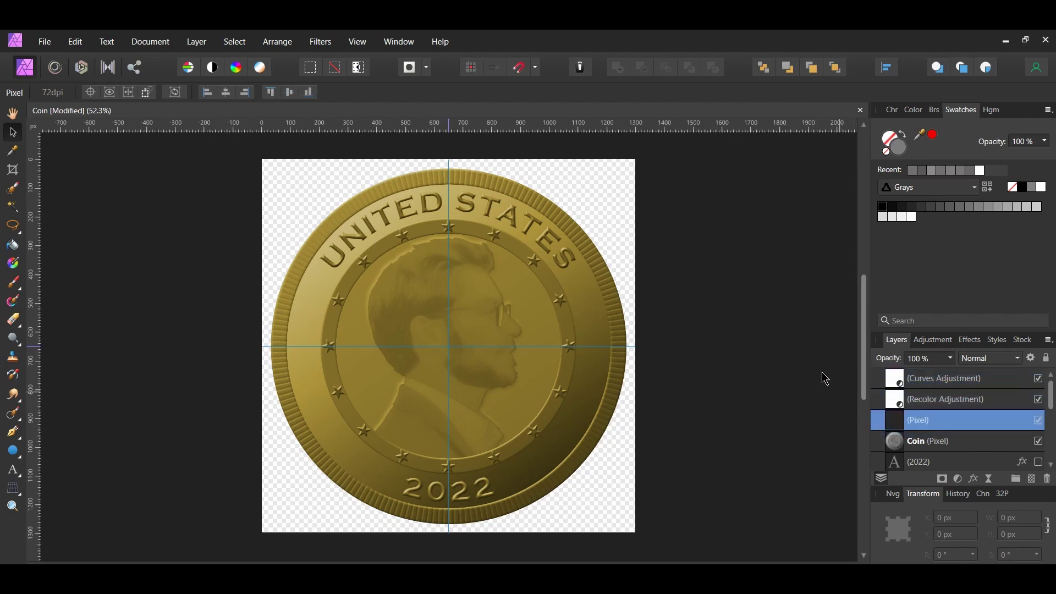
- Choose the soft 256 px Basic brush for the Paint Brush tool and set its opacity to 40%
{"action": "key", "text": "b"}
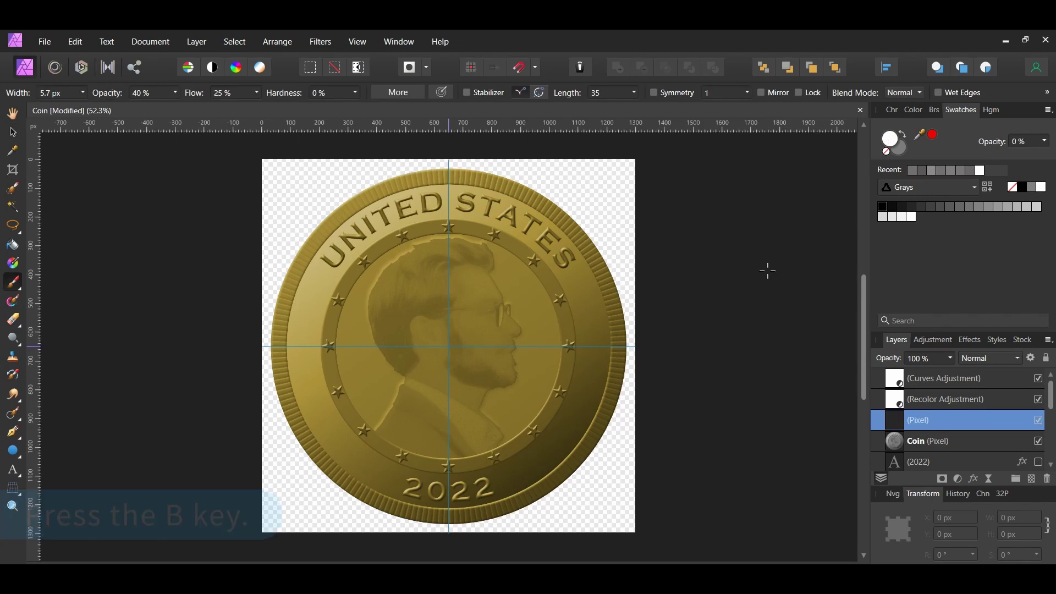
{"action": "left_click", "coordinate": [935, 113]}
{"action": "left_click", "coordinate": [1006, 224]}
{"action": "scroll", "coordinate": [1009, 226], "scroll_direction": "up", "scroll_amount": 2}
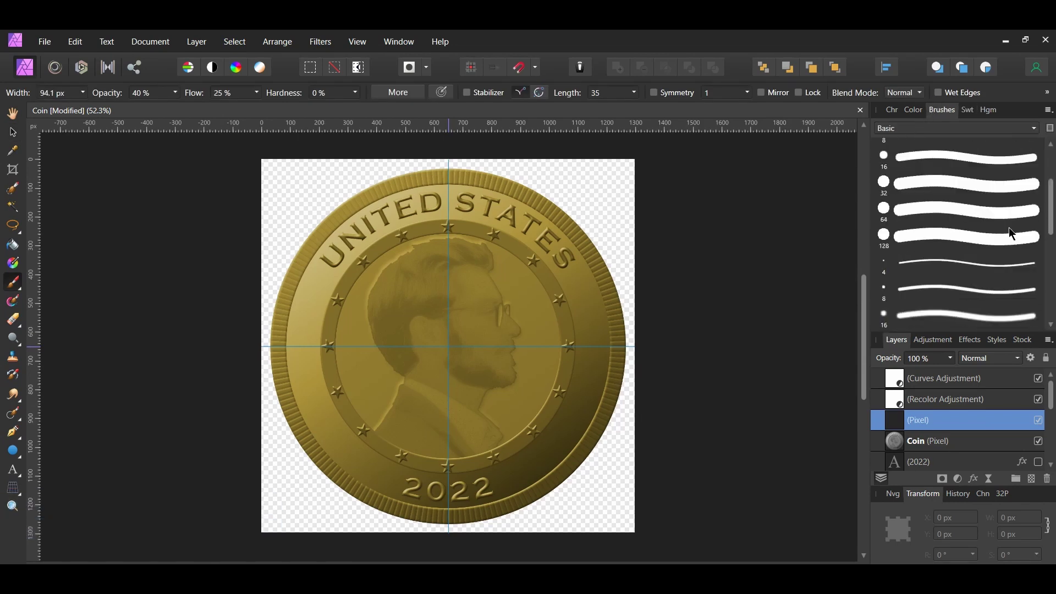
{"action": "scroll", "coordinate": [1008, 245], "scroll_direction": "down", "scroll_amount": 3}
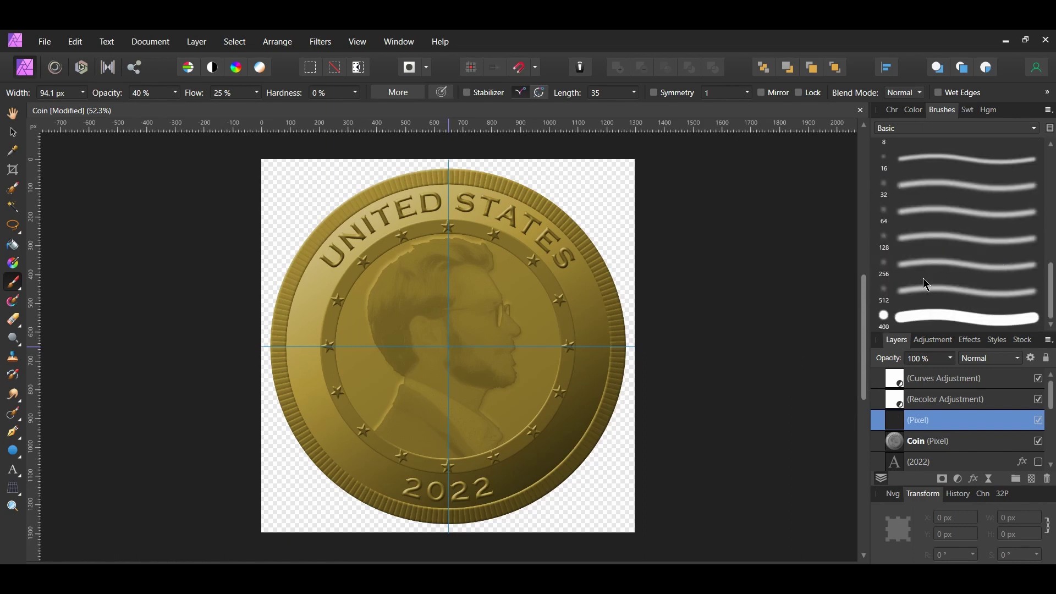
{"action": "left_click", "coordinate": [914, 264]}
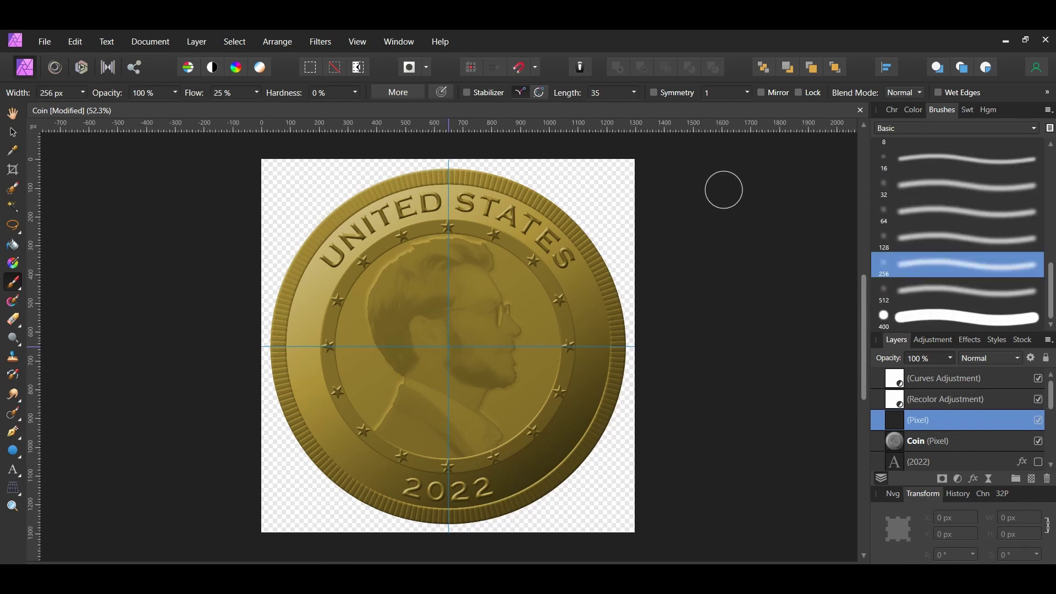
{"action": "left_click", "coordinate": [149, 96]}
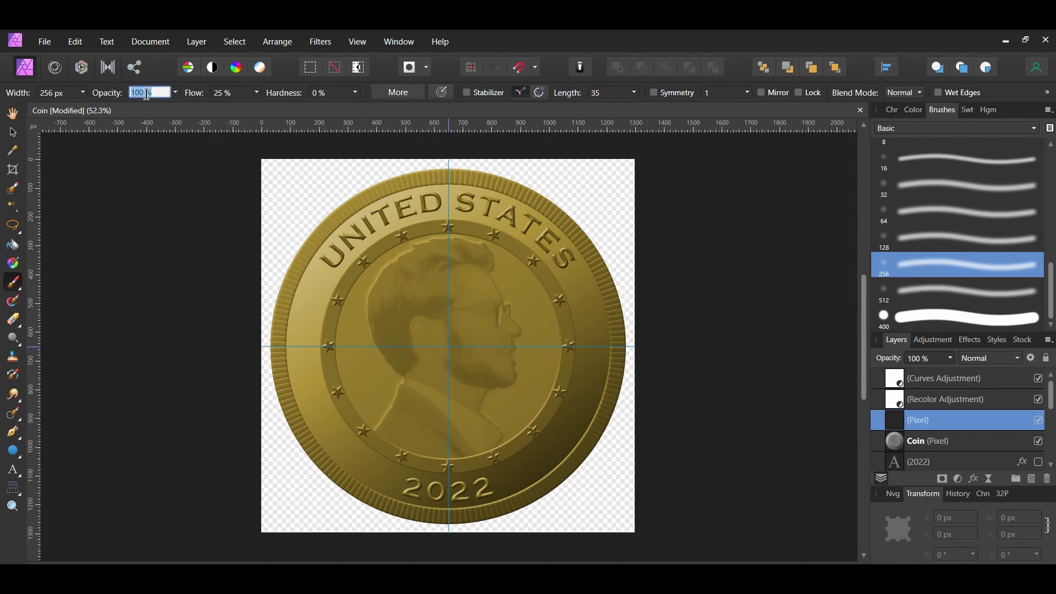
{"action": "type", "text": "40"}
{"action": "key", "text": "Return"}
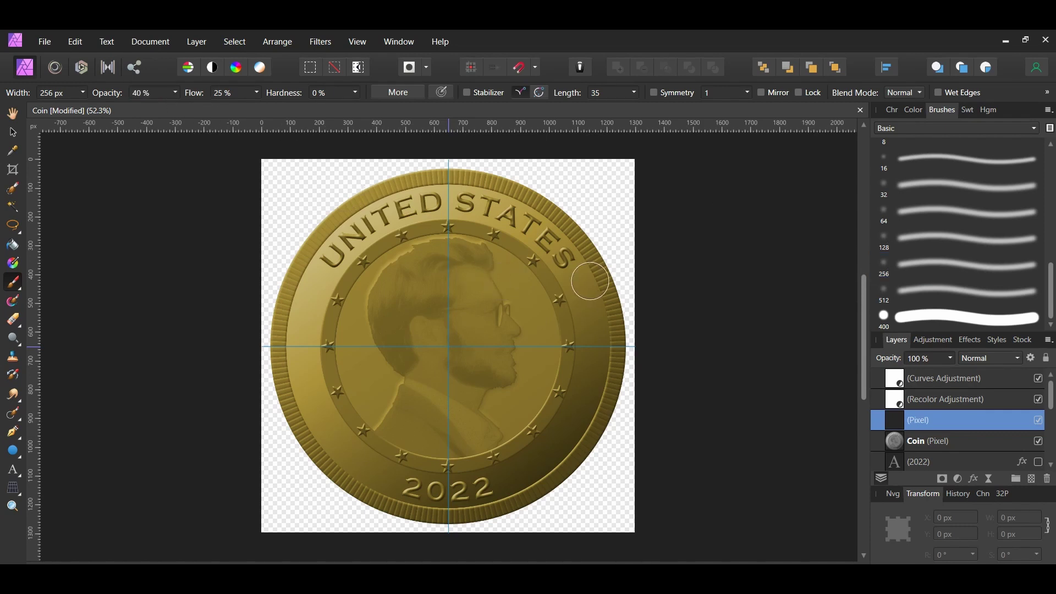
- Set the paint colour to hex 90782E
{"action": "left_click", "coordinate": [972, 116]}
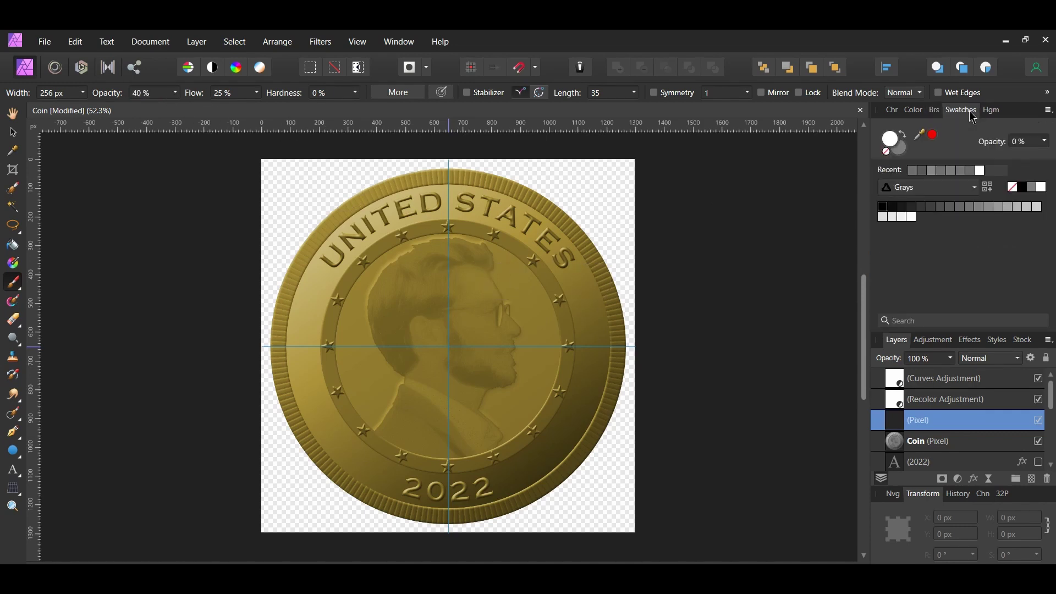
{"action": "left_click", "coordinate": [902, 156]}
{"action": "double_click", "coordinate": [903, 157]}
{"action": "double_click", "coordinate": [944, 277]}
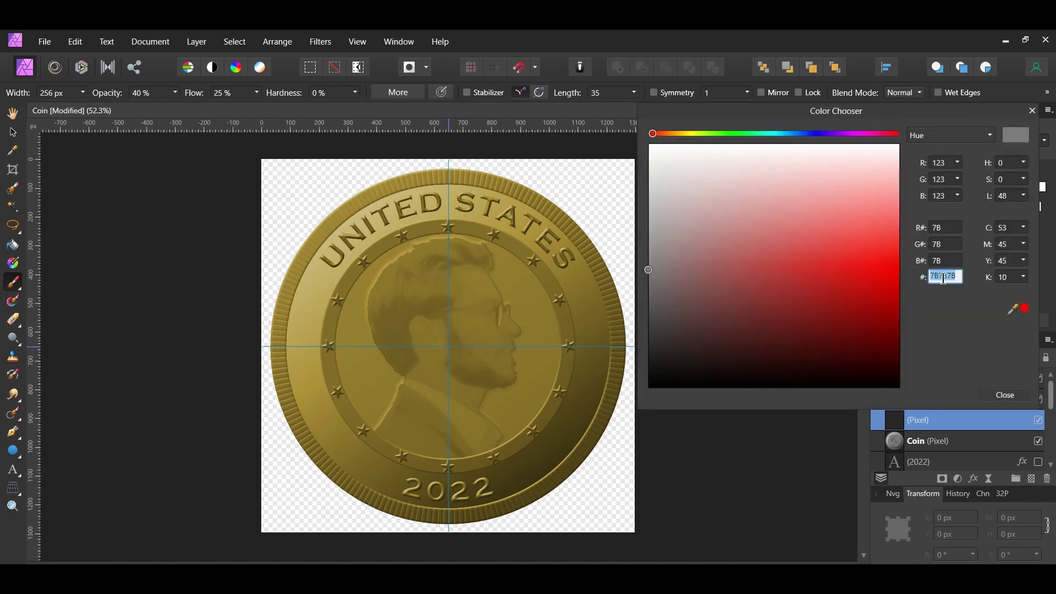
{"action": "type", "text": "907"}
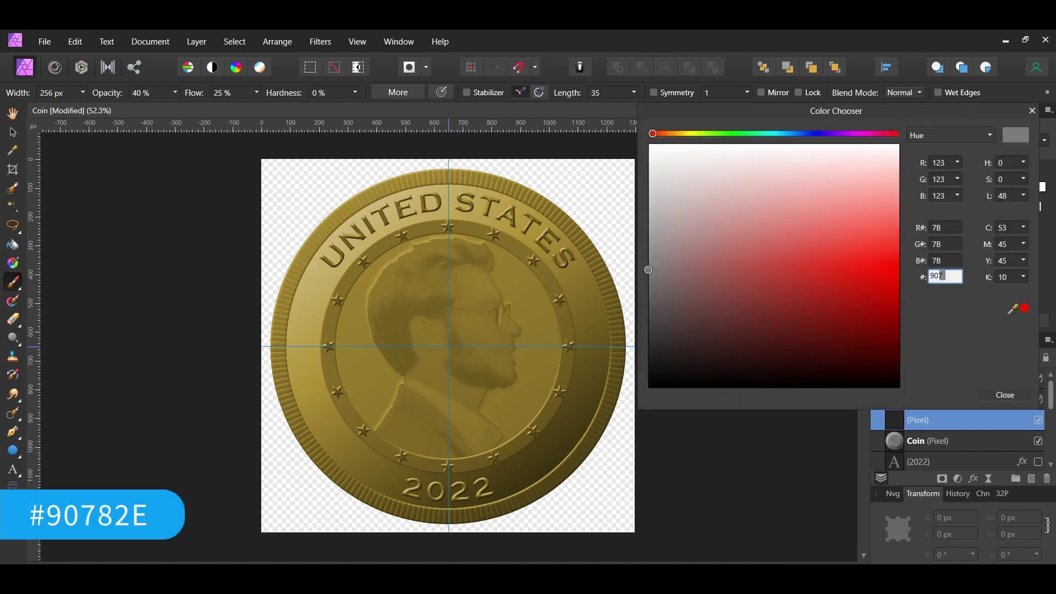
{"action": "type", "text": "82E"}
{"action": "key", "text": "Return"}
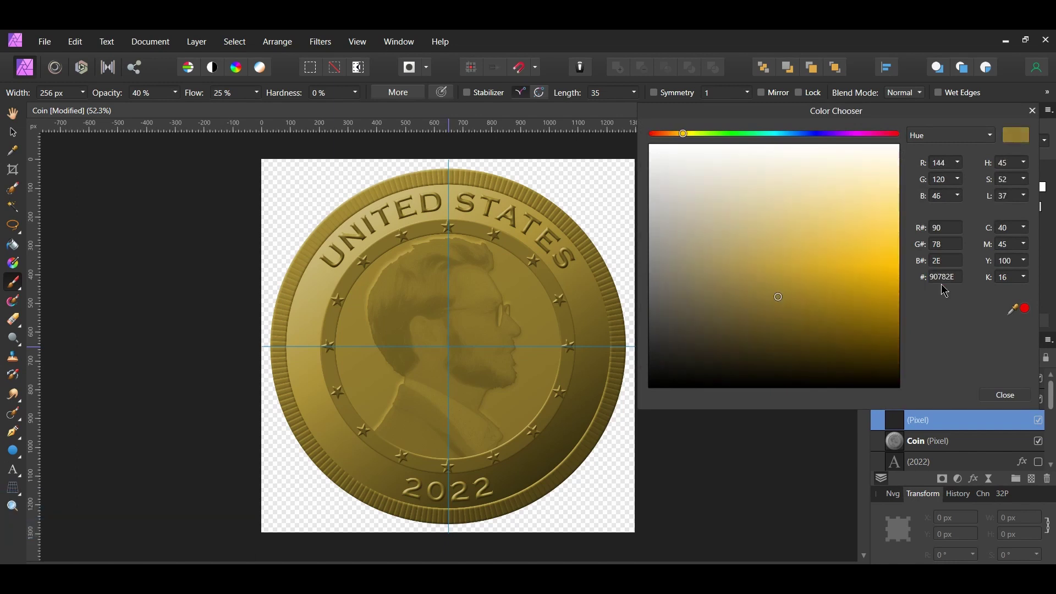
{"action": "left_click", "coordinate": [999, 395]}
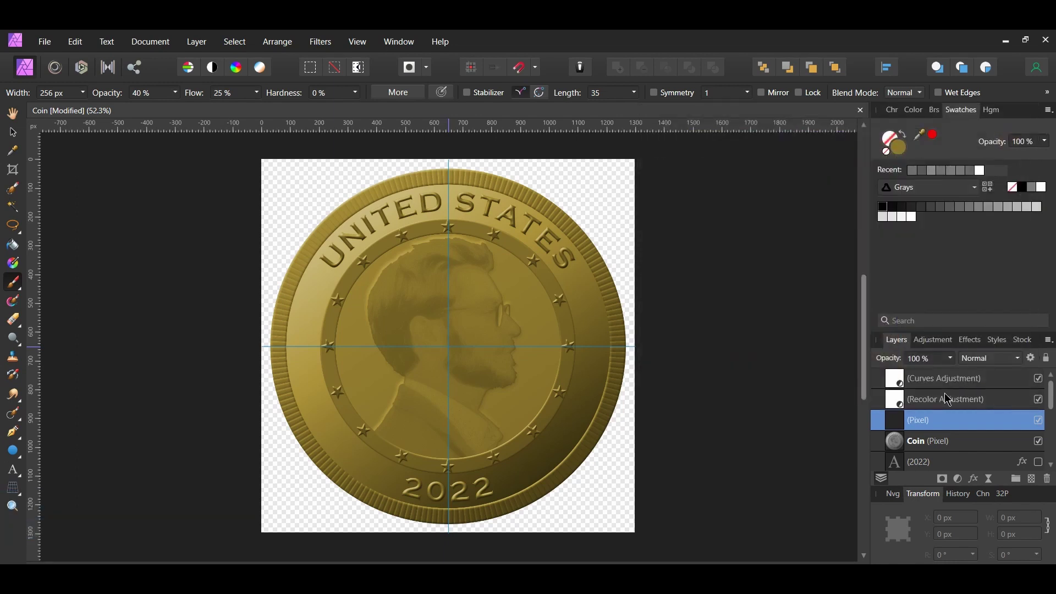
- Hide the Curves and Recolor adjustments, and reduce the brush width to about 114 px for painting the portrait
{"action": "left_click", "coordinate": [1038, 379]}
{"action": "left_click", "coordinate": [1038, 400]}
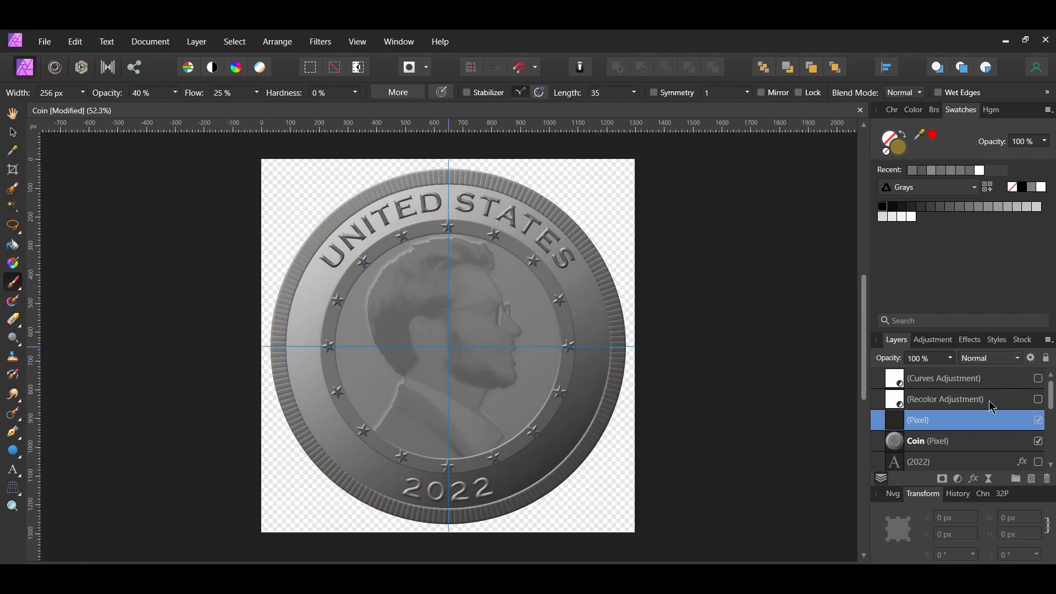
{"action": "key", "text": "bracketleft"}
{"action": "key", "text": "bracketleft"}
{"action": "key", "text": "bracketleft"}
{"action": "key", "text": "bracketleft"}
{"action": "scroll", "coordinate": [372, 340], "scroll_direction": "up", "scroll_amount": 1}
{"action": "scroll", "coordinate": [372, 339], "scroll_direction": "up", "scroll_amount": 1}
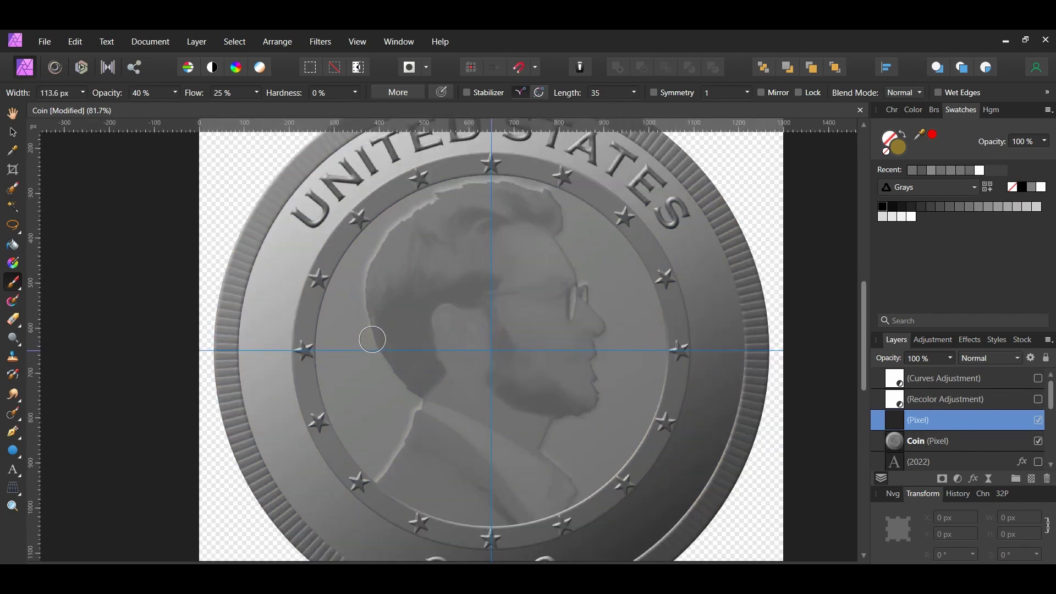
- Paint the portrait's hair in the gold colour on the new pixel layer, using progressively smaller brush widths near the edges
{"action": "mouse_move", "coordinate": [384, 330]}
{"action": "left_mouse_down"}
{"action": "mouse_move", "coordinate": [420, 359]}
{"action": "mouse_move", "coordinate": [387, 329]}
{"action": "mouse_move", "coordinate": [414, 373]}
{"action": "mouse_move", "coordinate": [396, 348]}
{"action": "left_mouse_up"}
{"action": "key", "text": "bracketleft"}
{"action": "key", "text": "bracketleft"}
{"action": "key", "text": "bracketleft"}
{"action": "key", "text": "bracketleft"}
{"action": "scroll", "coordinate": [410, 363], "scroll_direction": "up", "scroll_amount": 3}
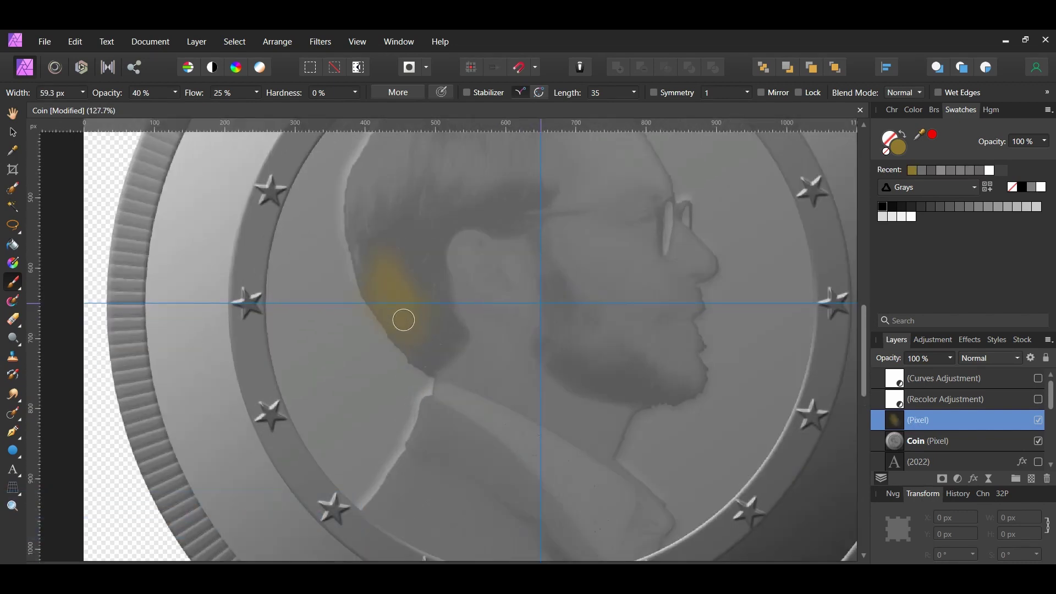
{"action": "mouse_move", "coordinate": [417, 313]}
{"action": "left_mouse_down"}
{"action": "mouse_move", "coordinate": [452, 334]}
{"action": "mouse_move", "coordinate": [430, 311]}
{"action": "mouse_move", "coordinate": [468, 332]}
{"action": "mouse_move", "coordinate": [454, 363]}
{"action": "mouse_move", "coordinate": [426, 364]}
{"action": "mouse_move", "coordinate": [439, 351]}
{"action": "mouse_move", "coordinate": [393, 330]}
{"action": "mouse_move", "coordinate": [432, 353]}
{"action": "left_mouse_up"}
{"action": "scroll", "coordinate": [432, 354], "scroll_direction": "up", "scroll_amount": 2}
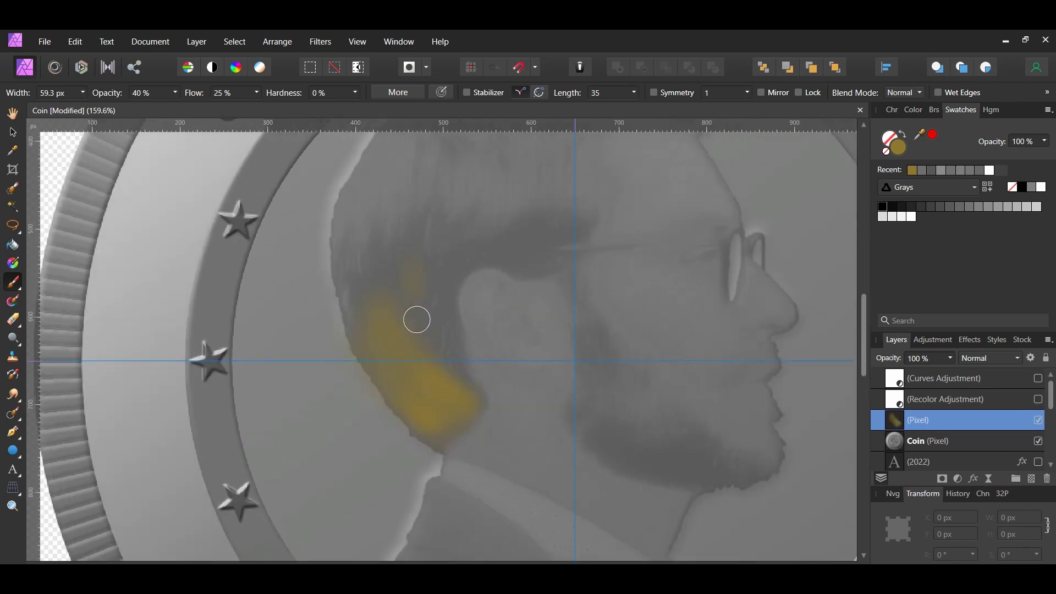
{"action": "mouse_move", "coordinate": [417, 316]}
{"action": "left_mouse_down"}
{"action": "mouse_move", "coordinate": [373, 271]}
{"action": "mouse_move", "coordinate": [399, 328]}
{"action": "mouse_move", "coordinate": [401, 283]}
{"action": "mouse_move", "coordinate": [378, 208]}
{"action": "left_mouse_up"}
- Paint the portrait's beard and glasses in the same gold colour, resizing the brush to suit the details
{"action": "key", "text": "bracketright"}
{"action": "key", "text": "bracketright"}
{"action": "key", "text": "bracketright"}
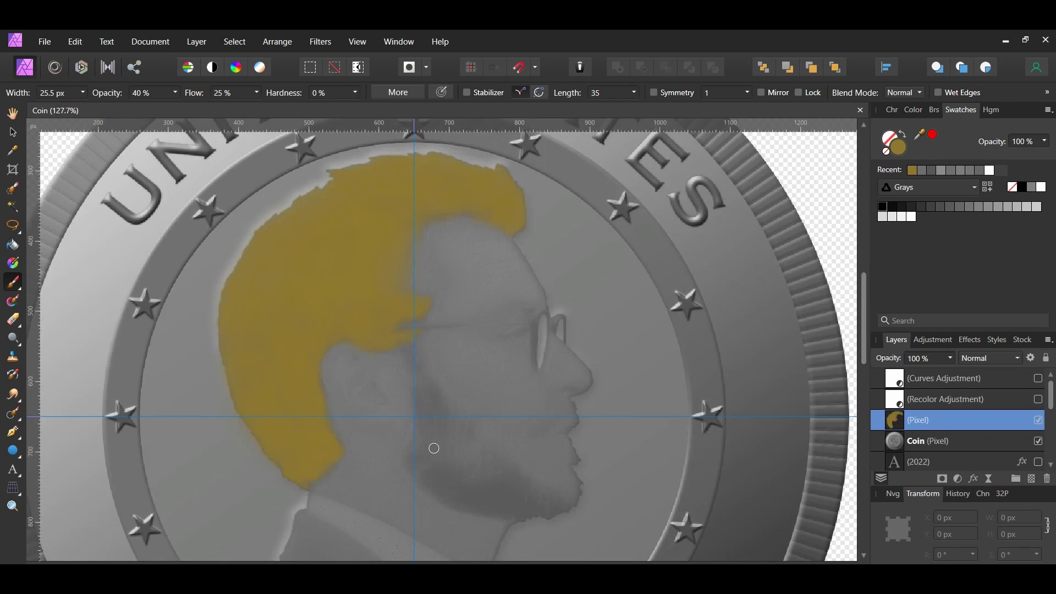
{"action": "left_click_drag", "start_coordinate": [412, 455], "coordinate": [432, 416]}
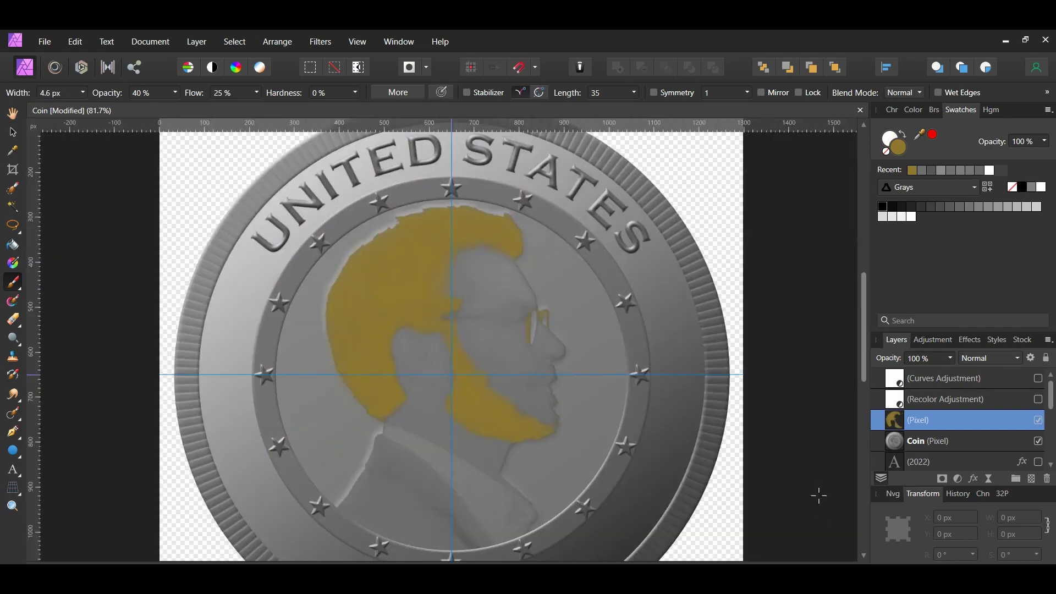
- Set the painted pixel layer's blend mode to Luminosity
{"action": "left_click", "coordinate": [1018, 358]}
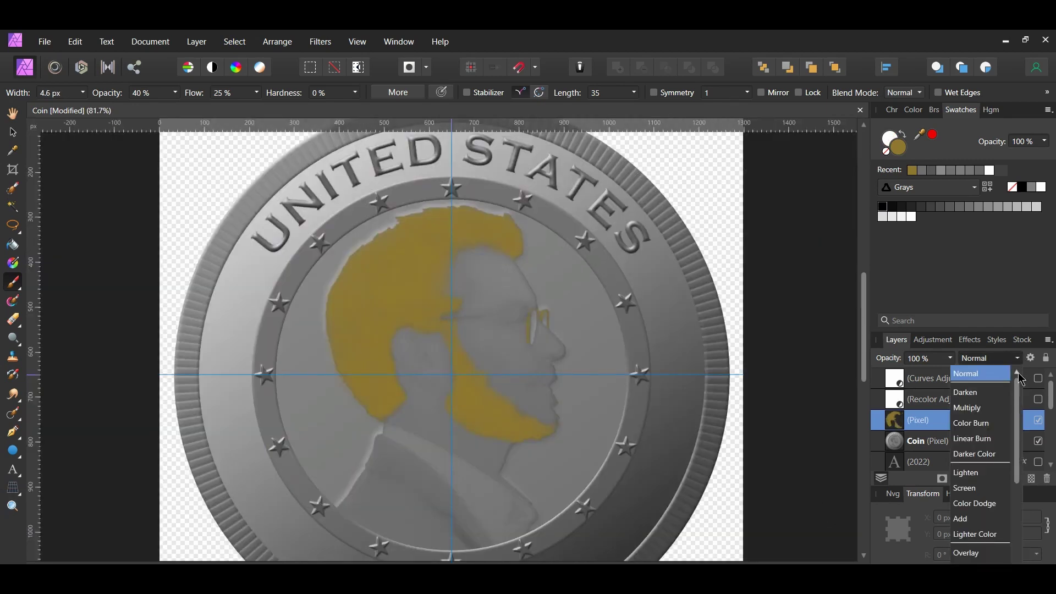
{"action": "left_click_drag", "start_coordinate": [1020, 380], "coordinate": [1018, 545]}
{"action": "left_click", "coordinate": [981, 536]}
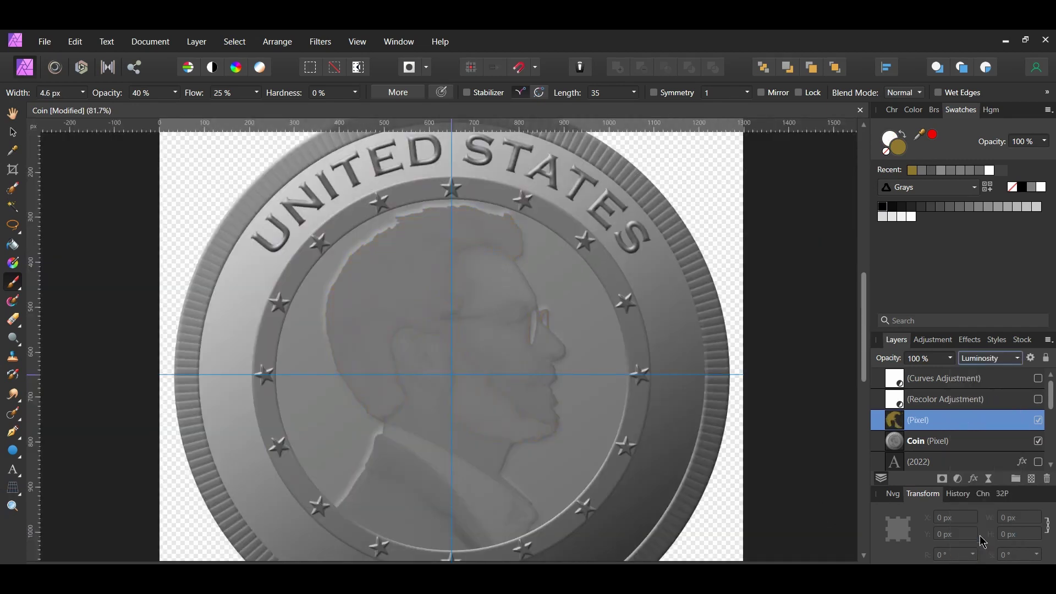
- Show the Recolor and Curves adjustments again, and switch off the painted pixel layer to compare the portrait without it
{"action": "left_click", "coordinate": [1038, 401]}
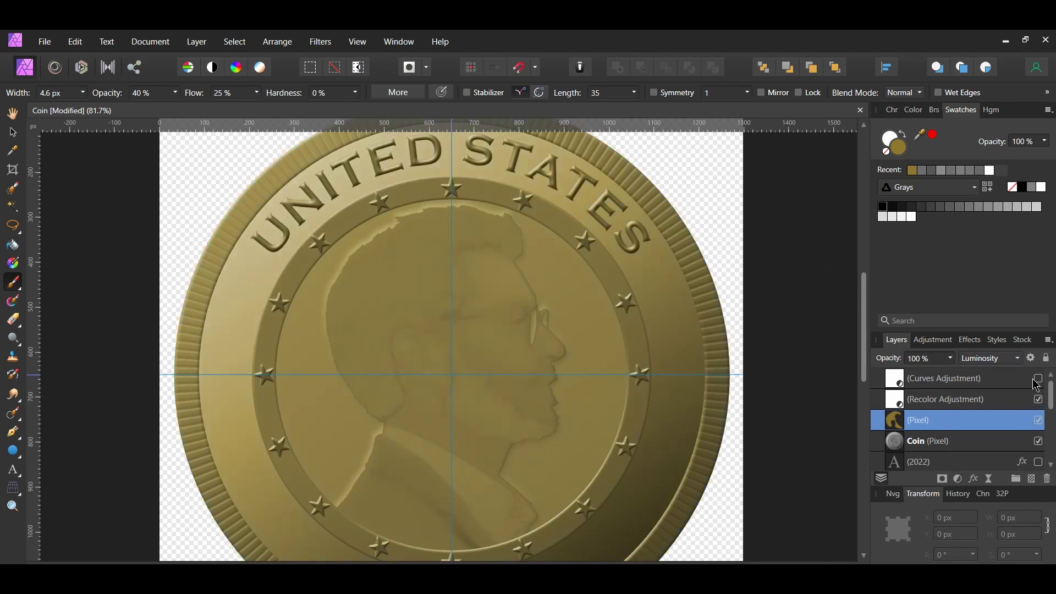
{"action": "left_click", "coordinate": [1038, 379]}
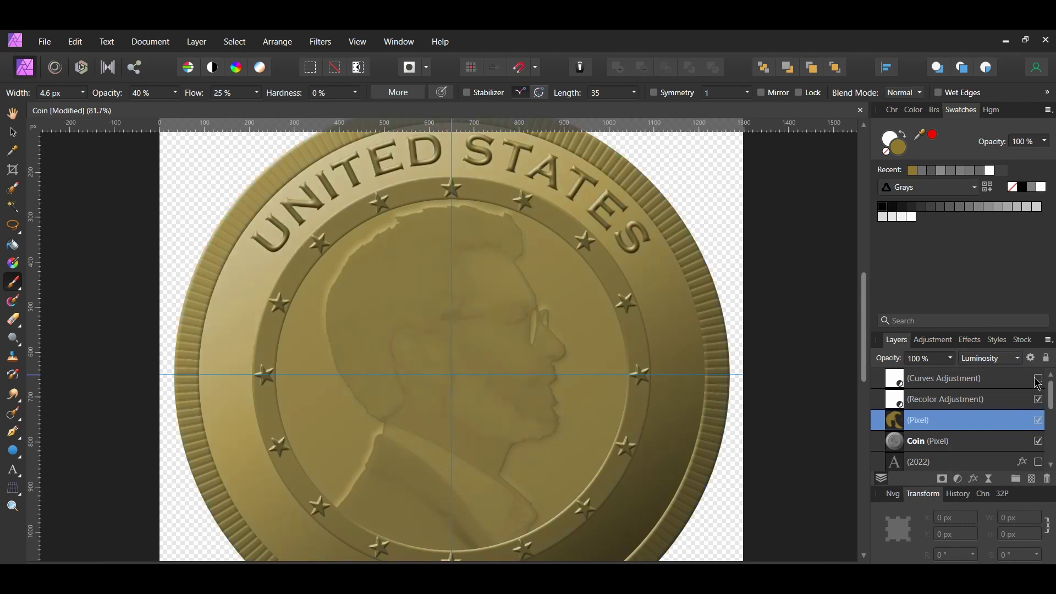
{"action": "left_click", "coordinate": [1038, 421]}
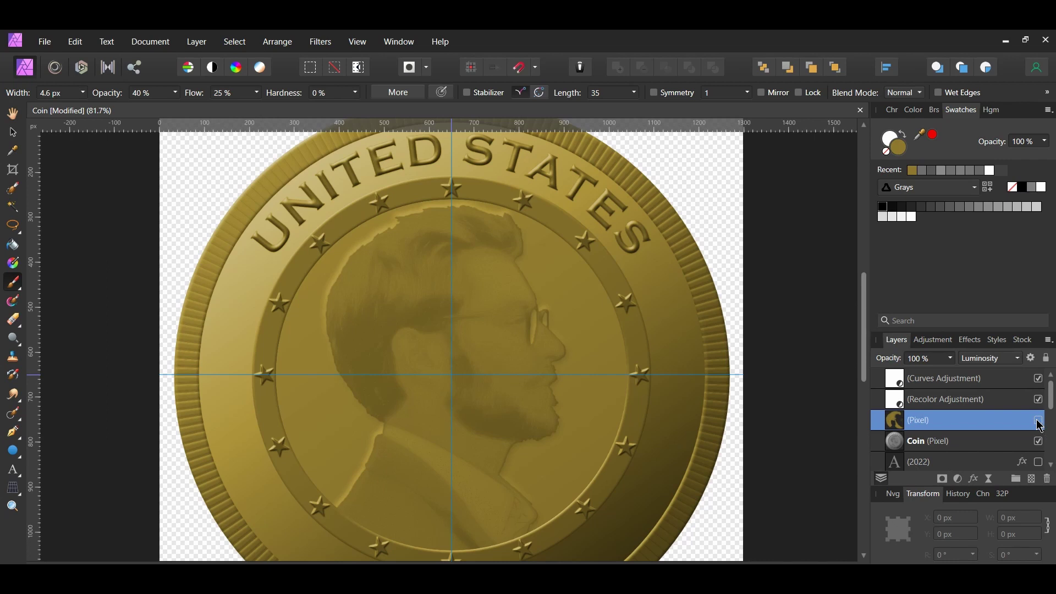
- Merge the painted pixel layer down into the Coin layer and clear the layer selection
{"action": "key", "text": "ctrl+0"}
{"action": "left_click", "coordinate": [949, 440]}
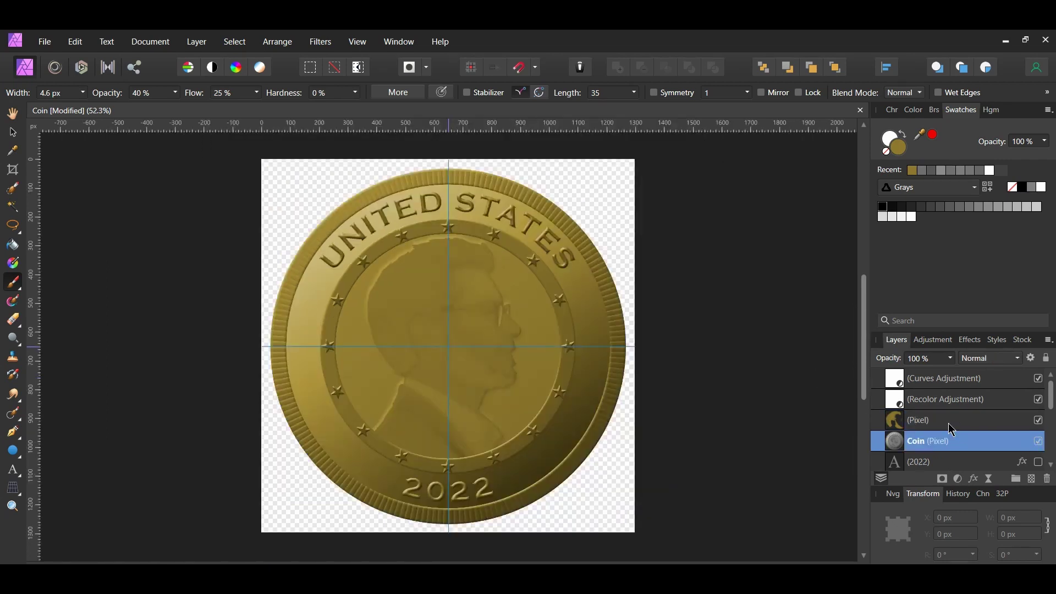
{"action": "left_click", "coordinate": [952, 429], "text": "shift"}
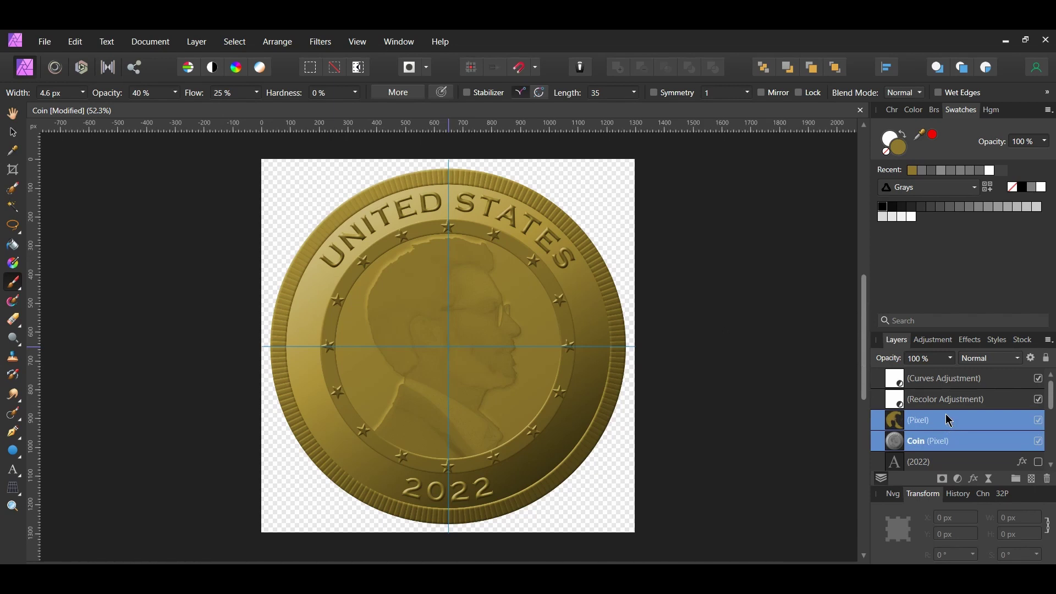
{"action": "key", "text": "ctrl+e"}
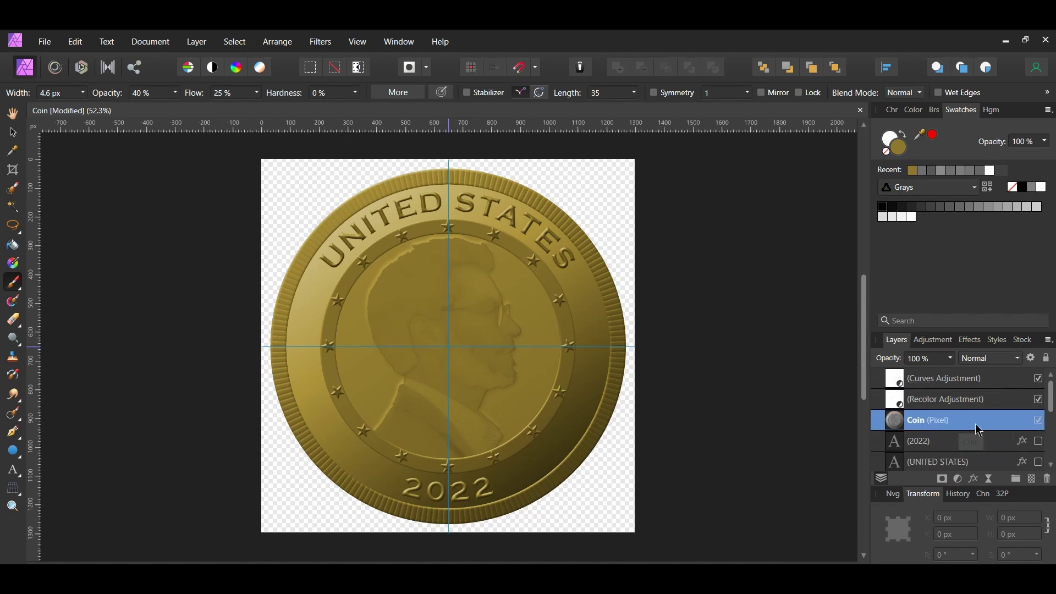
{"action": "key", "text": "ctrl+alt+d"}
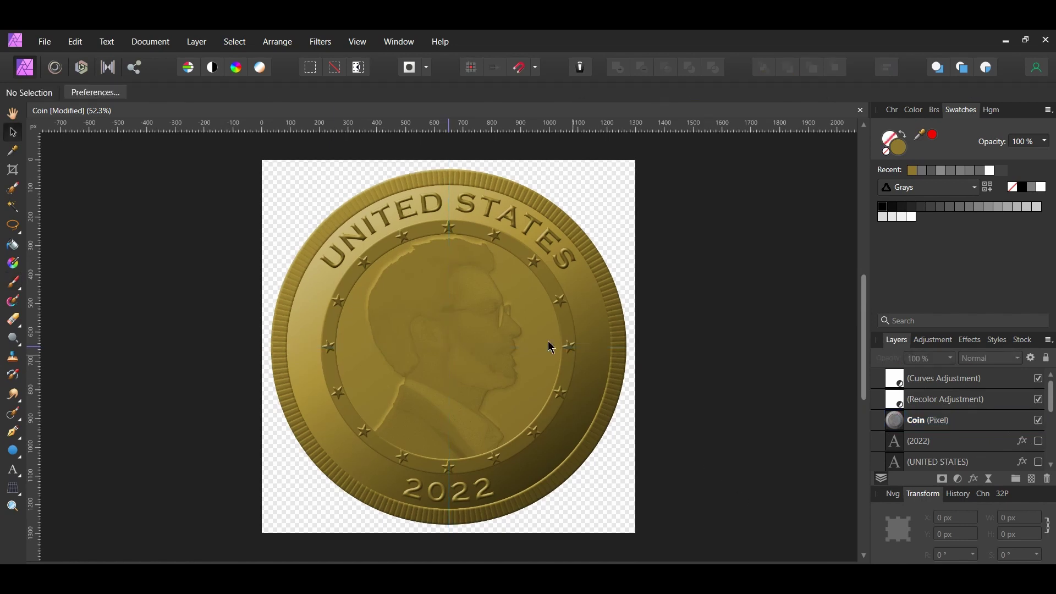
- Place the grey stone texture photo from the Coin folder and nest it inside the Coin layer so the coin clips it
{"action": "left_click", "coordinate": [45, 43]}
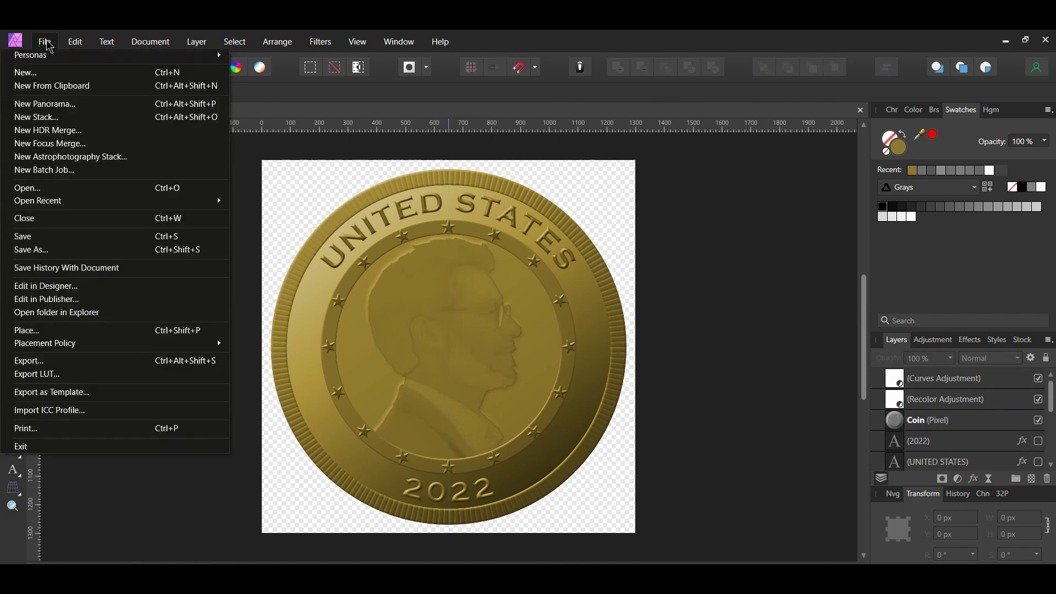
{"action": "left_click", "coordinate": [73, 189]}
{"action": "left_click", "coordinate": [161, 168]}
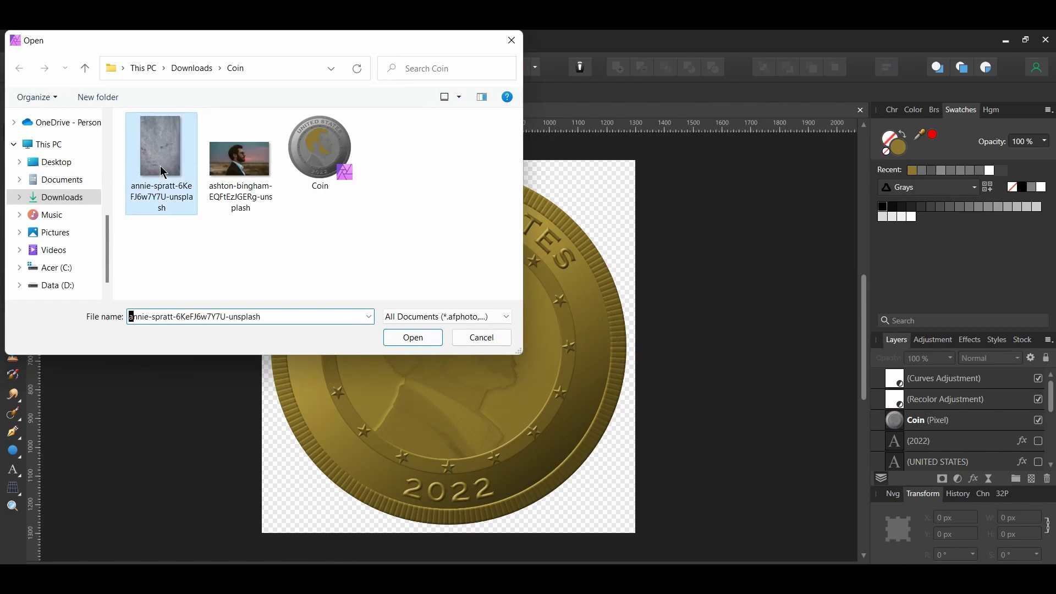
{"action": "double_click", "coordinate": [160, 167]}
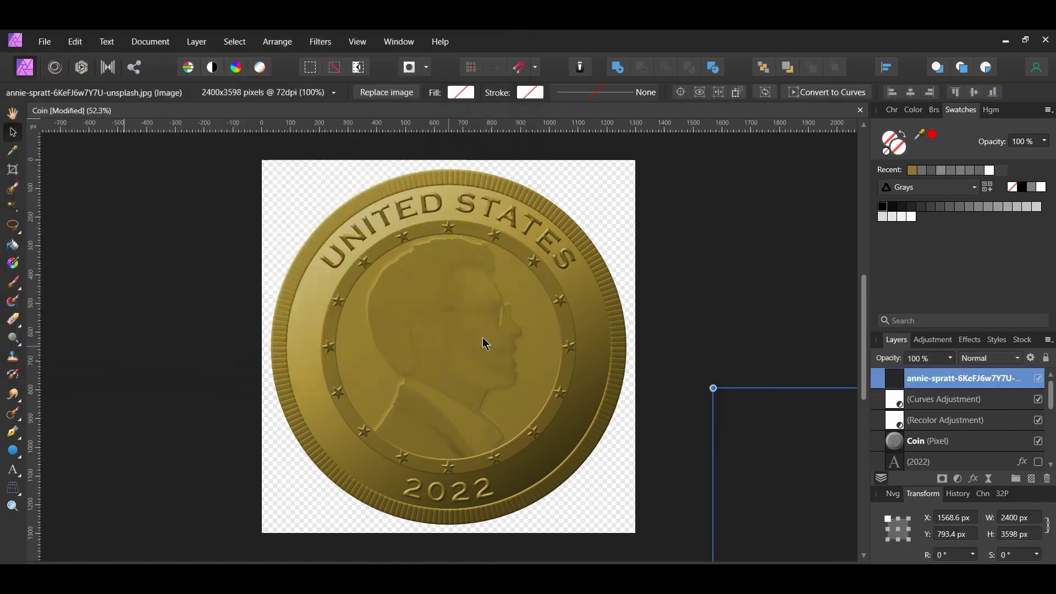
{"action": "left_click_drag", "start_coordinate": [881, 380], "coordinate": [921, 446]}
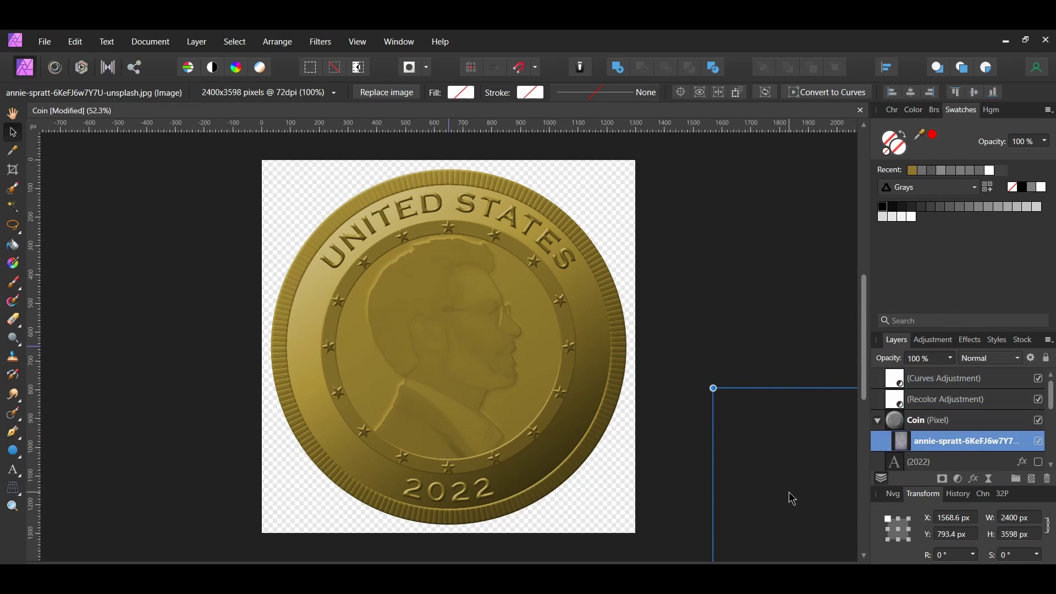
- Position the texture over the coin and enlarge it proportionally to about 3675 × 5509 px so it covers the whole coin
{"action": "left_click_drag", "start_coordinate": [792, 498], "coordinate": [135, 161]}
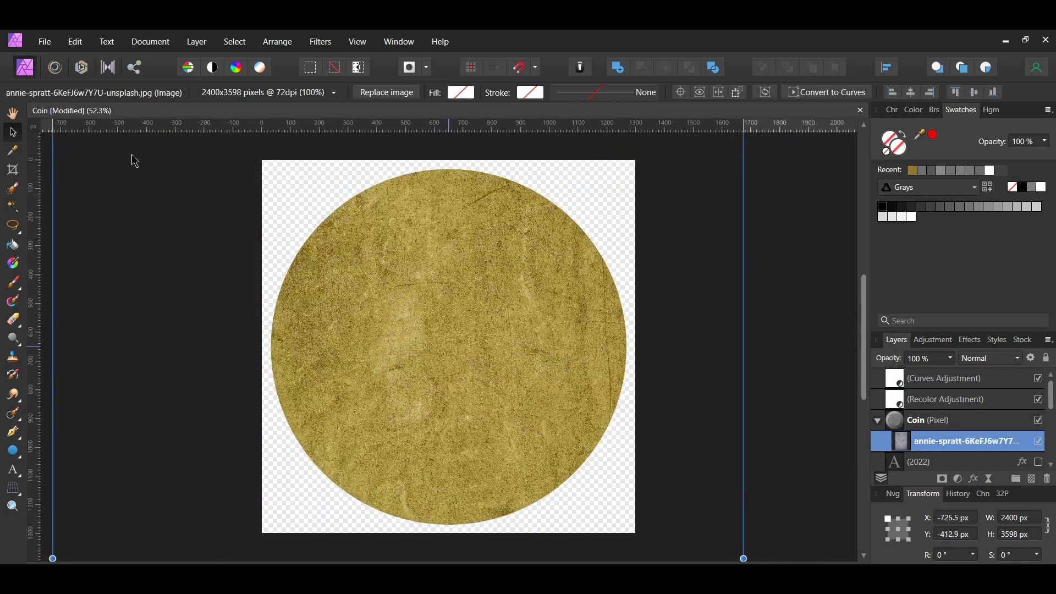
{"action": "scroll", "coordinate": [135, 160], "scroll_direction": "down", "scroll_amount": 5}
{"action": "left_click_drag", "start_coordinate": [550, 182], "coordinate": [623, 183]}
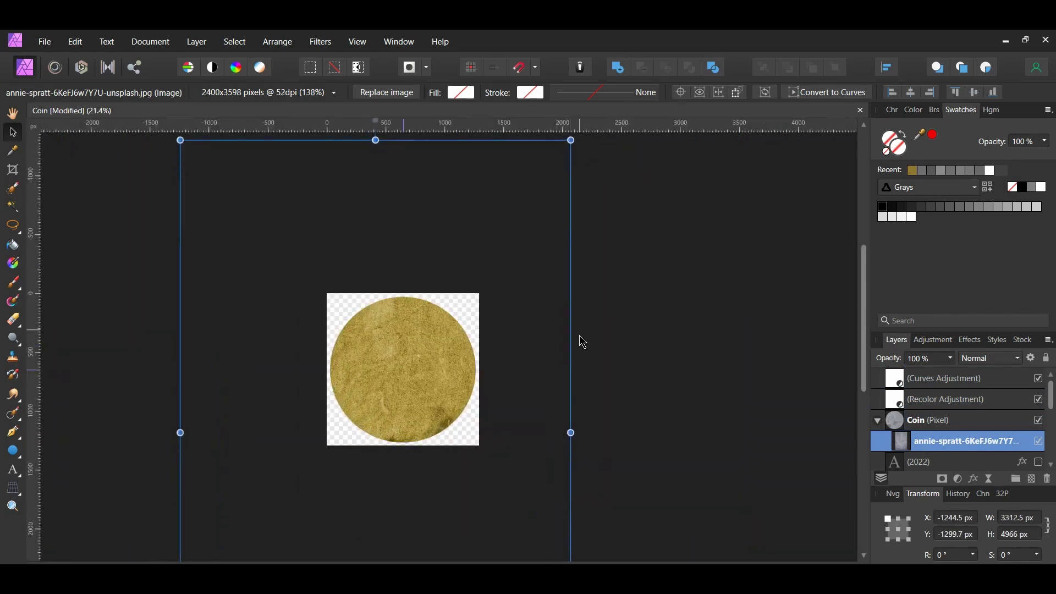
{"action": "left_click_drag", "start_coordinate": [578, 358], "coordinate": [388, 440]}
{"action": "scroll", "coordinate": [389, 441], "scroll_direction": "up", "scroll_amount": 5}
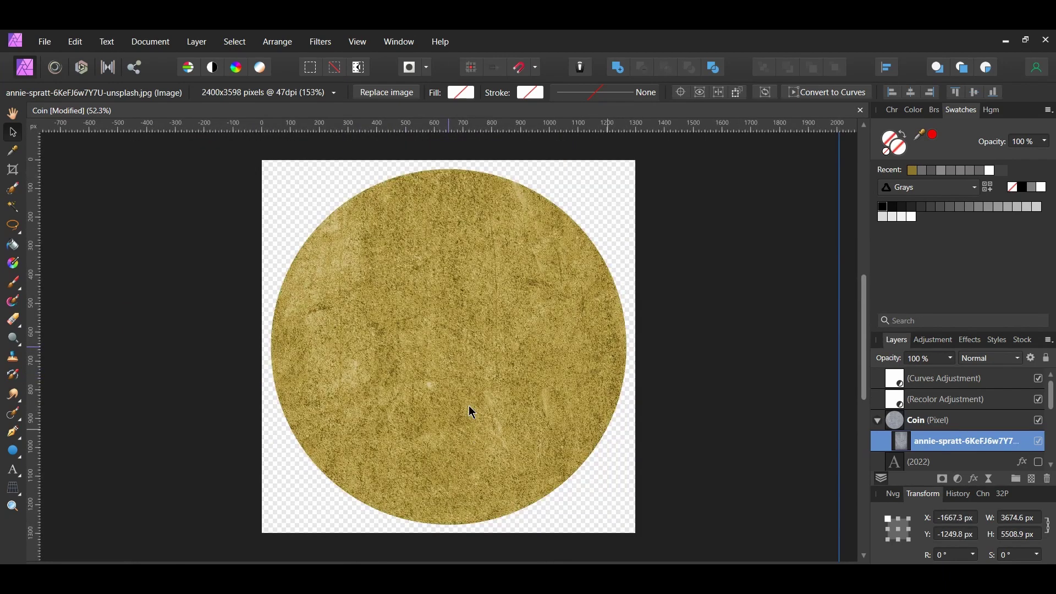
- Set the texture's blend mode to Multiply with 45% opacity and shift the texture across the coin
{"action": "left_click", "coordinate": [1017, 358]}
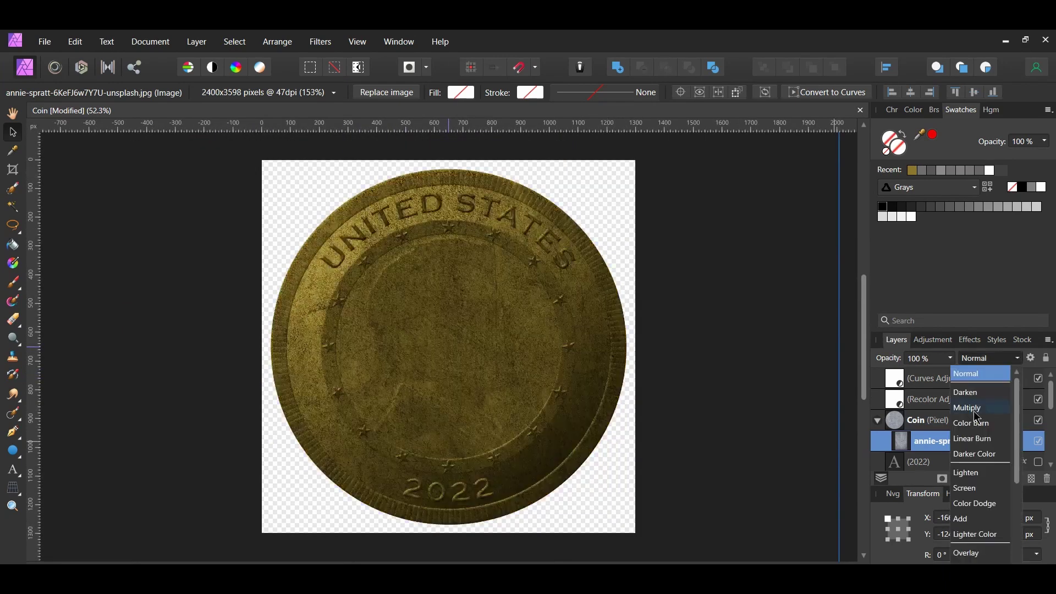
{"action": "left_click", "coordinate": [978, 407]}
{"action": "left_click", "coordinate": [950, 358]}
{"action": "left_click_drag", "start_coordinate": [952, 373], "coordinate": [900, 378]}
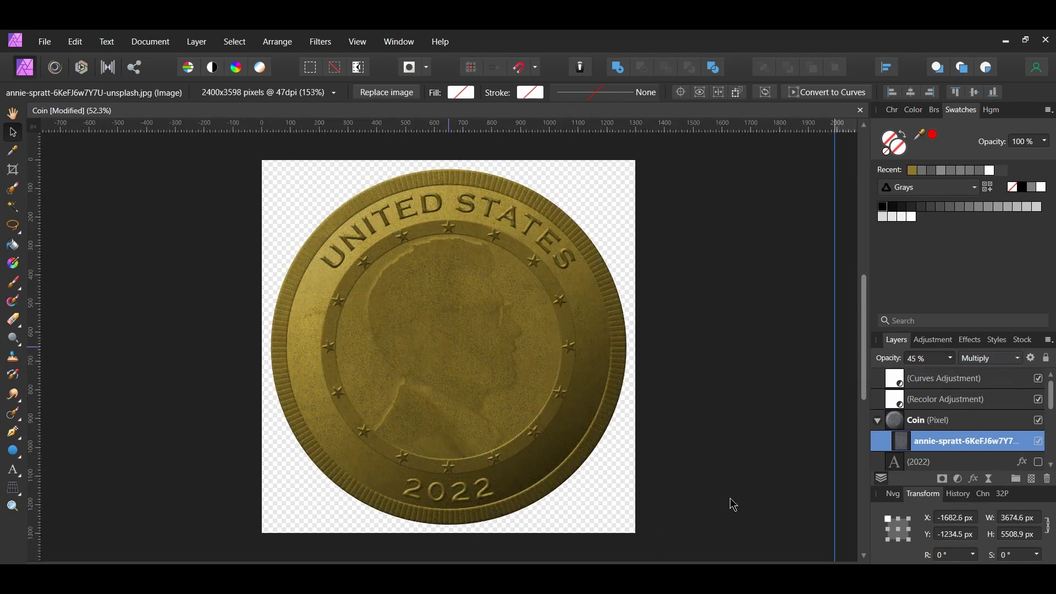
{"action": "left_click_drag", "start_coordinate": [740, 509], "coordinate": [789, 544]}
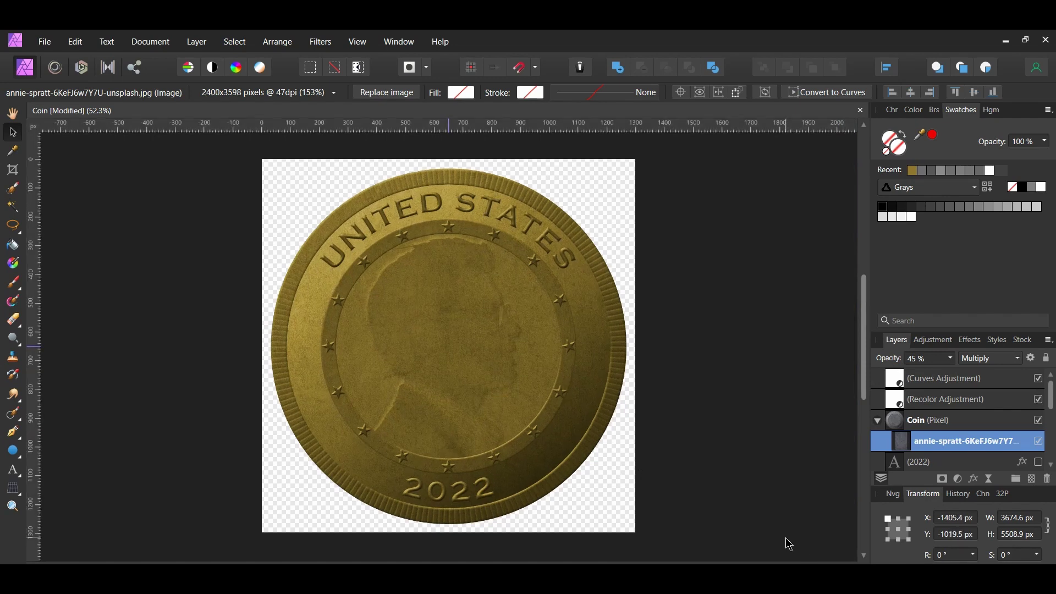
- Set the texture layer's blend mode to Difference and its opacity to 20%
{"action": "left_click", "coordinate": [1019, 358]}
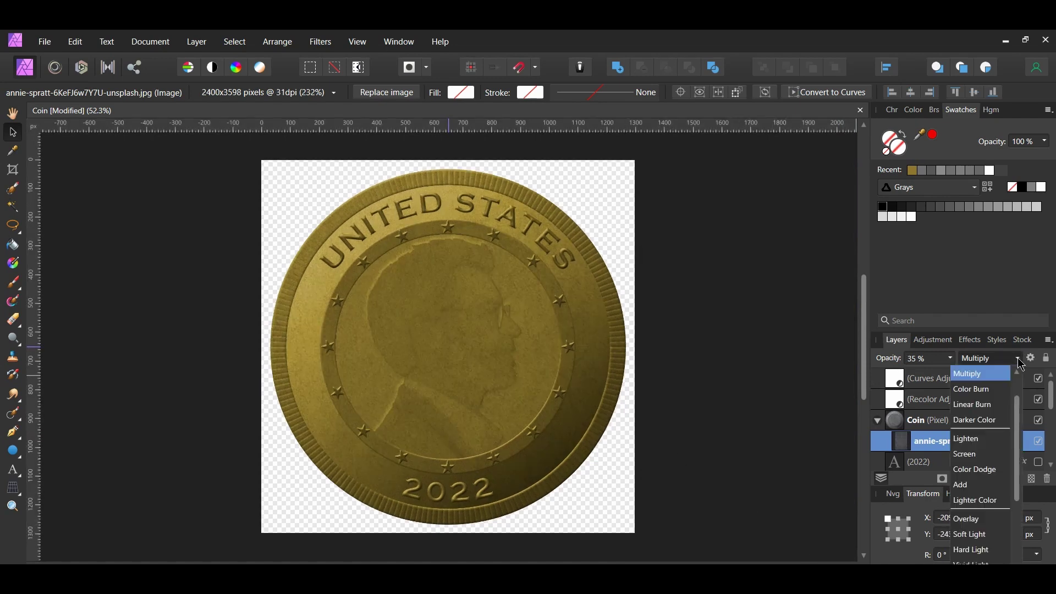
{"action": "left_click_drag", "start_coordinate": [1024, 397], "coordinate": [1024, 457]}
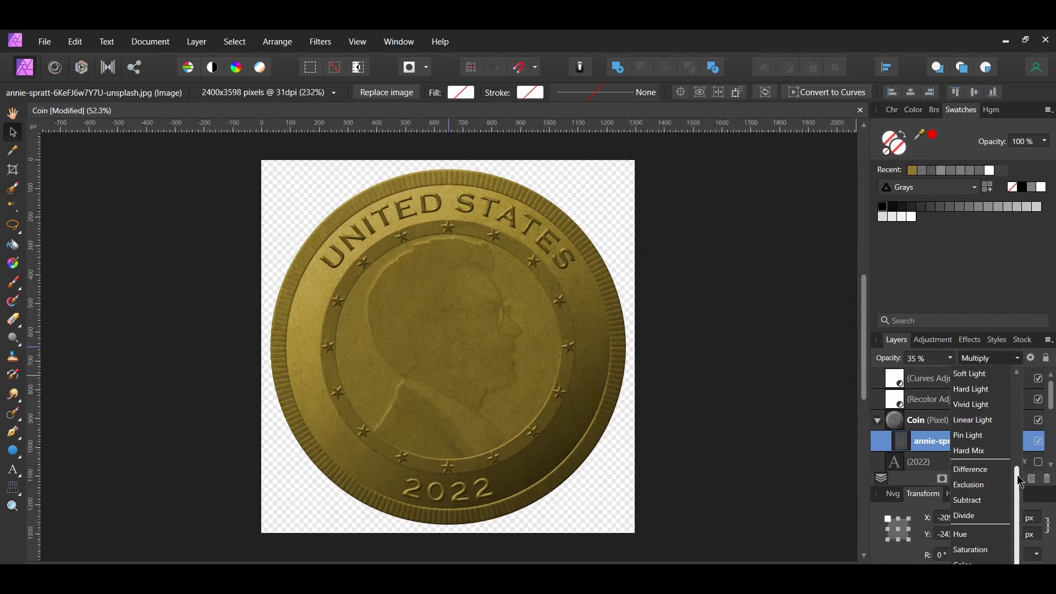
{"action": "left_click", "coordinate": [996, 474]}
{"action": "left_click", "coordinate": [948, 361]}
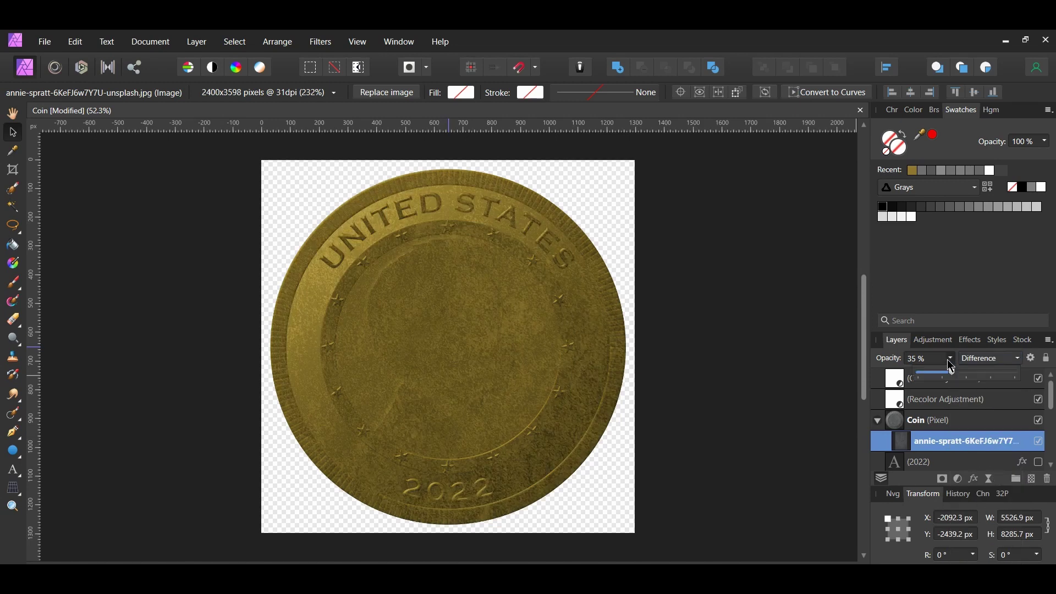
{"action": "left_click_drag", "start_coordinate": [957, 380], "coordinate": [937, 381]}
- Undo the most recent changes to the texture image
{"action": "key", "text": "ctrl+z"}
{"action": "key", "text": "ctrl+z"}
{"action": "key", "text": "ctrl+z"}
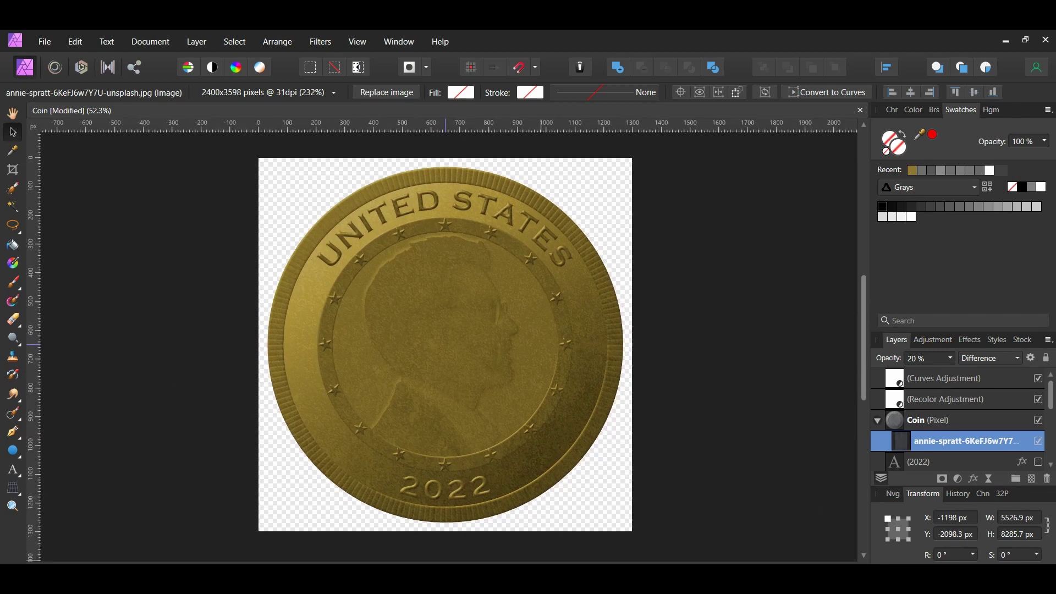